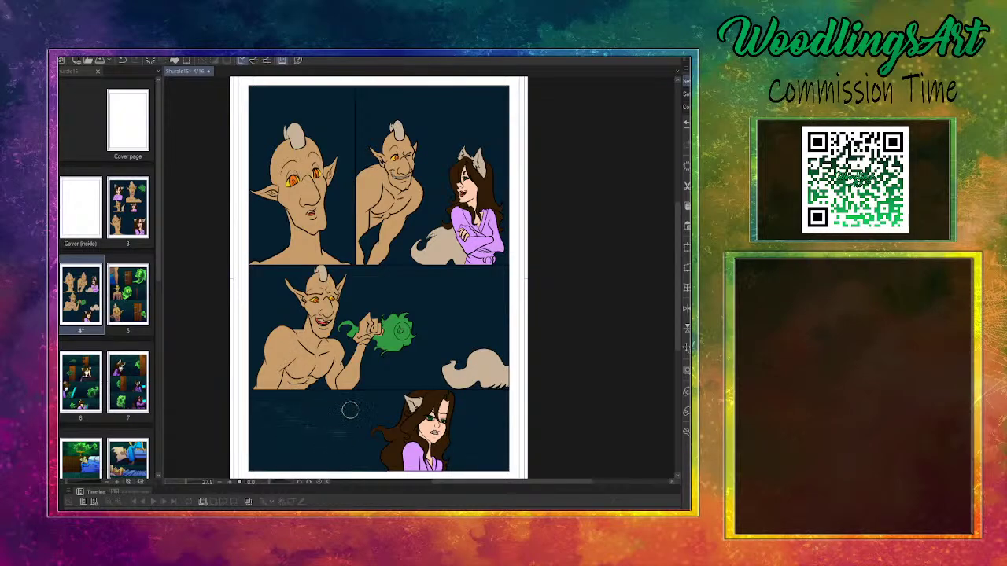
Paint teal brick-pattern strokes across the dark backgrounds of all the panels on page 4
mouse_move(317, 407)
mouse_down()
mouse_move(286, 414)
mouse_move(337, 439)
mouse_move(268, 421)
mouse_move(320, 445)
mouse_move(346, 440)
mouse_move(370, 400)
mouse_move(332, 438)
mouse_up()
mouse_move(482, 411)
mouse_down()
mouse_move(485, 439)
mouse_move(393, 444)
mouse_move(484, 302)
mouse_move(477, 292)
mouse_move(372, 308)
mouse_move(403, 283)
mouse_move(267, 291)
mouse_move(288, 320)
mouse_move(412, 375)
mouse_move(439, 359)
mouse_move(452, 332)
mouse_move(465, 334)
mouse_move(430, 314)
mouse_move(499, 321)
mouse_up()
mouse_move(350, 206)
mouse_down()
mouse_move(294, 128)
mouse_move(275, 129)
mouse_move(264, 112)
mouse_move(321, 126)
mouse_move(334, 179)
mouse_up()
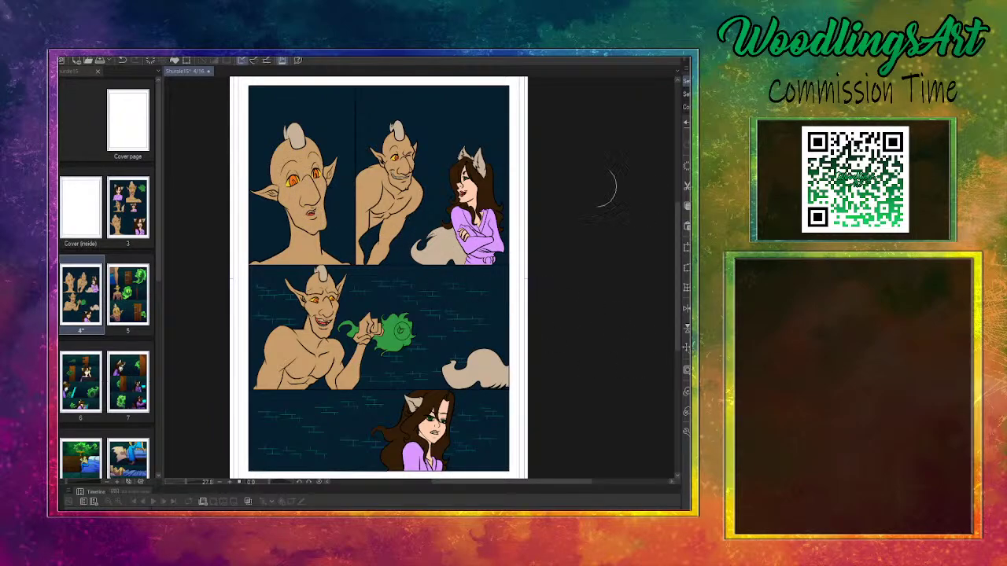
mouse_move(275, 132)
mouse_down()
mouse_move(300, 113)
mouse_move(357, 130)
mouse_move(332, 95)
mouse_up()
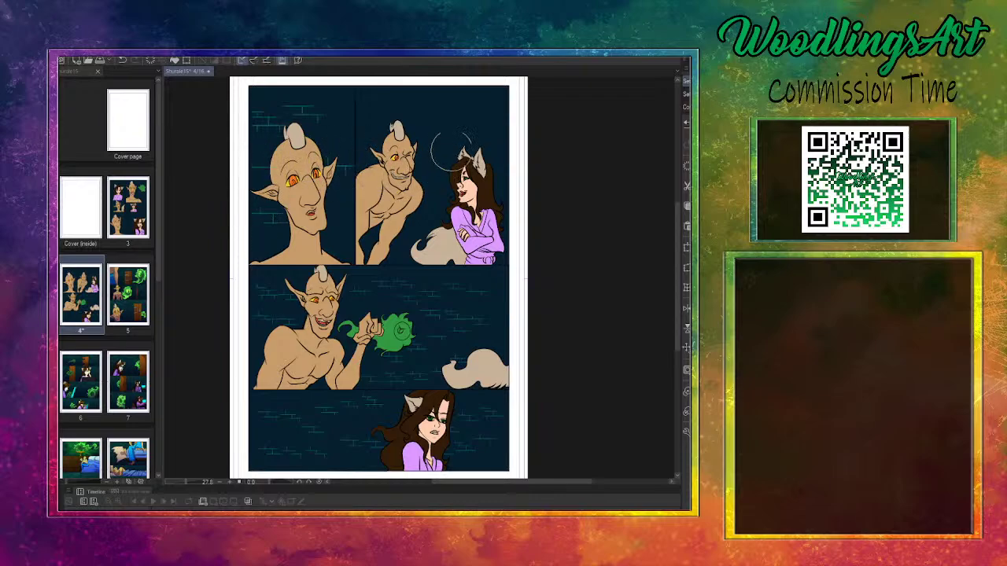
drag(366, 105, 379, 110)
Select the two upper panels and shade the characters with a reddish gradient from below and a yellow gradient from above, then deselect
drag(244, 81, 516, 264)
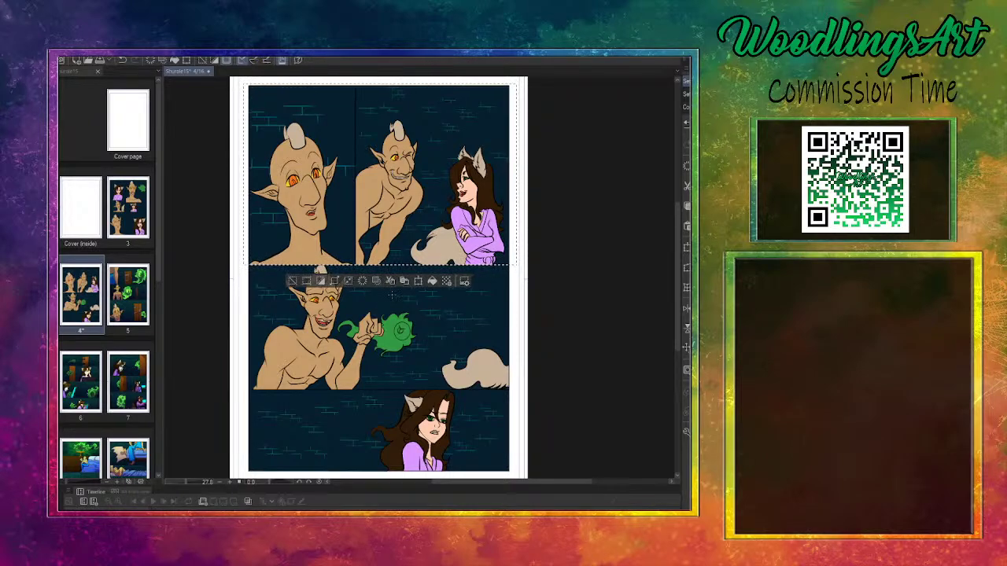
drag(385, 287, 385, 205)
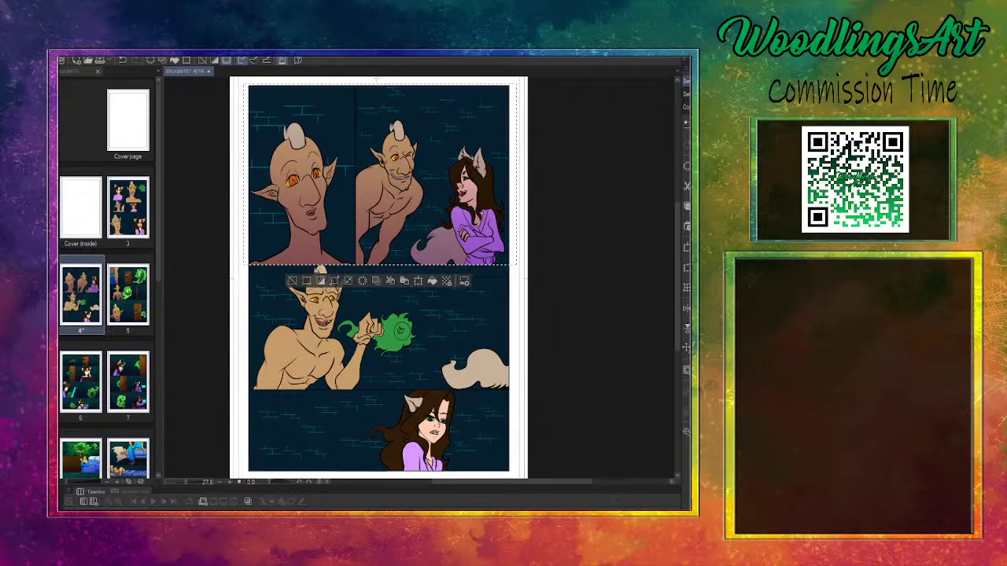
drag(376, 227, 376, 230)
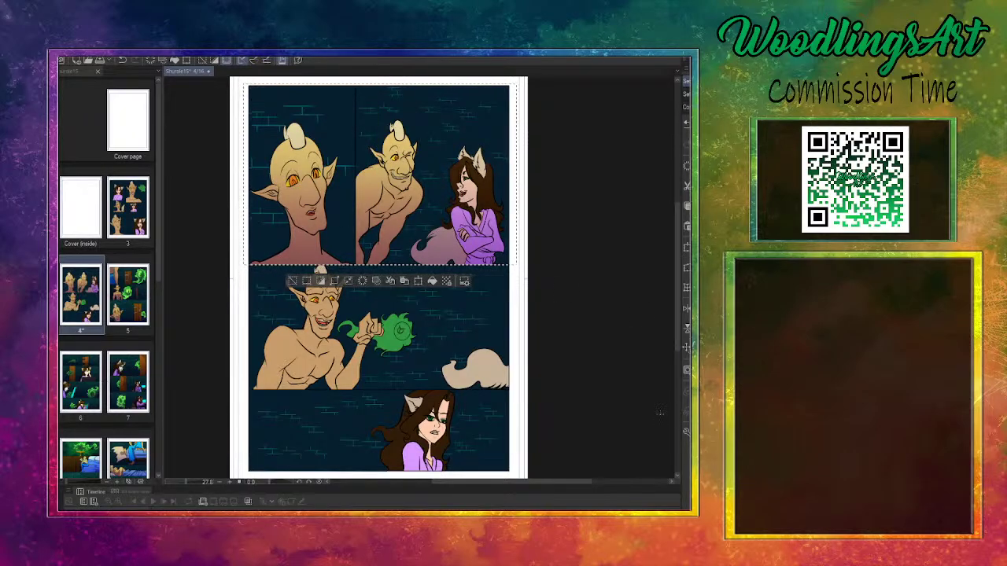
key(ctrl+d)
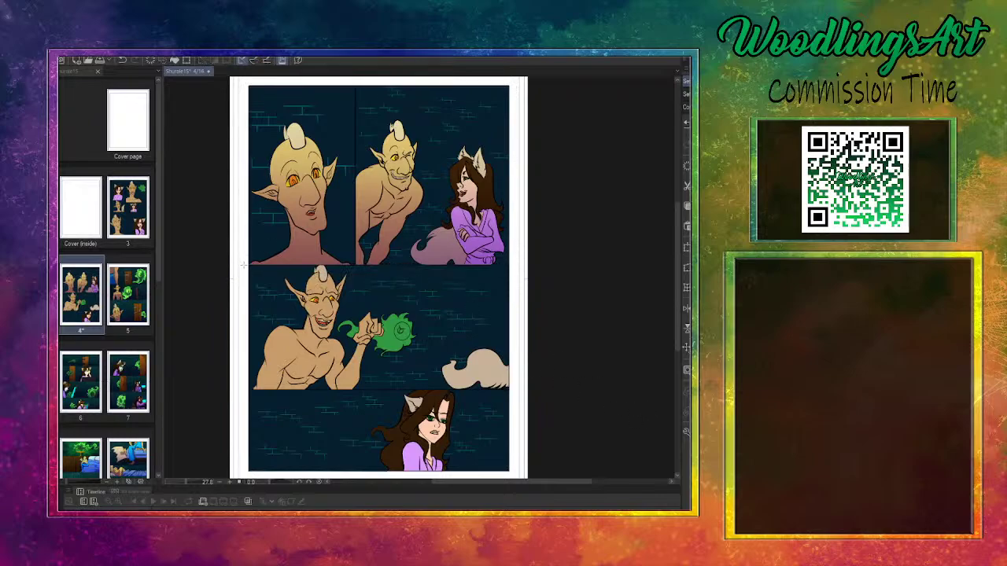
Select the middle panel, apply yellow-to-reddish gradient shading to the goblin, green creature and tail, and clear the selection
drag(271, 272, 512, 388)
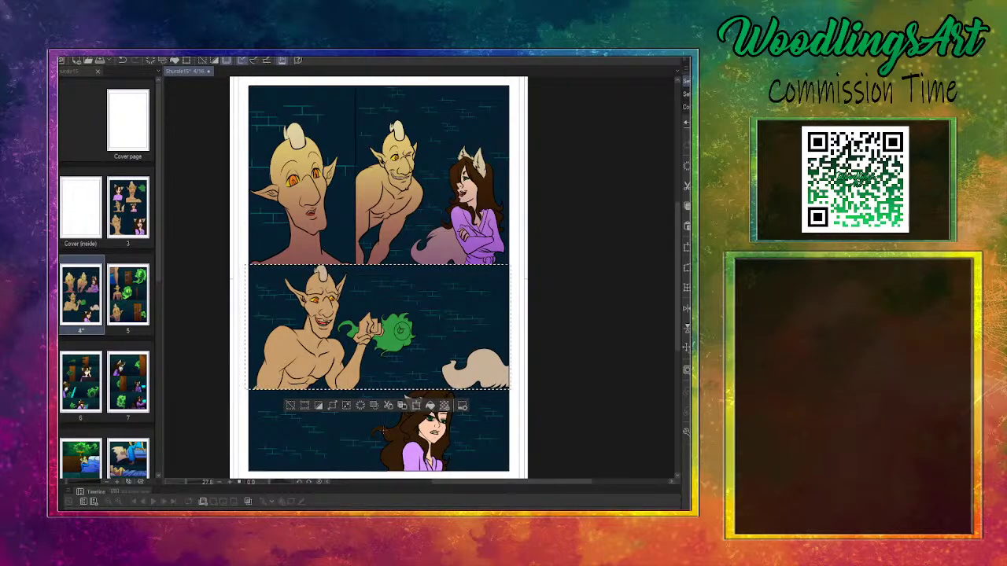
drag(369, 457, 369, 457)
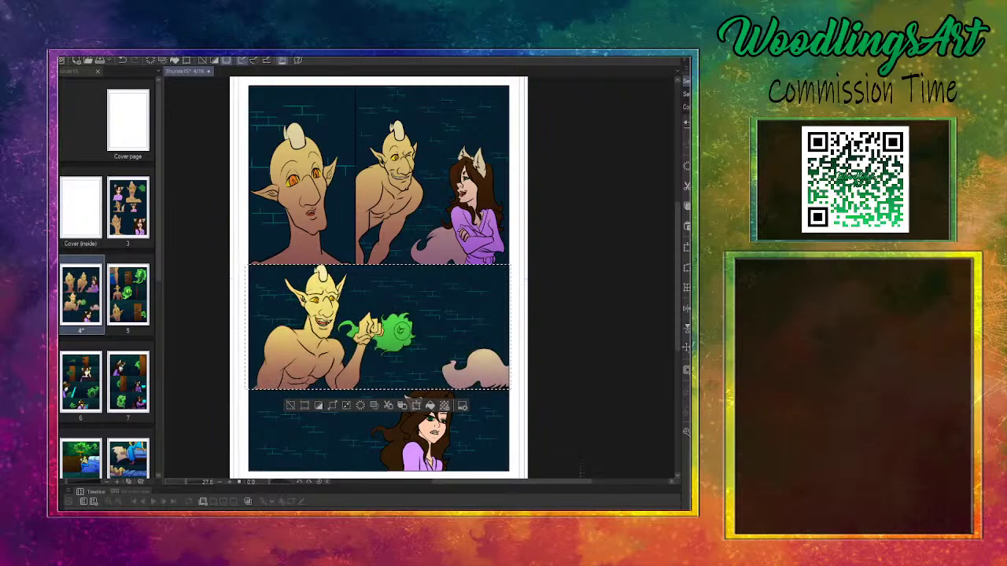
key(ctrl+d)
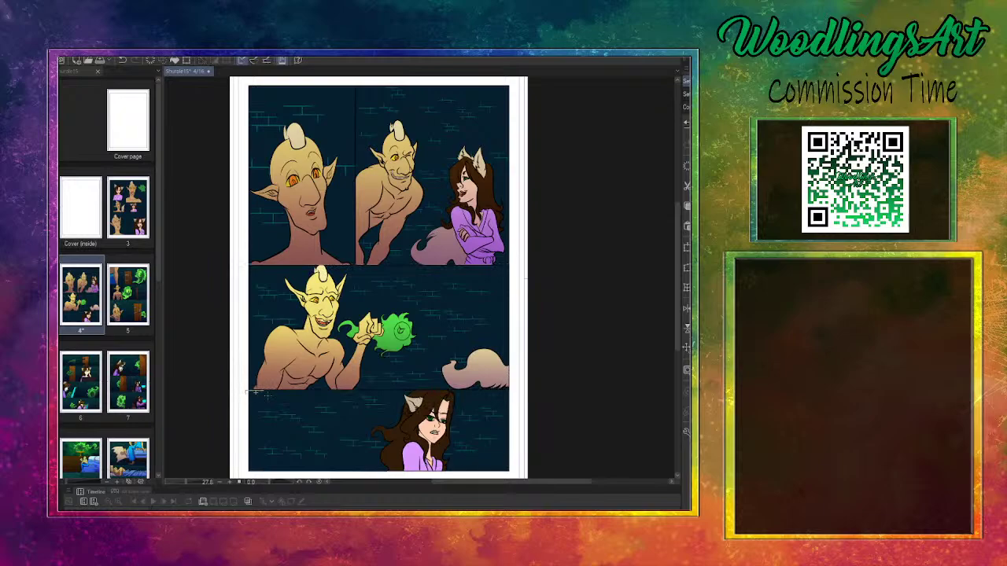
Select the bottom panel and apply soft gradient shading to the woman, leaving her brown hair without the yellow tint
drag(500, 438, 513, 474)
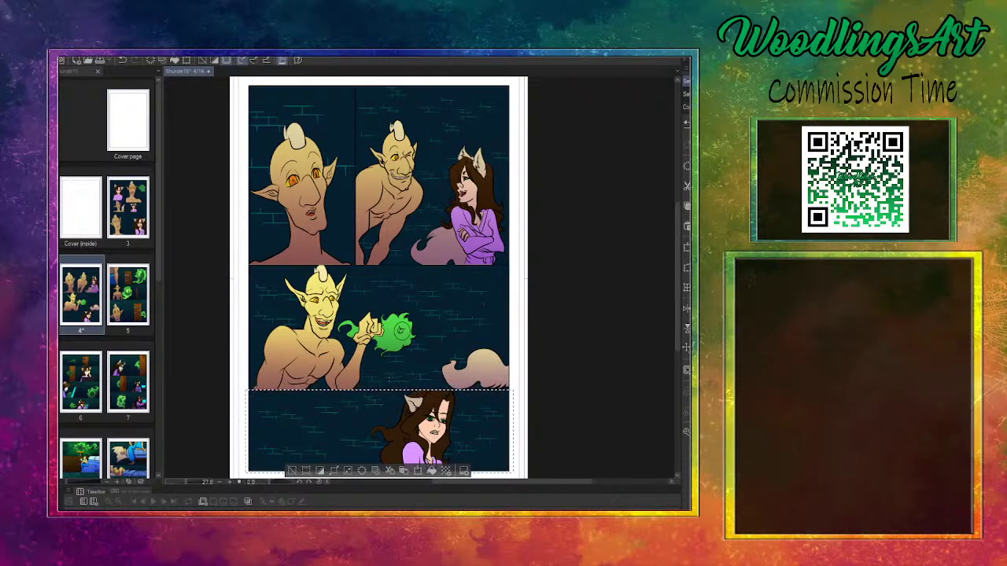
key(ctrl+z)
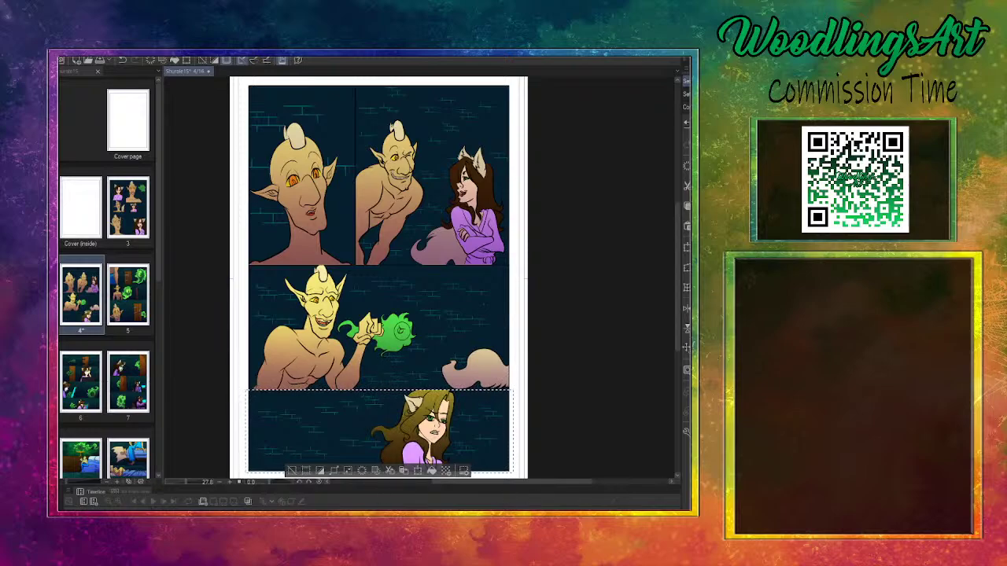
key(ctrl+y)
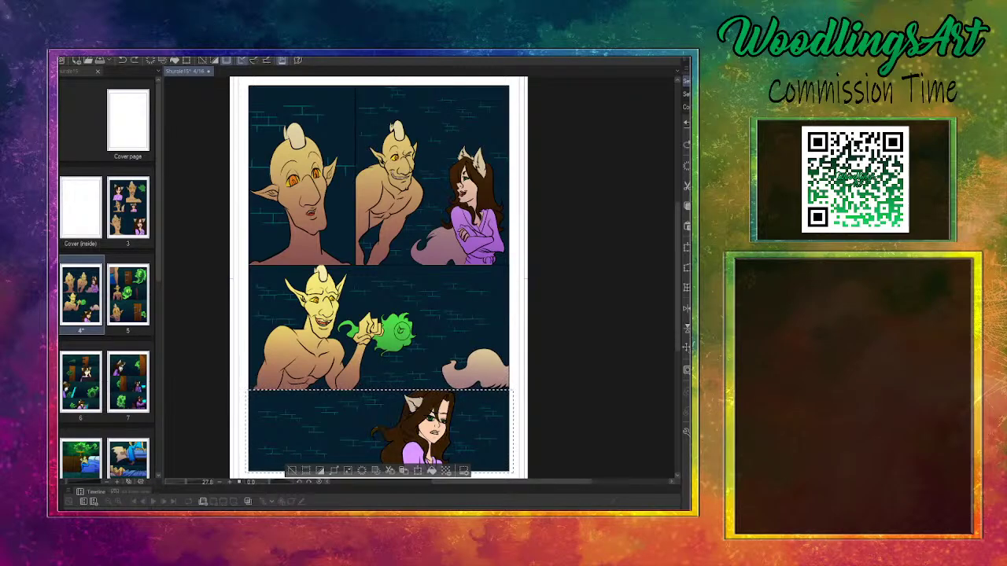
scroll(411, 362, down, 1)
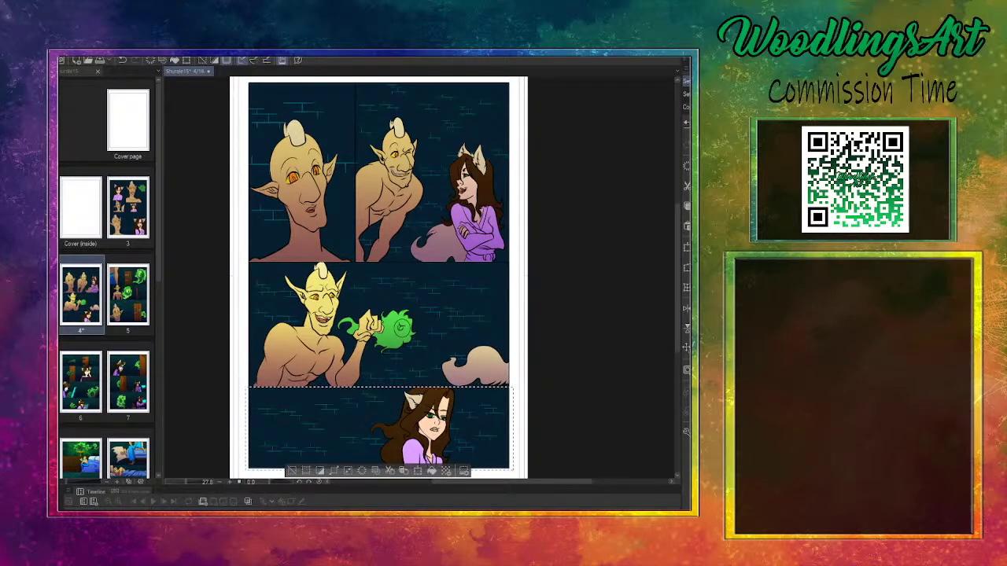
Add a green gradient glow to the brick backgrounds of the panels and clear the selection
click(387, 482)
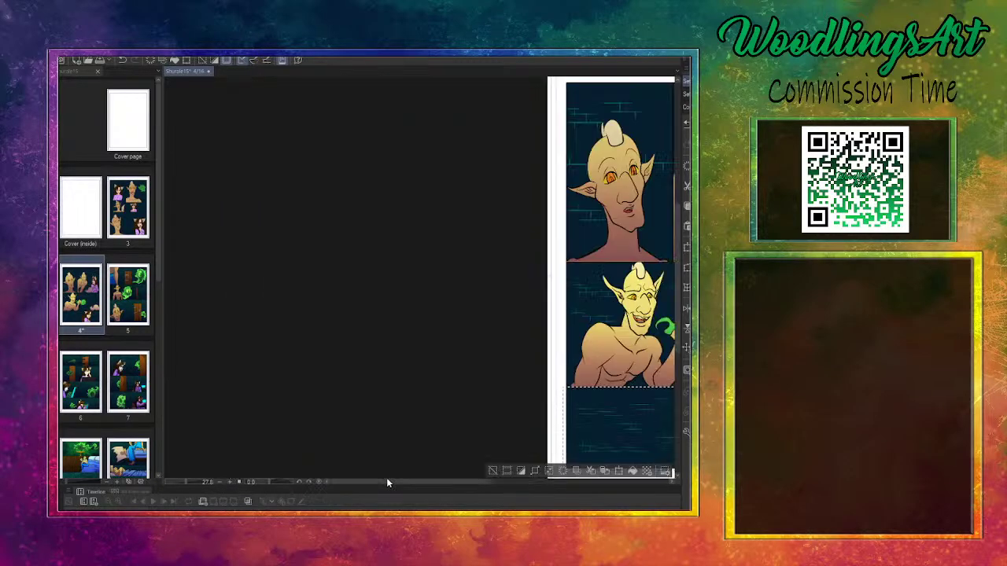
click(477, 482)
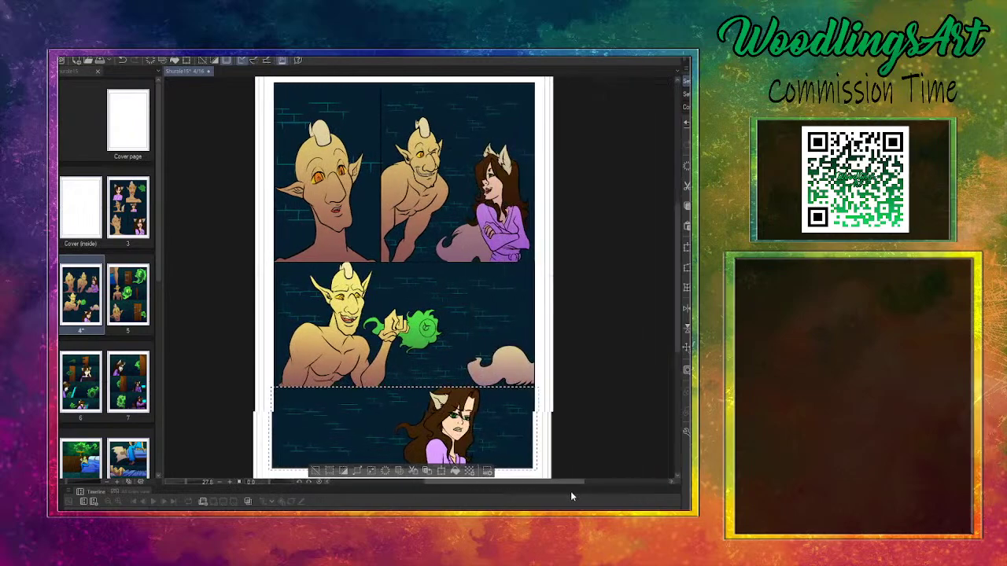
click(670, 350)
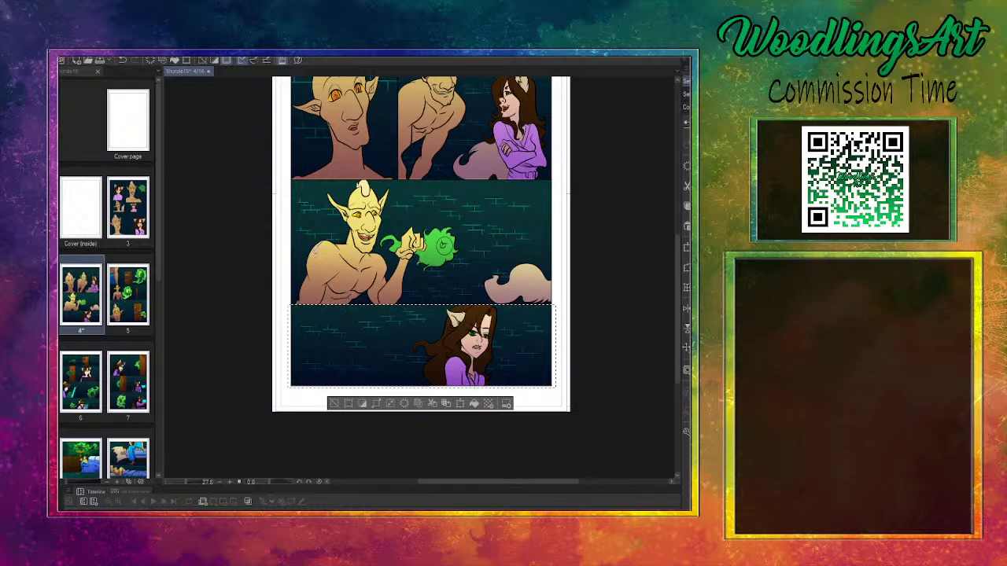
key(ctrl+d)
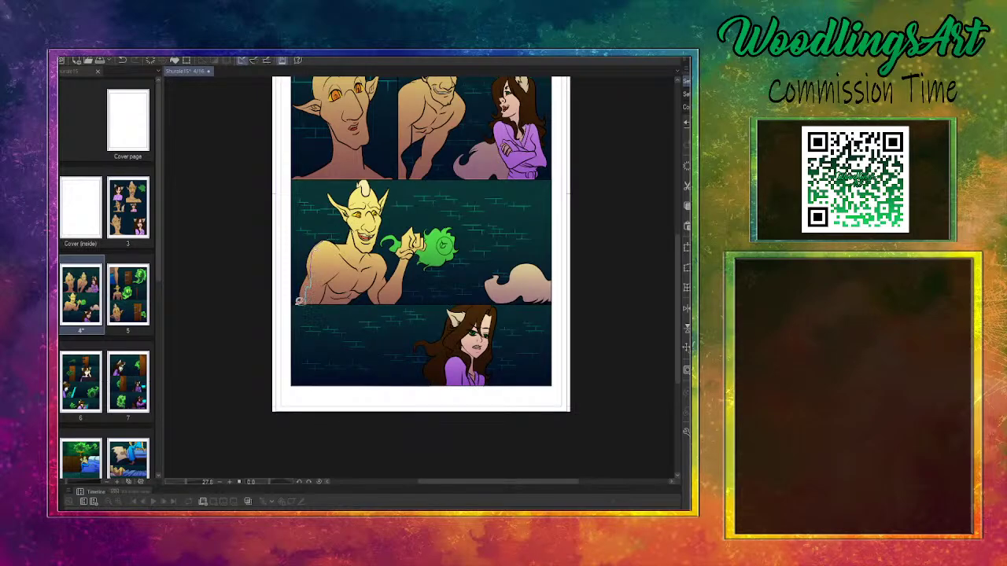
Add darker cel shadows to the goblin's torso, arms and face and to the green creature in the middle panel
mouse_move(295, 305)
mouse_down()
mouse_move(338, 230)
mouse_move(358, 223)
mouse_move(319, 302)
mouse_move(348, 290)
mouse_move(343, 271)
mouse_move(359, 284)
mouse_move(344, 286)
mouse_move(364, 277)
mouse_move(363, 289)
mouse_move(379, 269)
mouse_move(380, 292)
mouse_move(405, 293)
mouse_move(358, 295)
mouse_up()
key(ctrl+z)
key(ctrl+z)
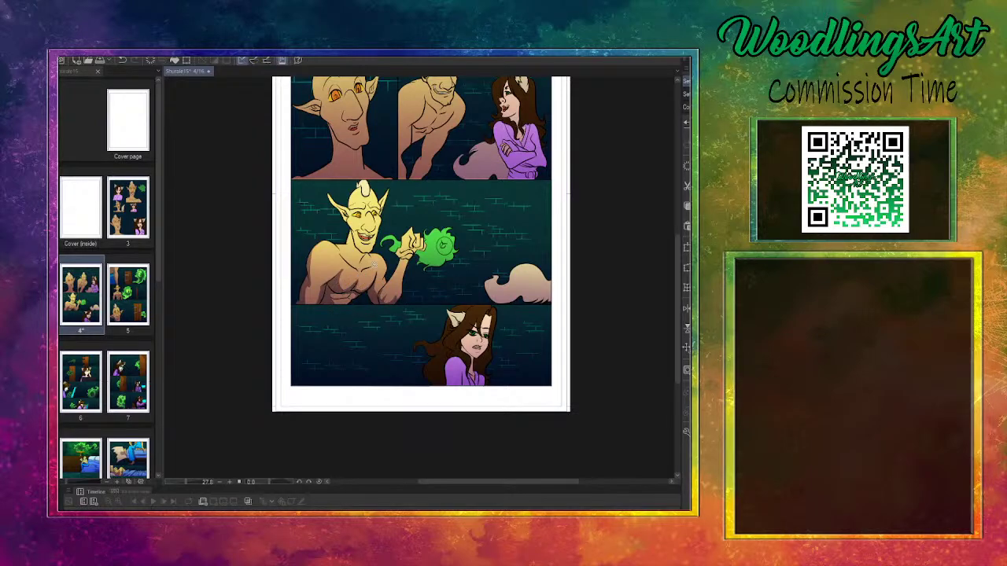
mouse_move(350, 242)
mouse_down()
mouse_move(358, 259)
mouse_move(364, 247)
mouse_up()
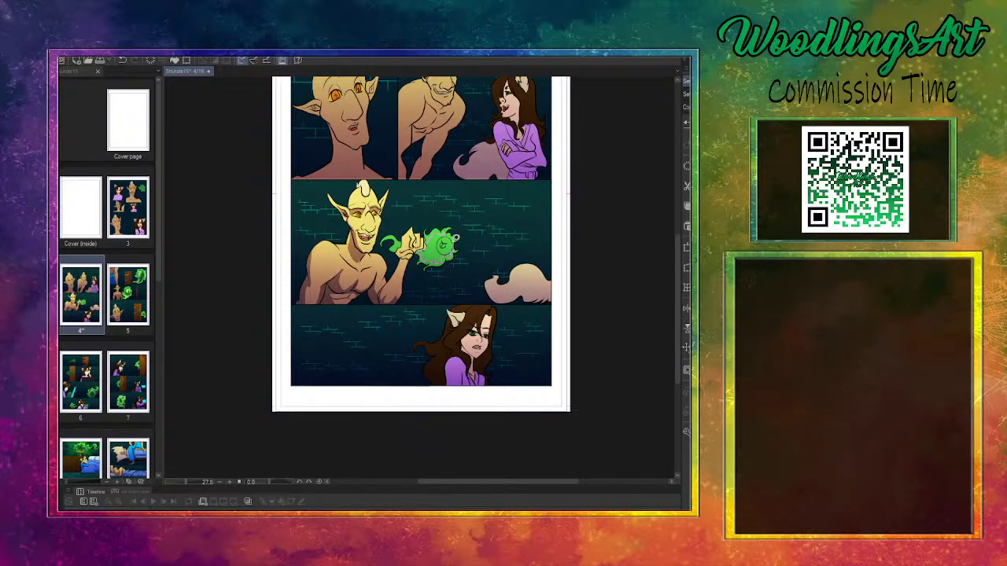
click(445, 244)
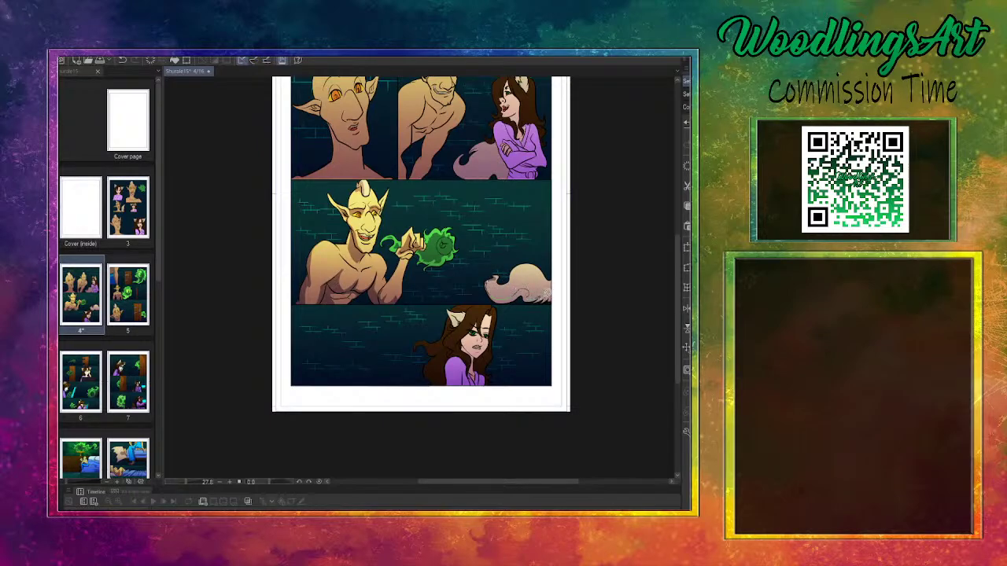
Shade the underside of the fluffy tail in the middle panel
drag(555, 298, 483, 297)
key(ctrl+z)
Add cel shadows to the woman's face, hair and purple robe in the bottom panel
scroll(679, 299, up, 2)
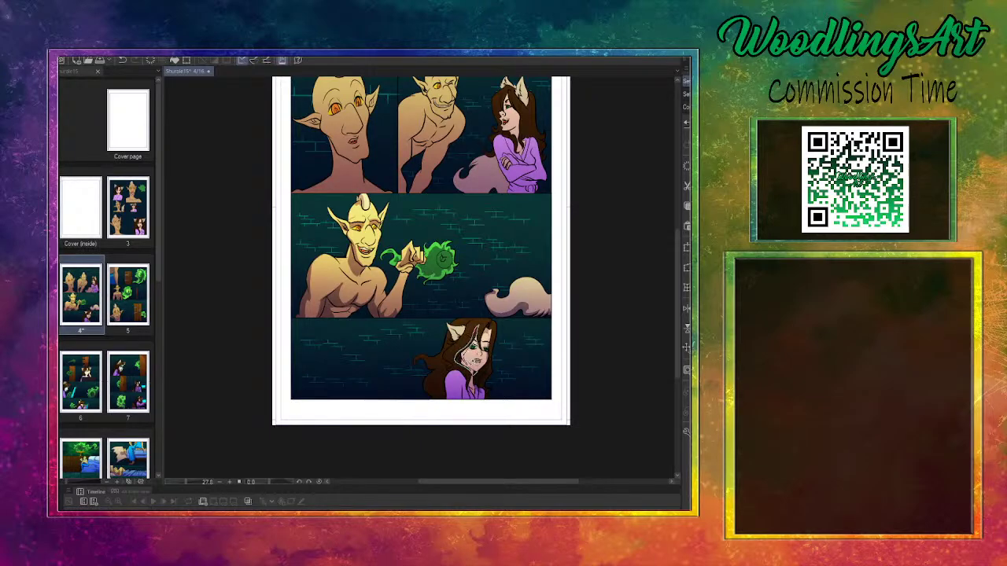
key(ctrl+z)
mouse_move(473, 337)
mouse_down()
mouse_move(450, 339)
mouse_move(451, 363)
mouse_up()
mouse_move(420, 363)
mouse_down()
mouse_move(442, 360)
mouse_move(421, 363)
mouse_move(437, 370)
mouse_move(423, 395)
mouse_move(442, 398)
mouse_move(449, 369)
mouse_move(443, 398)
mouse_move(468, 394)
mouse_move(466, 383)
mouse_move(474, 396)
mouse_up()
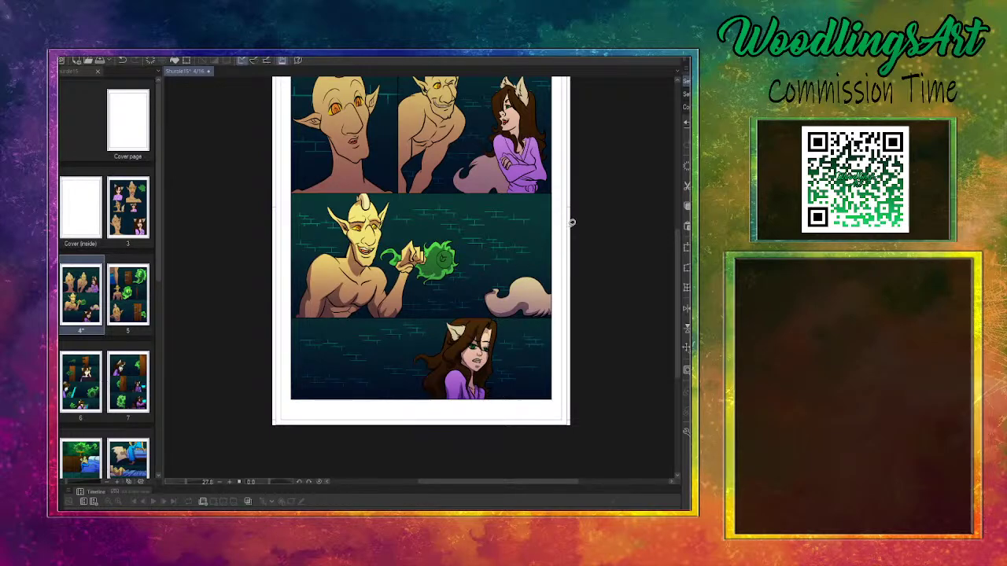
Add cel shadows to the woman's tail, robe, face and hair in the upper panel
mouse_move(465, 167)
mouse_down()
mouse_move(504, 183)
mouse_move(475, 191)
mouse_move(449, 182)
mouse_move(480, 157)
mouse_up()
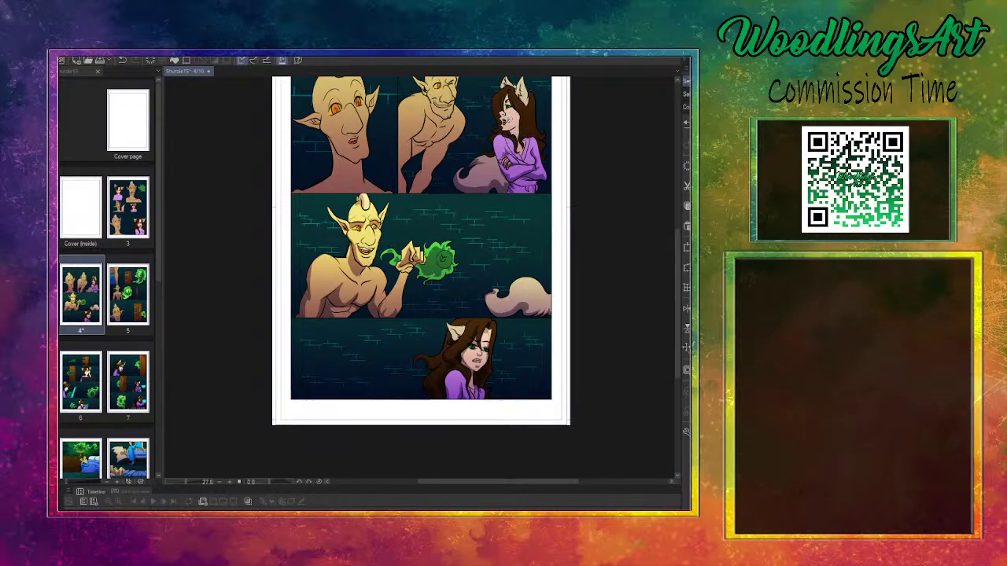
drag(516, 118, 518, 119)
drag(503, 91, 494, 131)
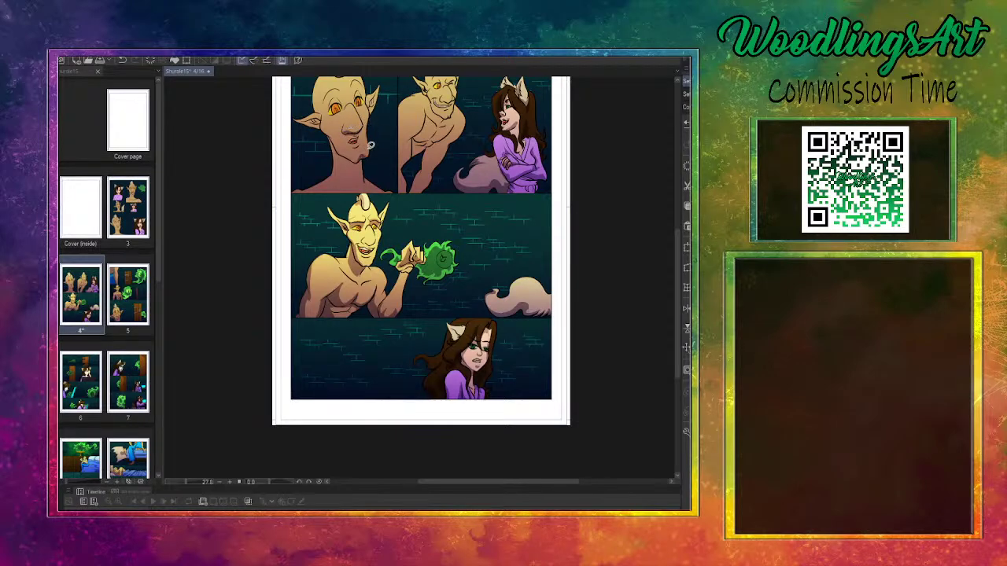
Shade the face, eye sockets and neck of the close-up goblin in the first panel
mouse_move(339, 135)
mouse_down()
mouse_move(357, 160)
mouse_move(333, 157)
mouse_move(323, 116)
mouse_move(304, 118)
mouse_move(331, 105)
mouse_up()
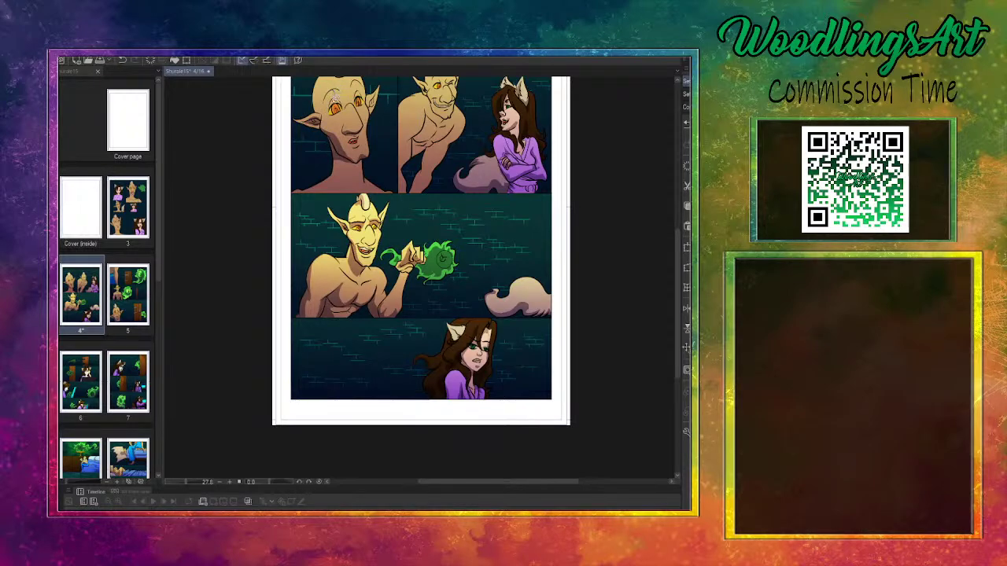
drag(345, 106, 336, 97)
mouse_move(335, 161)
mouse_down()
mouse_move(352, 170)
mouse_move(365, 158)
mouse_up()
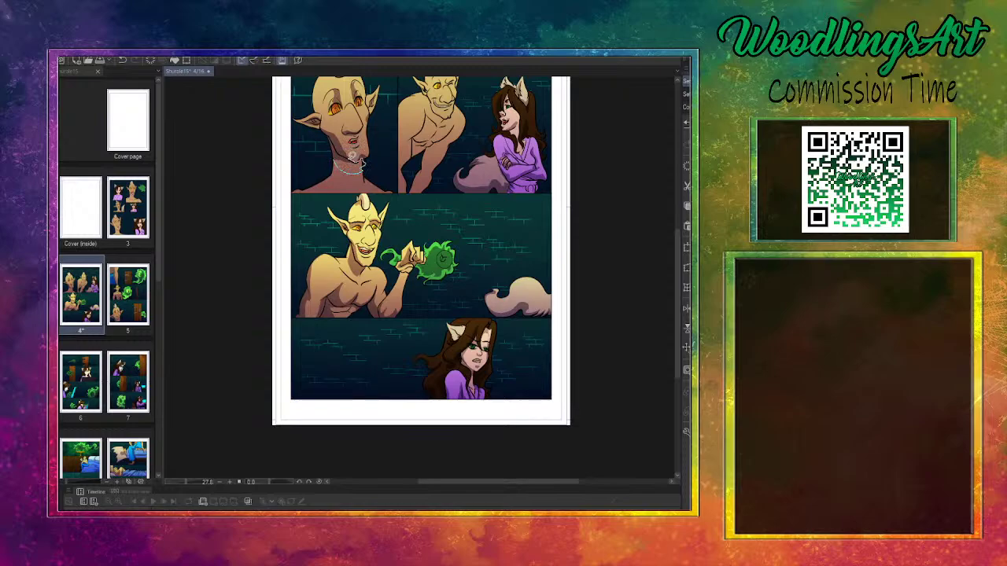
key(ctrl+z)
Add cel shadows to the body, face and hair crest of the leaning goblin in the second upper panel
mouse_move(428, 107)
mouse_down()
mouse_move(405, 157)
mouse_move(404, 194)
mouse_move(420, 187)
mouse_move(453, 132)
mouse_up()
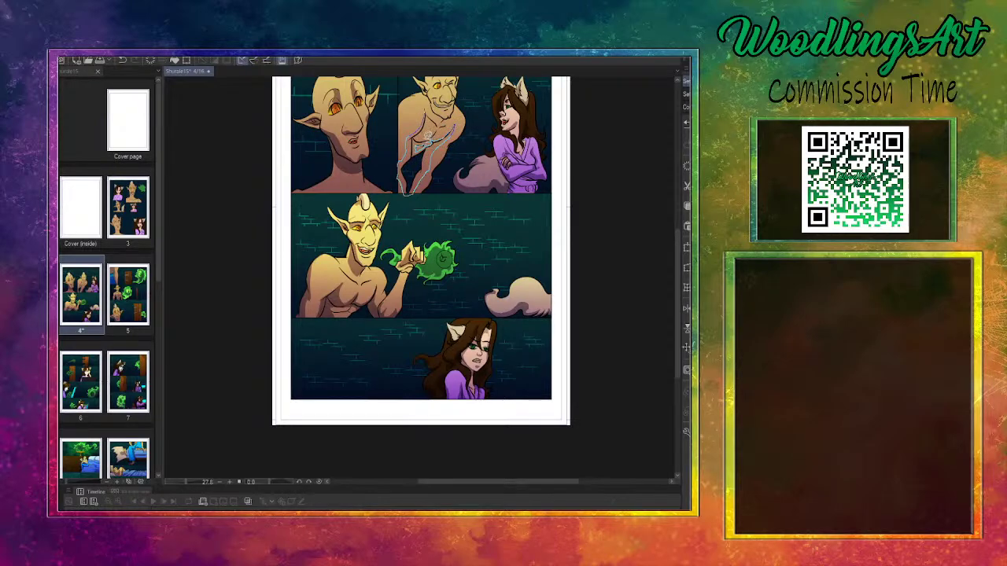
key(ctrl+z)
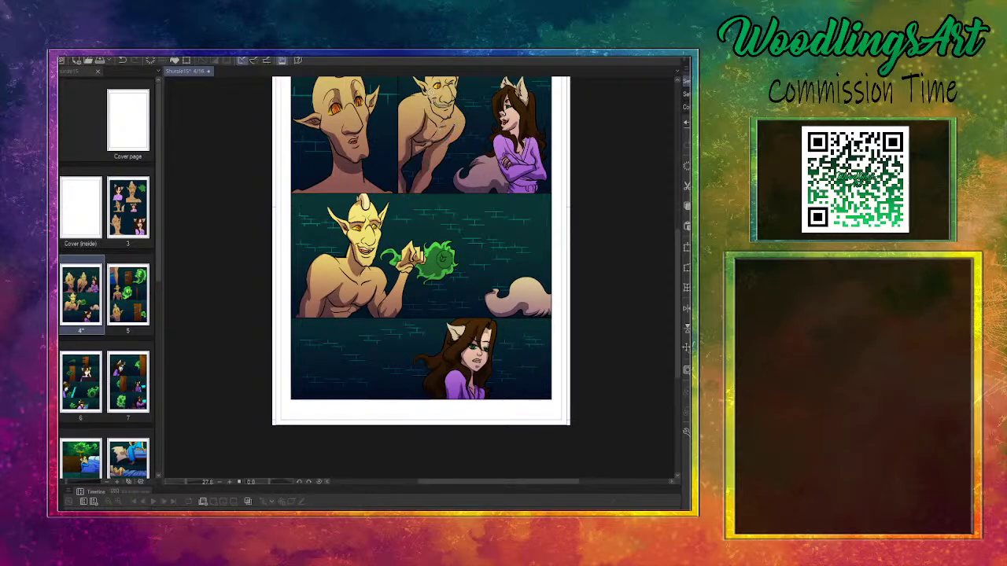
mouse_move(429, 93)
mouse_down()
mouse_move(434, 118)
mouse_move(445, 113)
mouse_move(435, 95)
mouse_up()
key(ctrl+z)
scroll(676, 246, up, 2)
scroll(676, 246, up, 1)
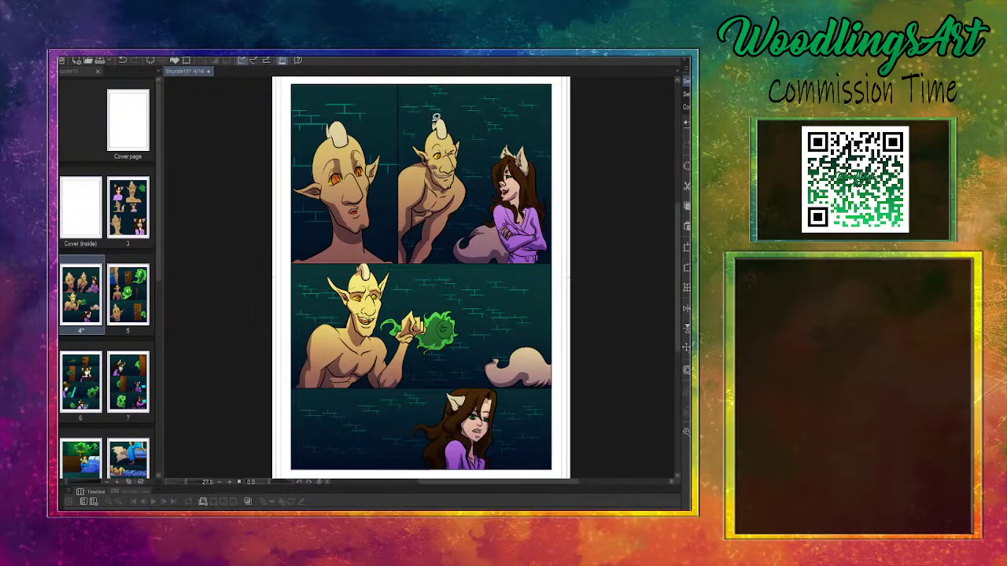
mouse_move(439, 118)
mouse_down()
mouse_move(444, 131)
mouse_move(440, 112)
mouse_up()
drag(456, 149, 437, 140)
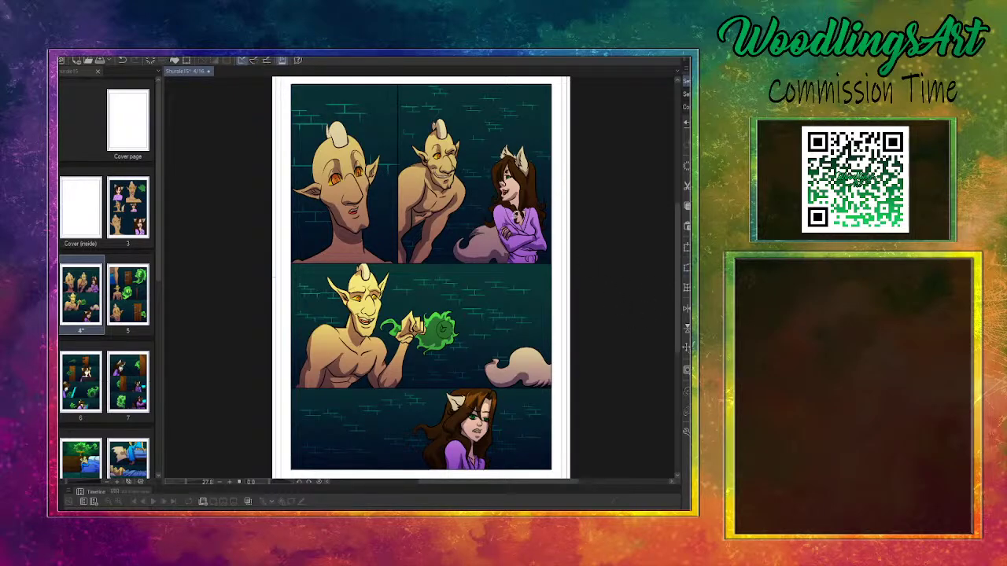
Paint light highlights on the fluffy tail in the upper and middle panels and save the page
mouse_move(487, 230)
mouse_down()
mouse_move(478, 251)
mouse_move(487, 246)
mouse_move(483, 230)
mouse_up()
key(ctrl+z)
mouse_move(489, 229)
mouse_down()
mouse_move(471, 251)
mouse_move(489, 249)
mouse_move(483, 237)
mouse_move(497, 230)
mouse_move(489, 226)
mouse_up()
mouse_move(533, 358)
mouse_down()
mouse_move(536, 343)
mouse_move(549, 346)
mouse_up()
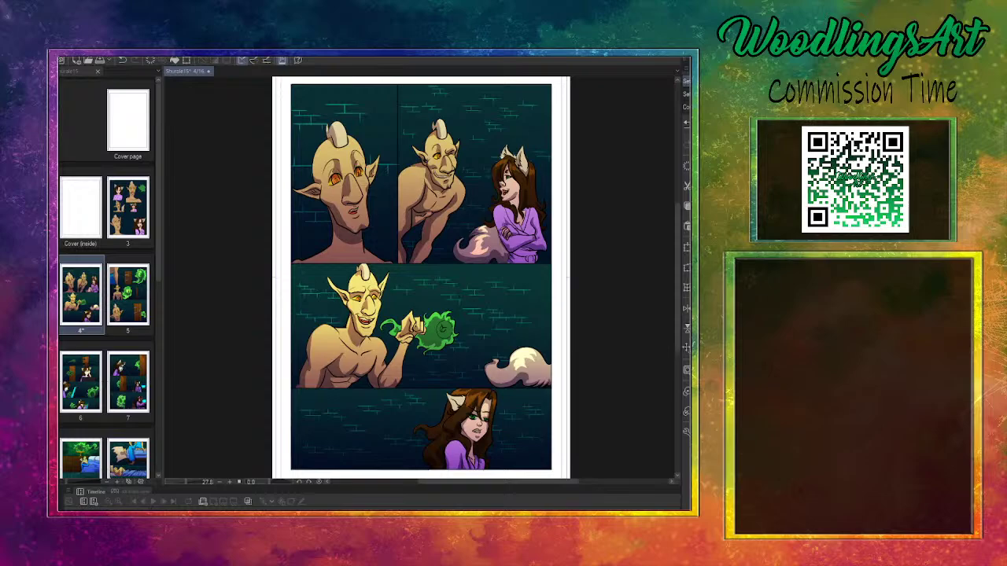
key(ctrl+s)
Open page 3 and paint teal brick-pattern strokes across its dark panel backgrounds
click(142, 214)
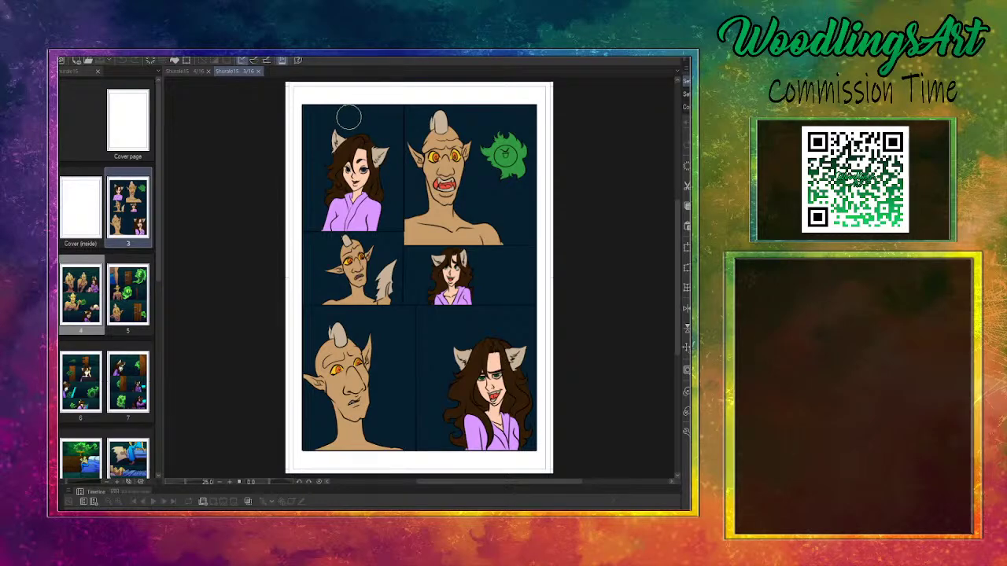
drag(317, 117, 346, 115)
drag(389, 349, 376, 341)
Select the two top panels and apply yellow-to-reddish gradient shading to the goblin and a brighter green to the creature
drag(292, 95, 403, 230)
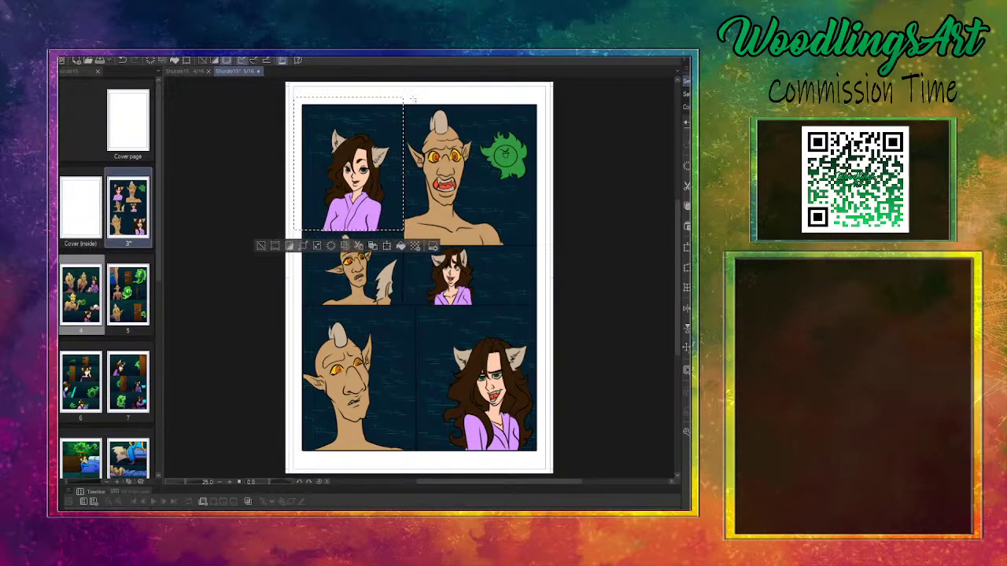
drag(401, 100, 538, 244)
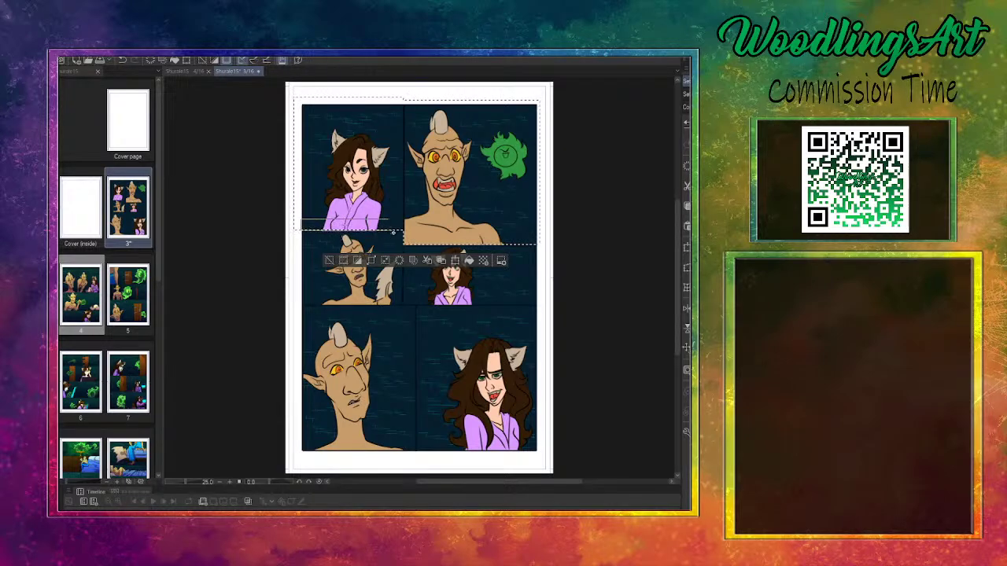
drag(405, 234, 403, 232)
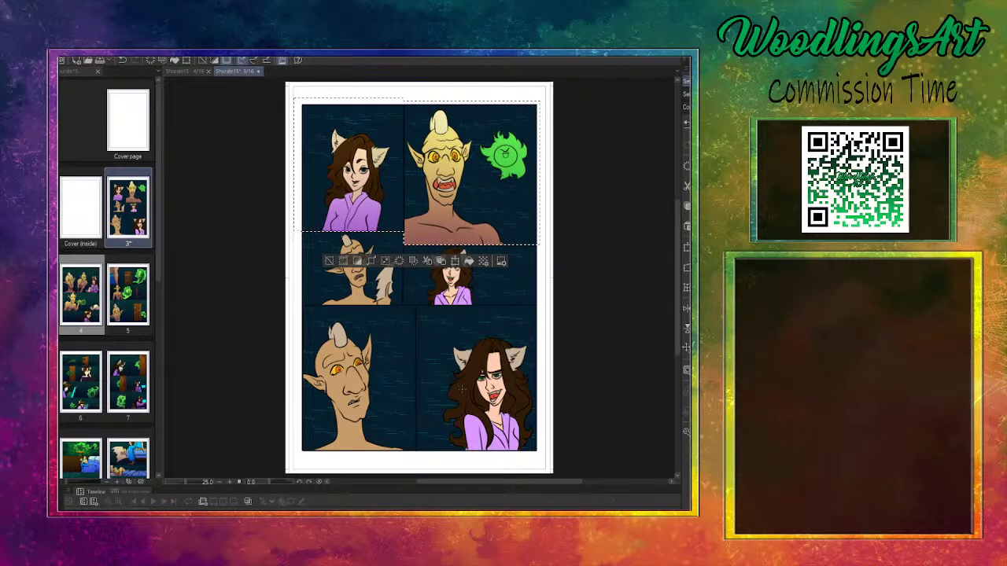
Apply yellow-to-reddish gradient shading to the characters in the two bottom panels and a green-to-navy gradient to the page's brick backgrounds
key(ctrl+d)
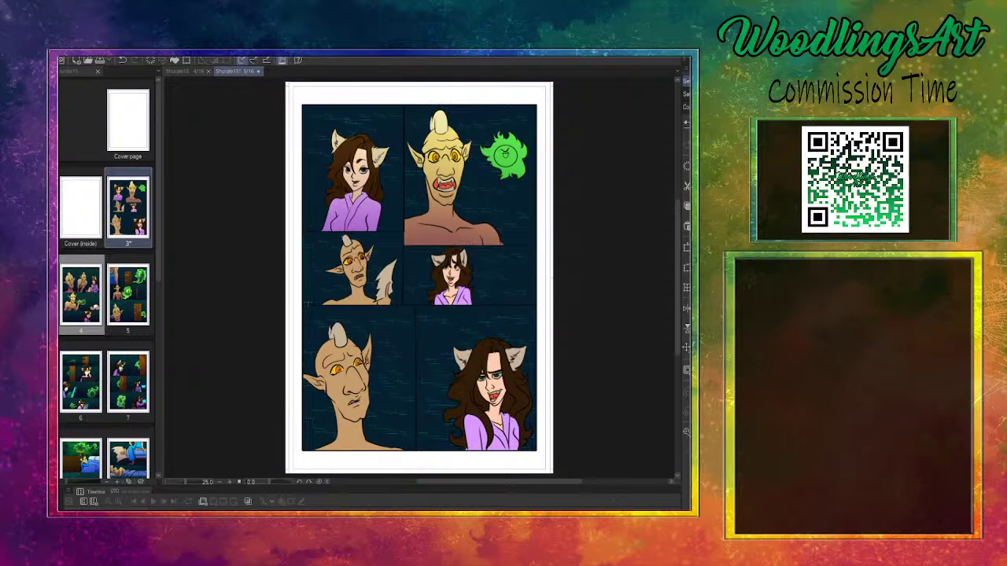
drag(300, 305, 543, 462)
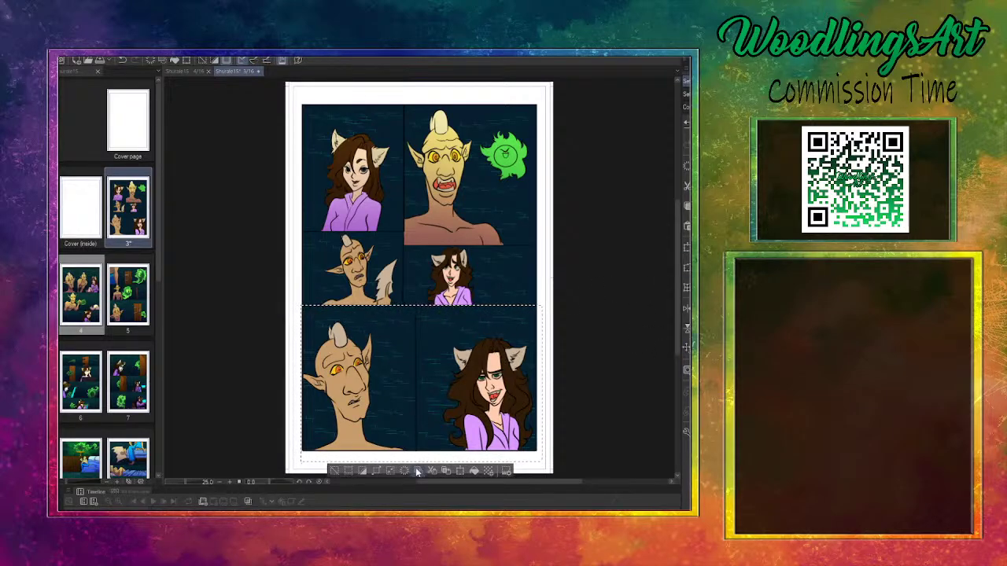
drag(417, 475, 415, 403)
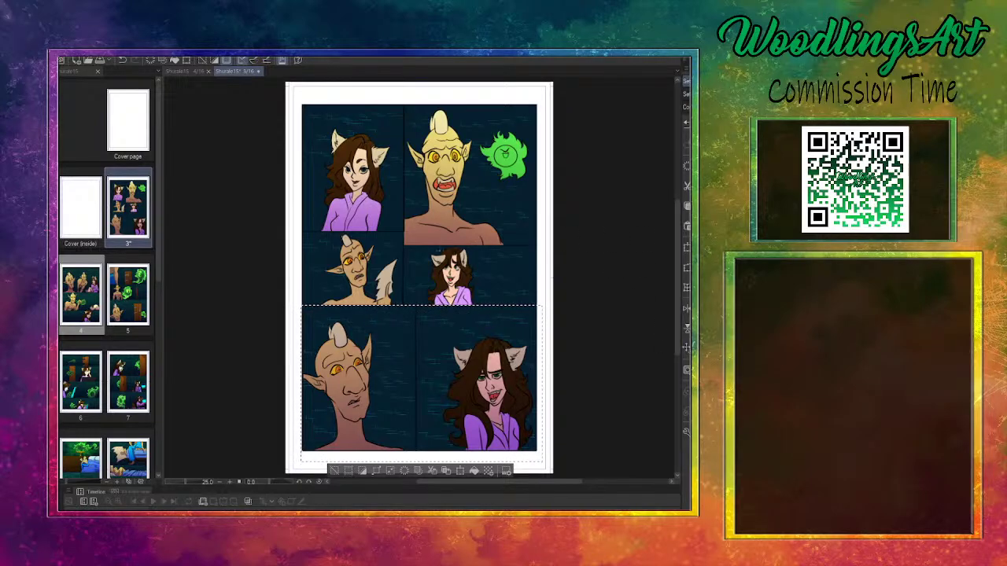
drag(417, 425, 417, 426)
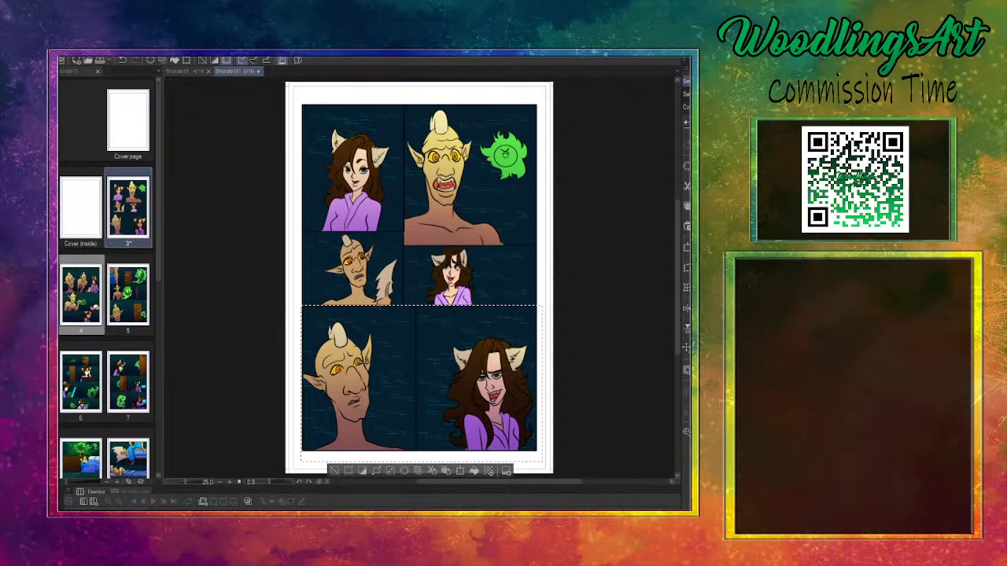
key(ctrl+d)
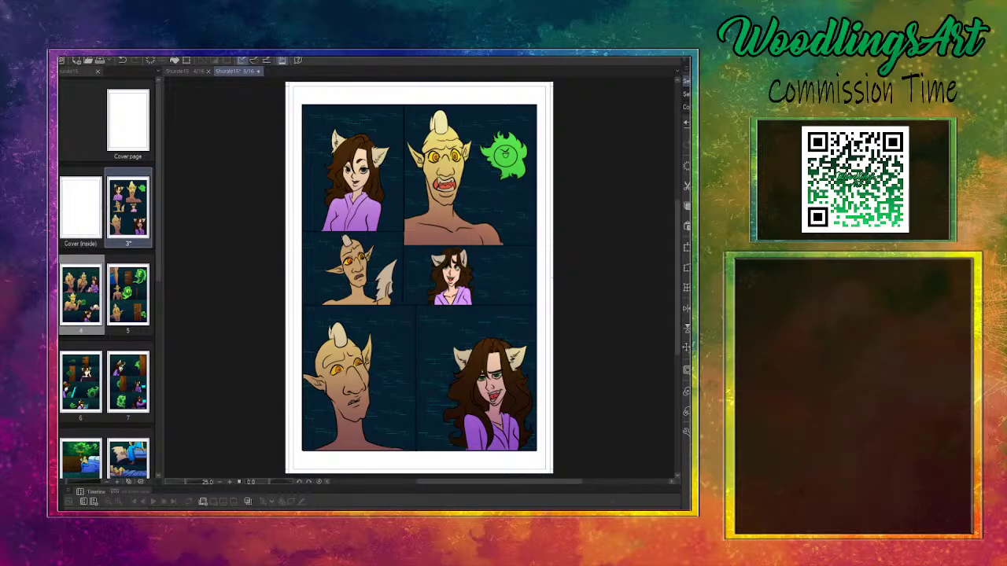
key(ctrl+z)
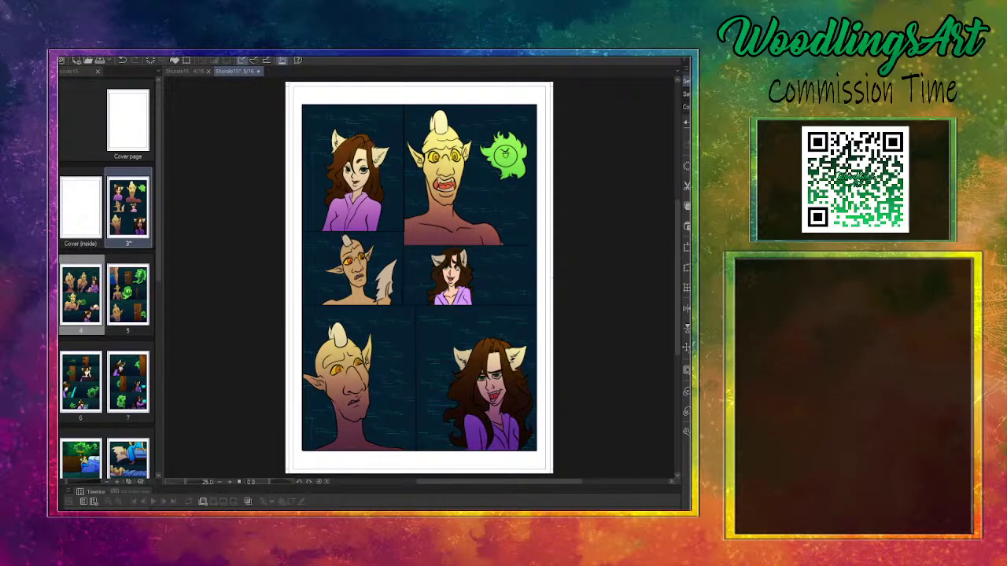
key(ctrl+z)
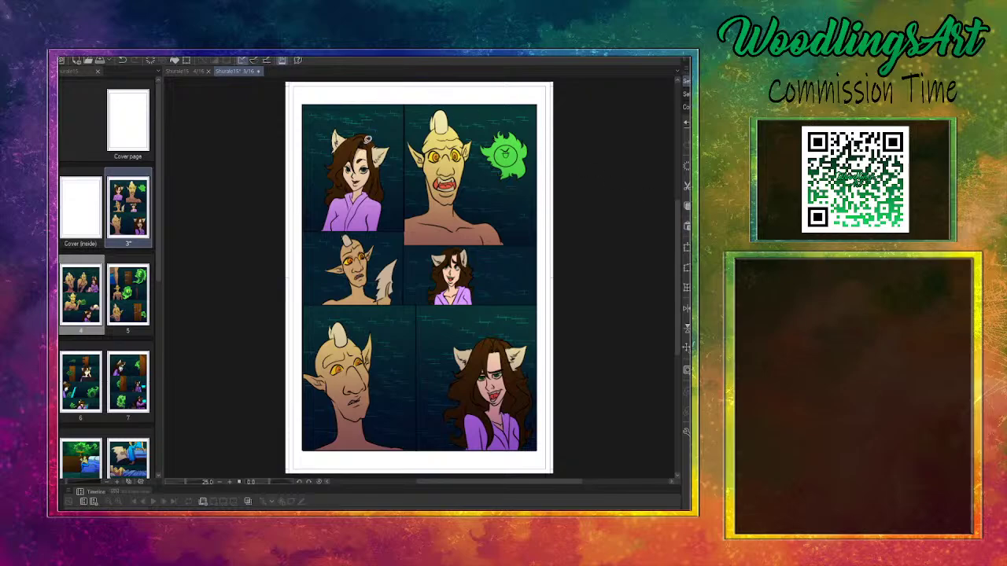
Paint cel shadows on the woman's hair, face and ears in the first upper panel
mouse_move(364, 145)
mouse_down()
mouse_move(375, 176)
mouse_move(366, 192)
mouse_up()
key(ctrl+z)
drag(387, 146, 382, 158)
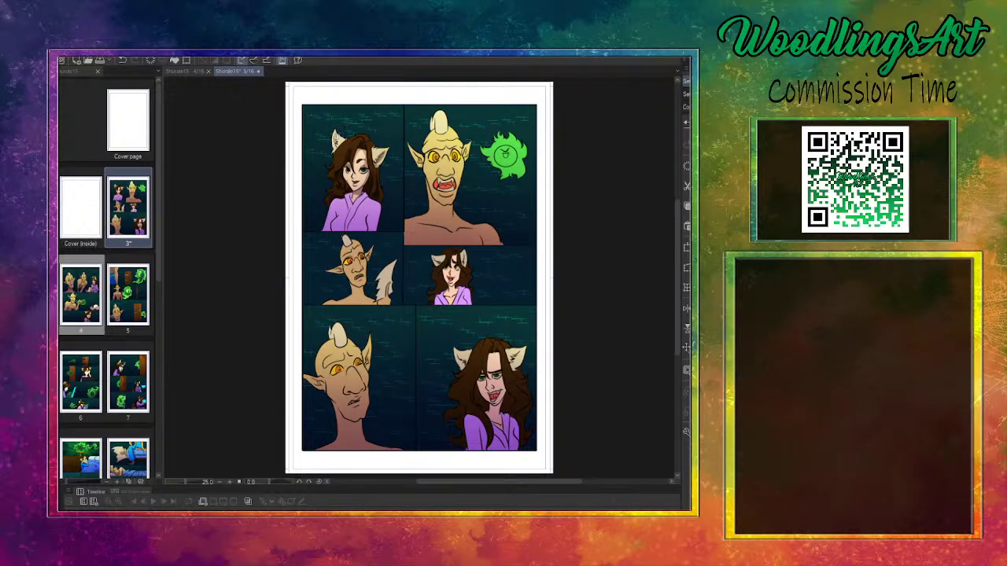
drag(337, 138, 338, 130)
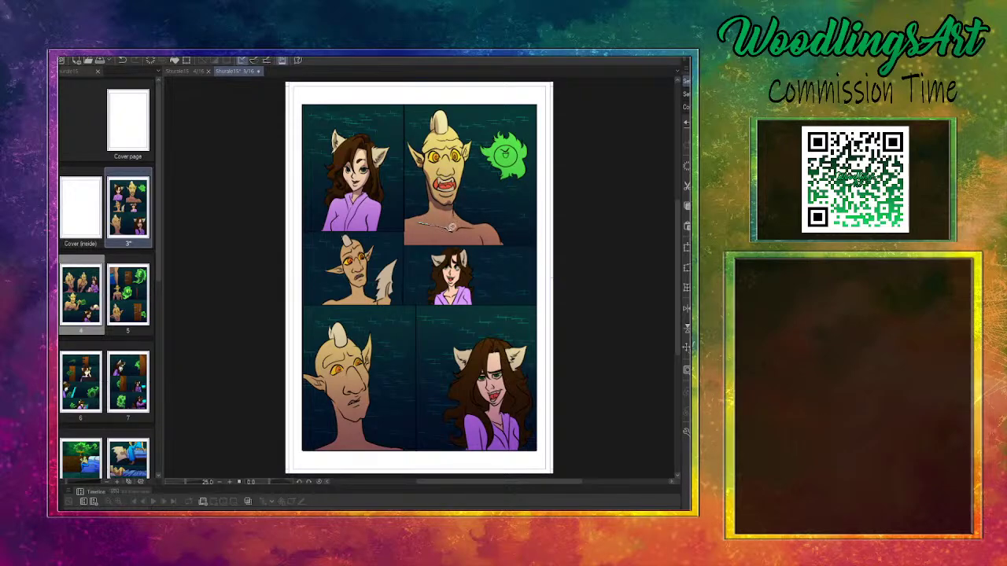
Add cel shadows to the upper goblin's neck and chest and darker green shading to the flaming creature beside him
key(ctrl+z)
drag(507, 146, 512, 142)
drag(488, 146, 505, 165)
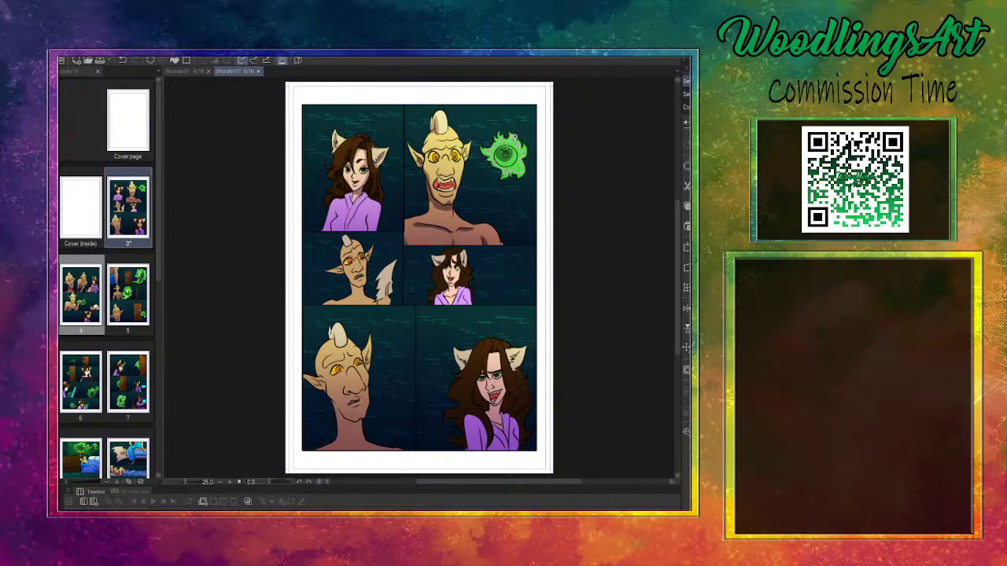
key(ctrl+z)
Paint cel shadows on the face and neck of the goblins in the middle and bottom panels
mouse_move(351, 273)
mouse_down()
mouse_move(343, 281)
mouse_move(327, 269)
mouse_move(361, 276)
mouse_up()
key(ctrl+z)
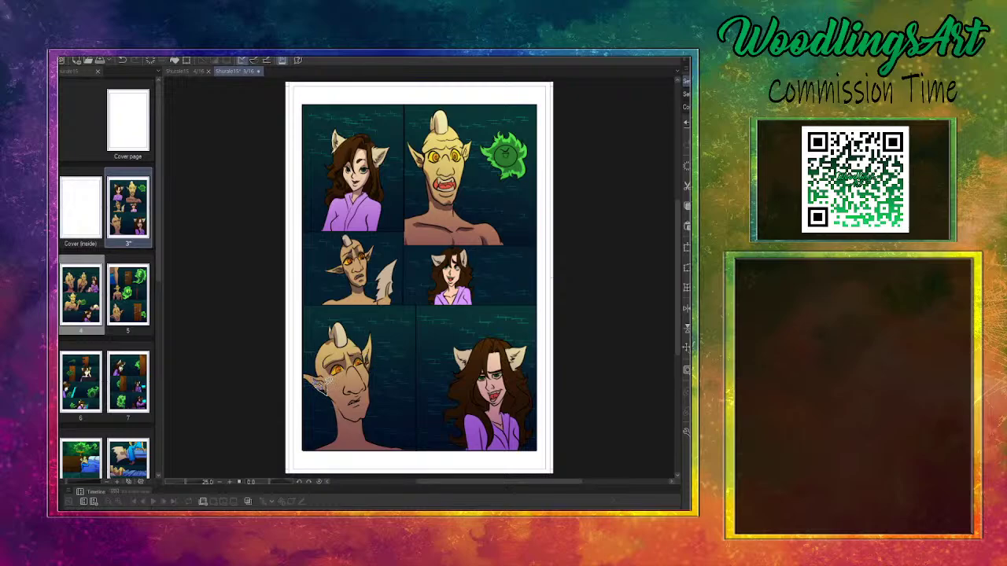
drag(333, 382, 351, 415)
mouse_move(364, 415)
mouse_down()
mouse_move(363, 424)
mouse_move(330, 409)
mouse_move(330, 382)
mouse_move(362, 391)
mouse_move(350, 393)
mouse_move(363, 401)
mouse_up()
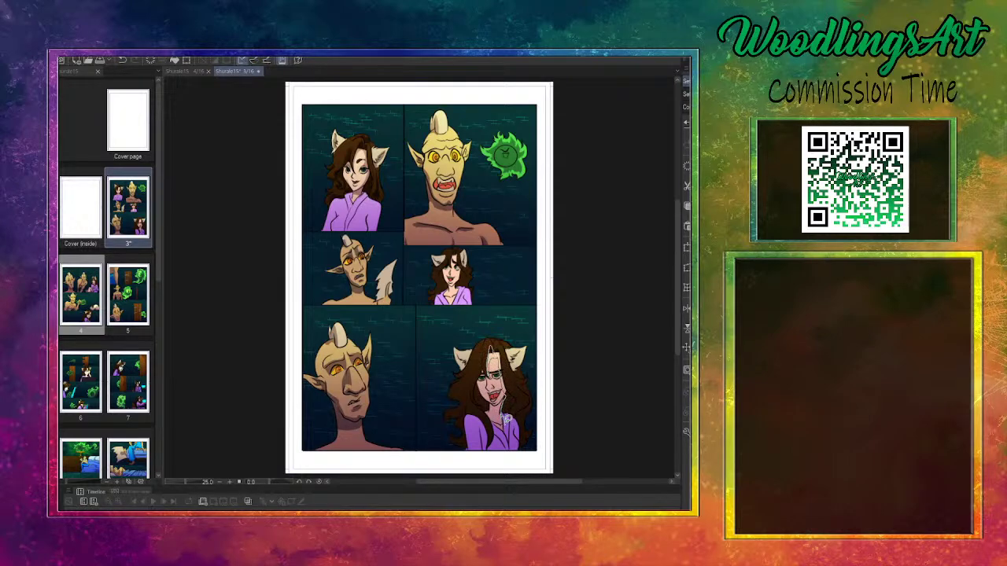
Paint cel shadows on the face, hair and robe of the woman in the bottom panel
mouse_move(507, 419)
mouse_down()
mouse_move(520, 400)
mouse_move(504, 346)
mouse_up()
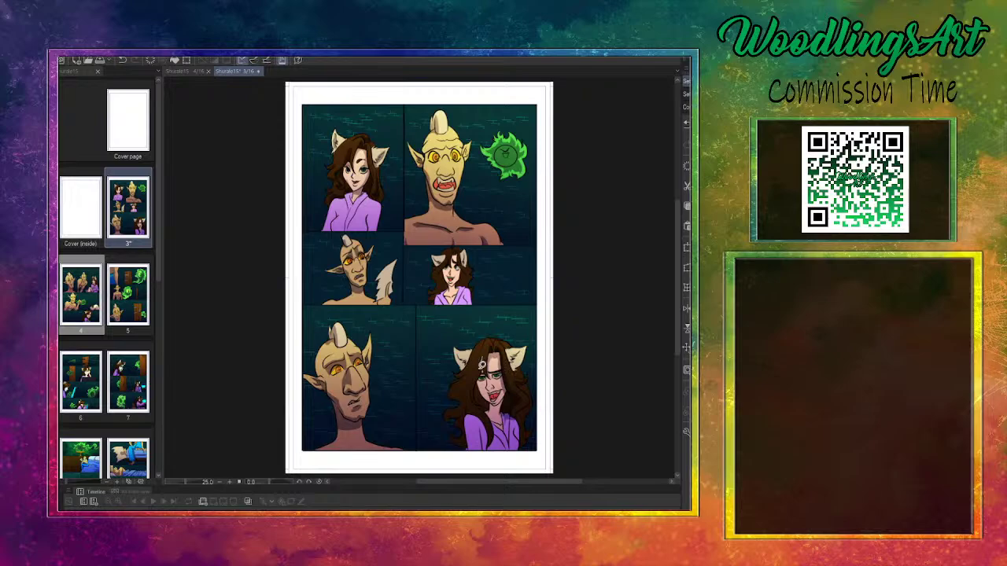
mouse_move(483, 356)
mouse_down()
mouse_move(472, 388)
mouse_move(487, 405)
mouse_move(482, 375)
mouse_up()
key(ctrl+z)
Add cel shadows to the fluffy tail and to the woman in the two middle panels
drag(379, 299, 395, 277)
drag(380, 297, 379, 278)
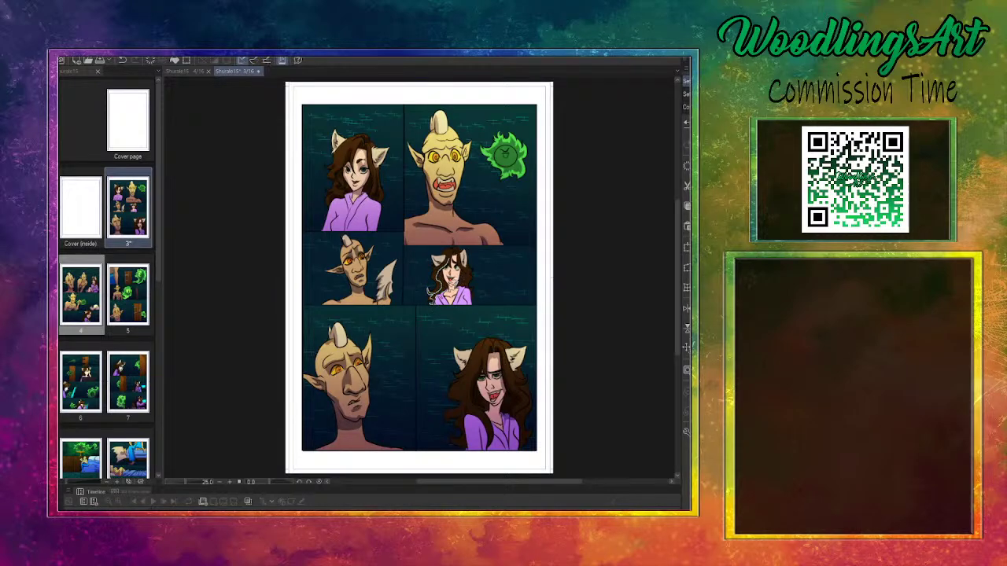
key(ctrl+z)
key(ctrl+z)
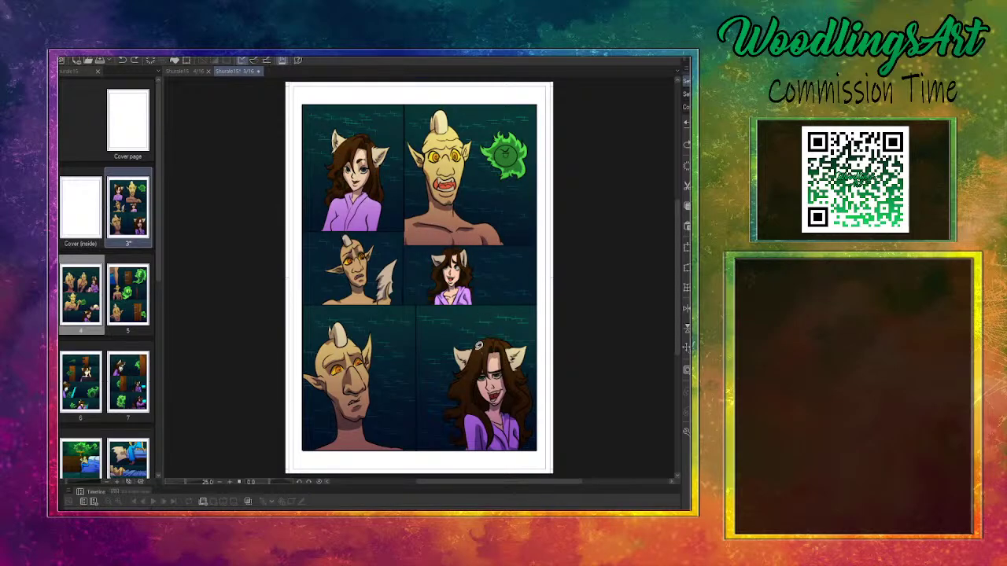
Paint lighter brown highlights in the bottom woman's hair and bright green highlights on the flaming creature
mouse_move(476, 346)
mouse_down()
mouse_move(491, 341)
mouse_move(474, 356)
mouse_move(484, 343)
mouse_up()
key(ctrl+z)
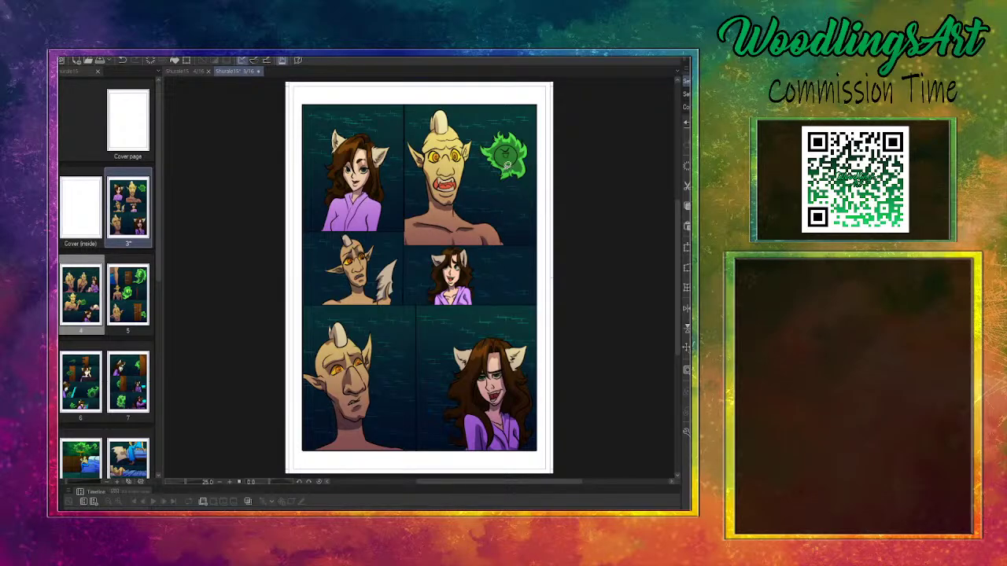
mouse_move(515, 122)
mouse_down()
mouse_move(480, 164)
mouse_move(535, 125)
mouse_up()
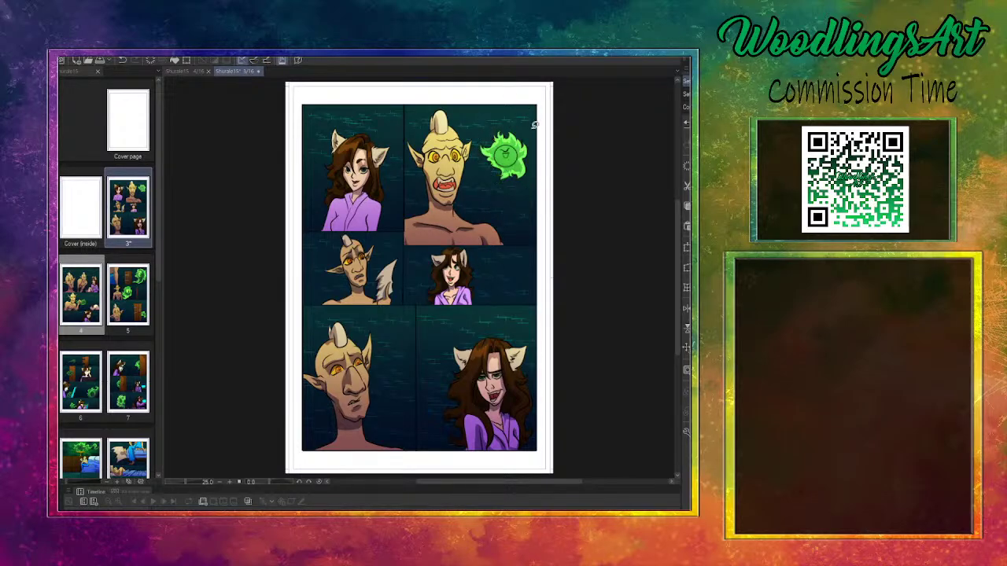
key(ctrl+z)
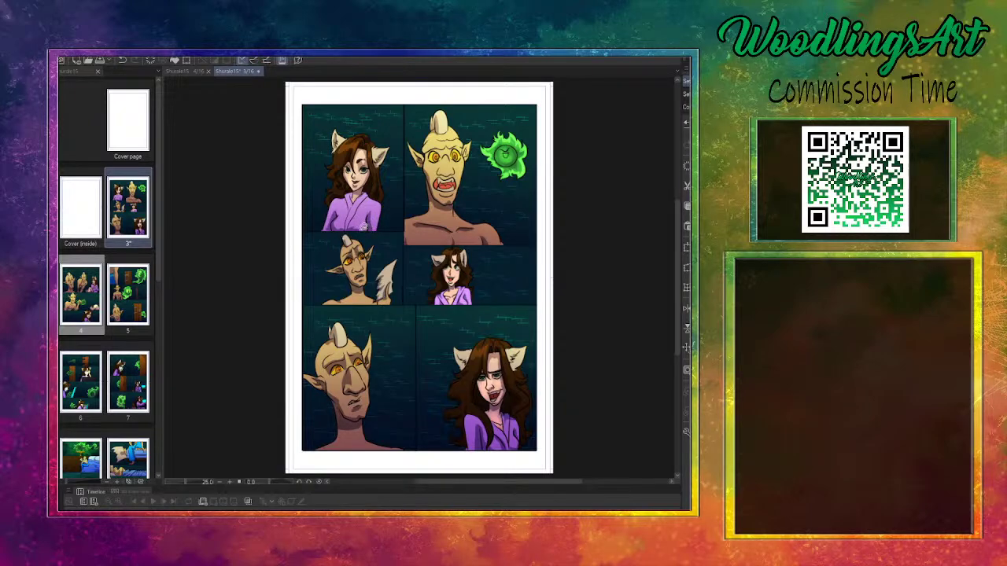
Add light highlights to the woman's purple robe in the first upper and last bottom panels and save the page
mouse_move(373, 224)
mouse_down()
mouse_move(359, 193)
mouse_move(348, 213)
mouse_move(358, 187)
mouse_move(392, 180)
mouse_move(358, 209)
mouse_up()
mouse_move(502, 412)
mouse_down()
mouse_move(509, 446)
mouse_move(471, 399)
mouse_move(491, 442)
mouse_up()
key(ctrl+z)
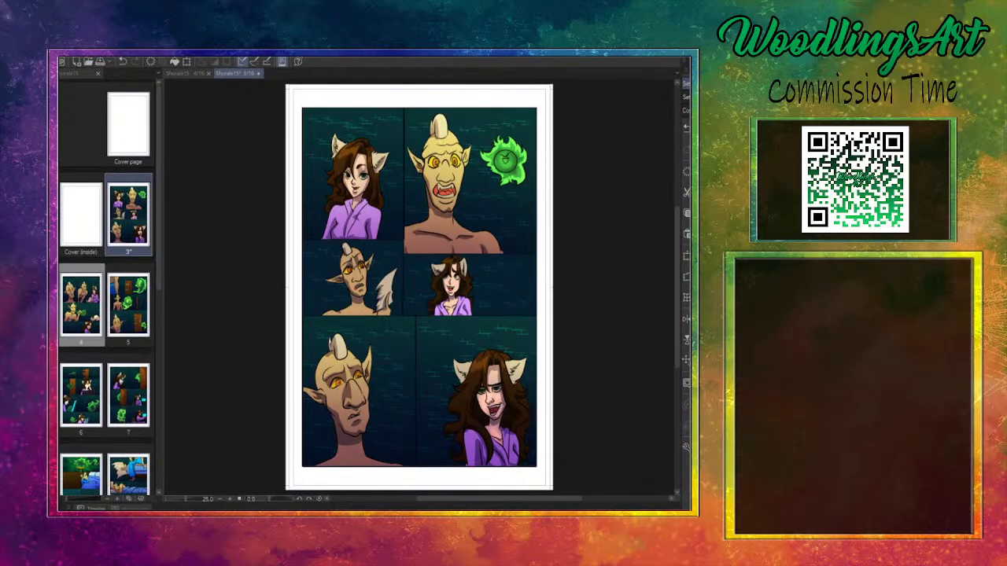
key(ctrl+s)
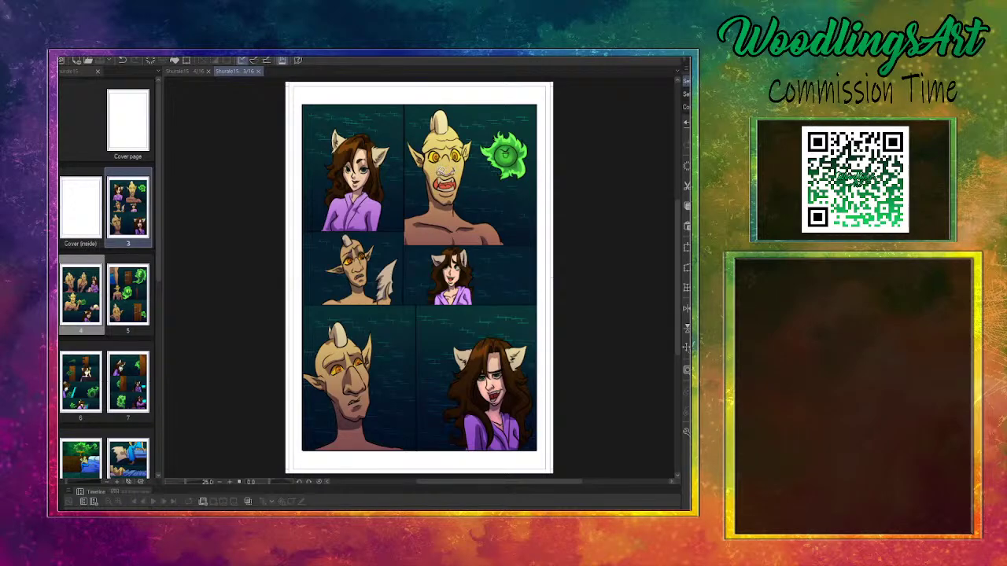
Touch up the upper goblin's nose and eye area and the bottom woman's ears, and save the page
drag(451, 174, 437, 174)
mouse_move(450, 143)
mouse_down()
mouse_move(423, 146)
mouse_move(440, 144)
mouse_up()
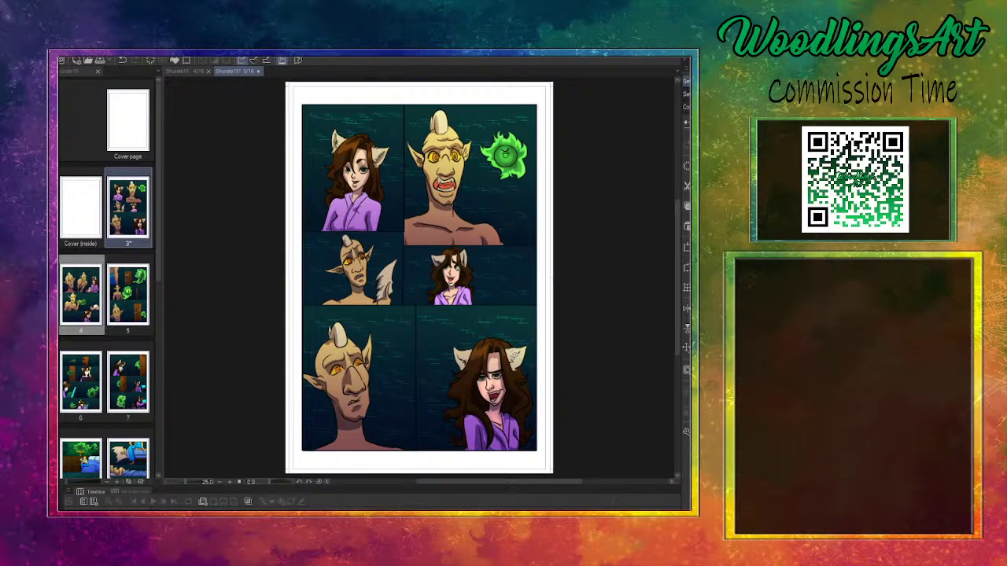
mouse_move(518, 364)
mouse_down()
mouse_move(523, 354)
mouse_move(466, 357)
mouse_up()
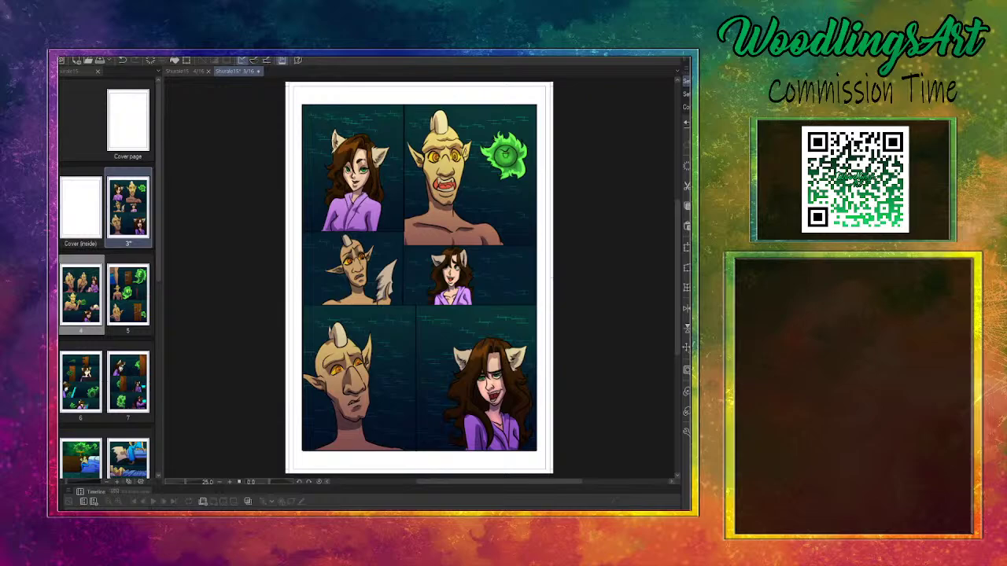
key(ctrl+s)
Close pages 4 and 3 and the whole comic project
click(197, 71)
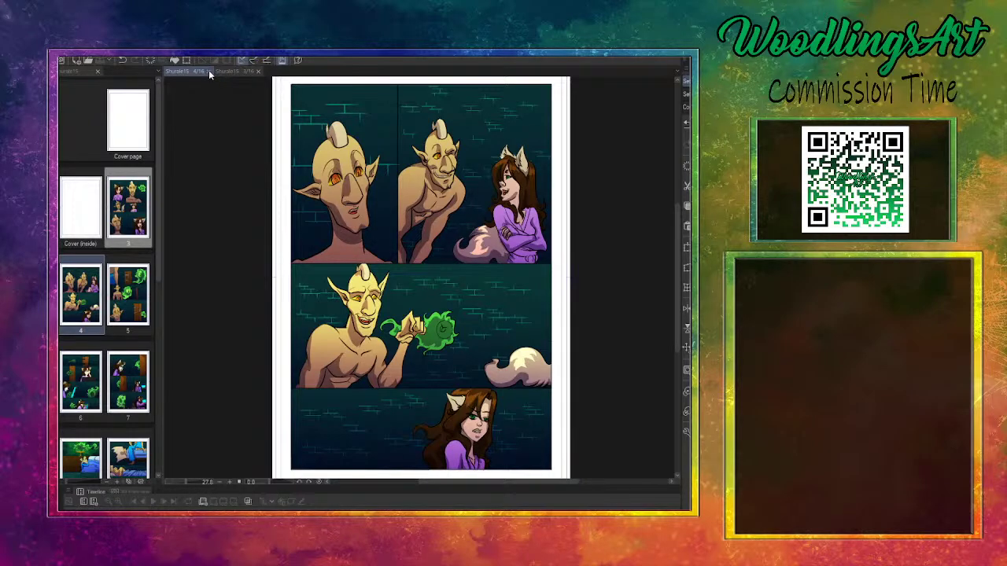
click(209, 70)
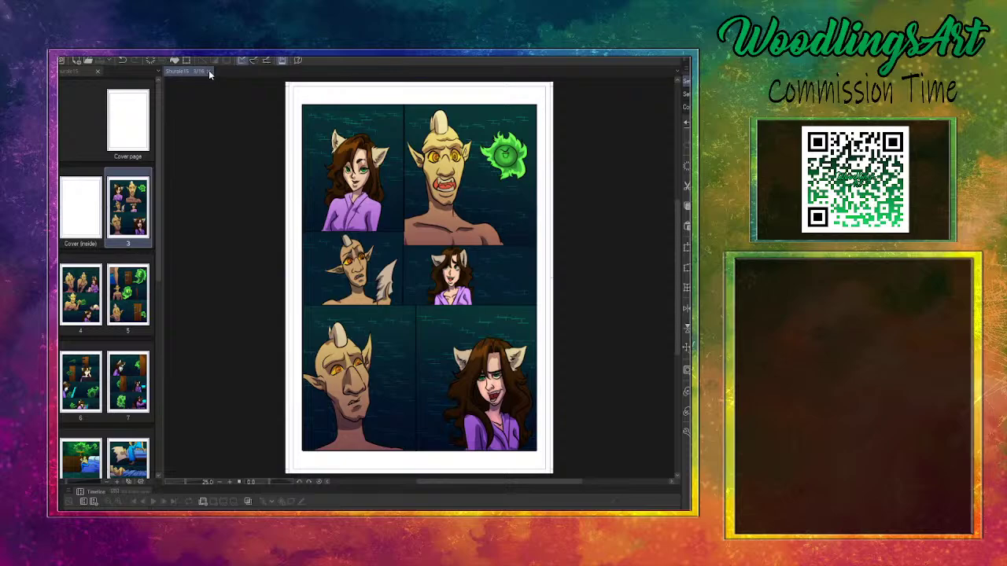
click(209, 70)
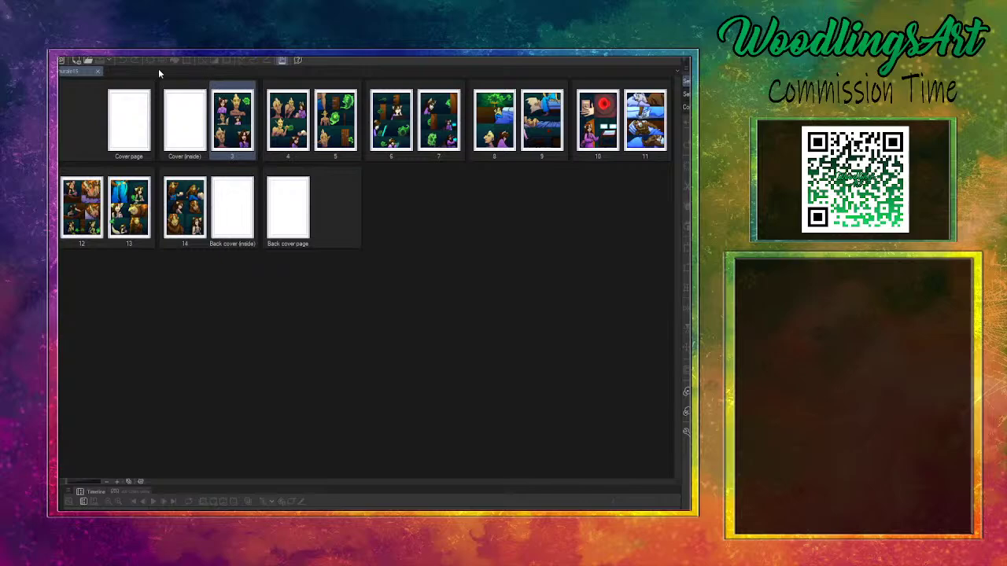
click(99, 71)
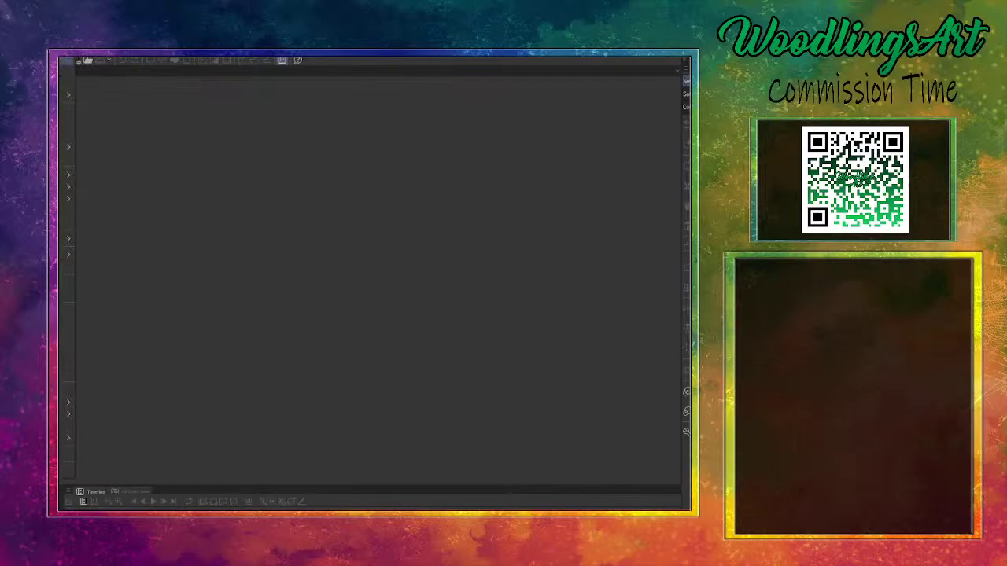
Create a new illustration canvas with the FHD 1920 x 1080 px preset and a resolution of 300
key(ctrl+n)
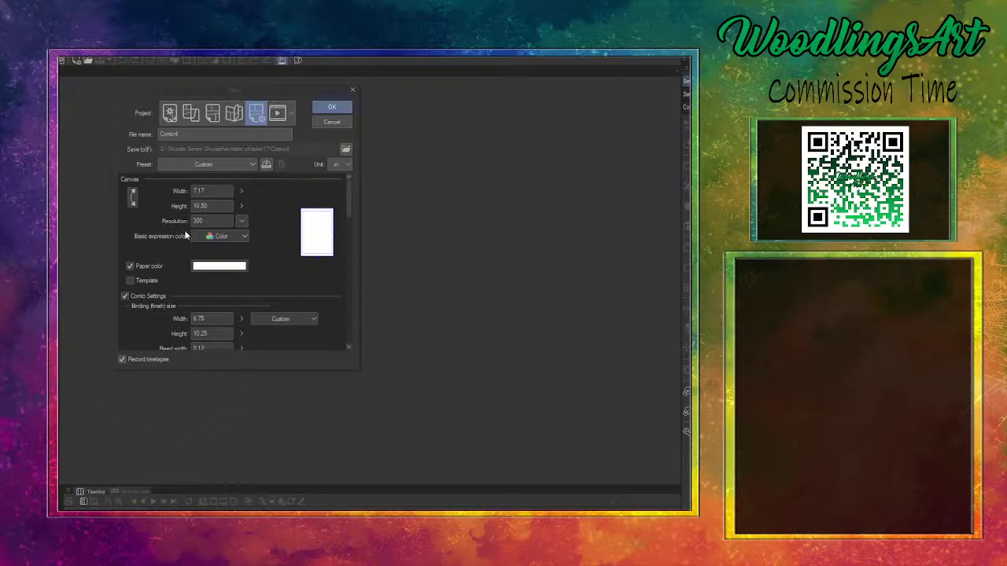
click(173, 113)
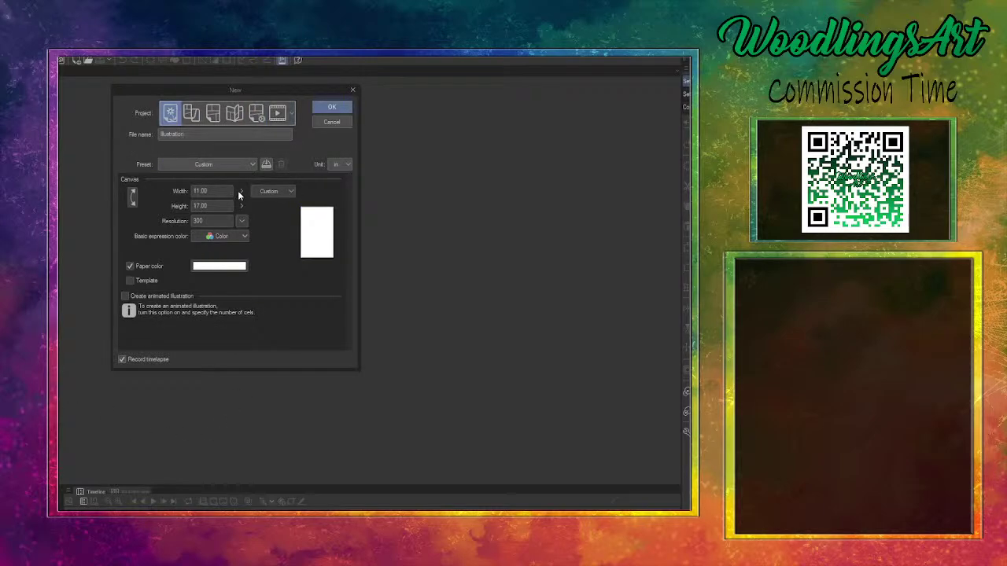
click(247, 165)
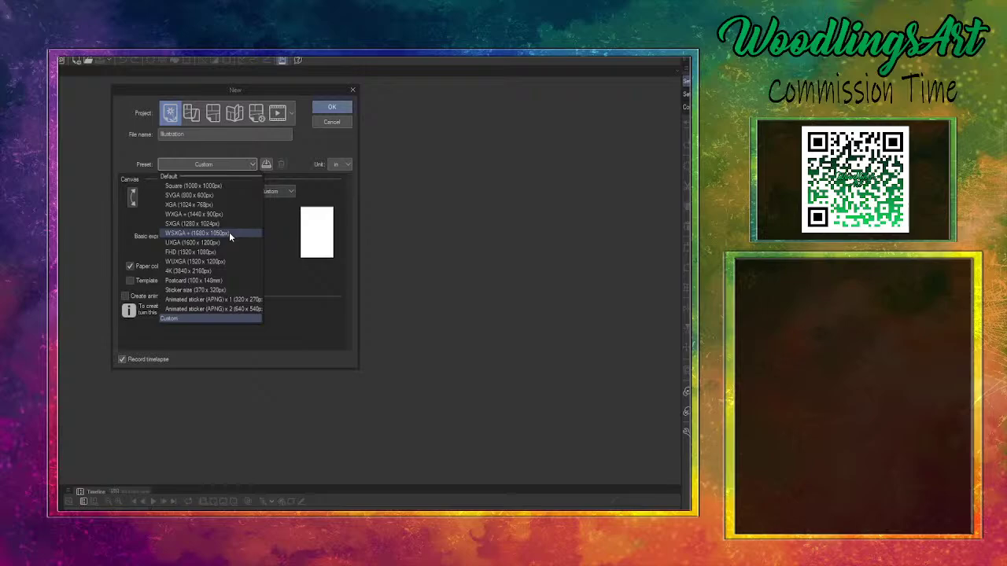
click(228, 252)
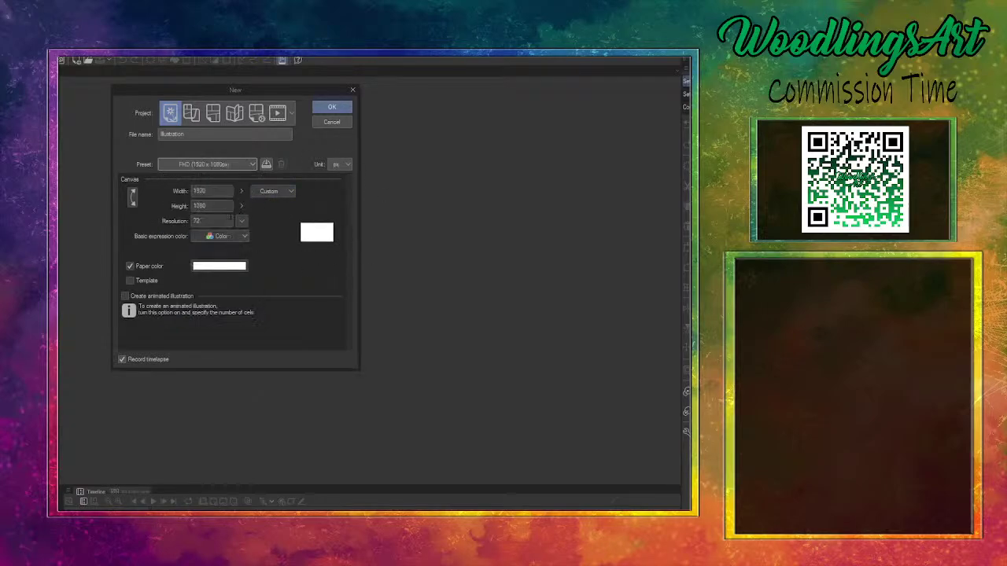
click(228, 220)
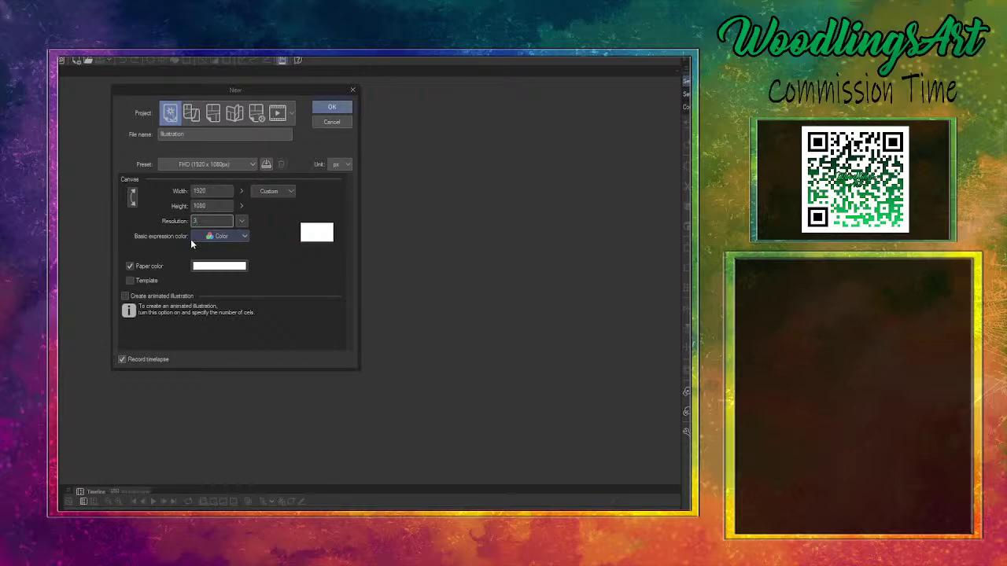
text(300)
click(331, 111)
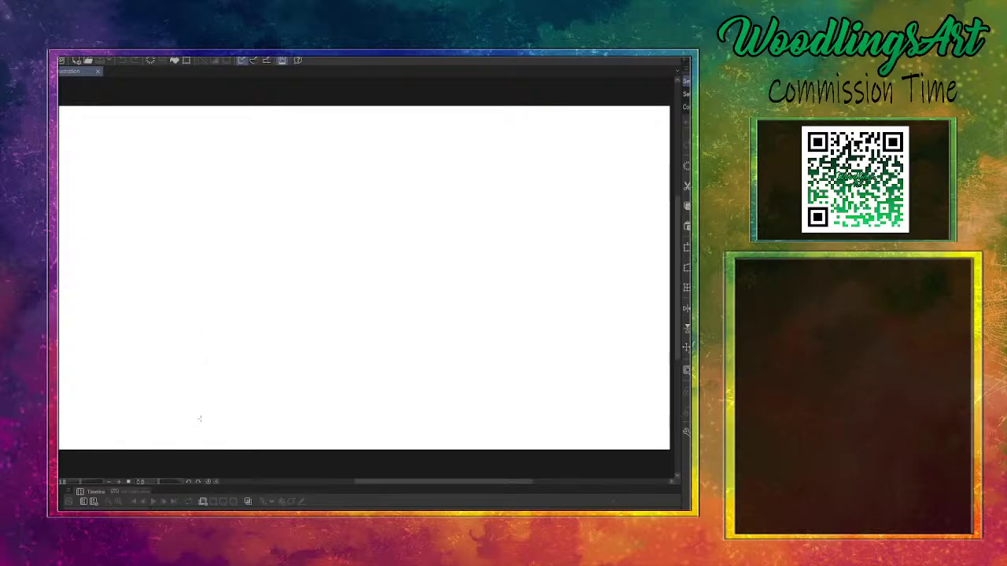
Select a full-width strip along the bottom edge of the canvas, fill it with green and deselect it
mouse_move(196, 450)
mouse_down()
mouse_move(199, 393)
mouse_move(298, 418)
mouse_move(508, 420)
mouse_move(503, 404)
mouse_move(504, 429)
mouse_move(502, 415)
mouse_up()
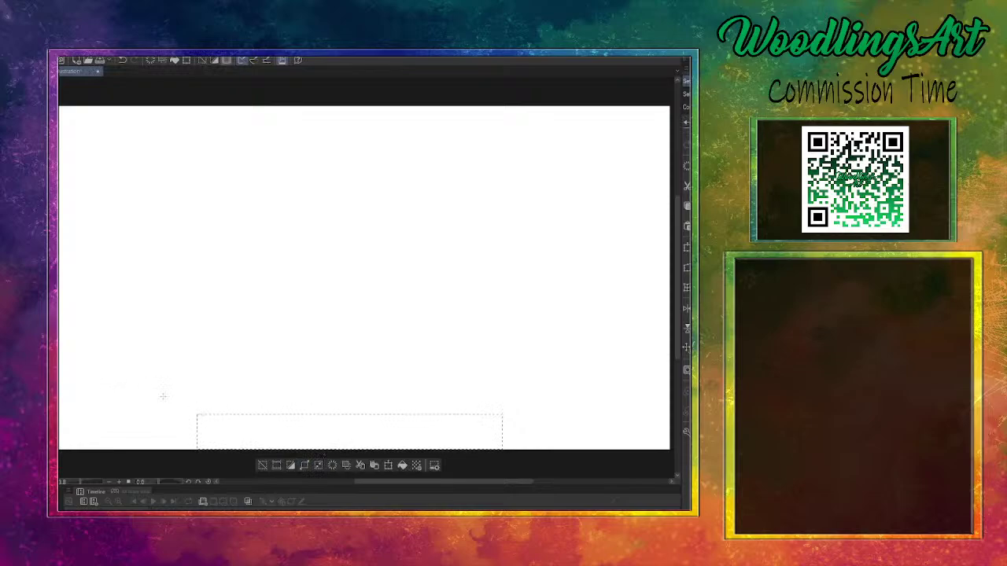
click(252, 407)
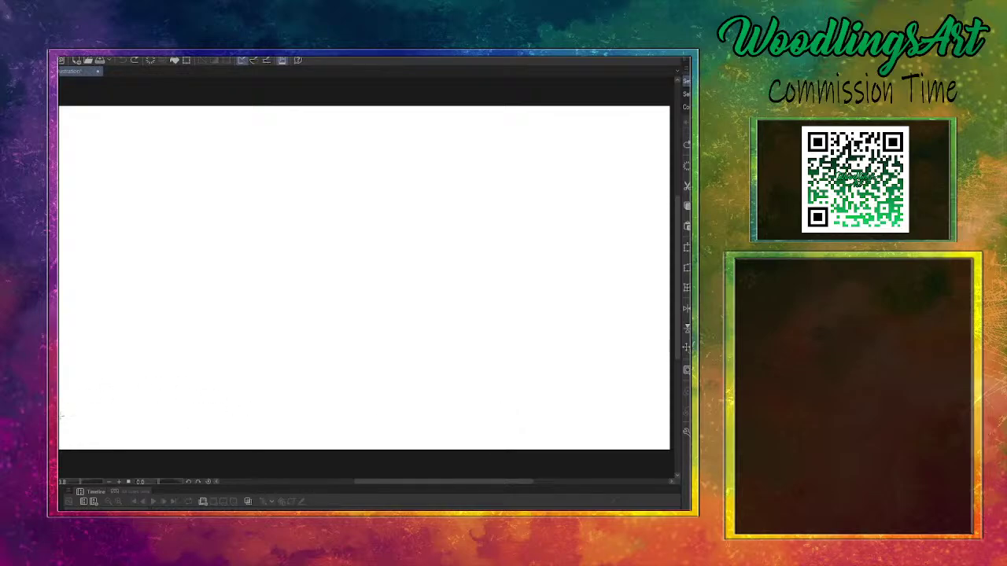
drag(59, 425, 654, 453)
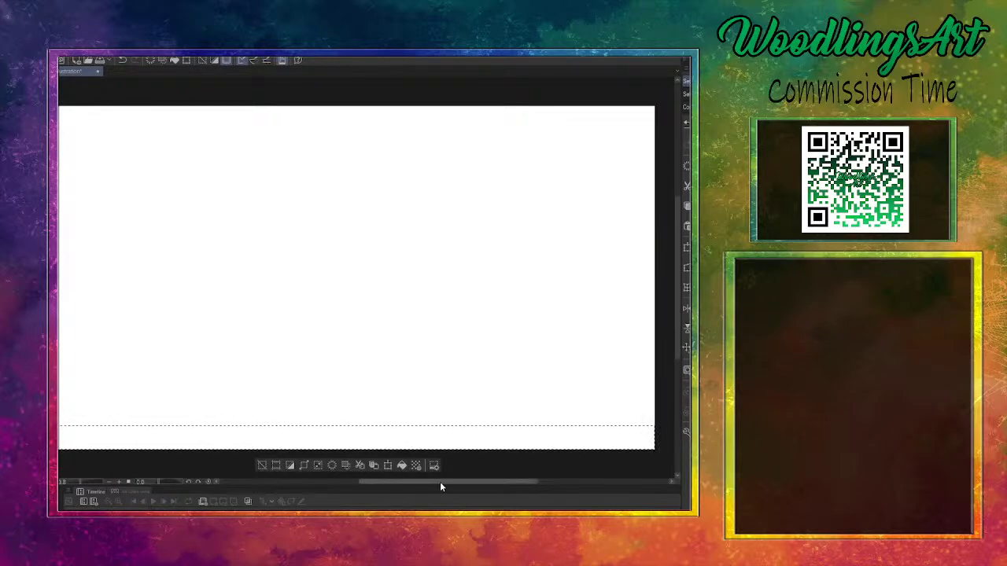
drag(440, 481, 435, 482)
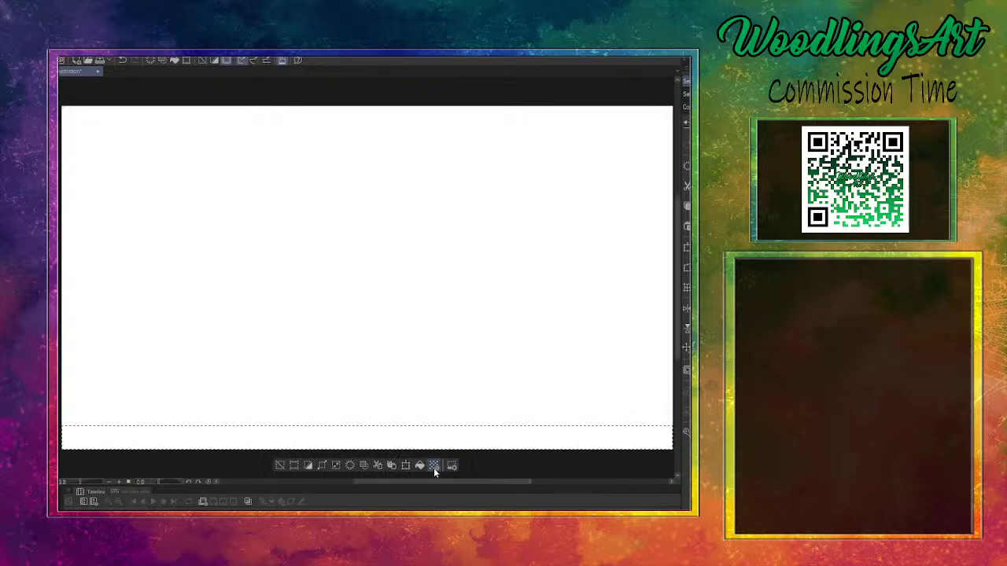
click(421, 464)
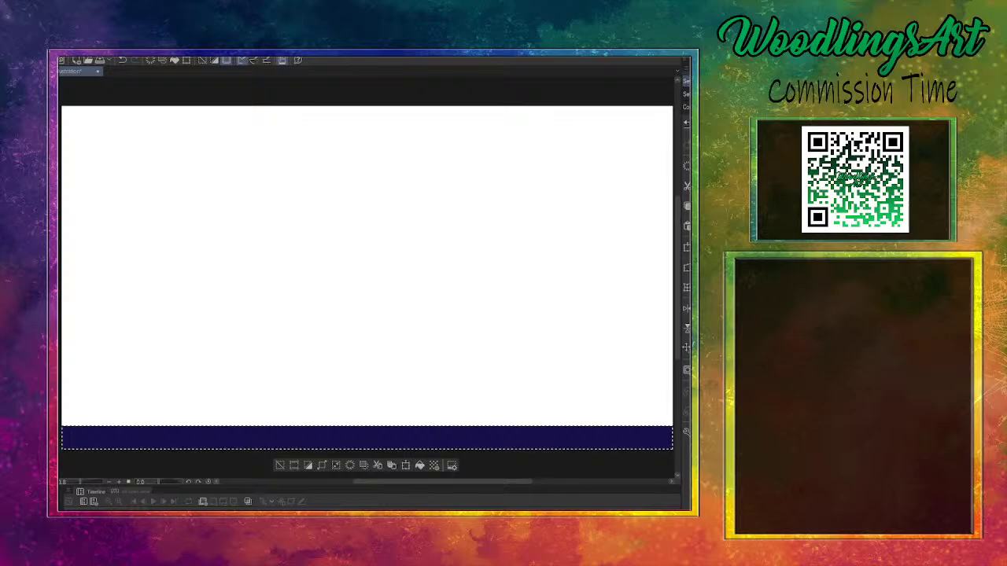
click(422, 466)
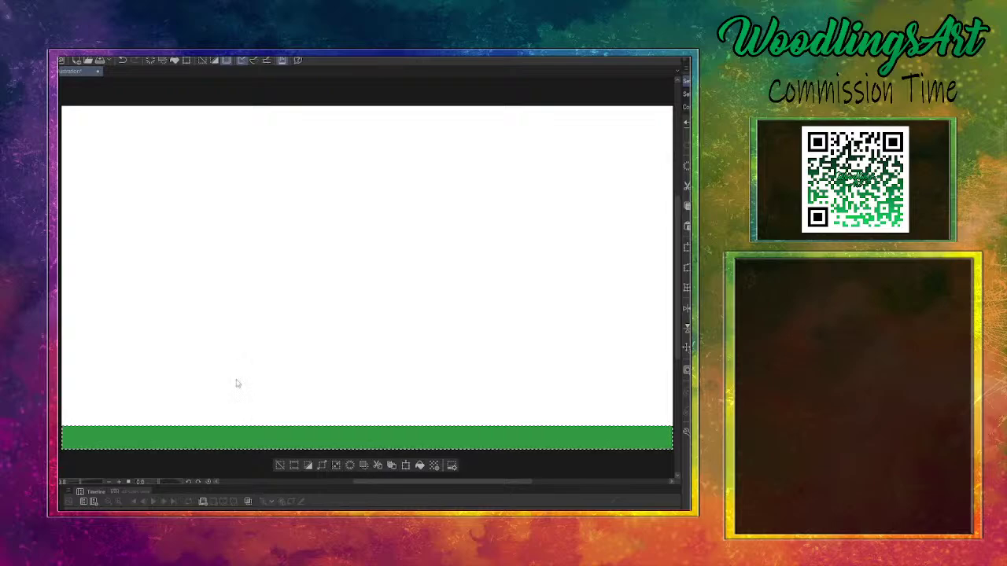
key(ctrl+d)
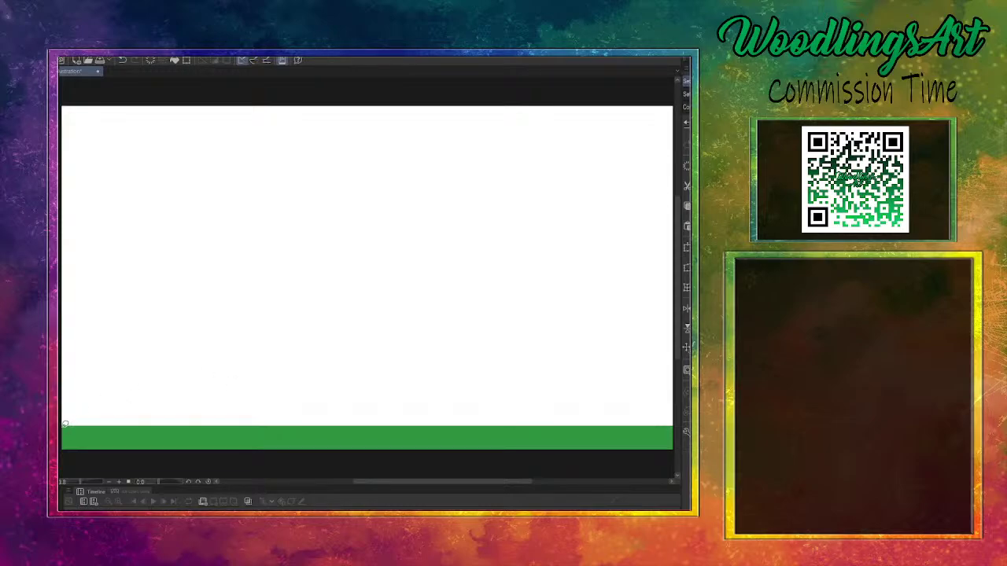
Shape the green ground strip's upper edge into a gentle mound at the left end and a small rise at the right end
mouse_move(64, 423)
mouse_down()
mouse_move(126, 413)
mouse_move(460, 410)
mouse_move(660, 422)
mouse_move(678, 432)
mouse_move(629, 453)
mouse_move(64, 456)
mouse_move(118, 407)
mouse_up()
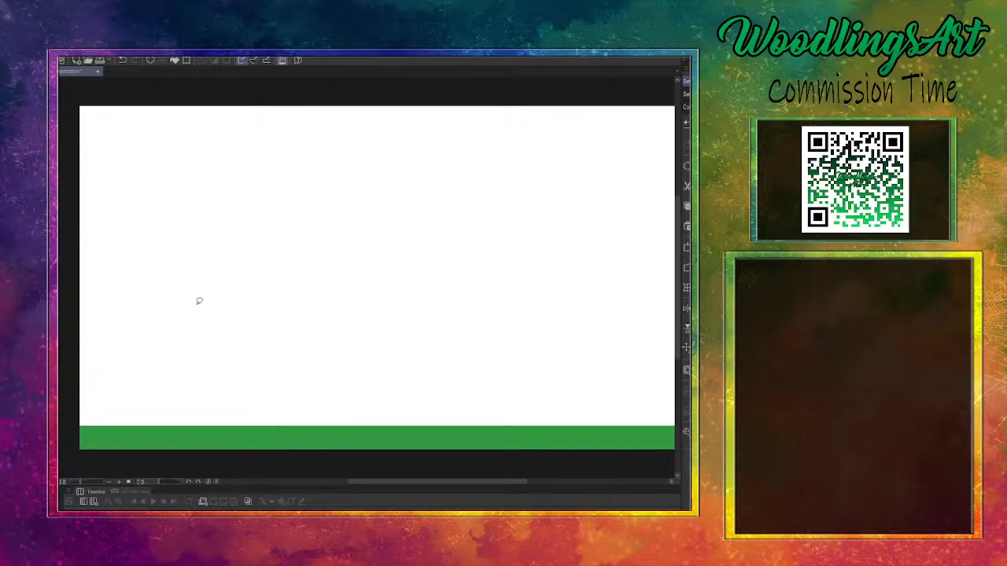
mouse_move(73, 434)
mouse_down()
mouse_move(99, 420)
mouse_move(296, 424)
mouse_up()
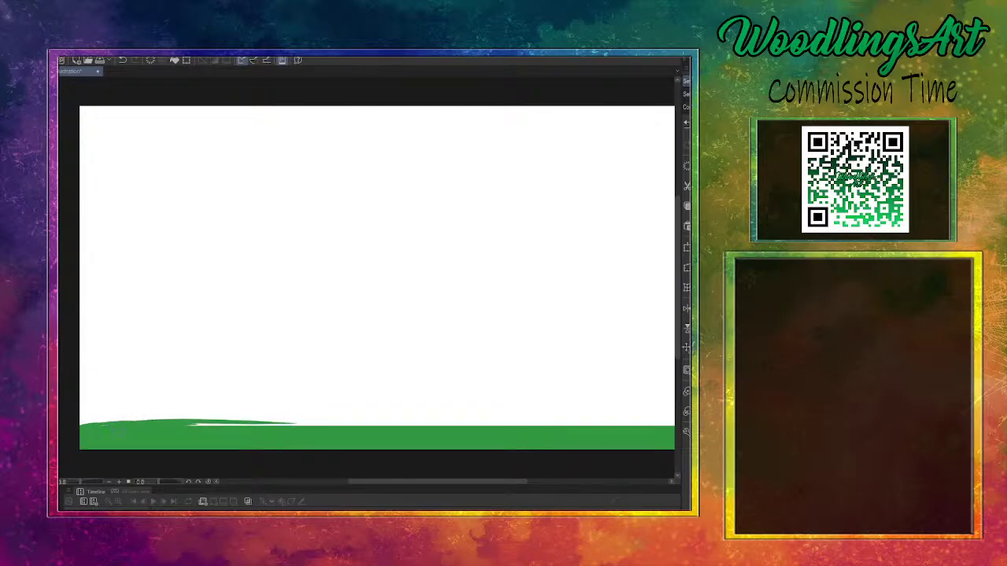
drag(168, 418, 424, 438)
drag(500, 483, 536, 483)
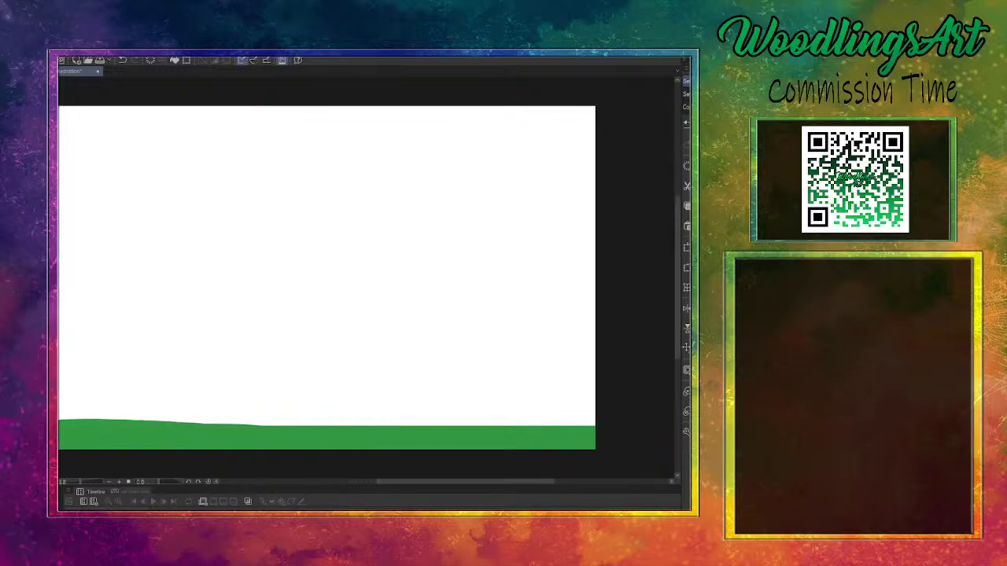
mouse_move(550, 427)
mouse_down()
mouse_move(600, 416)
mouse_move(590, 417)
mouse_up()
click(110, 415)
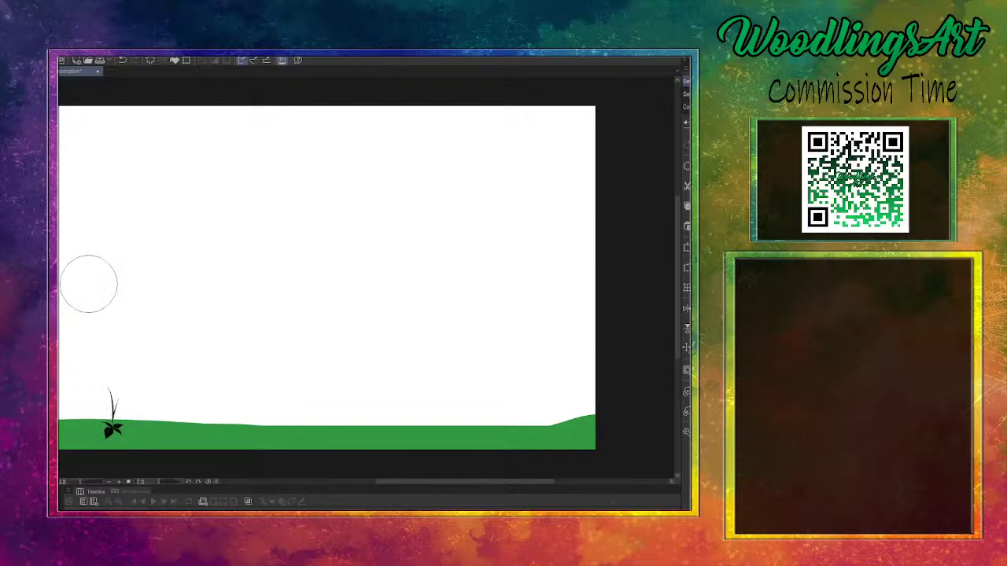
key(ctrl+z)
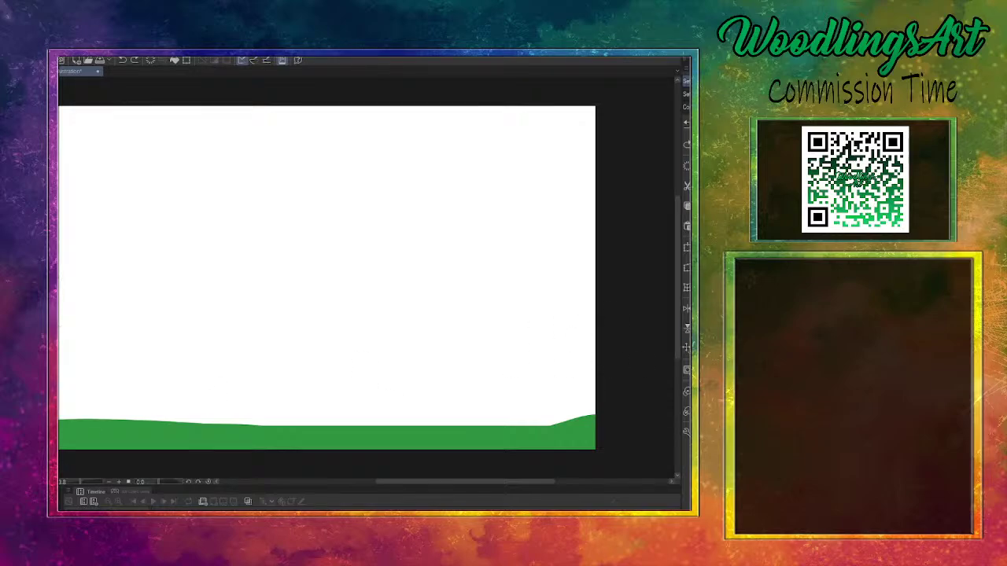
mouse_move(337, 412)
mouse_down()
mouse_move(371, 410)
mouse_move(351, 424)
mouse_move(388, 414)
mouse_move(511, 444)
mouse_up()
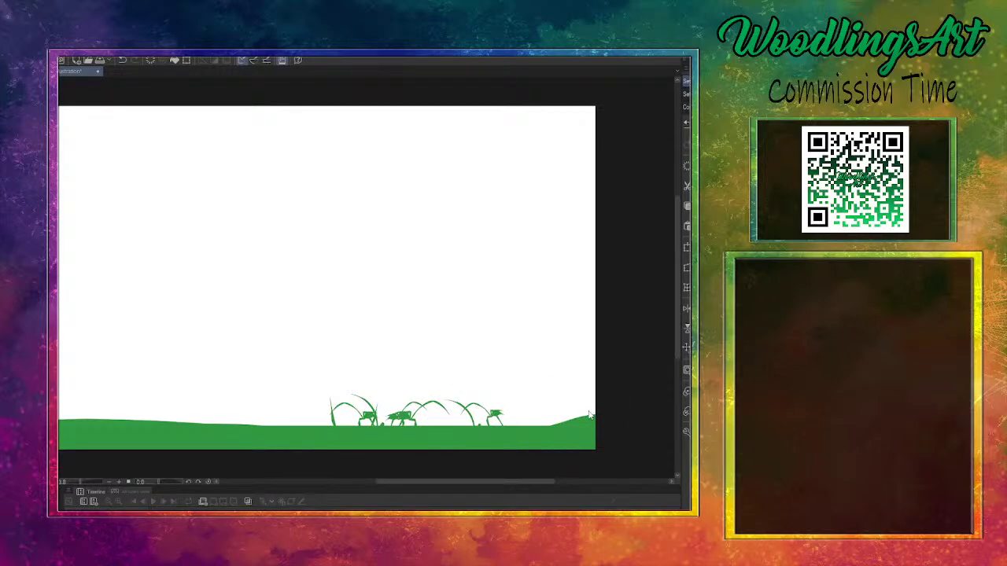
key(ctrl+z)
key(ctrl+z)
key(ctrl+z)
key(ctrl+z)
key(ctrl+z)
key(ctrl+z)
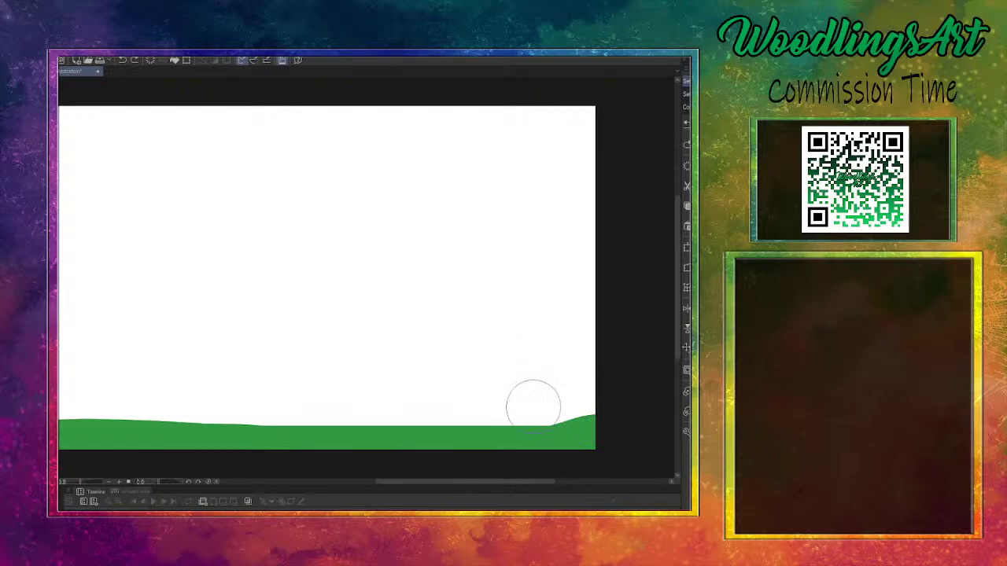
Paint green grass blades along the raised ground at the left and right ends of the canvas
mouse_move(556, 426)
mouse_down()
mouse_move(550, 407)
mouse_move(568, 408)
mouse_move(500, 411)
mouse_up()
drag(453, 486, 415, 483)
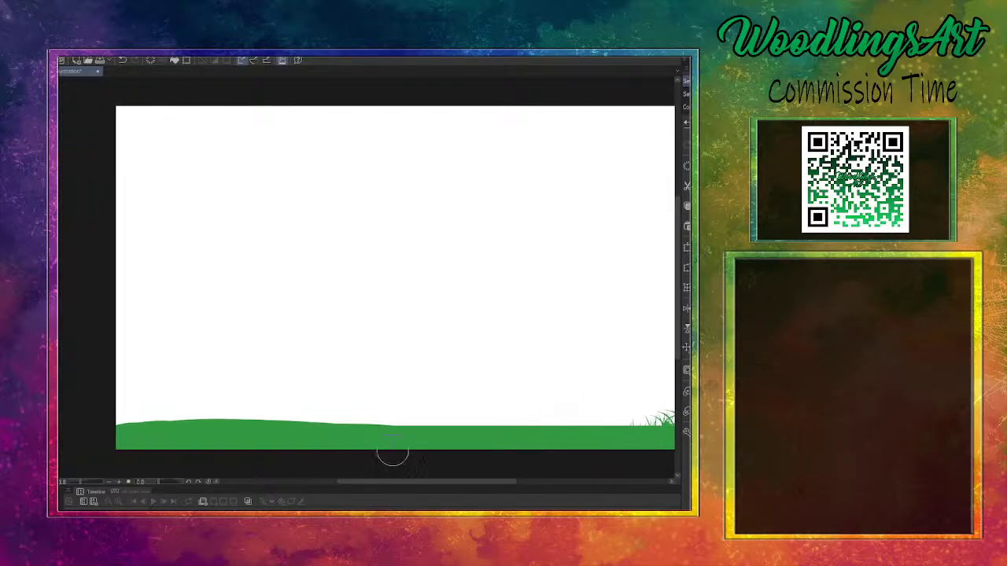
mouse_move(134, 425)
mouse_down()
mouse_move(180, 426)
mouse_move(114, 423)
mouse_move(151, 422)
mouse_move(121, 417)
mouse_move(136, 412)
mouse_move(154, 414)
mouse_move(158, 426)
mouse_move(172, 416)
mouse_move(161, 412)
mouse_move(203, 423)
mouse_move(284, 409)
mouse_up()
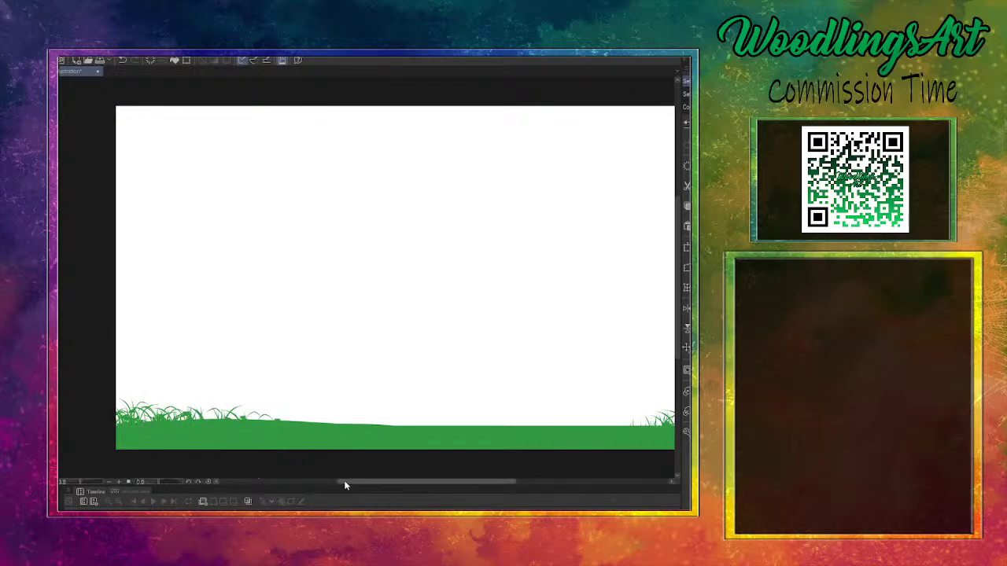
mouse_move(353, 484)
mouse_down()
mouse_move(396, 484)
mouse_move(391, 477)
mouse_up()
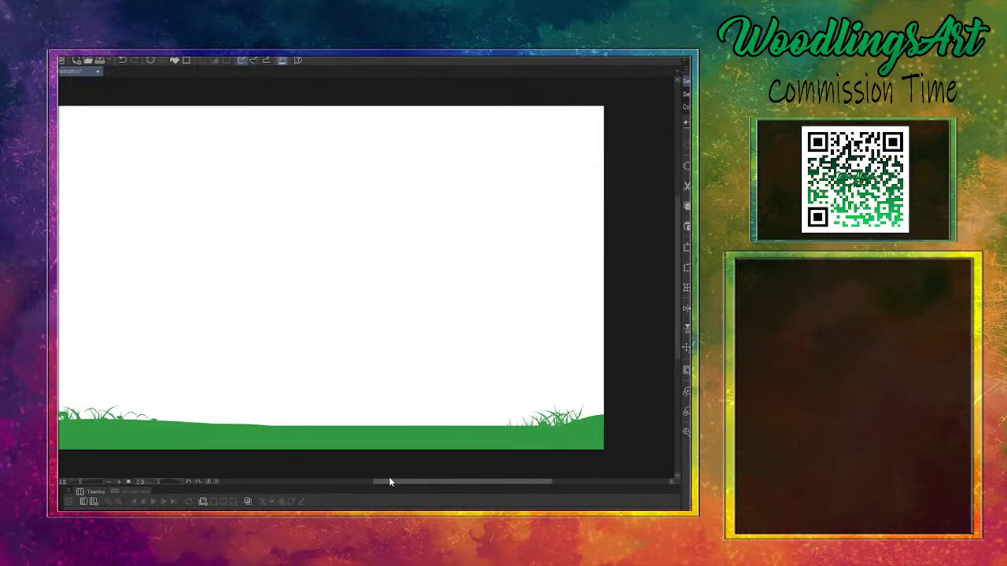
drag(551, 425, 592, 404)
drag(578, 422, 599, 403)
mouse_move(550, 425)
mouse_down()
mouse_move(574, 406)
mouse_move(550, 406)
mouse_up()
mouse_move(500, 426)
mouse_down()
mouse_move(521, 409)
mouse_move(476, 415)
mouse_up()
mouse_move(145, 421)
mouse_down()
mouse_move(161, 402)
mouse_move(148, 404)
mouse_up()
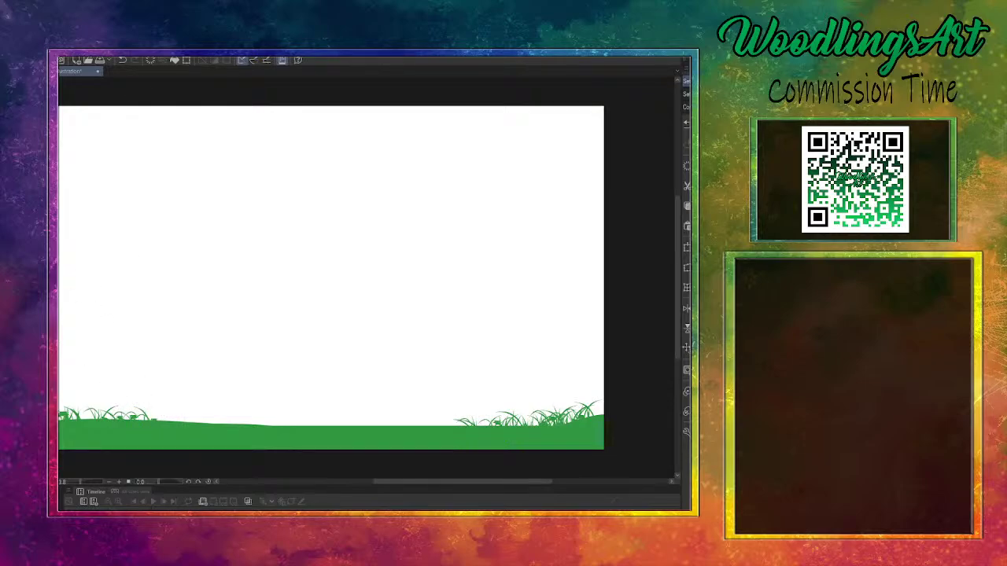
Reduce the grass brush size and fill the right slope with dense short grass reaching towards the canvas centre
key(bracketleft)
key(bracketleft)
key(bracketleft)
key(bracketleft)
mouse_move(470, 425)
mouse_down()
mouse_move(476, 412)
mouse_move(550, 409)
mouse_up()
drag(567, 420, 586, 403)
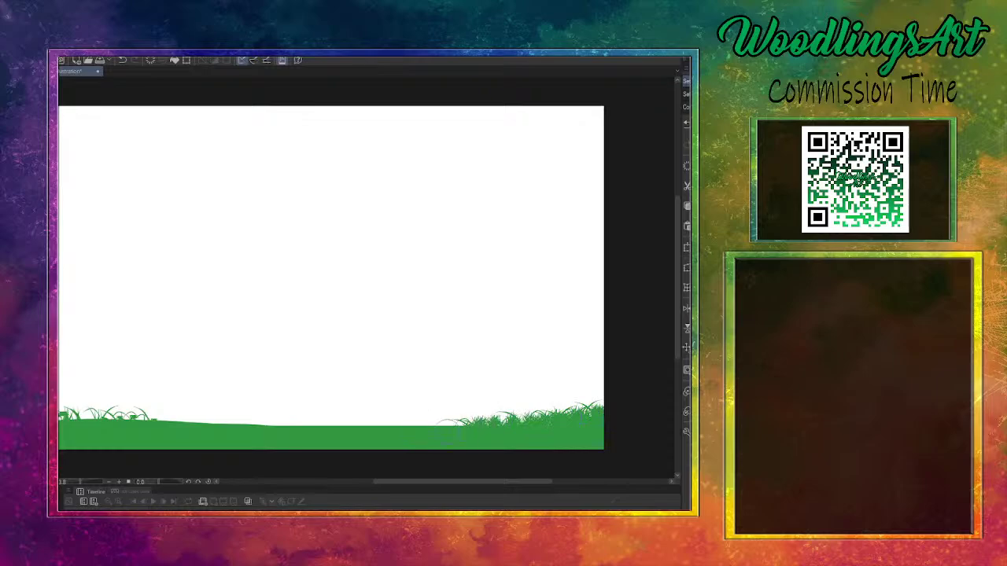
mouse_move(441, 427)
mouse_down()
mouse_move(460, 415)
mouse_move(440, 417)
mouse_up()
mouse_move(381, 427)
mouse_down()
mouse_move(399, 418)
mouse_move(373, 418)
mouse_move(536, 415)
mouse_up()
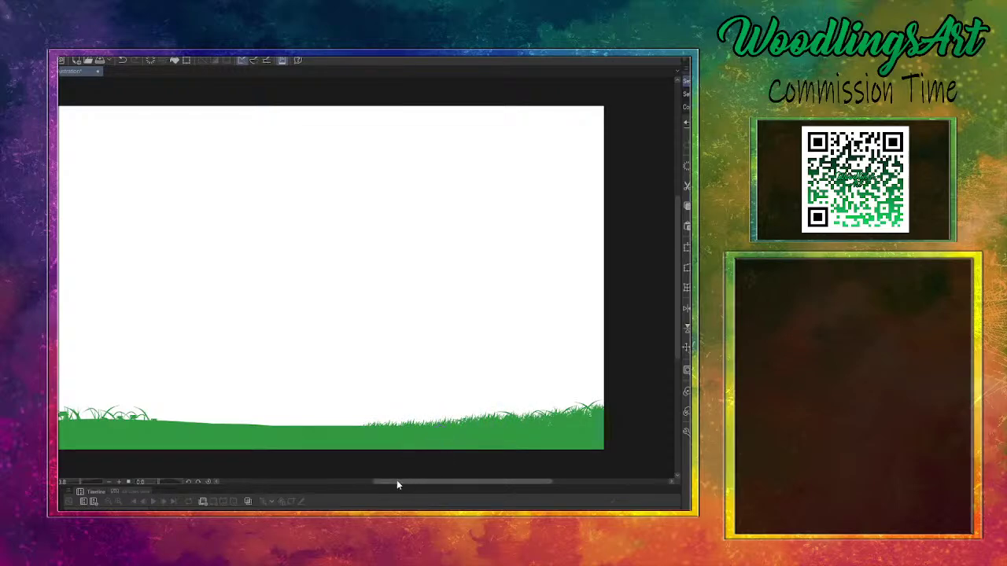
Paint dense short grass along the left mound from its outer edge down its slope towards the centre
drag(396, 481, 355, 481)
mouse_move(344, 421)
mouse_down()
mouse_move(270, 435)
mouse_move(132, 408)
mouse_up()
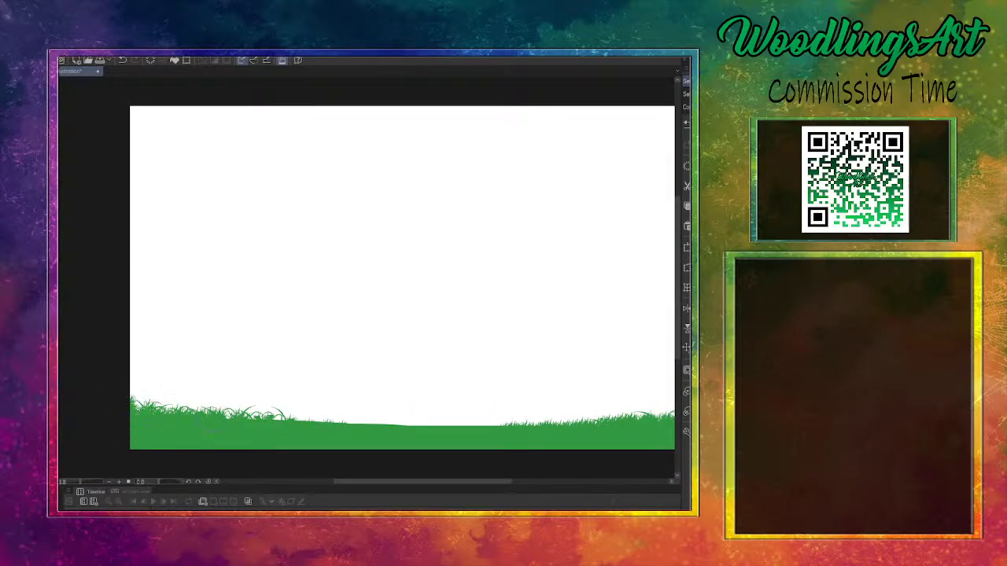
mouse_move(206, 409)
mouse_down()
mouse_move(287, 433)
mouse_move(277, 420)
mouse_move(284, 433)
mouse_move(309, 415)
mouse_move(325, 417)
mouse_move(329, 432)
mouse_move(317, 419)
mouse_move(400, 441)
mouse_move(369, 429)
mouse_move(287, 425)
mouse_up()
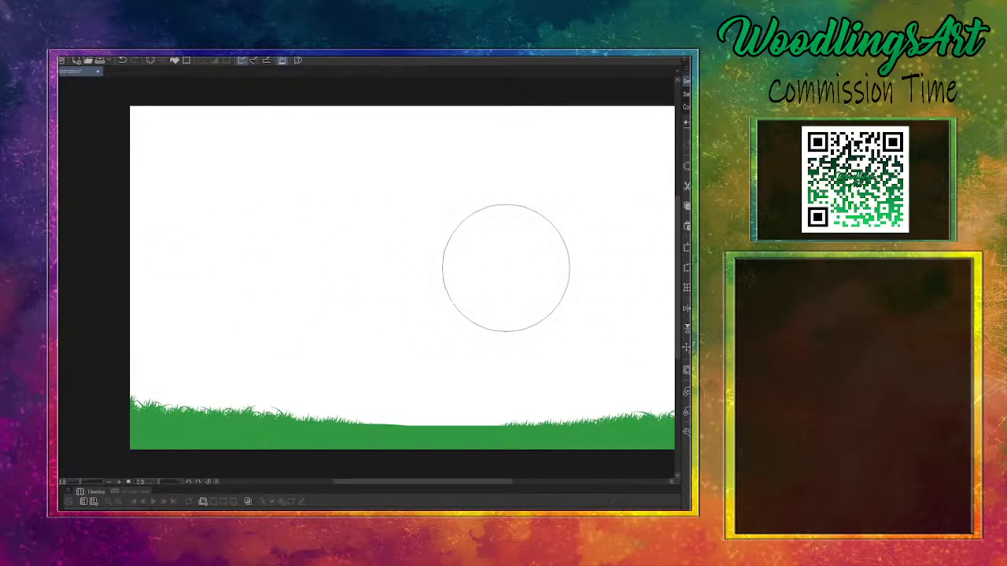
Try a stroke with the textured brush on the blank area, undo it and reduce the brush size to 120
mouse_move(506, 269)
mouse_down()
mouse_move(506, 400)
mouse_move(515, 416)
mouse_move(433, 218)
mouse_move(539, 295)
mouse_up()
key(ctrl+z)
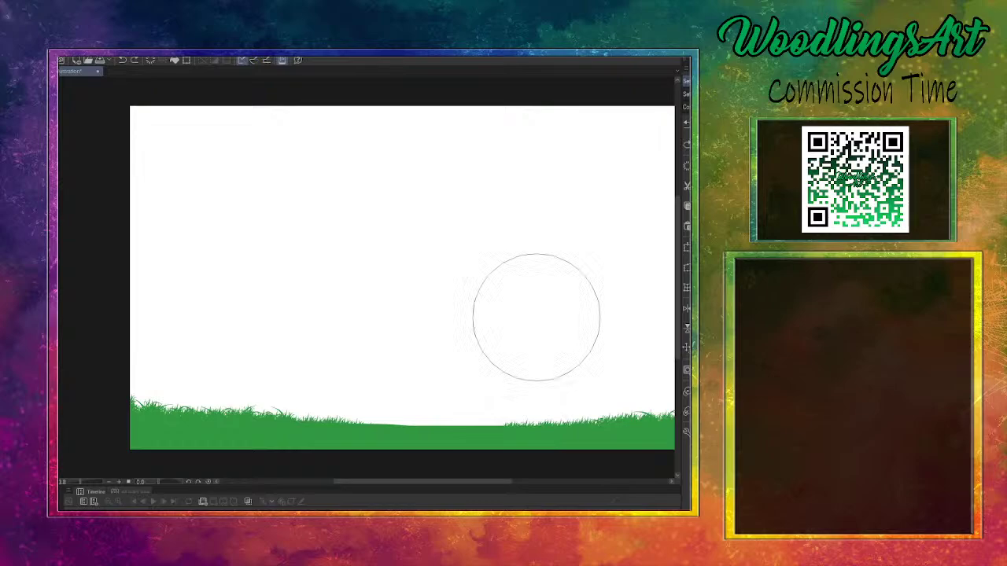
key(bracketleft)
key(bracketleft)
key(bracketleft)
key(bracketleft)
key(bracketleft)
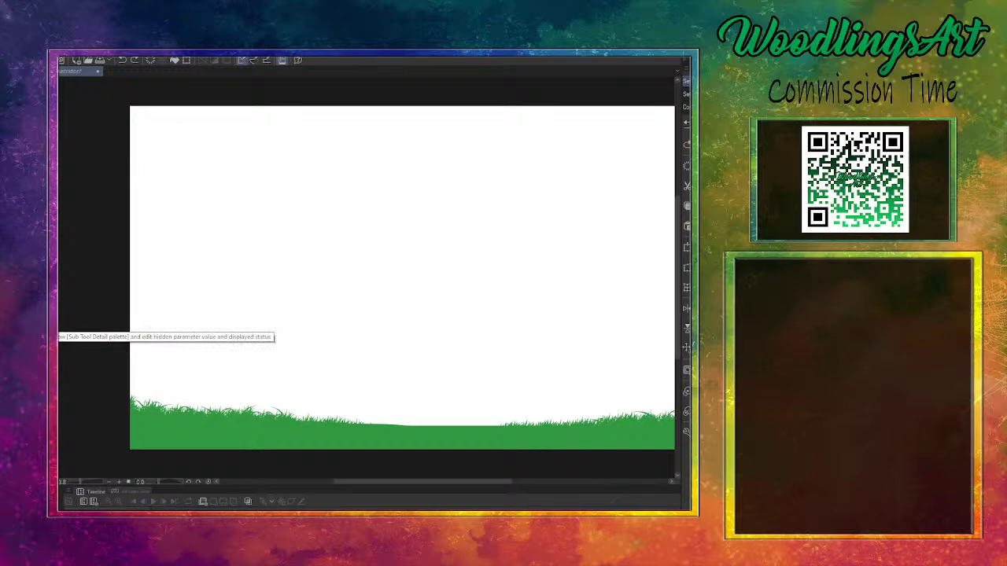
Enable Change brush tip color in the textured brush's detail settings, then paint a test stroke and undo it
click(60, 329)
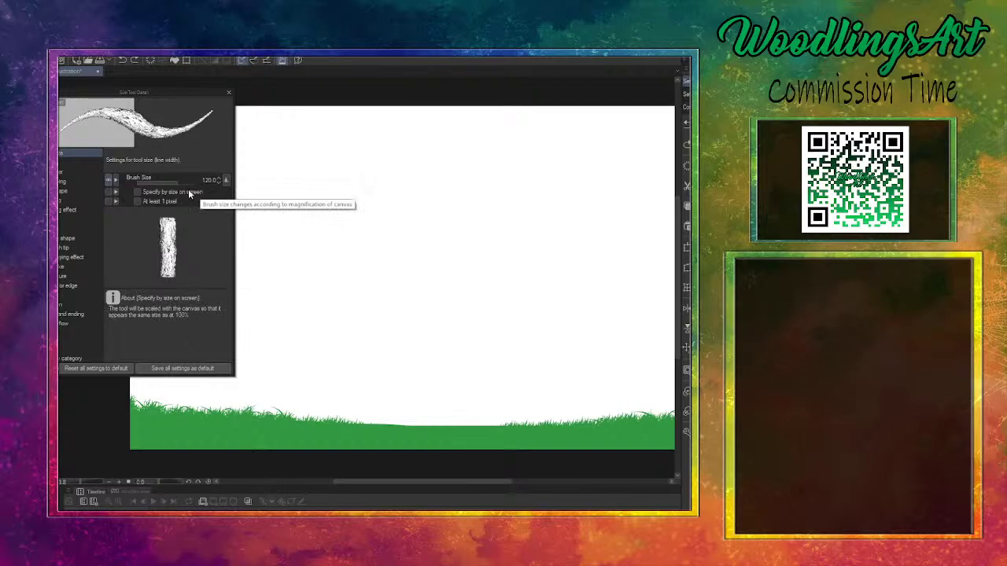
click(63, 180)
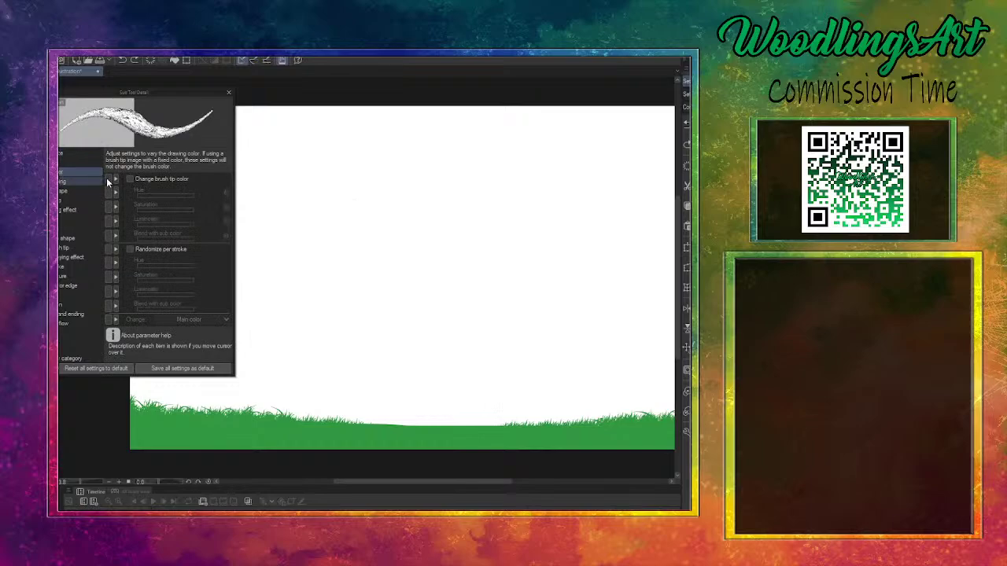
click(129, 180)
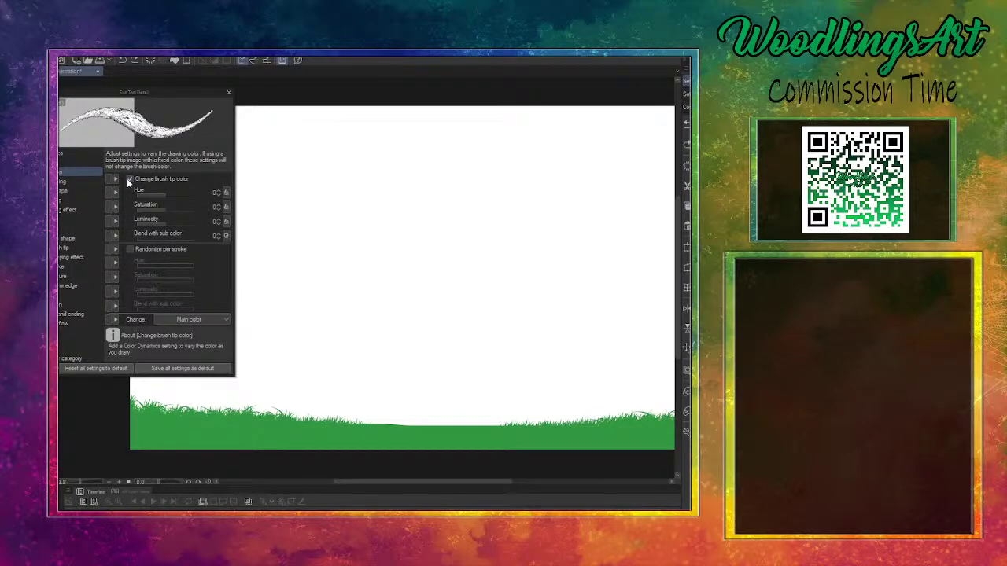
click(128, 180)
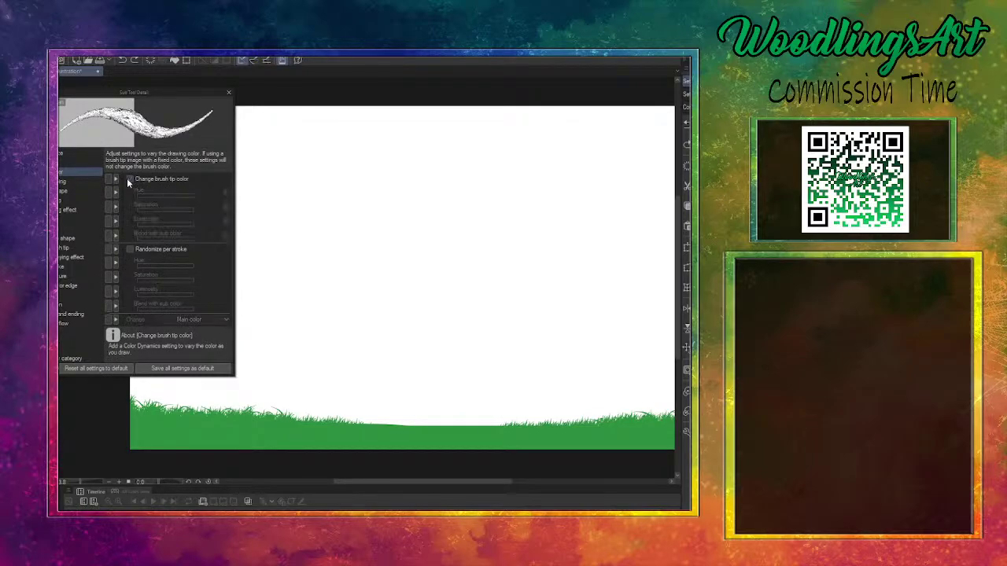
click(128, 180)
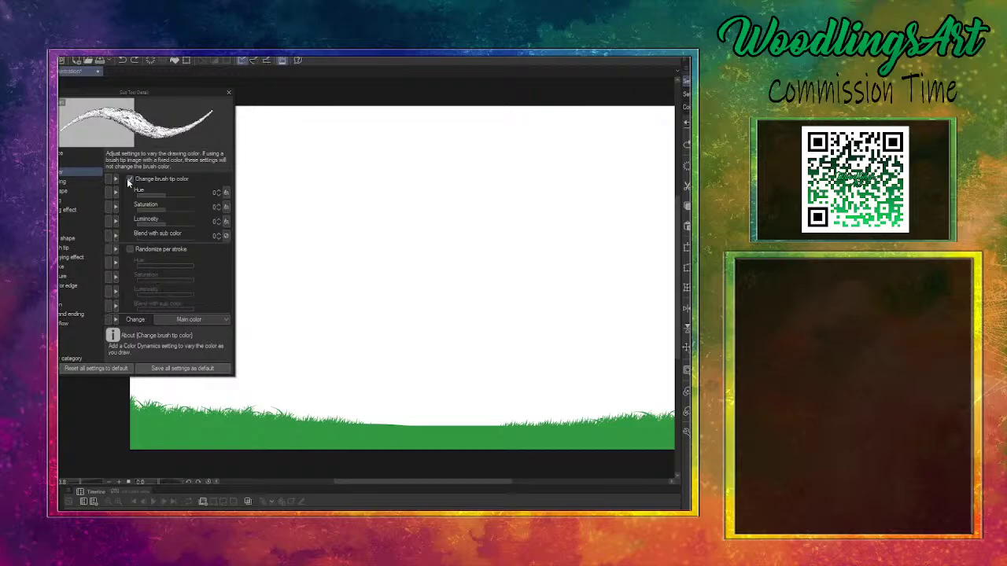
mouse_move(346, 253)
mouse_down()
mouse_move(350, 271)
mouse_move(343, 259)
mouse_up()
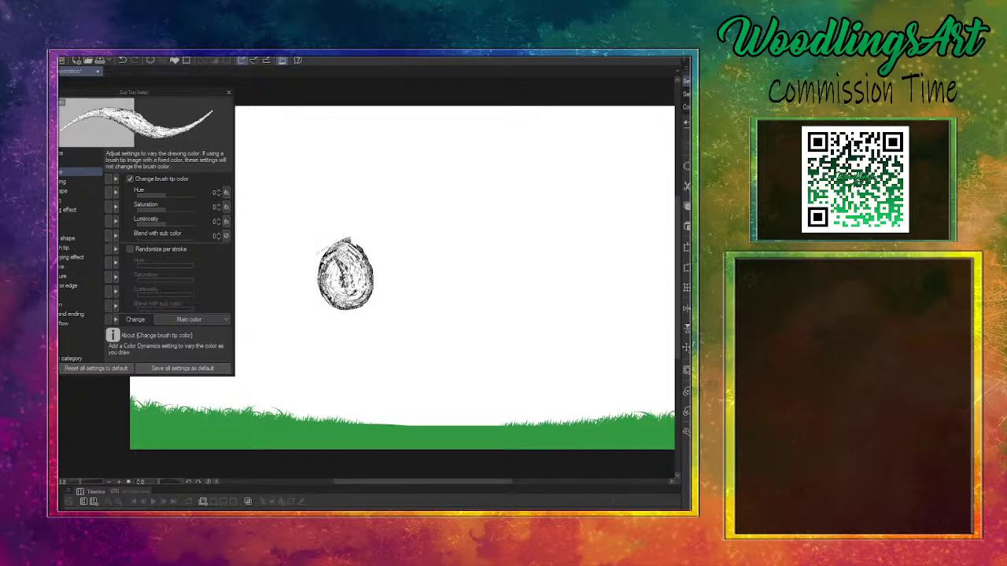
key(ctrl+z)
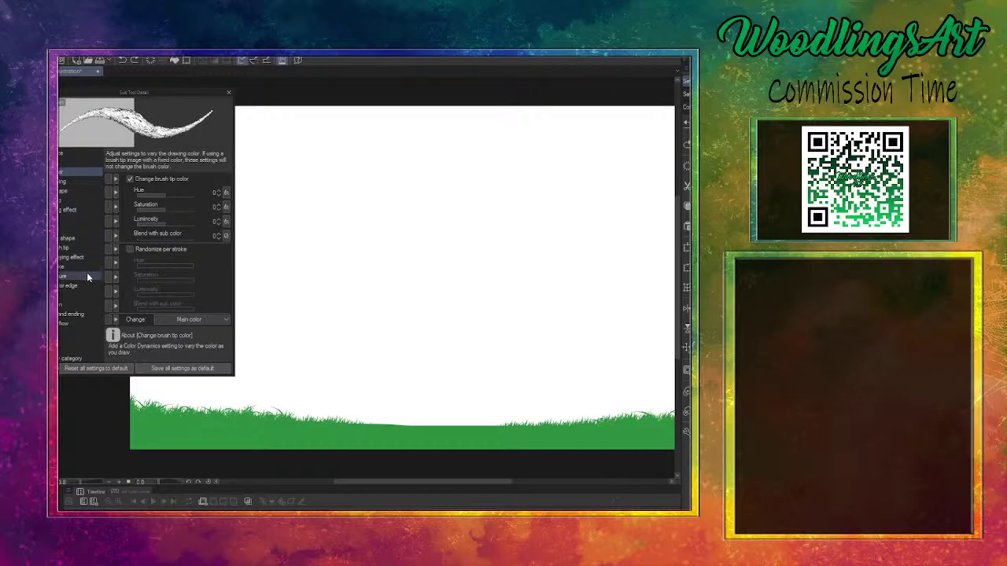
Enable Color mixing for the brush and set Amount of paint, Density of paint and Color stretch to 100
click(78, 161)
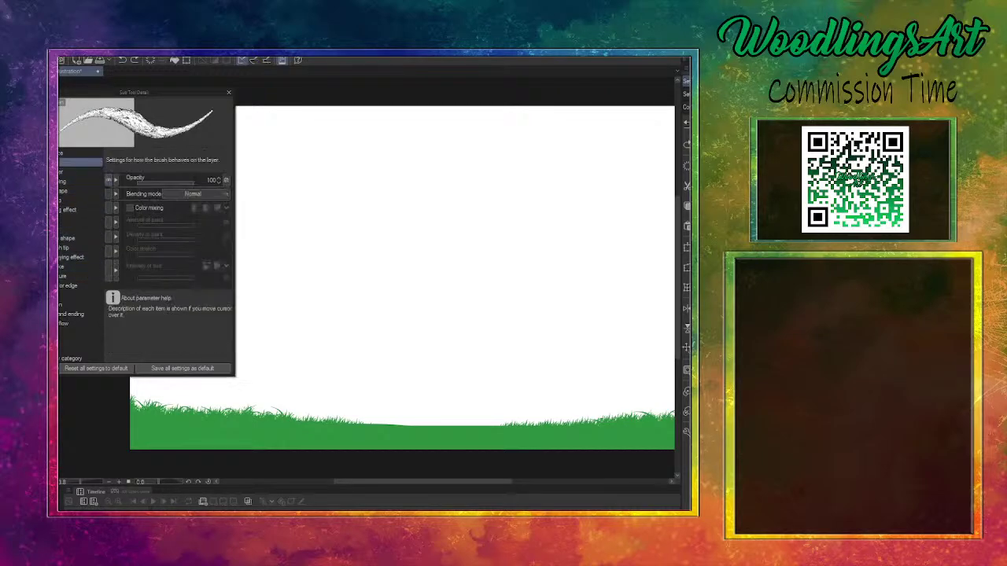
click(131, 208)
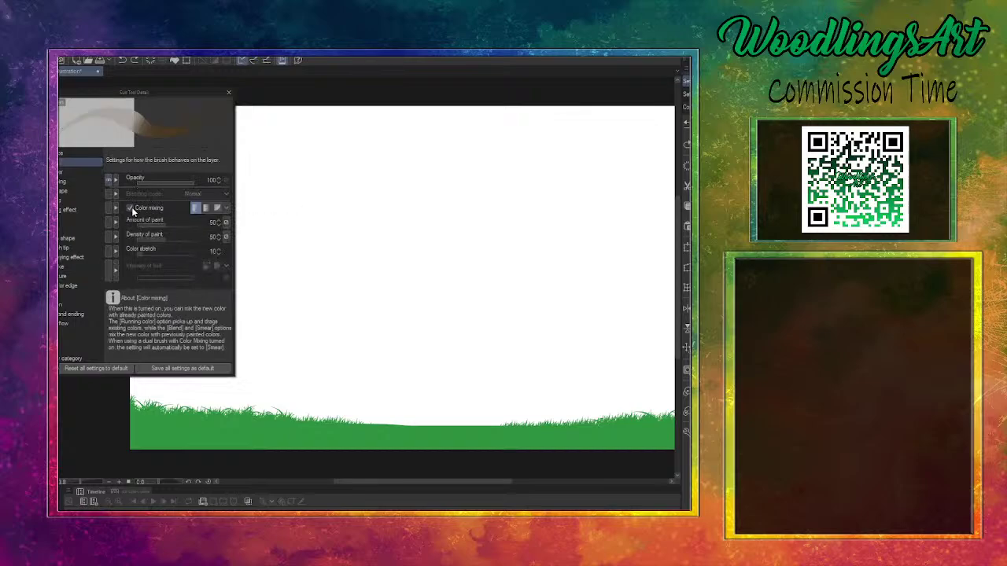
click(166, 245)
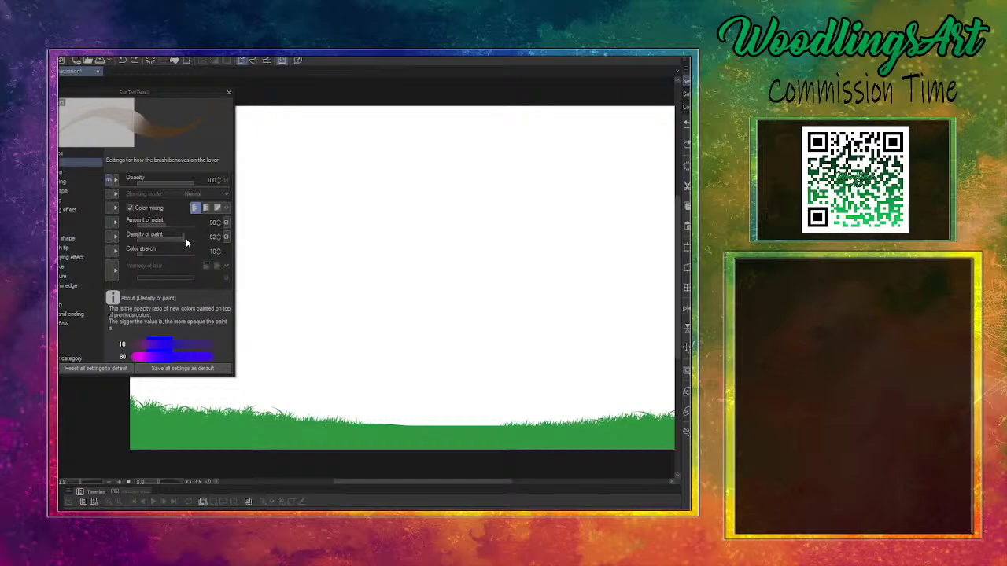
mouse_move(186, 243)
mouse_down()
mouse_move(200, 238)
mouse_move(196, 226)
mouse_up()
click(188, 226)
mouse_move(152, 259)
drag(144, 257, 179, 258)
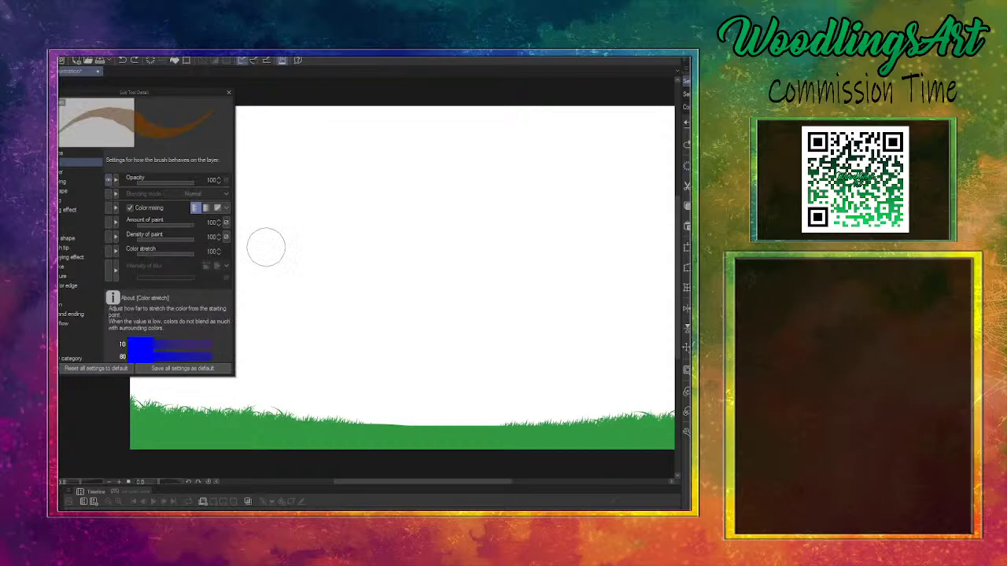
Paint two brown test strokes with the color-mixing brush, undo both and close the brush's detail settings
mouse_move(273, 193)
mouse_down()
mouse_move(278, 306)
mouse_move(302, 392)
mouse_move(336, 402)
mouse_move(352, 437)
mouse_up()
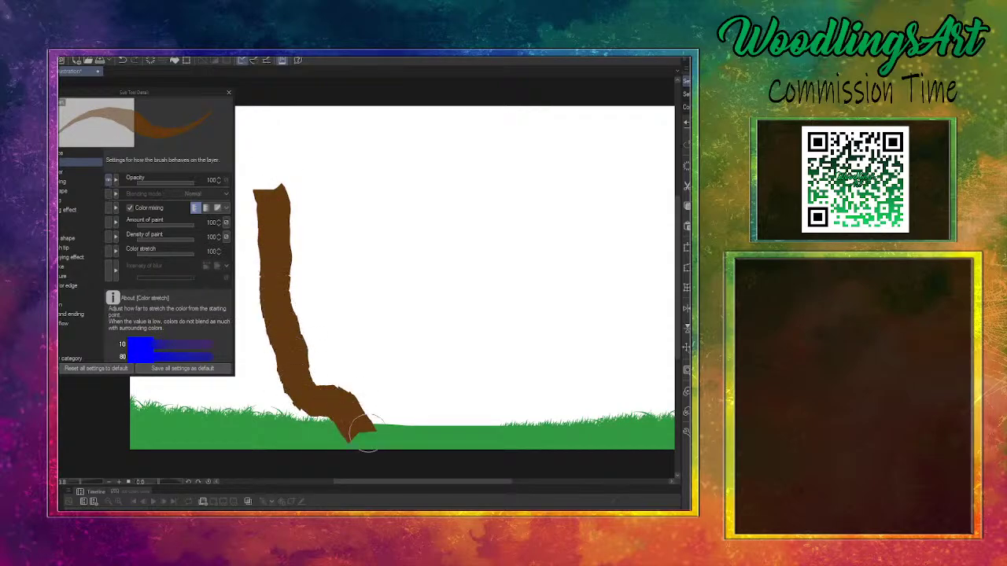
drag(335, 368, 403, 371)
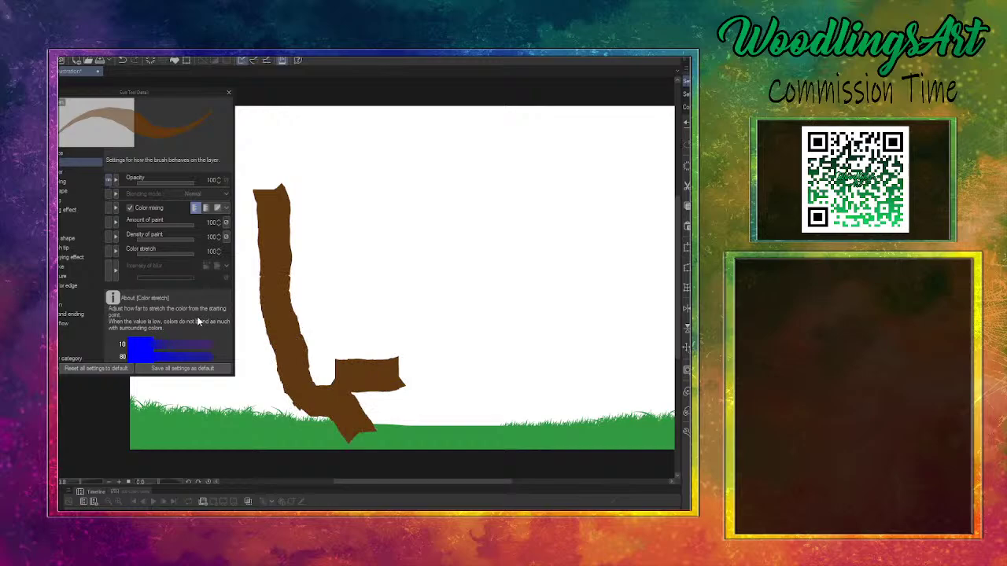
key(ctrl+z)
key(ctrl+z)
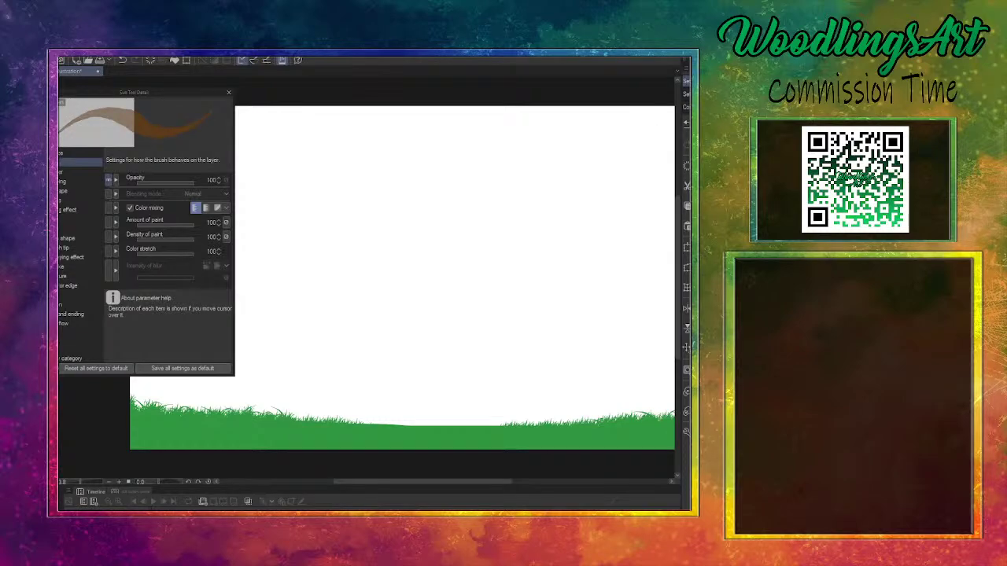
click(229, 92)
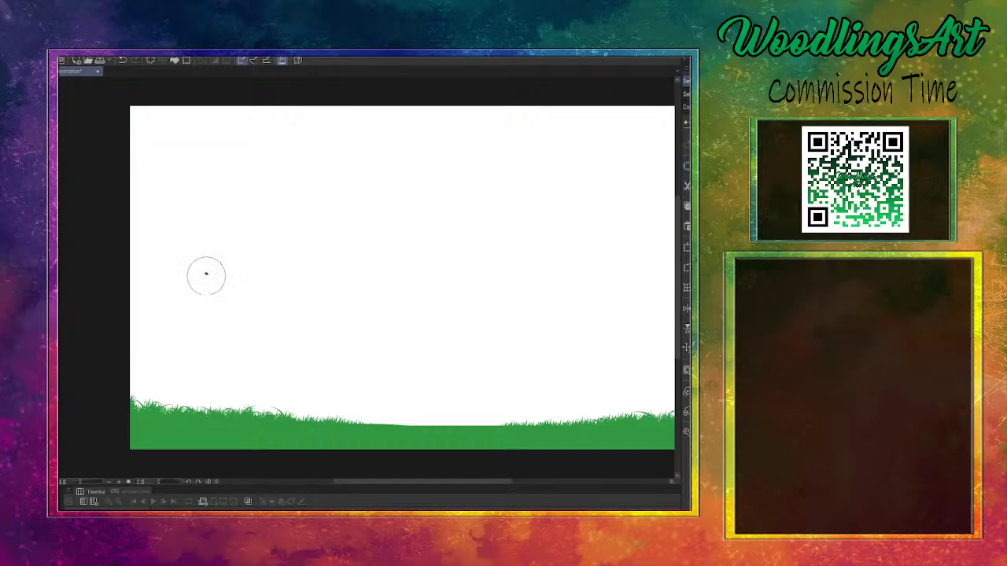
Try painting a tree trunk with roots and a branch on the left mound, then undo all its strokes
mouse_move(207, 274)
mouse_down()
mouse_move(187, 378)
mouse_move(218, 386)
mouse_up()
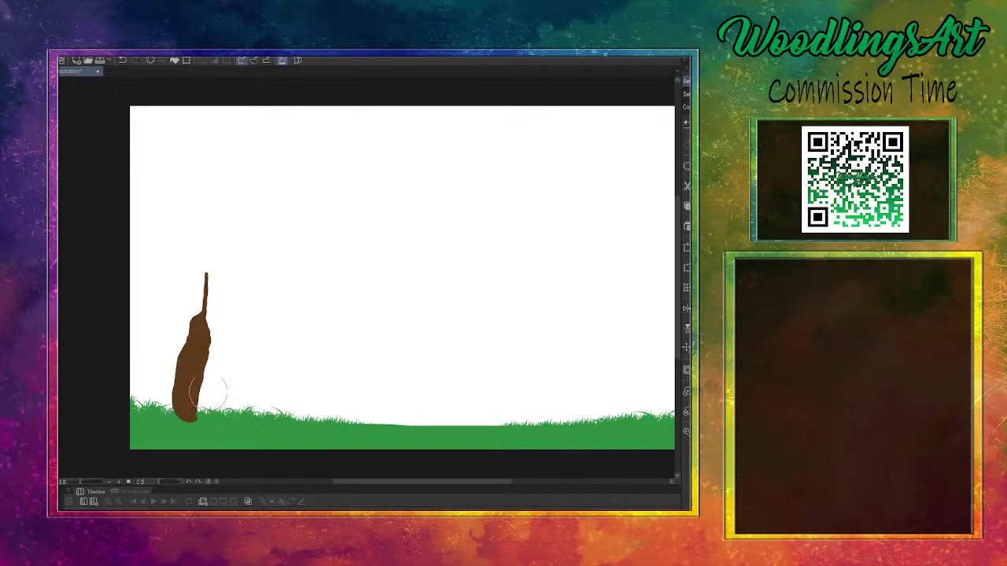
key(ctrl+z)
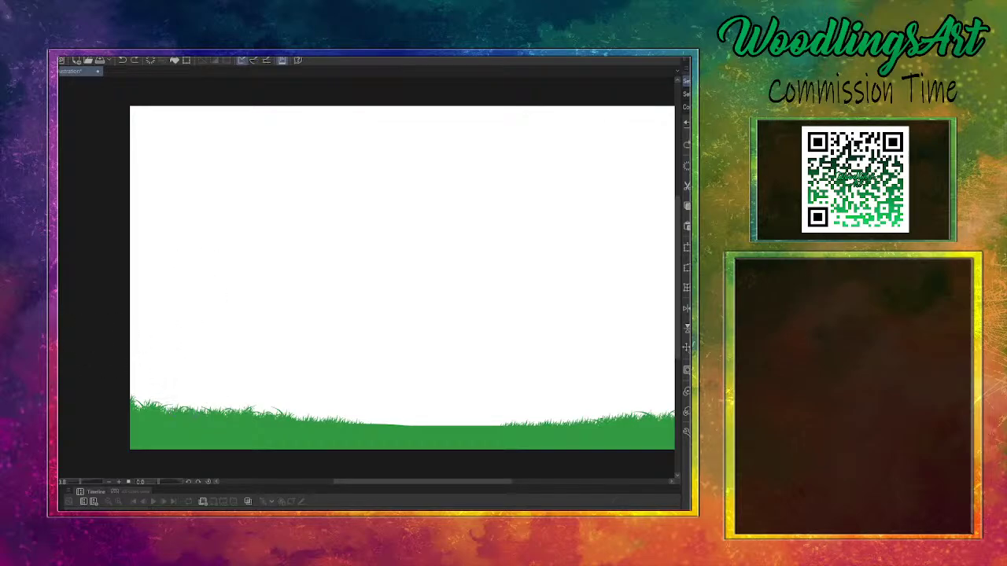
mouse_move(195, 255)
mouse_down()
mouse_move(176, 334)
mouse_move(196, 399)
mouse_up()
mouse_move(219, 387)
mouse_down()
mouse_move(213, 409)
mouse_move(193, 153)
mouse_move(167, 413)
mouse_up()
mouse_move(208, 193)
mouse_down()
mouse_move(254, 151)
mouse_move(227, 176)
mouse_move(221, 210)
mouse_up()
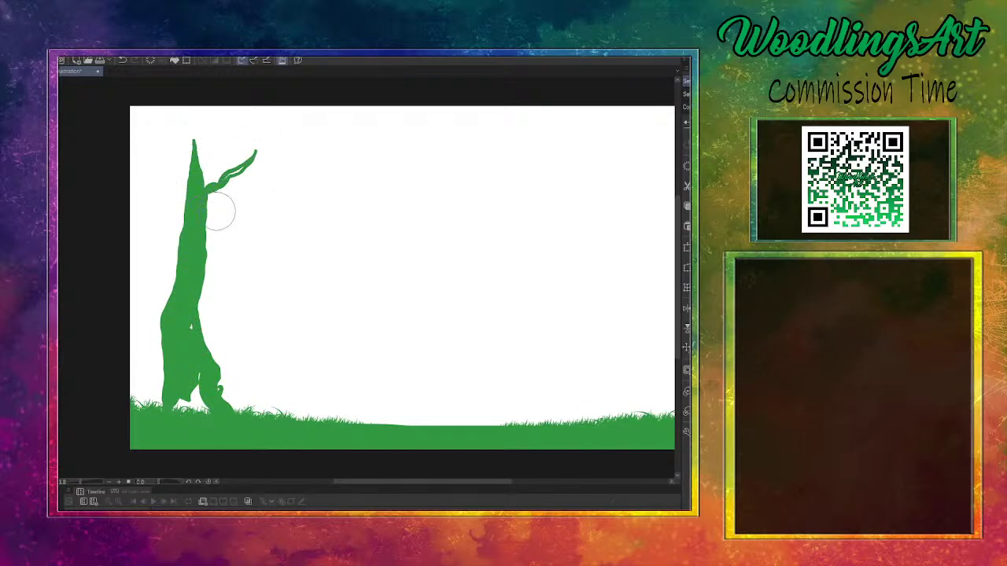
key(ctrl+z)
key(ctrl+z)
key(ctrl+z)
key(ctrl+z)
key(ctrl+z)
key(ctrl+z)
key(ctrl+z)
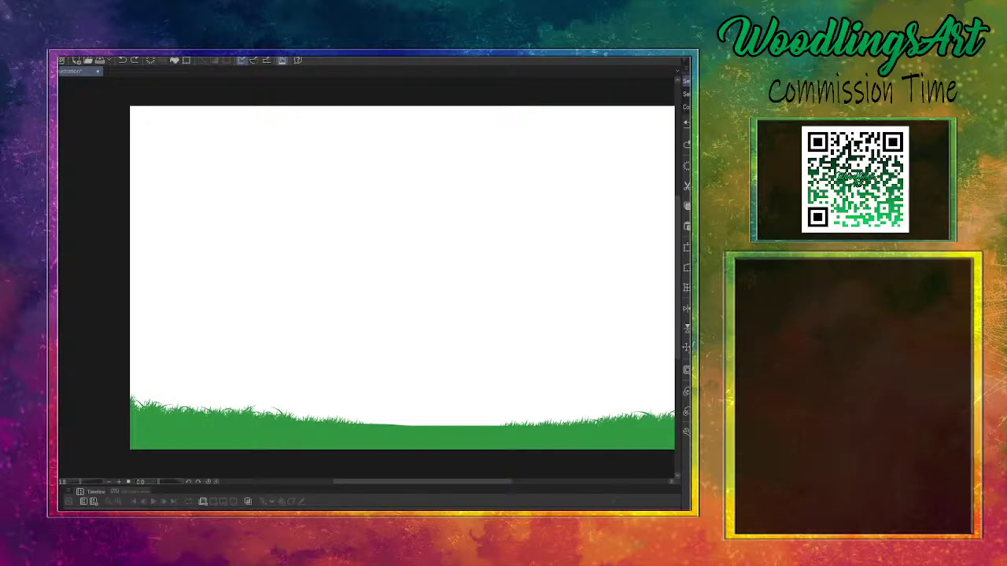
Try a tall brown trunk rising from the left mound with curled branches, then undo all of it
drag(155, 409, 157, 281)
key(ctrl+z)
mouse_move(162, 415)
mouse_down()
mouse_move(196, 177)
mouse_move(144, 424)
mouse_move(194, 226)
mouse_move(161, 427)
mouse_move(181, 318)
mouse_move(176, 429)
mouse_move(209, 131)
mouse_move(190, 149)
mouse_move(194, 129)
mouse_move(188, 175)
mouse_move(156, 114)
mouse_move(191, 202)
mouse_up()
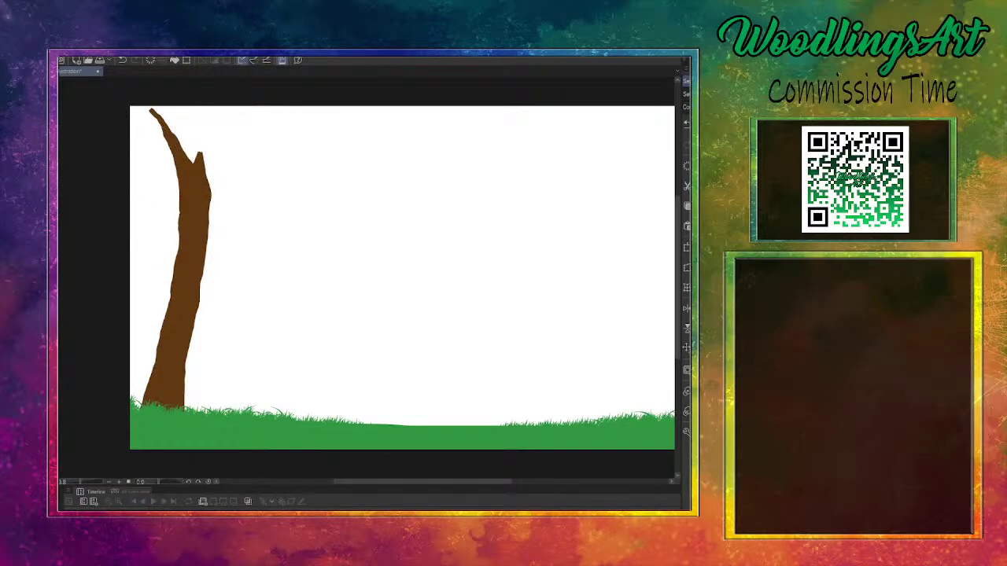
mouse_move(219, 133)
mouse_down()
mouse_move(209, 139)
mouse_move(231, 171)
mouse_move(228, 206)
mouse_up()
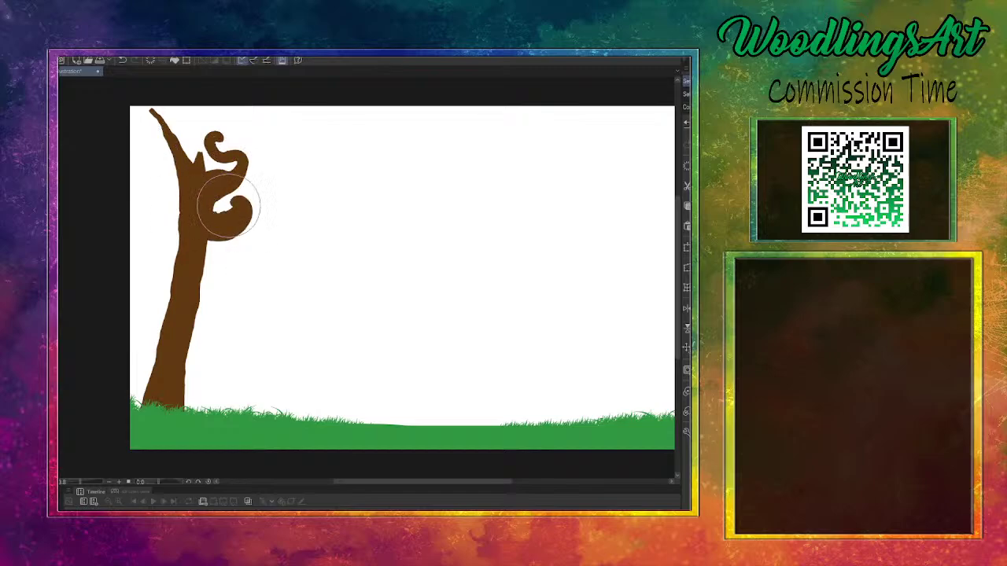
key(ctrl+z)
key(ctrl+z)
key(ctrl+z)
key(ctrl+z)
key(ctrl+z)
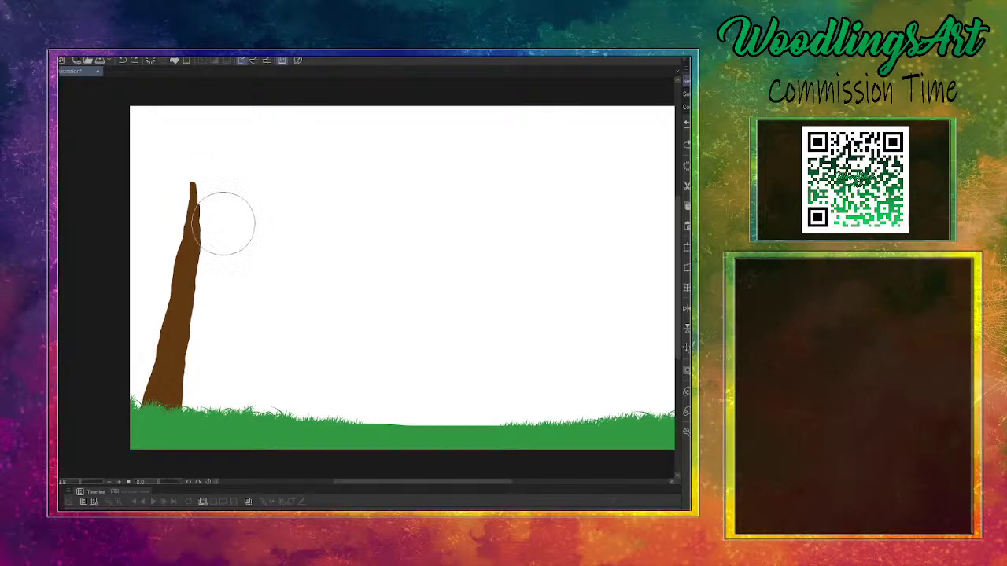
key(ctrl+z)
key(ctrl+z)
key(ctrl+z)
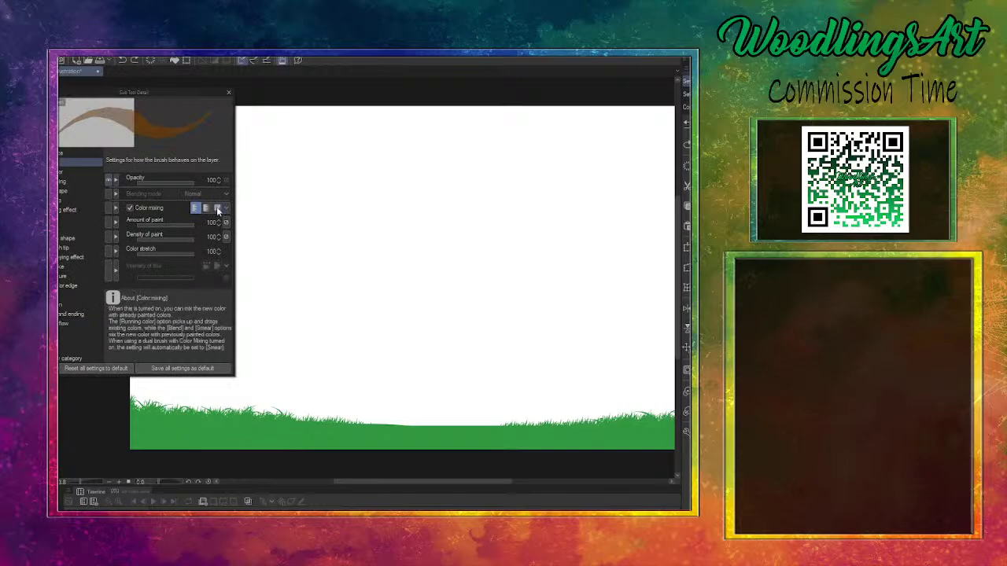
Lower the brush's Color stretch to 29 and Density of paint to 28, then paint a test stroke and undo it
click(155, 252)
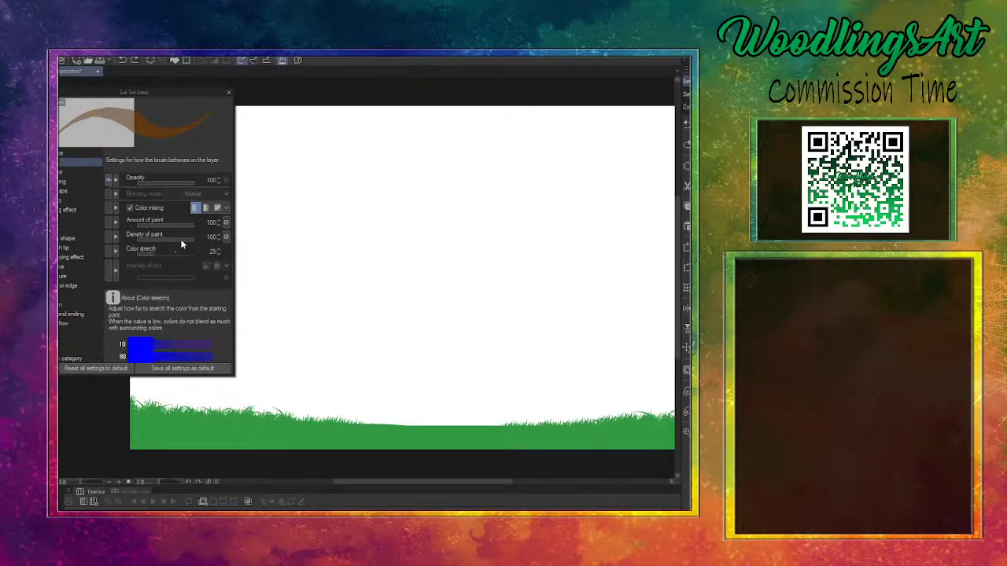
click(190, 239)
drag(159, 243, 152, 240)
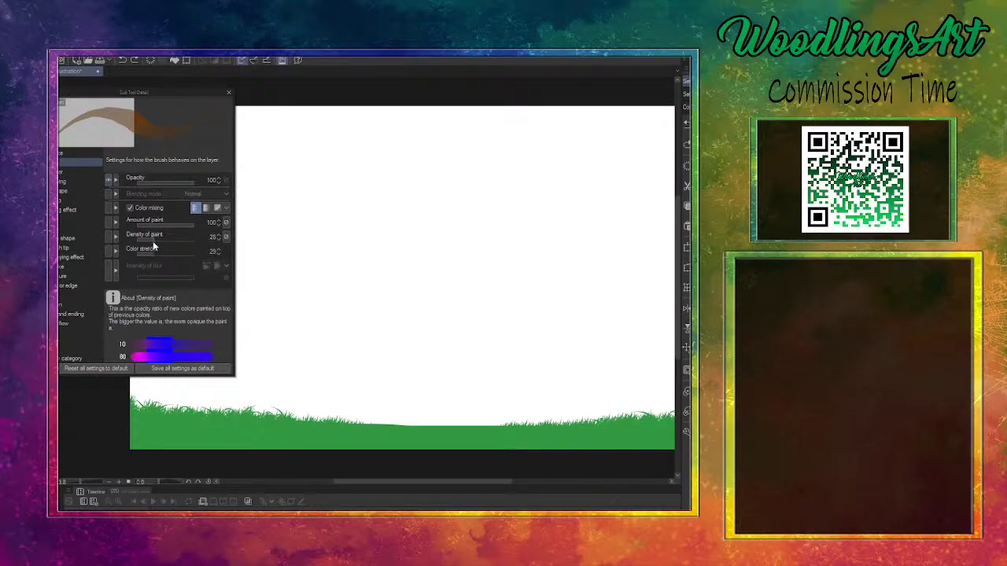
drag(268, 177, 286, 237)
key(ctrl+z)
Disable Color mixing, set the brush's Blending mode to Multiply, test and undo one stroke, and close the detail settings
click(130, 208)
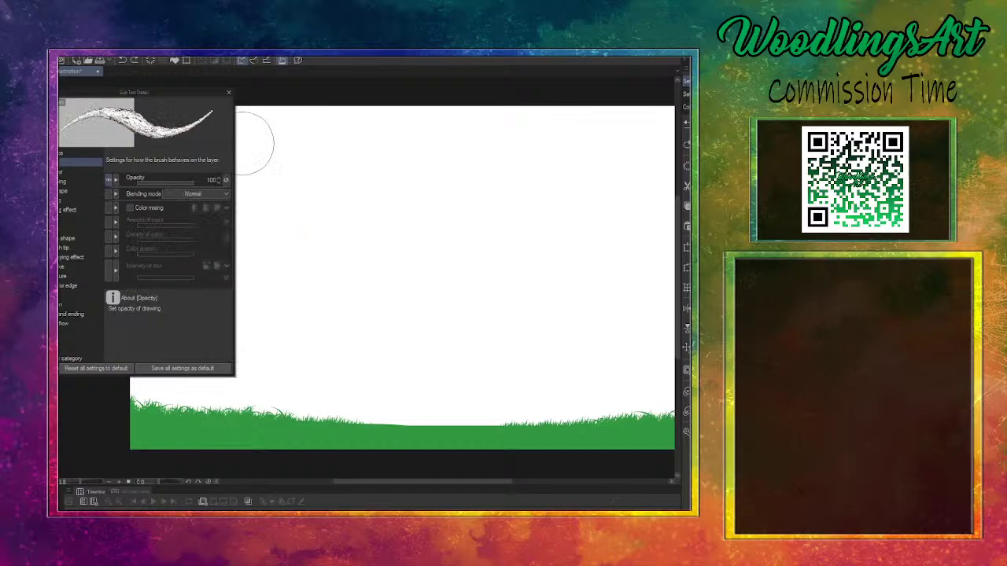
click(130, 208)
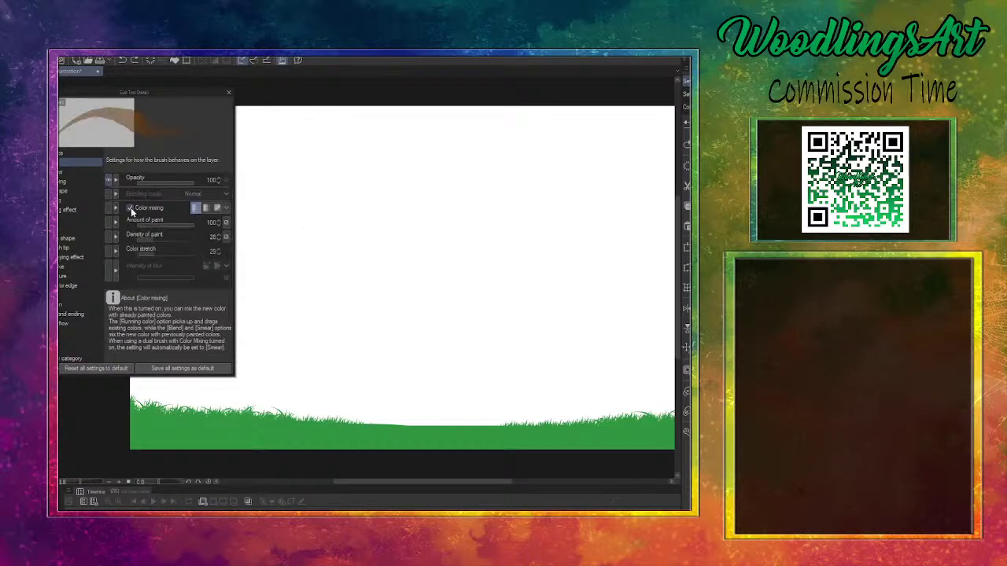
click(131, 207)
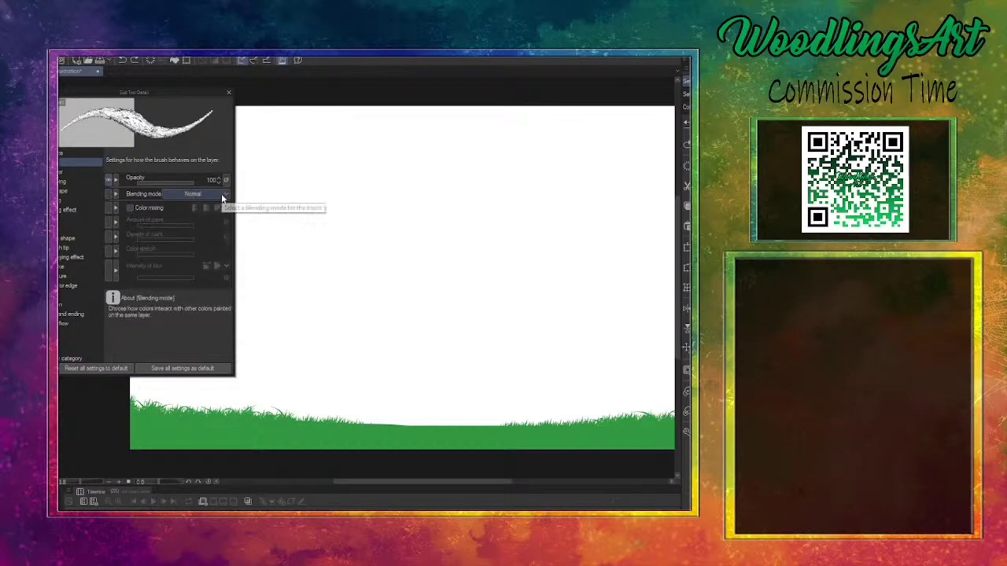
click(222, 196)
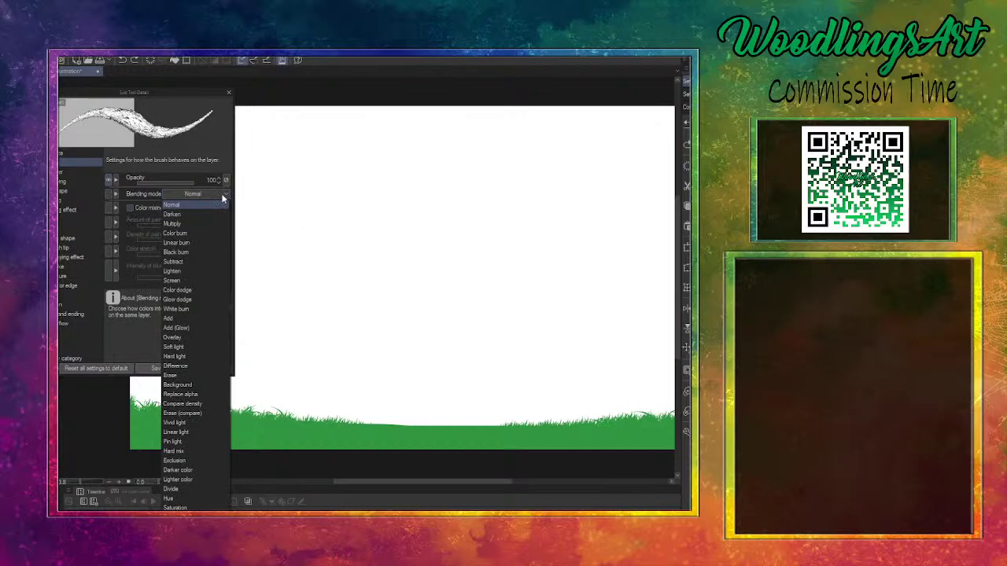
click(192, 223)
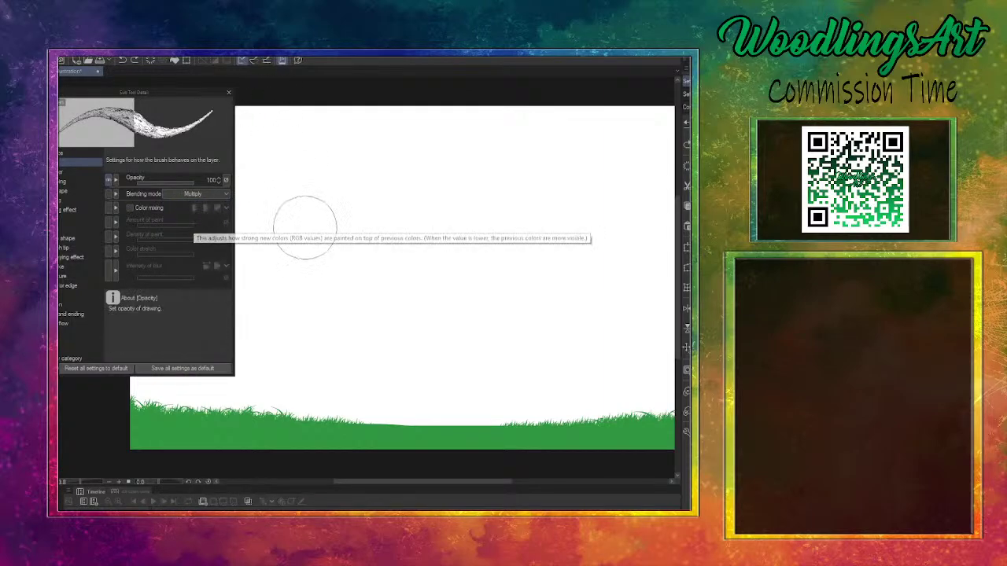
mouse_move(303, 167)
mouse_down()
mouse_move(302, 308)
mouse_move(267, 413)
mouse_up()
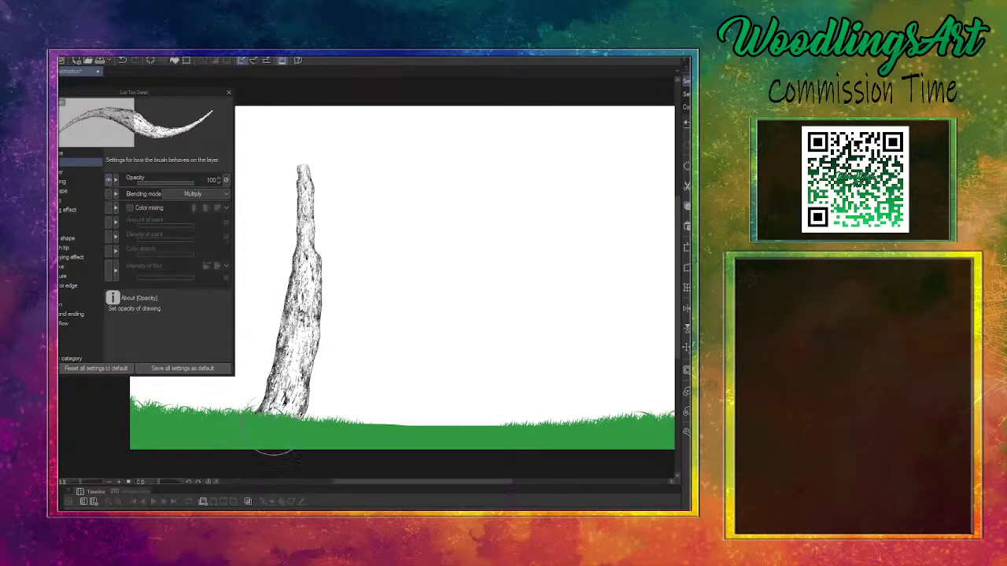
key(ctrl+z)
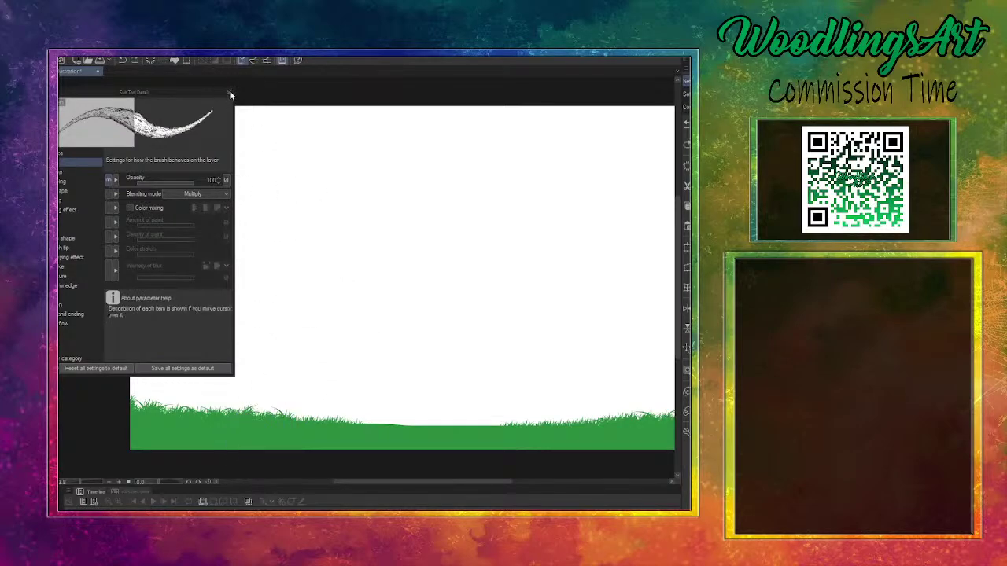
click(229, 95)
Try several bark-textured trunk strokes rising from the left mound, undoing each one
mouse_move(154, 416)
mouse_down()
mouse_move(177, 340)
mouse_move(186, 243)
mouse_move(181, 83)
mouse_up()
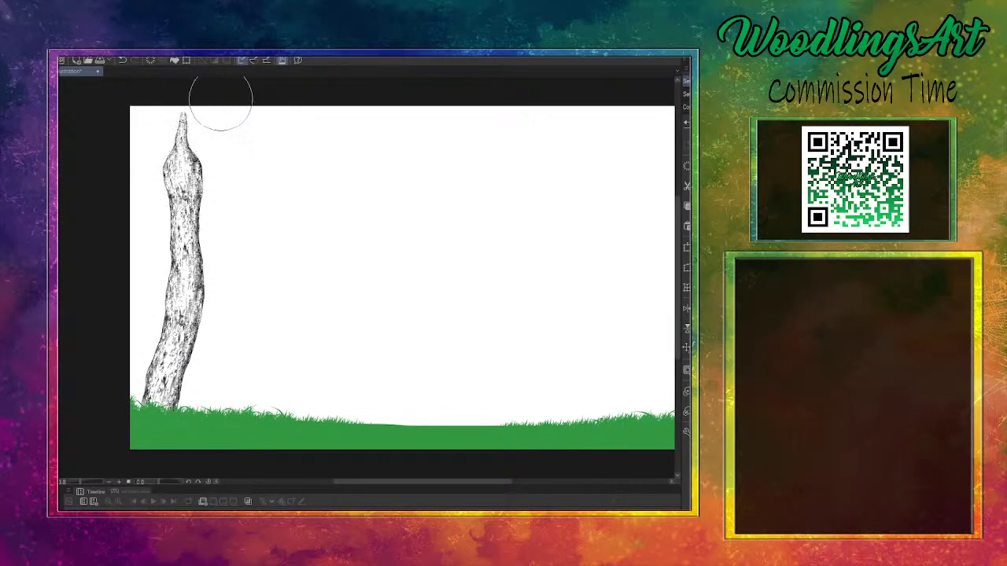
key(ctrl+z)
mouse_move(149, 411)
mouse_down()
mouse_move(164, 366)
mouse_move(180, 157)
mouse_move(209, 130)
mouse_up()
key(ctrl+z)
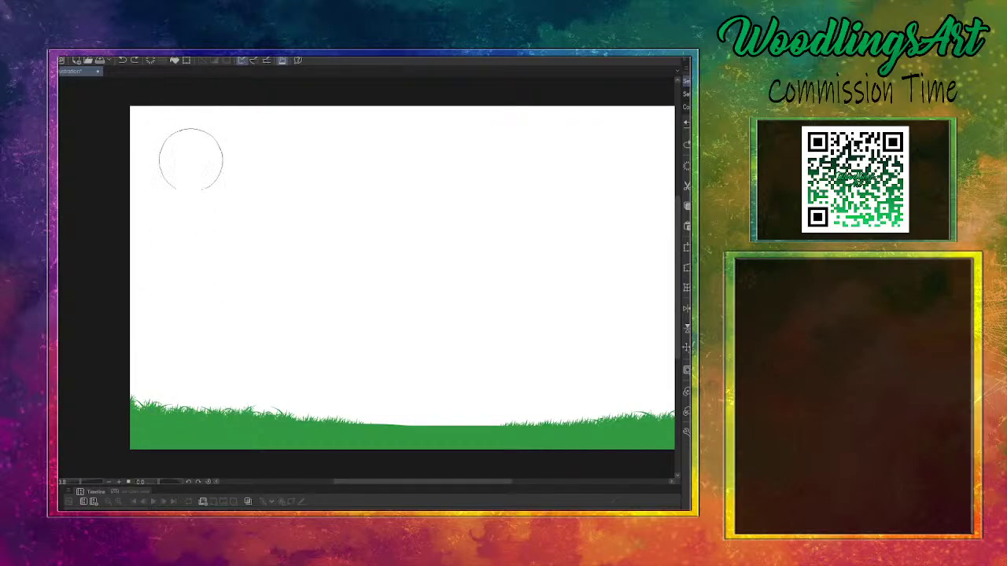
mouse_move(194, 150)
mouse_down()
mouse_move(176, 422)
mouse_move(204, 160)
mouse_up()
key(ctrl+z)
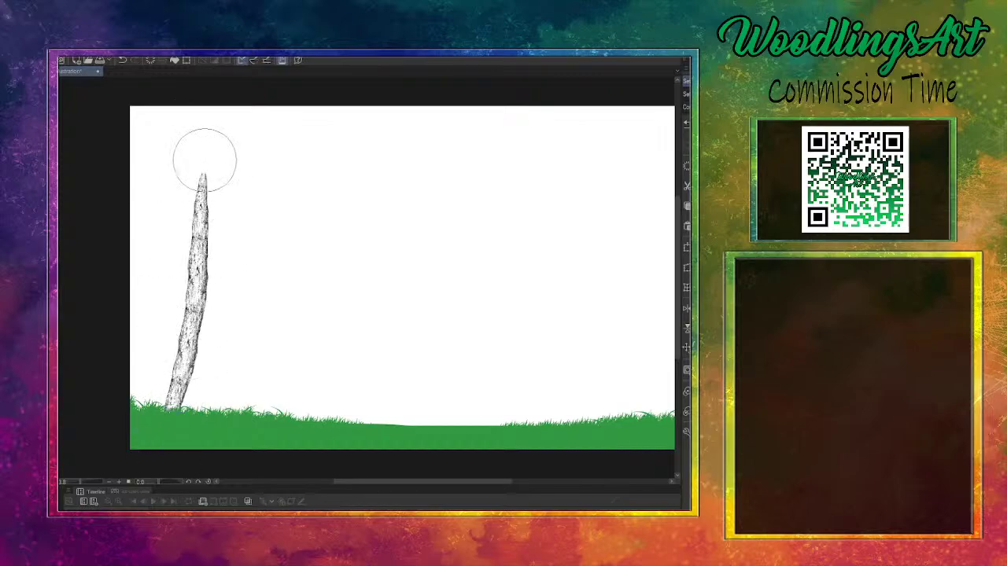
key(ctrl+z)
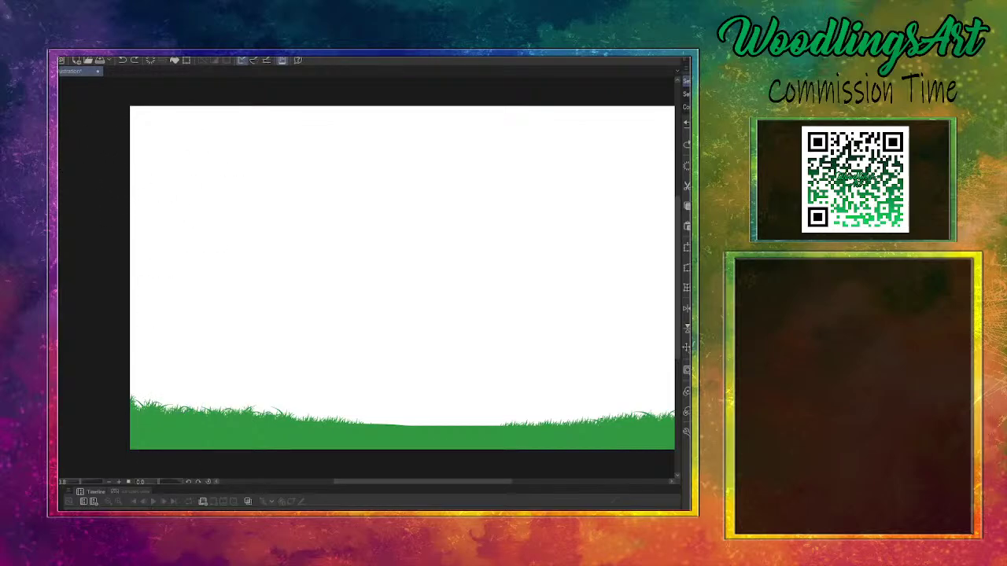
drag(189, 411, 212, 155)
key(ctrl+z)
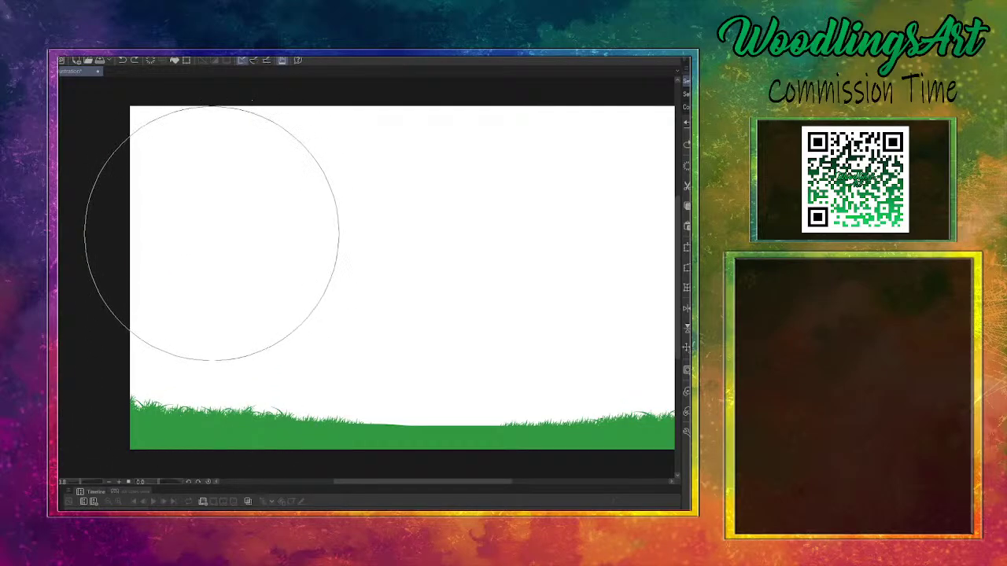
Reduce the brush size and paint a leaning bark-outlined trunk on the left mound with branches spreading to both sides
key(bracketleft)
key(bracketleft)
key(bracketleft)
key(bracketleft)
key(bracketleft)
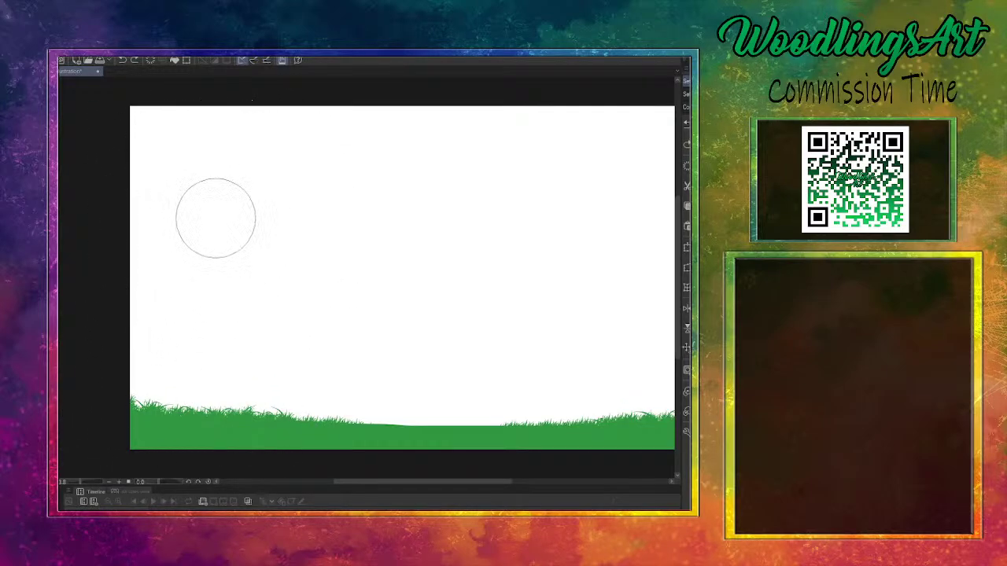
key(bracketleft)
key(bracketleft)
mouse_move(182, 167)
mouse_down()
mouse_move(203, 228)
mouse_move(195, 322)
mouse_move(170, 385)
mouse_move(145, 404)
mouse_up()
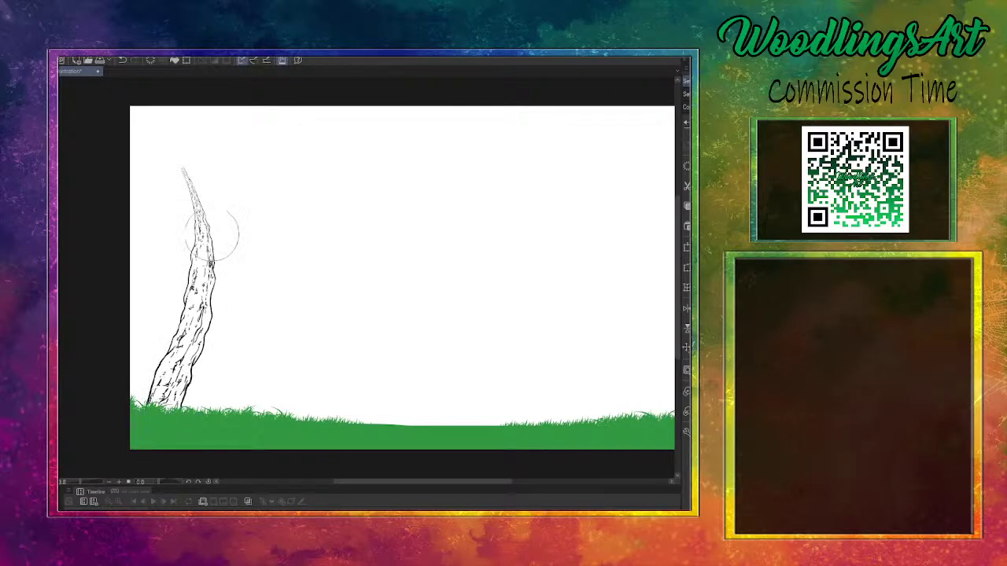
mouse_move(198, 222)
mouse_down()
mouse_move(204, 197)
mouse_move(232, 141)
mouse_up()
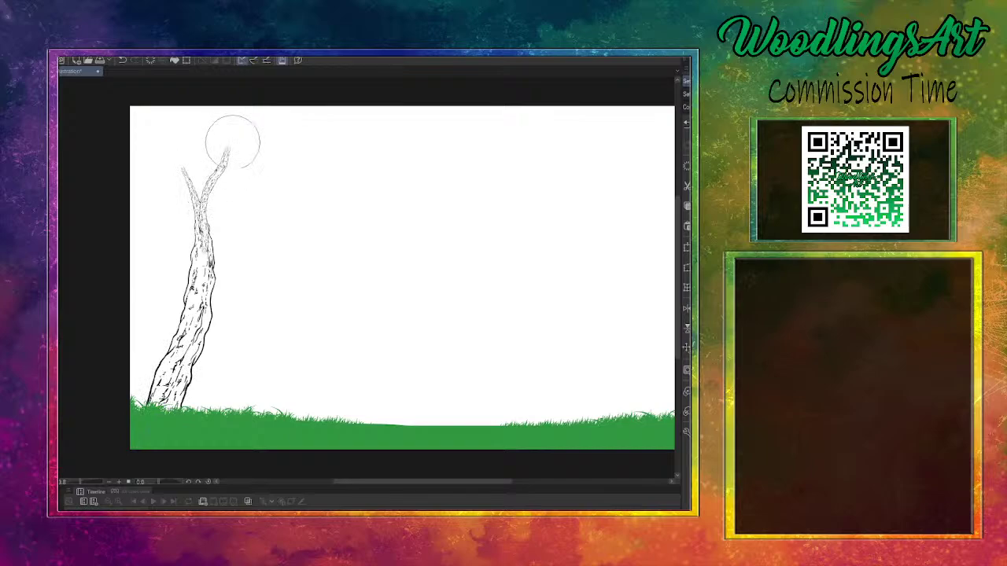
drag(206, 184, 277, 149)
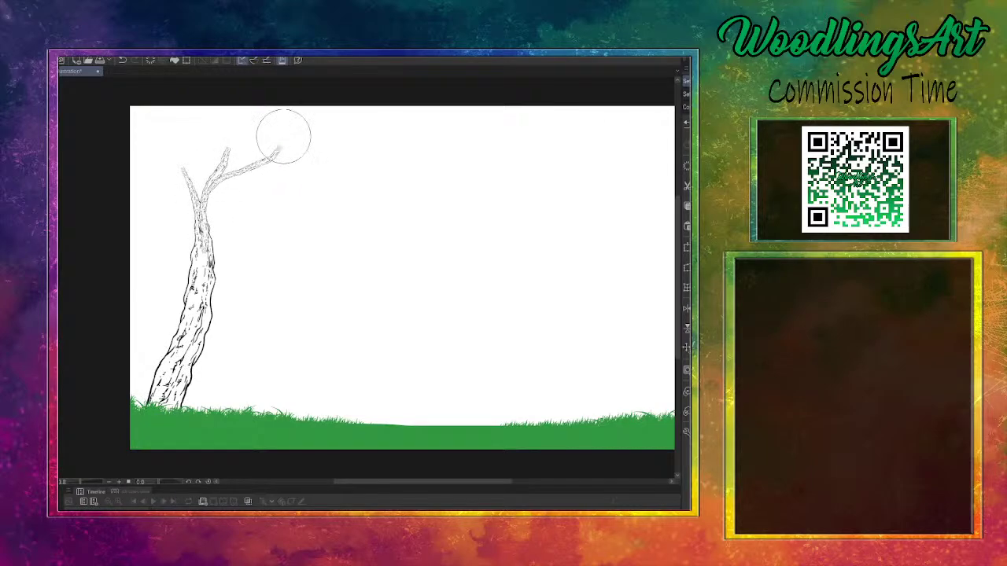
drag(146, 172, 180, 214)
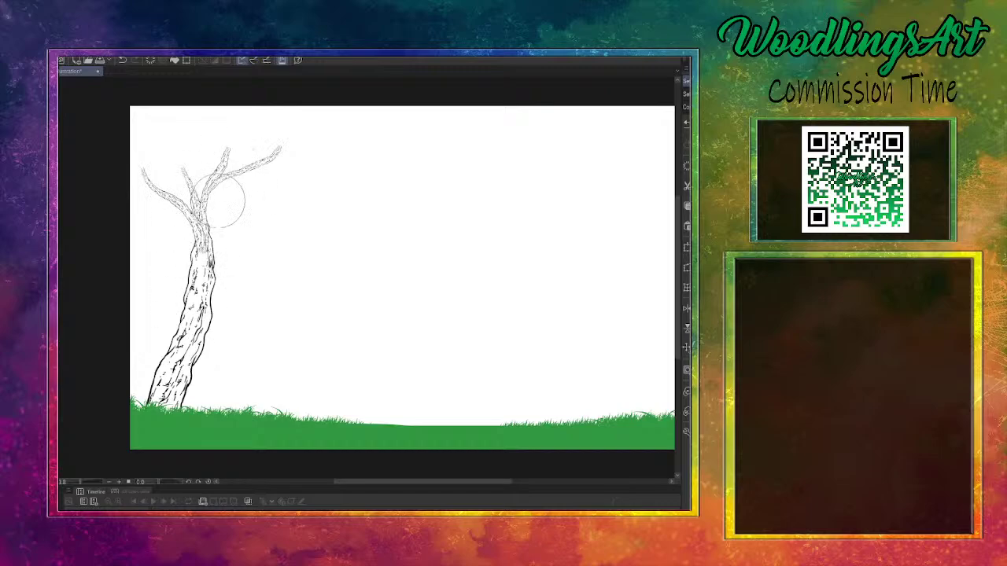
Undo the tree's branches and clear the remaining trunk from the layer
key(ctrl+z)
key(ctrl+z)
key(ctrl+z)
key(ctrl+z)
key(ctrl+z)
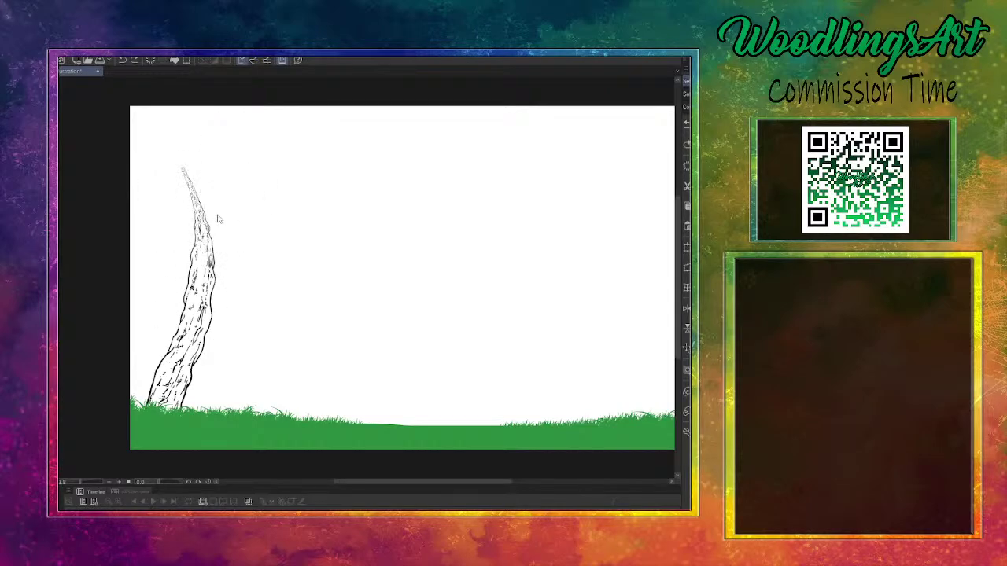
key(Delete)
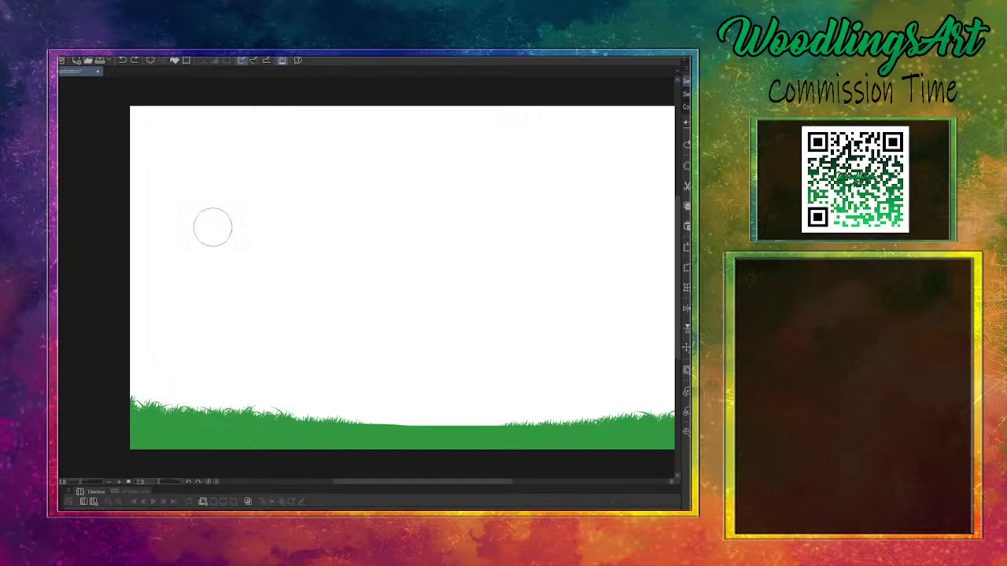
Enlarge the brush, try a trunk stroke starting in the grass on the left mound and undo it
key(bracketright)
key(bracketright)
key(bracketright)
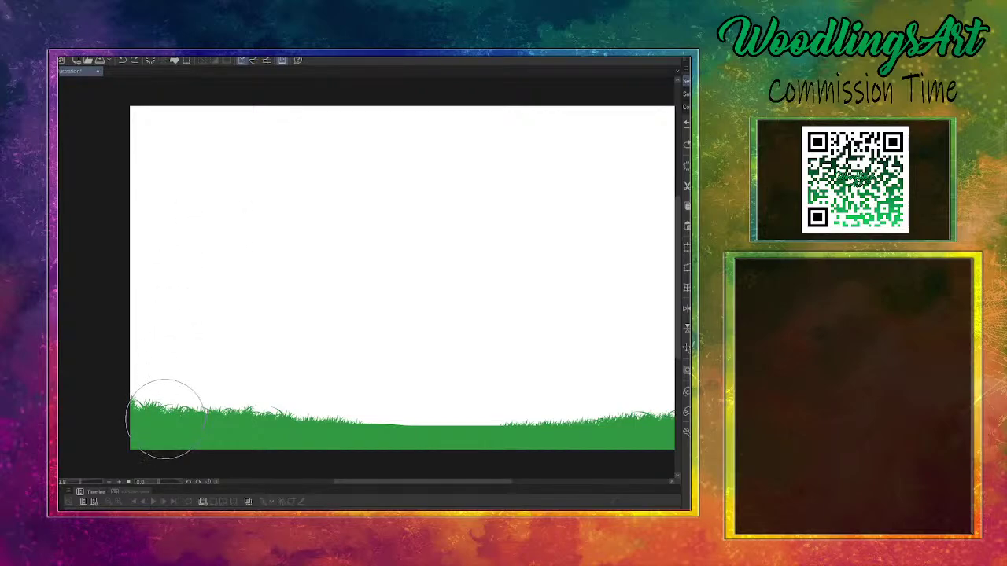
mouse_move(165, 419)
mouse_down()
mouse_move(210, 162)
mouse_move(178, 393)
mouse_up()
key(ctrl+z)
key(ctrl+z)
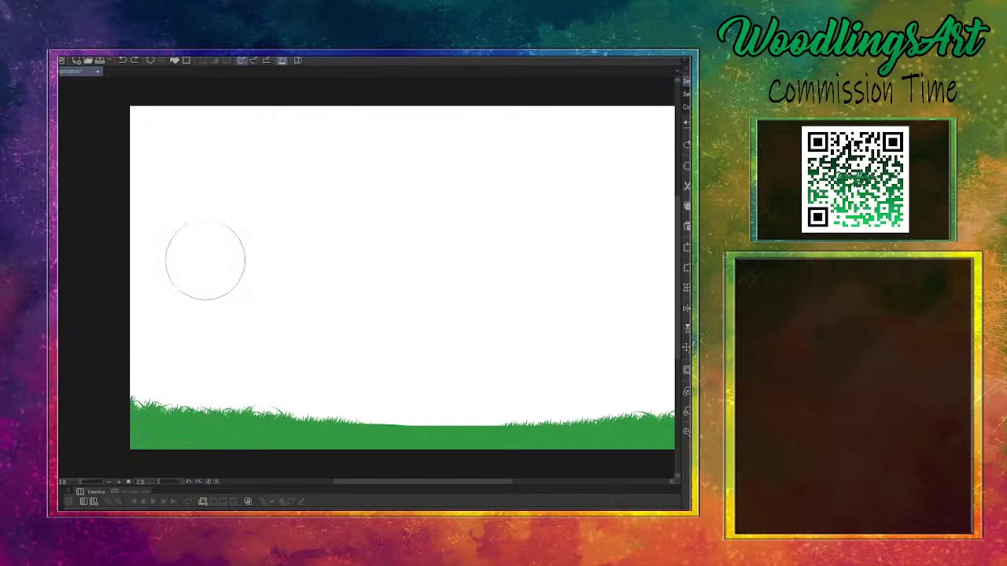
Try bark-textured trunk strokes at different brush sizes on the left mound and undo each one
mouse_move(213, 162)
mouse_down()
mouse_move(197, 314)
mouse_move(173, 417)
mouse_up()
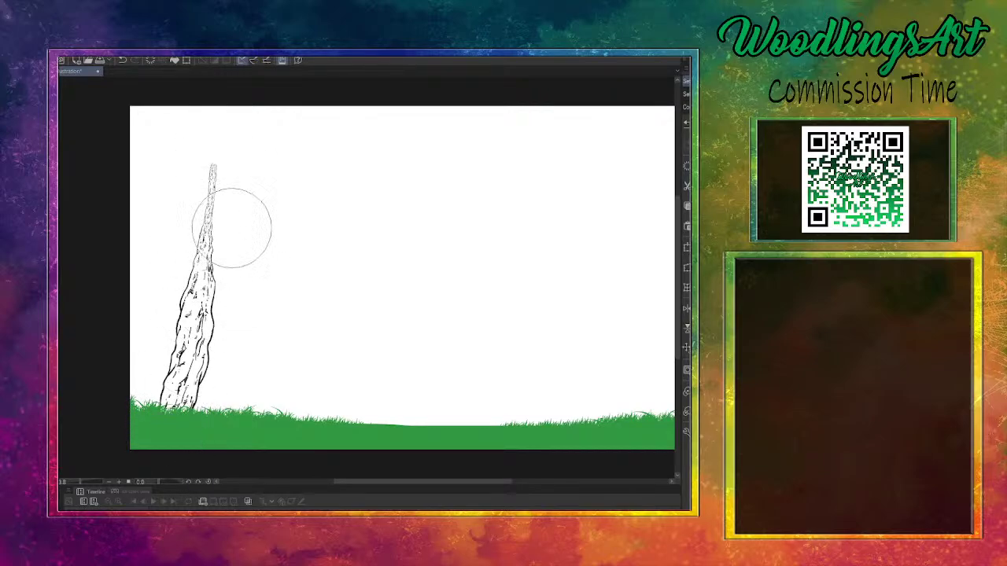
key(ctrl+z)
mouse_move(215, 155)
mouse_down()
mouse_move(201, 276)
mouse_move(165, 397)
mouse_up()
key(ctrl+z)
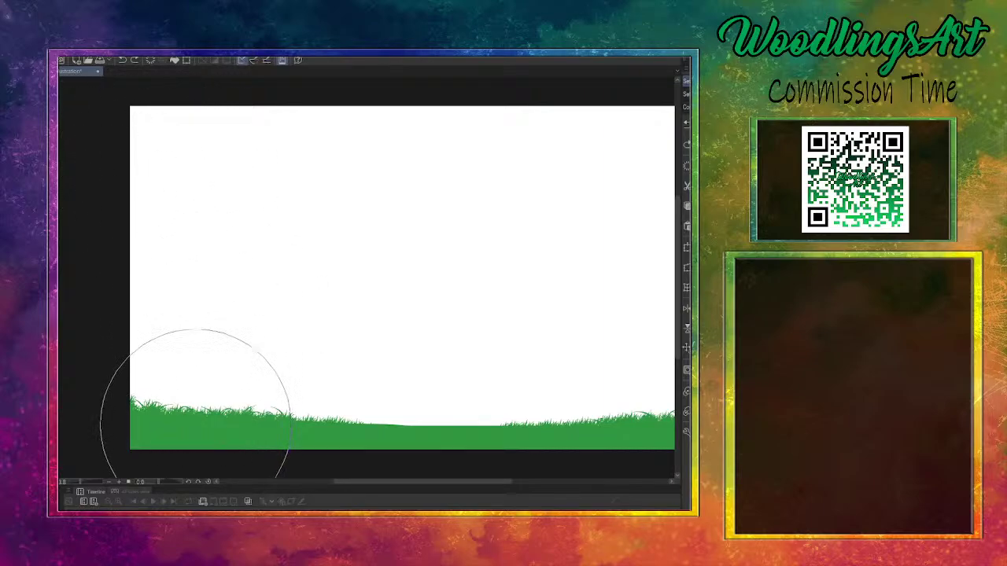
drag(195, 427, 202, 124)
key(ctrl+z)
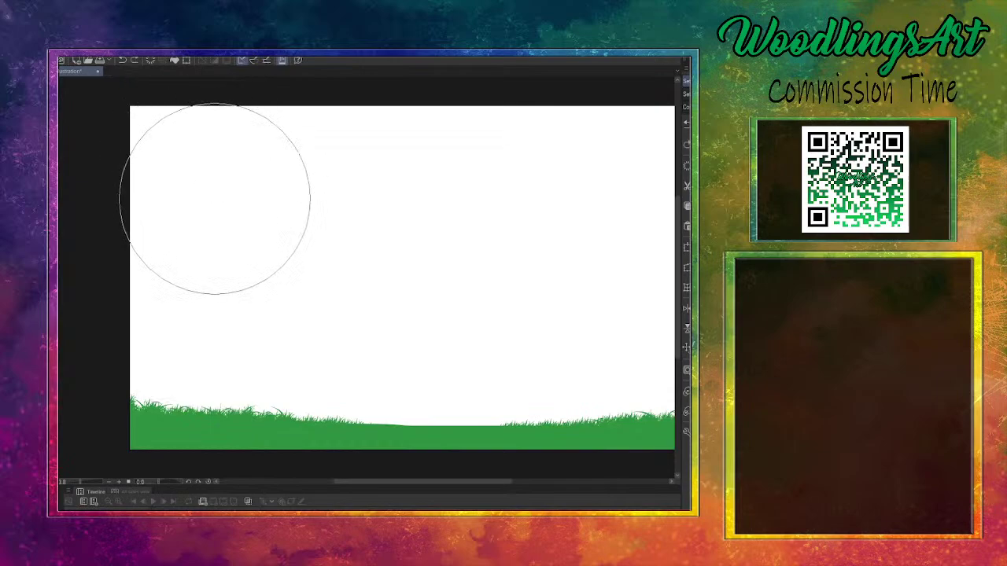
Reduce the brush size, try denser bark-textured trunk strokes and a short branch on the left mound, and undo them all
key(bracketleft)
key(bracketleft)
key(bracketleft)
key(bracketleft)
key(bracketleft)
key(bracketleft)
key(bracketleft)
key(bracketleft)
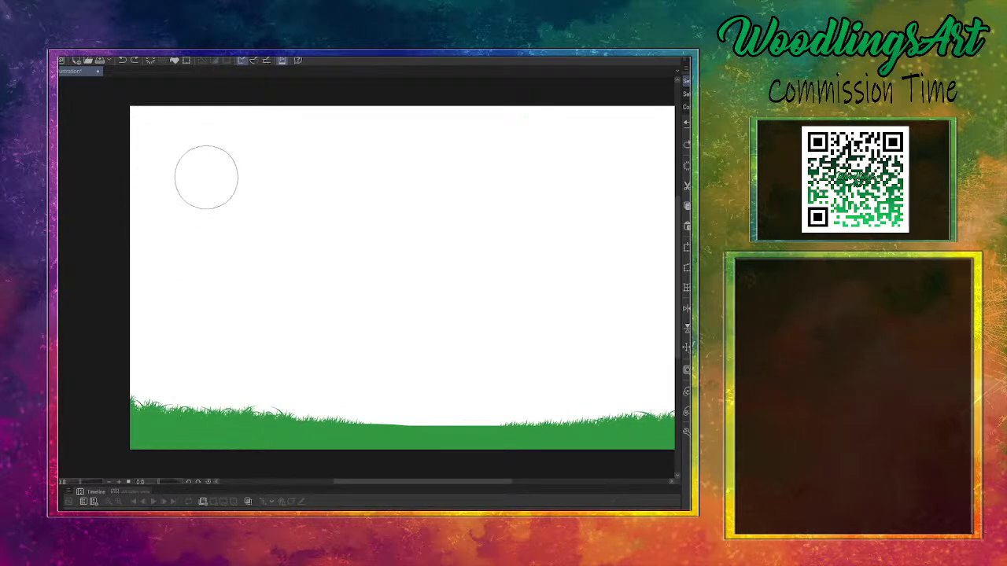
mouse_move(209, 181)
mouse_down()
mouse_move(199, 291)
mouse_move(165, 407)
mouse_up()
key(ctrl+z)
mouse_move(204, 173)
mouse_down()
mouse_move(199, 259)
mouse_move(167, 401)
mouse_up()
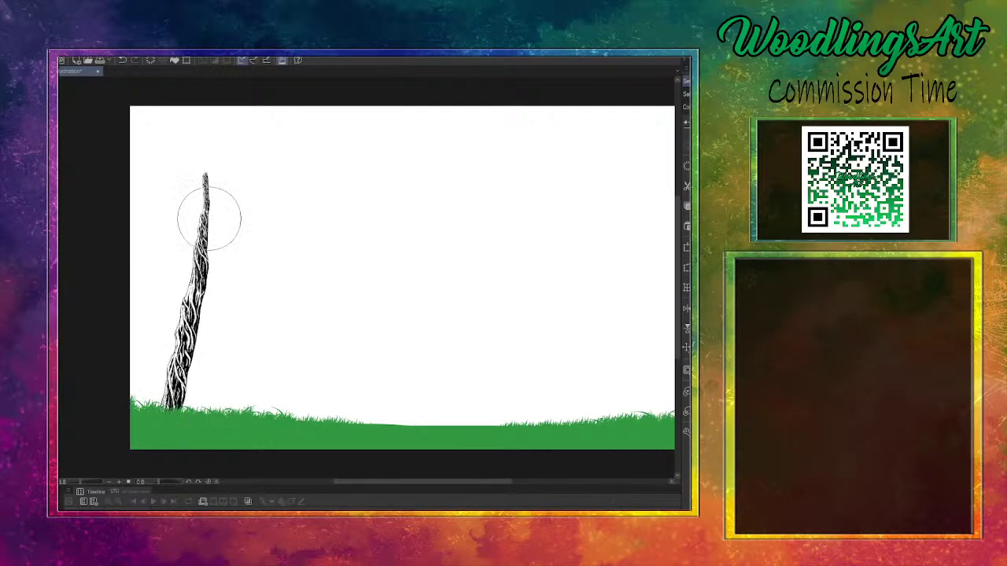
drag(207, 216, 221, 192)
key(ctrl+z)
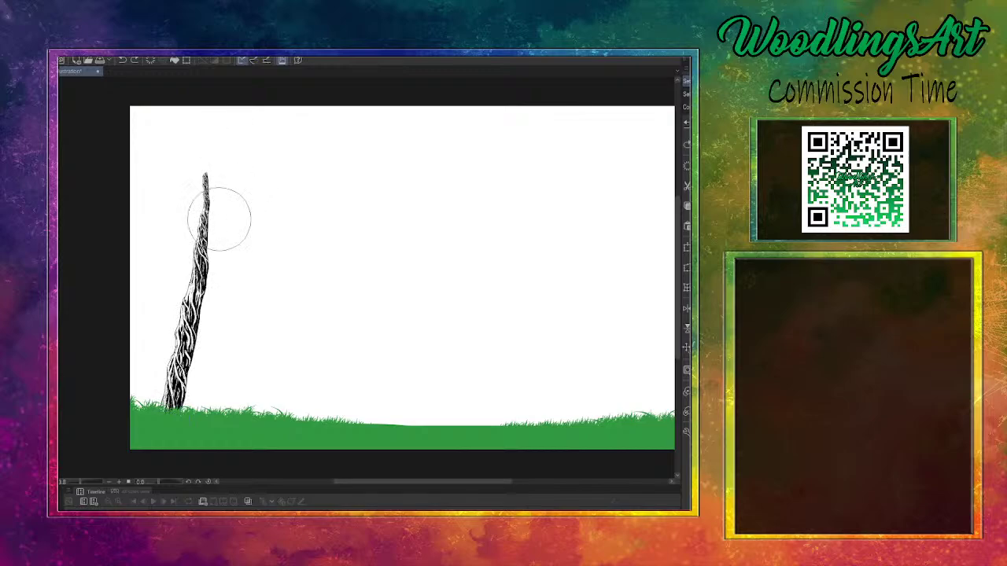
key(ctrl+z)
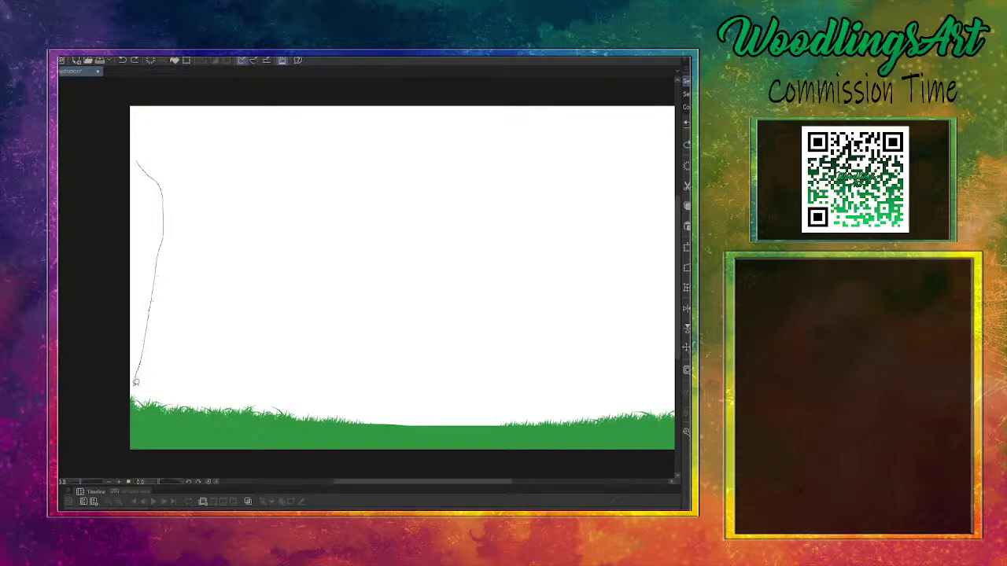
Outline a tree with a flared base and forked bare branches on the left mound, fill it with brown, and deselect
drag(135, 382, 136, 410)
mouse_move(190, 315)
mouse_down()
mouse_move(188, 272)
mouse_move(237, 186)
mouse_up()
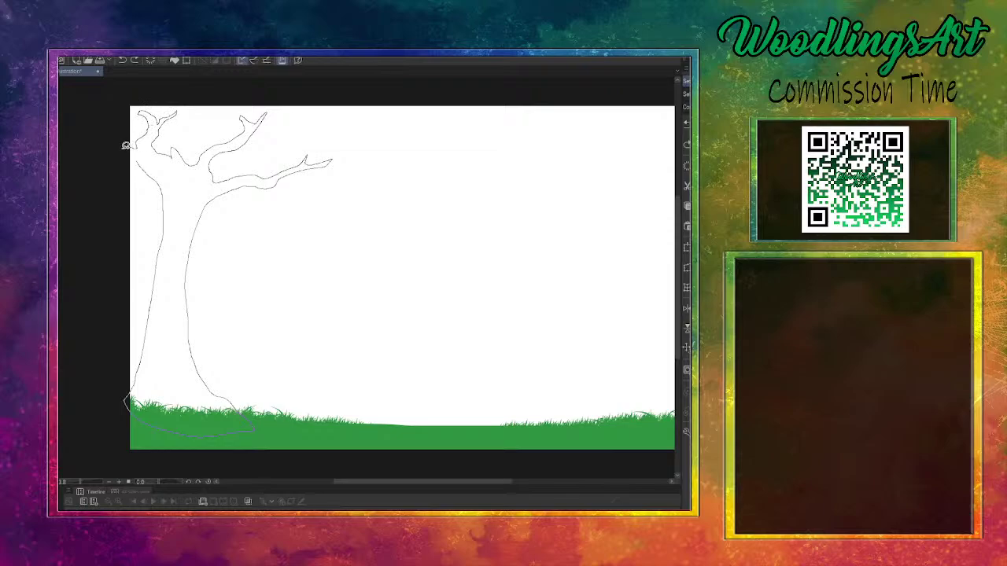
drag(134, 159, 131, 155)
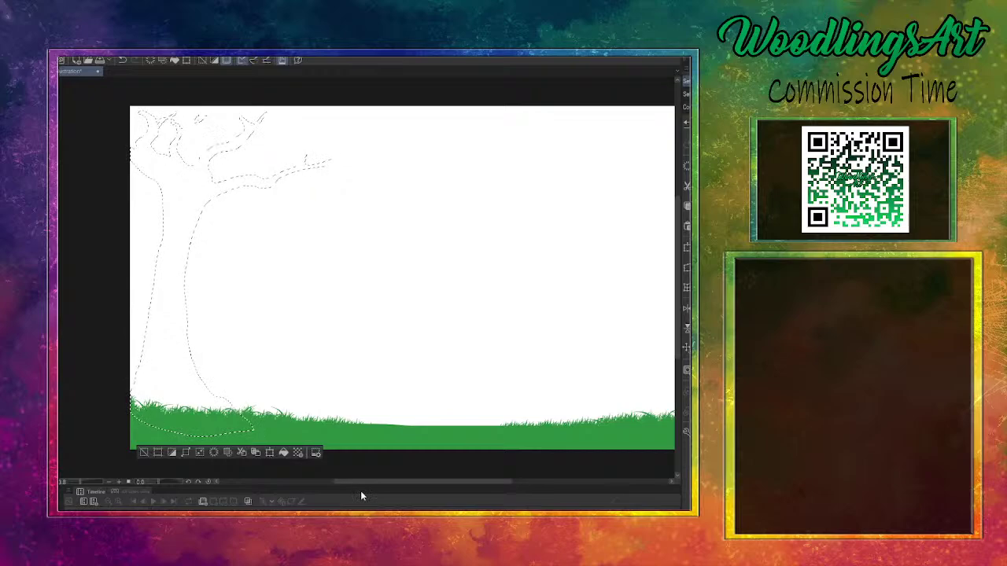
click(283, 454)
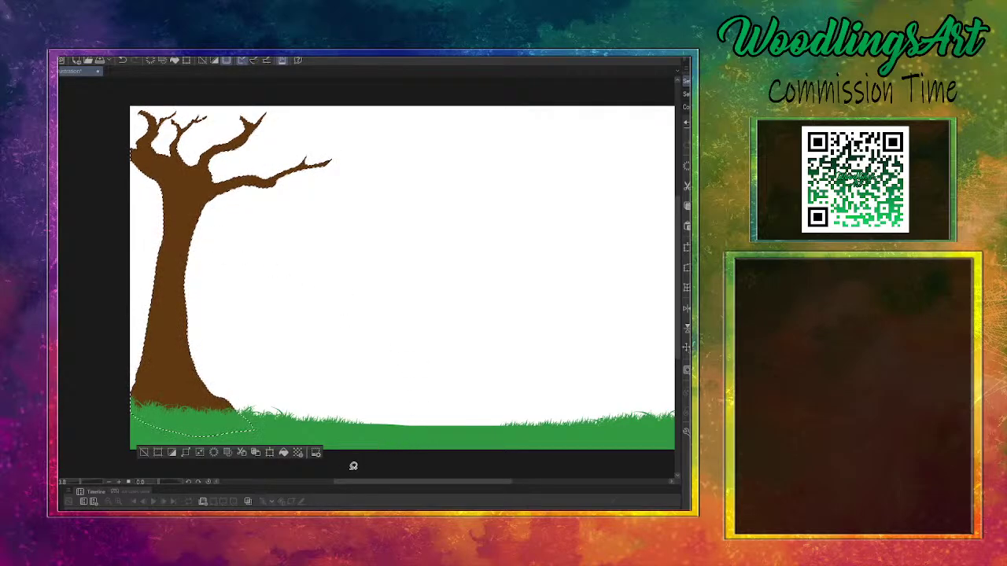
drag(358, 482, 392, 486)
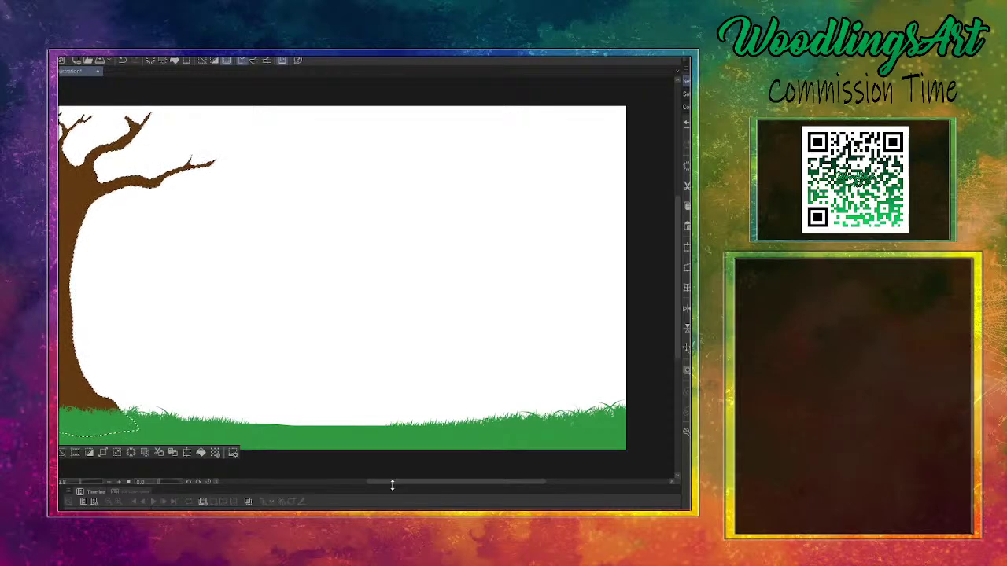
key(ctrl+d)
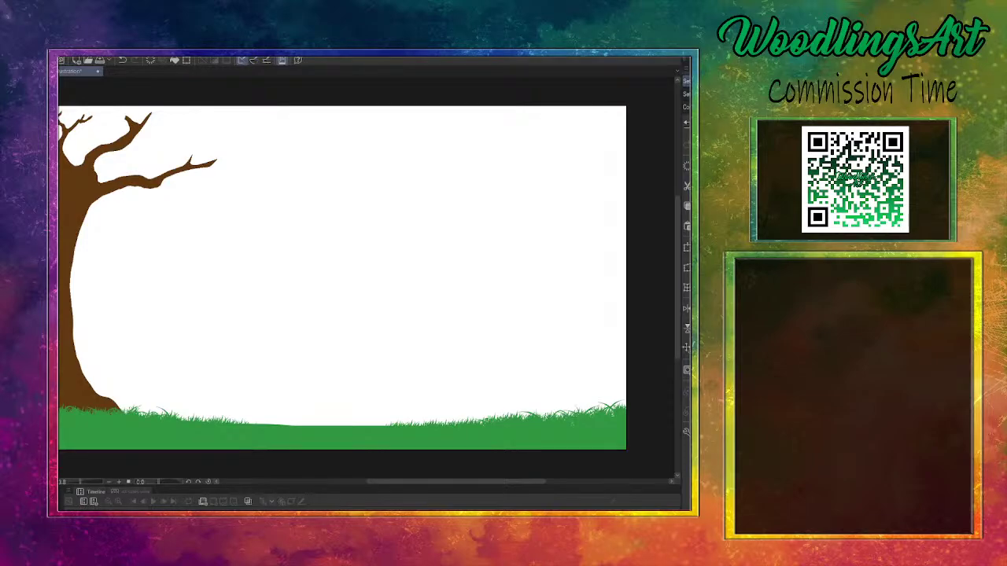
Trim the underside of the tree's leftmost branch with a freehand selection beside the trunk
drag(443, 483, 425, 489)
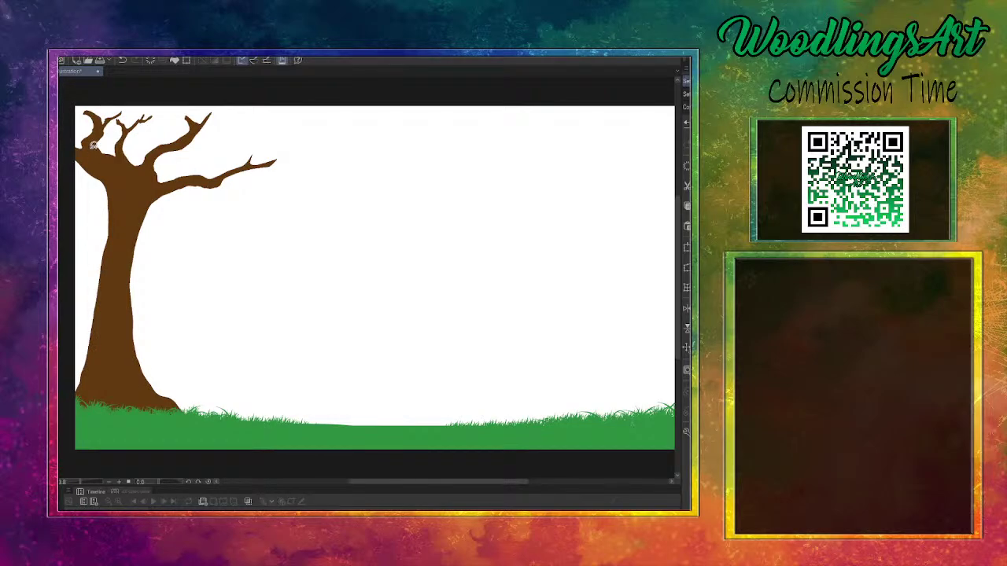
mouse_move(76, 155)
mouse_down()
mouse_move(112, 181)
mouse_move(99, 203)
mouse_move(77, 160)
mouse_up()
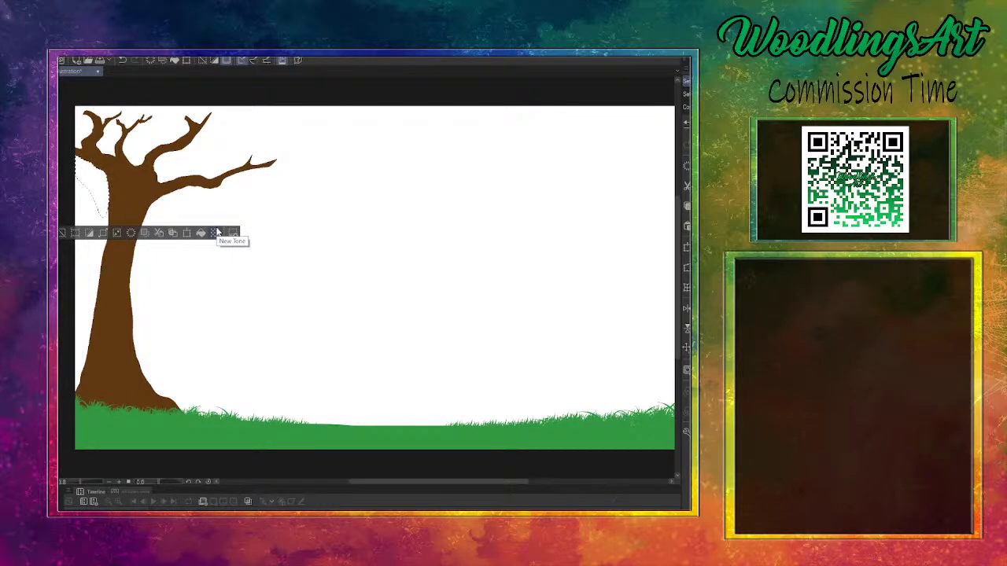
click(218, 233)
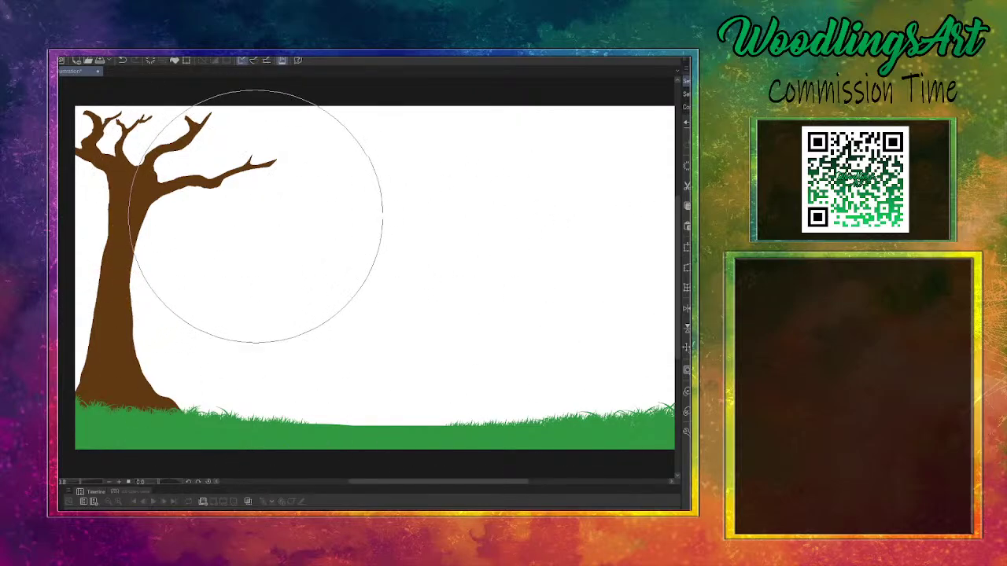
Reduce the leaf brush size and paint a dark green canopy over the tree's branches
key(bracketleft)
key(bracketleft)
key(bracketleft)
key(bracketleft)
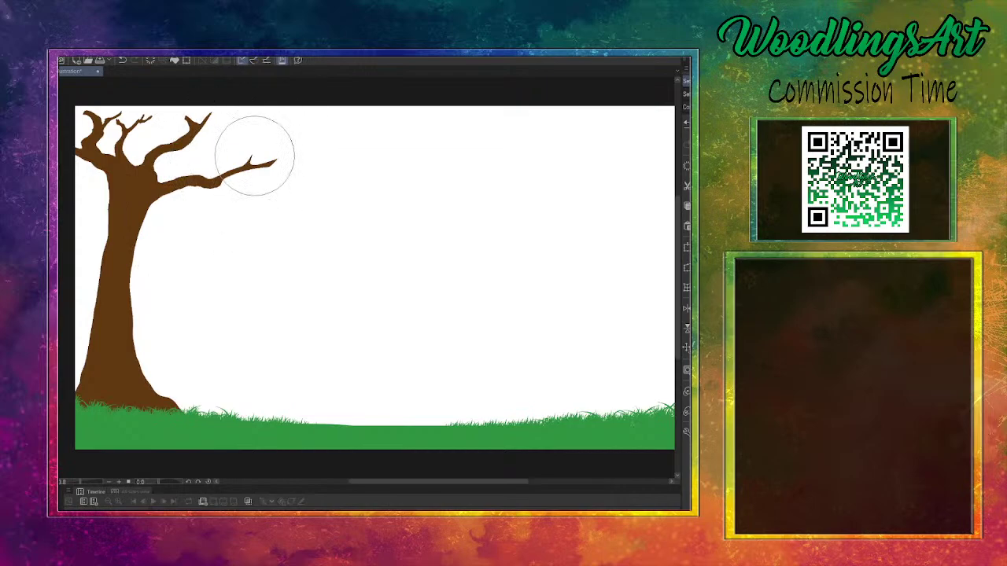
mouse_move(234, 148)
mouse_down()
mouse_move(256, 158)
mouse_move(297, 139)
mouse_move(211, 139)
mouse_move(205, 125)
mouse_move(218, 113)
mouse_move(236, 116)
mouse_move(78, 114)
mouse_move(93, 128)
mouse_move(145, 115)
mouse_move(147, 104)
mouse_move(48, 134)
mouse_move(132, 126)
mouse_move(104, 146)
mouse_move(88, 125)
mouse_move(136, 132)
mouse_move(119, 114)
mouse_move(244, 95)
mouse_move(139, 135)
mouse_move(223, 167)
mouse_move(201, 136)
mouse_move(262, 146)
mouse_move(220, 148)
mouse_move(291, 148)
mouse_move(269, 142)
mouse_move(271, 154)
mouse_move(301, 114)
mouse_move(203, 110)
mouse_move(161, 138)
mouse_move(85, 139)
mouse_move(184, 124)
mouse_move(158, 142)
mouse_move(113, 100)
mouse_move(258, 176)
mouse_up()
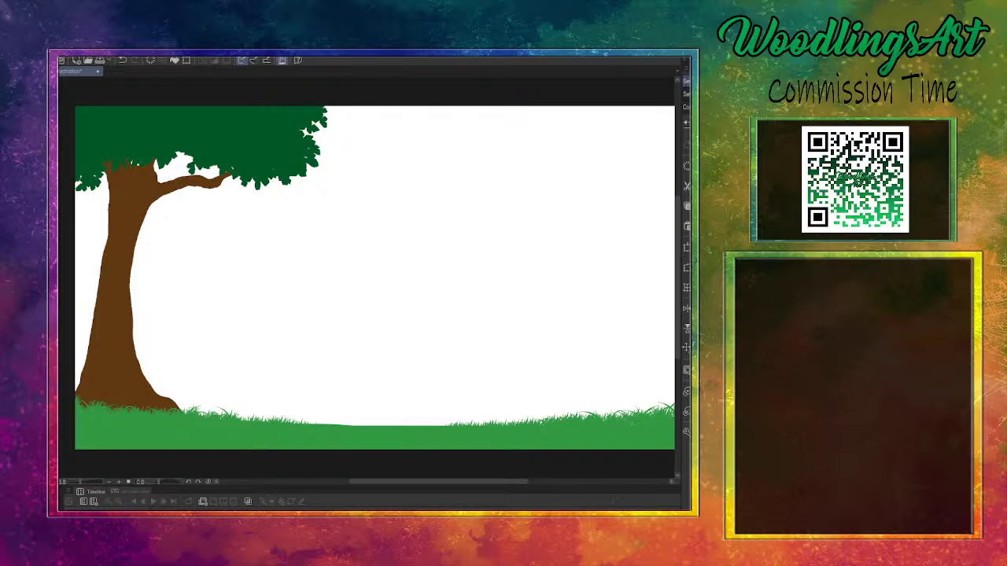
key(ctrl+d)
key(ctrl+z)
Outline a wide tree stump with a jagged broken top on the right mound, fill it with brown, and deselect
drag(448, 481, 465, 483)
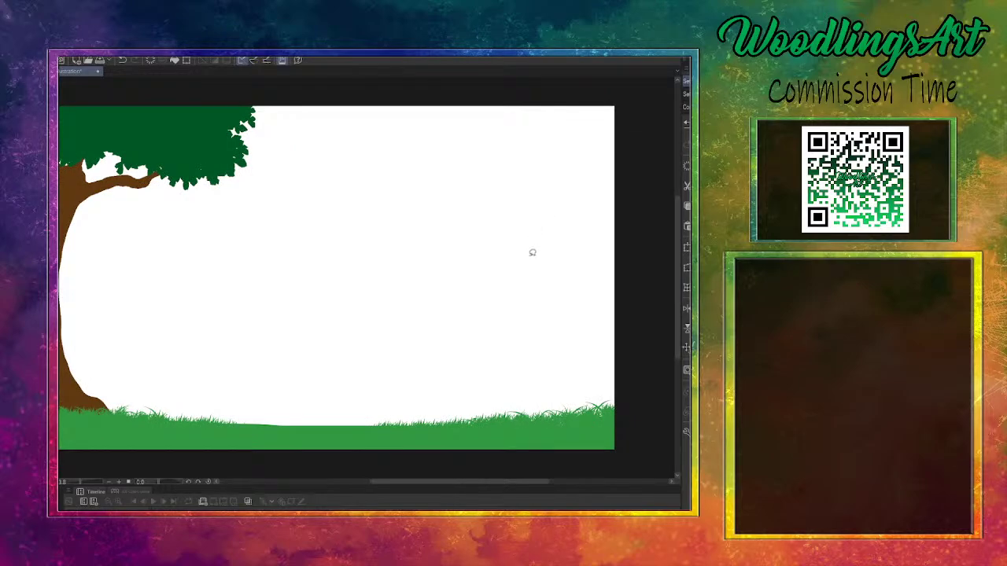
mouse_move(514, 294)
mouse_down()
mouse_move(480, 288)
mouse_move(472, 297)
mouse_move(485, 356)
mouse_move(480, 397)
mouse_move(443, 418)
mouse_move(539, 426)
mouse_move(605, 417)
mouse_move(616, 406)
mouse_move(601, 376)
mouse_move(600, 280)
mouse_move(515, 298)
mouse_up()
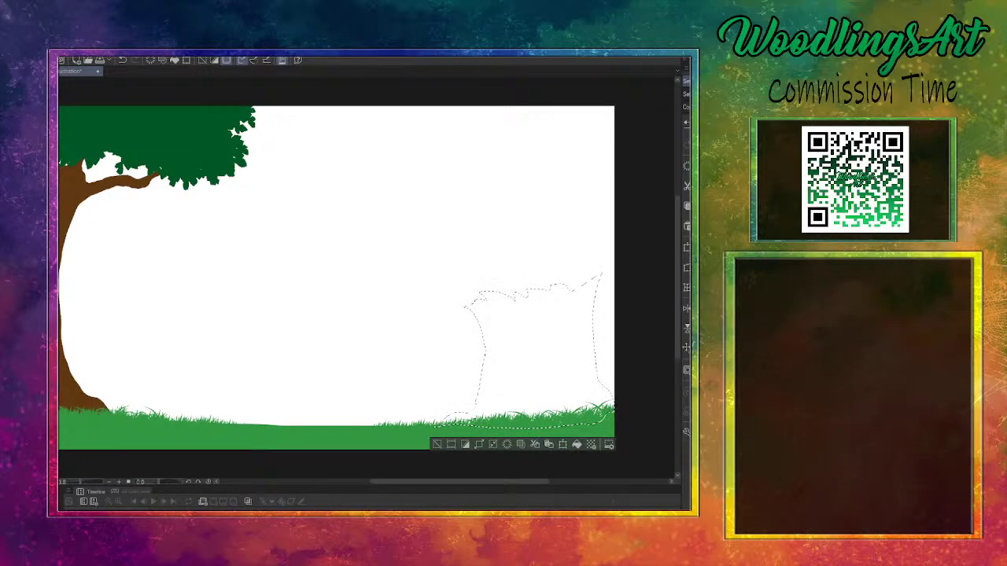
click(577, 445)
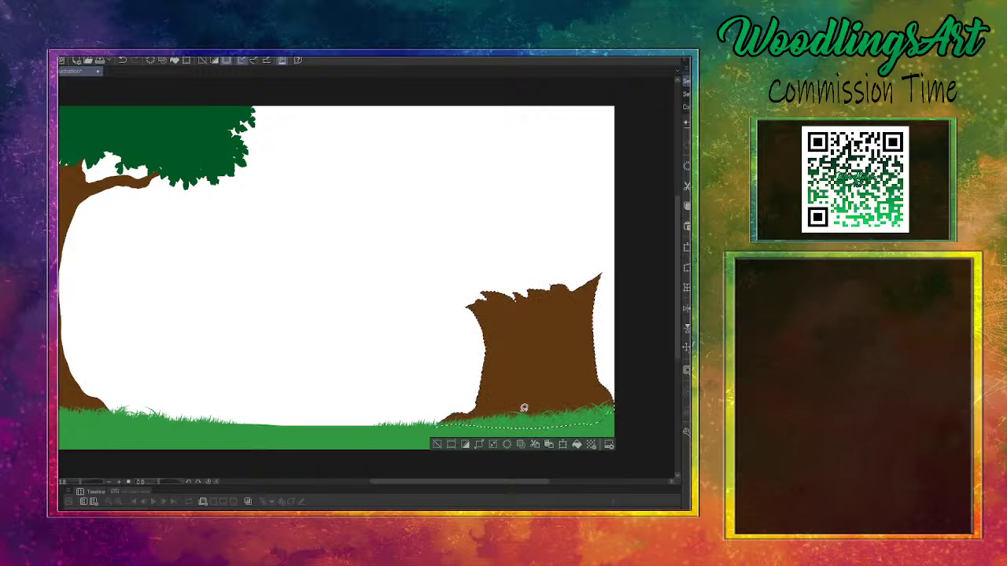
key(ctrl+d)
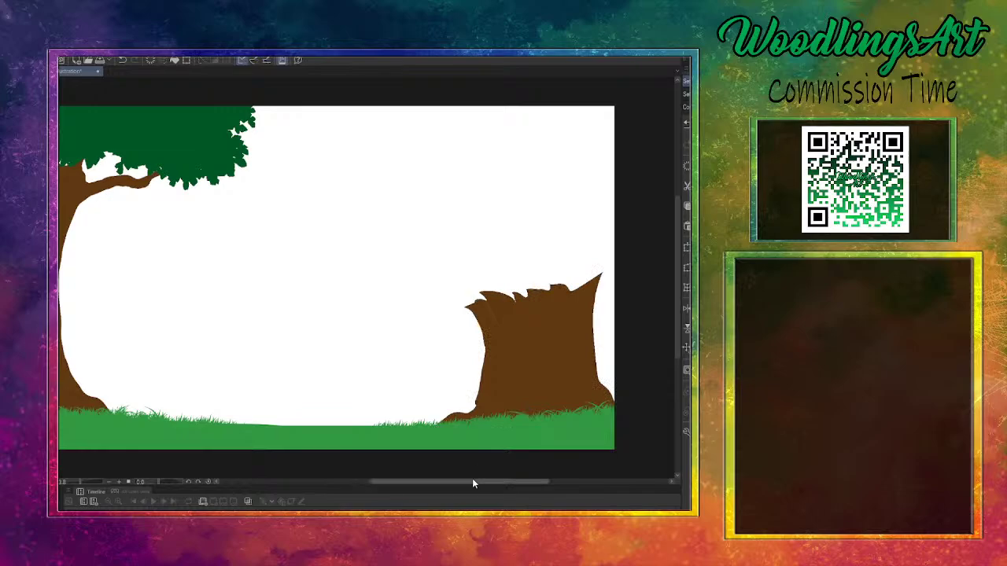
Shade the canopy, trunk, stump and grass with vertical gradients that darken toward the ground, undoing unwanted passes
drag(477, 482, 456, 483)
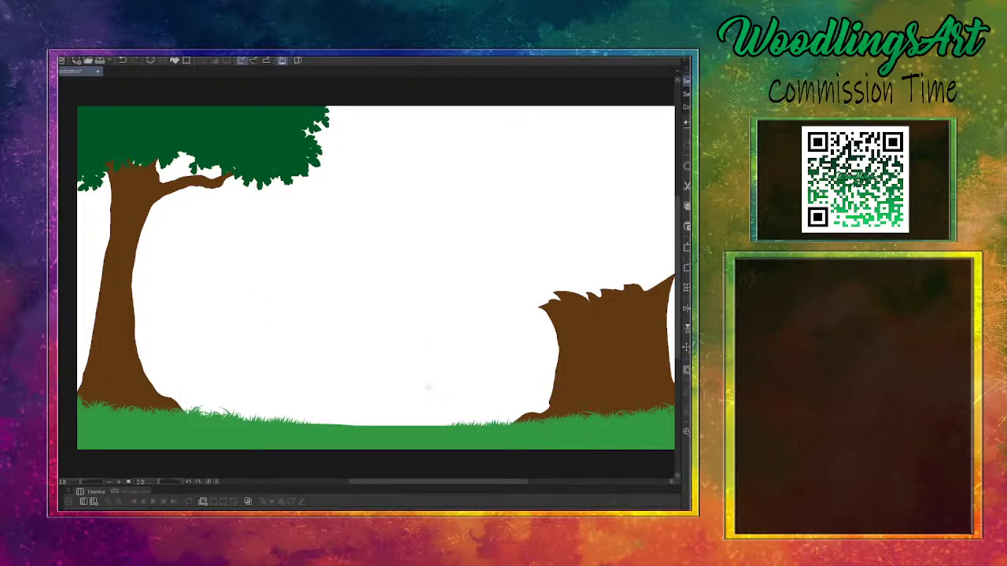
drag(350, 471, 340, 104)
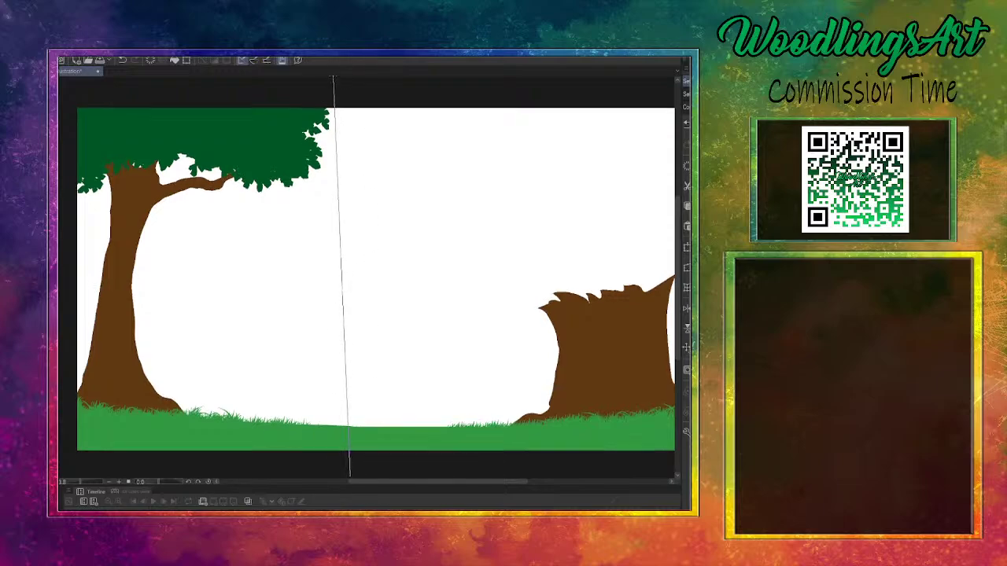
key(ctrl+z)
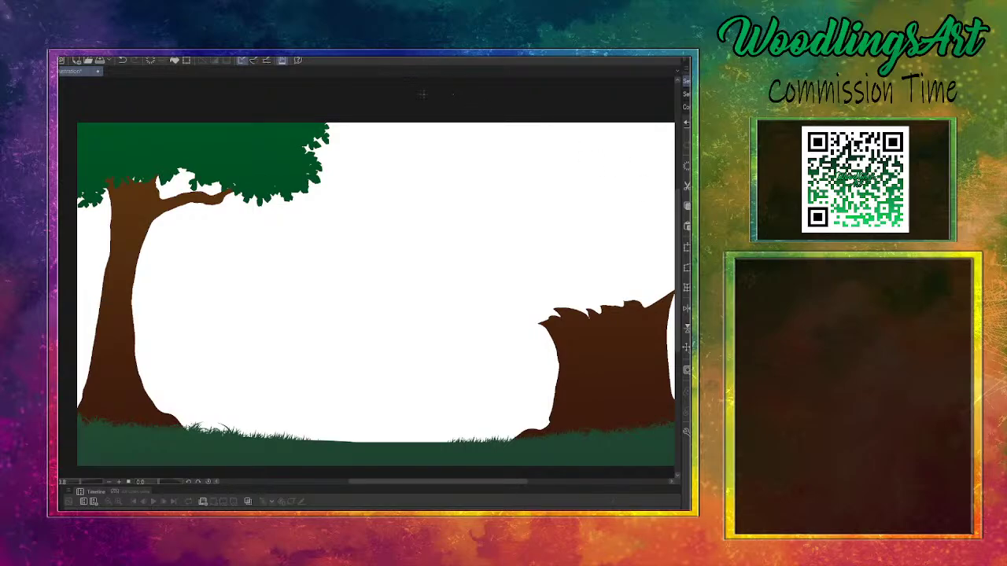
drag(411, 88, 437, 482)
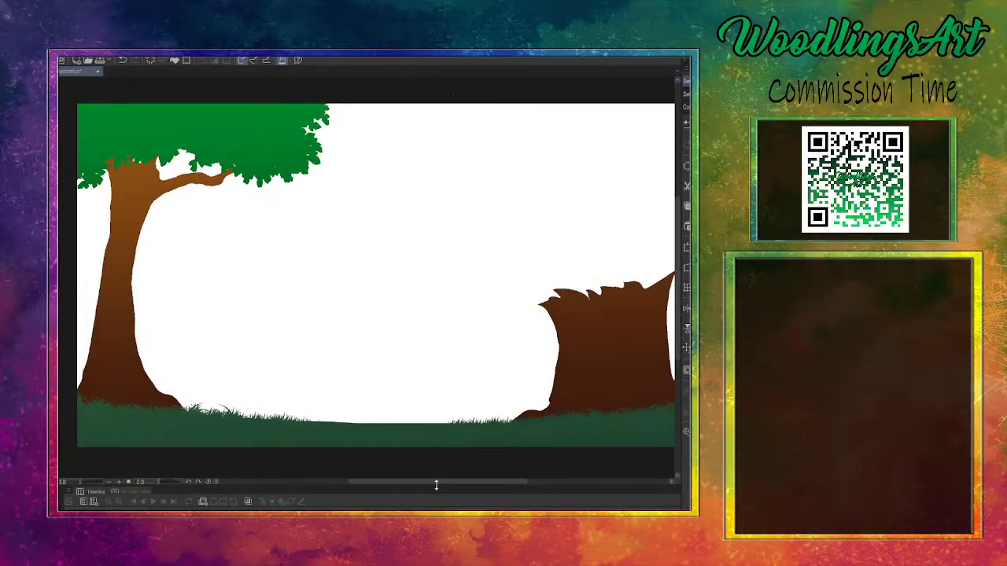
drag(624, 267, 622, 342)
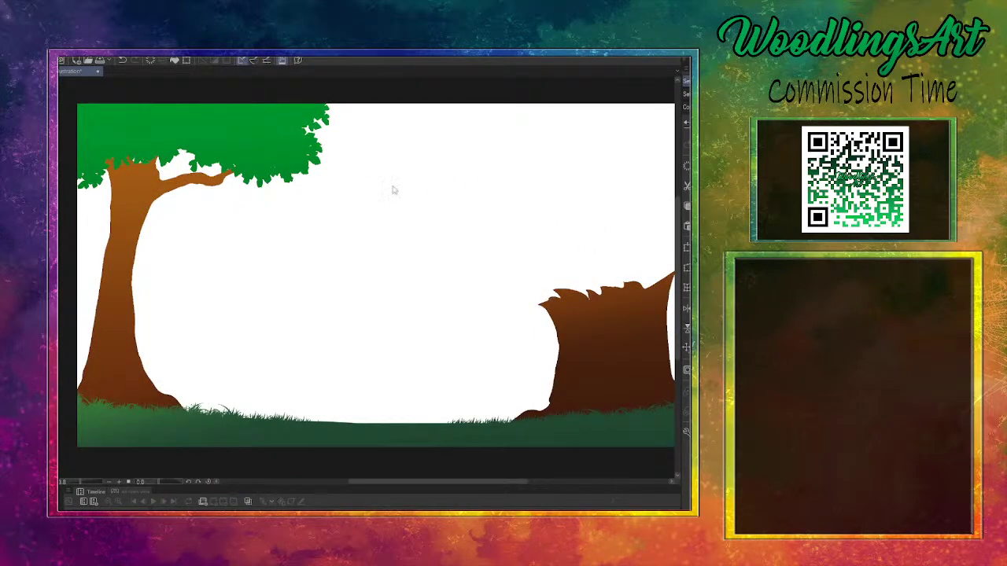
key(ctrl+z)
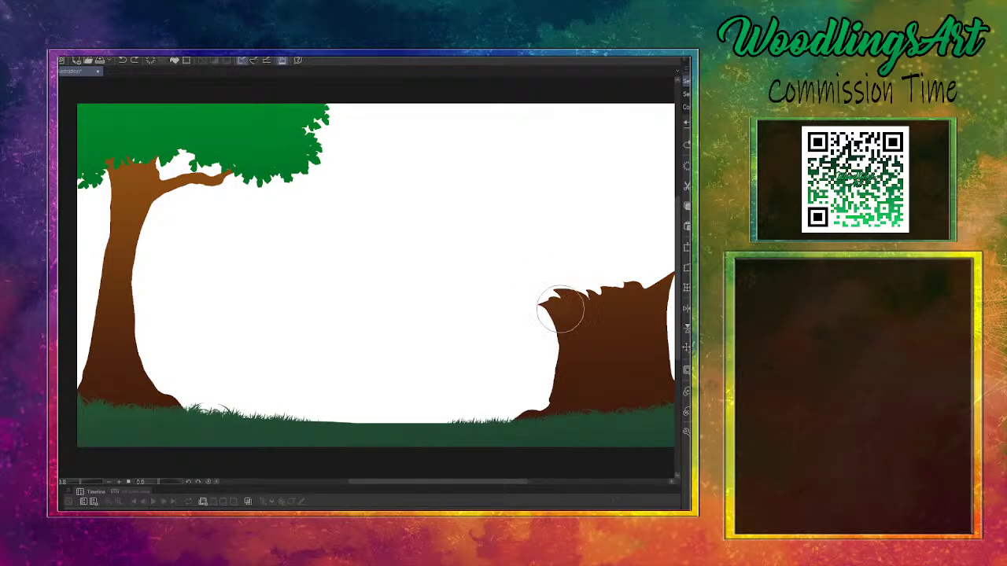
Brighten the stump with soft lighter brown strokes and layer dark and bright green leaf clusters over the tree's canopy
mouse_move(633, 317)
mouse_down()
mouse_move(658, 269)
mouse_move(645, 338)
mouse_move(637, 275)
mouse_move(611, 334)
mouse_move(556, 284)
mouse_move(564, 357)
mouse_move(553, 306)
mouse_move(560, 349)
mouse_move(570, 359)
mouse_move(577, 350)
mouse_move(572, 396)
mouse_move(599, 327)
mouse_move(617, 395)
mouse_move(629, 350)
mouse_move(645, 343)
mouse_move(660, 410)
mouse_move(645, 294)
mouse_move(619, 279)
mouse_move(593, 290)
mouse_move(645, 295)
mouse_up()
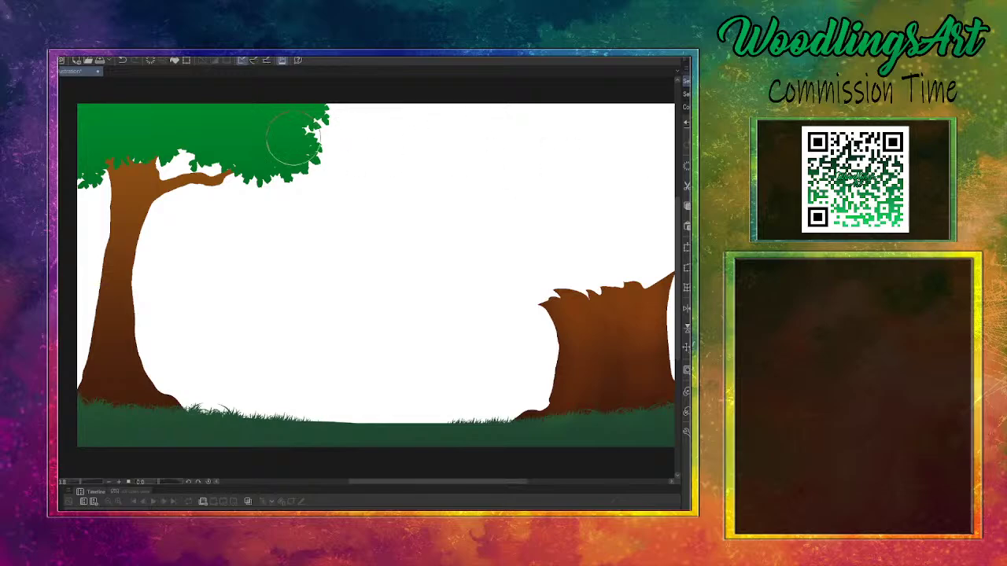
mouse_move(272, 139)
mouse_down()
mouse_move(287, 167)
mouse_move(280, 159)
mouse_move(247, 176)
mouse_move(233, 166)
mouse_move(232, 134)
mouse_move(203, 147)
mouse_move(181, 127)
mouse_move(156, 143)
mouse_move(101, 142)
mouse_move(89, 128)
mouse_move(85, 181)
mouse_move(124, 154)
mouse_move(90, 181)
mouse_move(249, 184)
mouse_move(81, 195)
mouse_move(130, 183)
mouse_move(89, 173)
mouse_move(155, 144)
mouse_move(322, 159)
mouse_move(334, 144)
mouse_move(327, 115)
mouse_move(261, 193)
mouse_move(314, 125)
mouse_move(293, 124)
mouse_move(265, 149)
mouse_move(238, 126)
mouse_up()
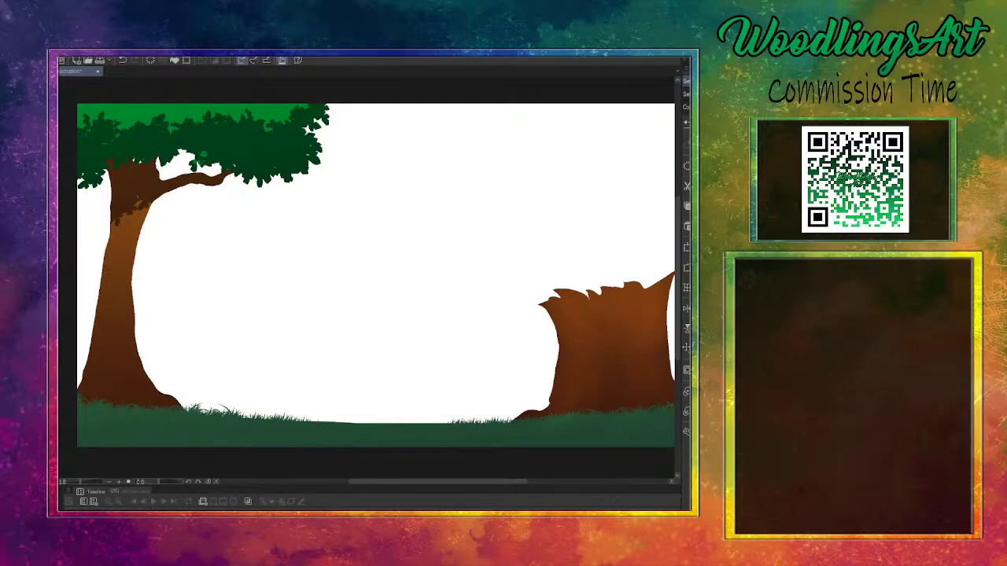
mouse_move(82, 94)
mouse_down()
mouse_move(143, 112)
mouse_move(122, 110)
mouse_move(127, 88)
mouse_move(224, 126)
mouse_move(249, 123)
mouse_move(247, 102)
mouse_move(288, 110)
mouse_move(284, 134)
mouse_move(267, 140)
mouse_move(254, 118)
mouse_up()
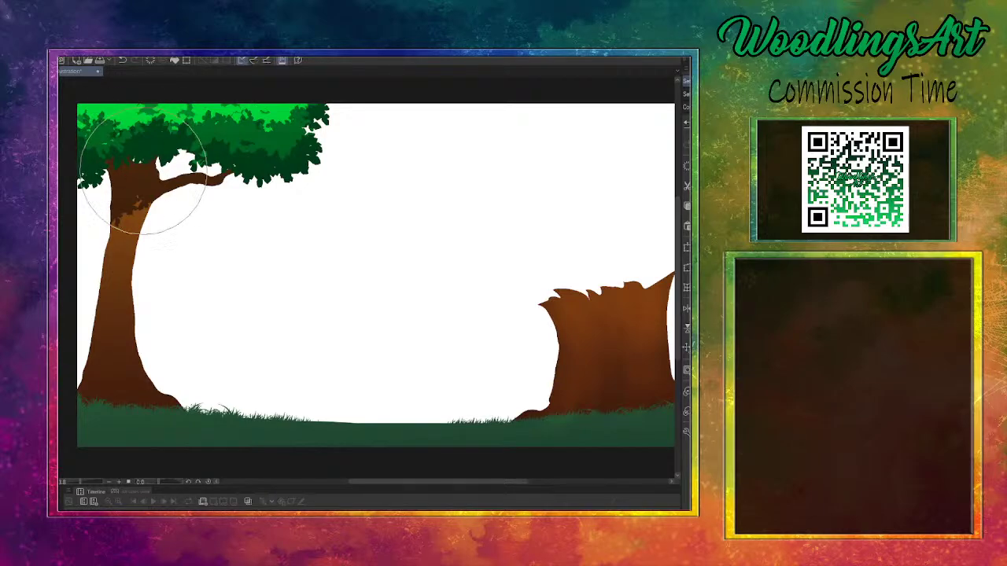
Try a textured stroke at the base of the left trunk, undo it, and reset the brush sub tool to its default settings
mouse_move(116, 374)
mouse_down()
mouse_move(117, 292)
mouse_move(118, 404)
mouse_up()
key(ctrl+z)
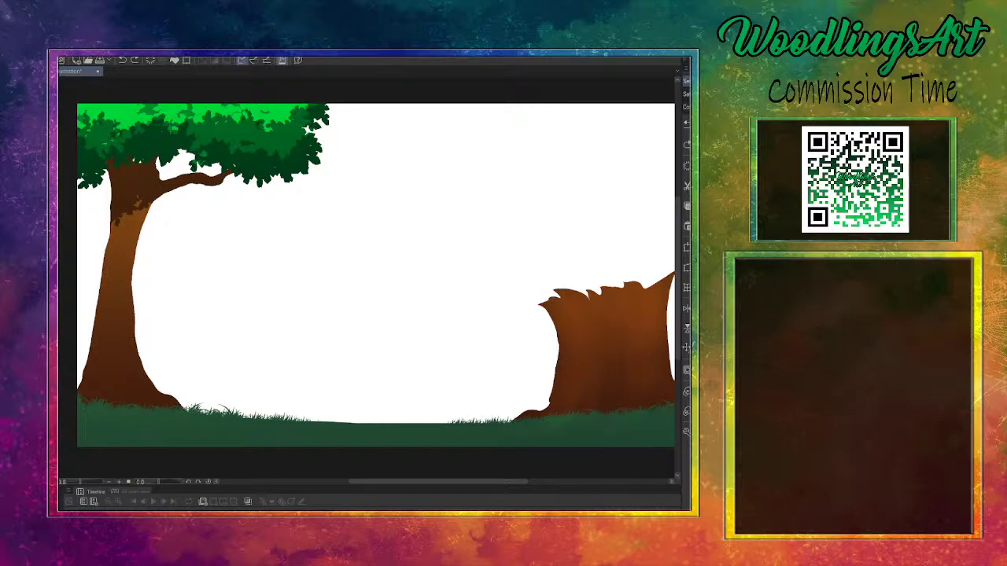
key(Tab)
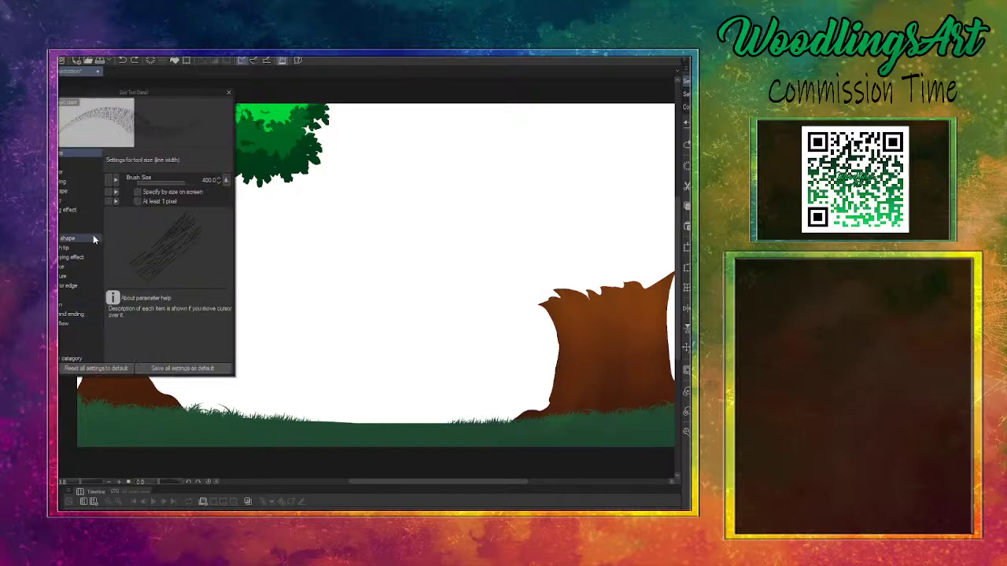
click(88, 370)
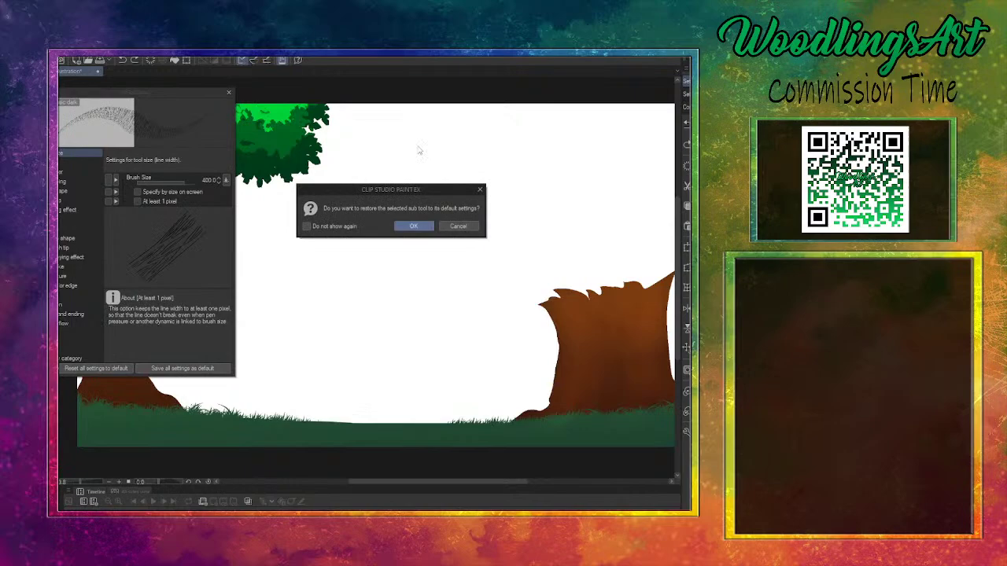
click(415, 227)
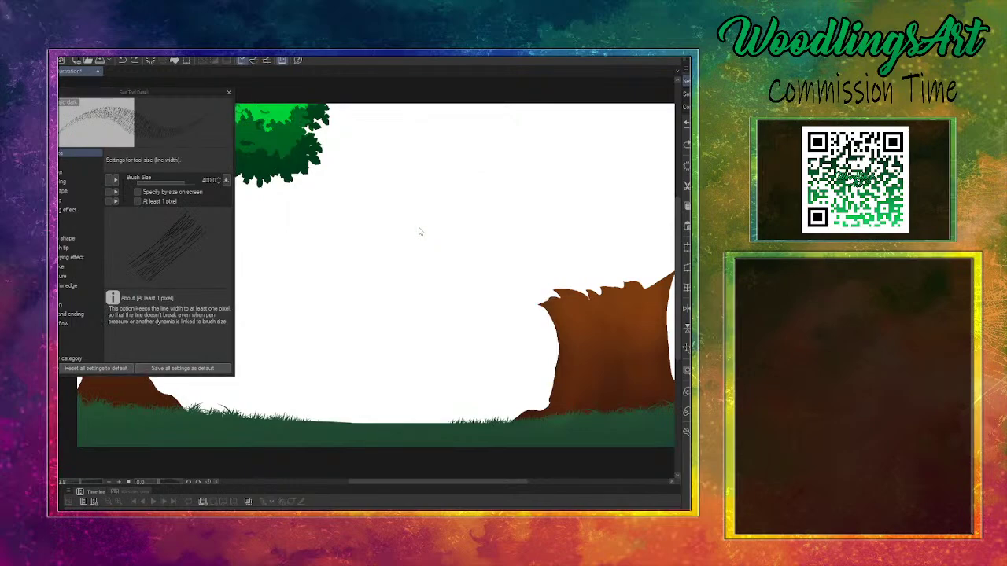
click(229, 93)
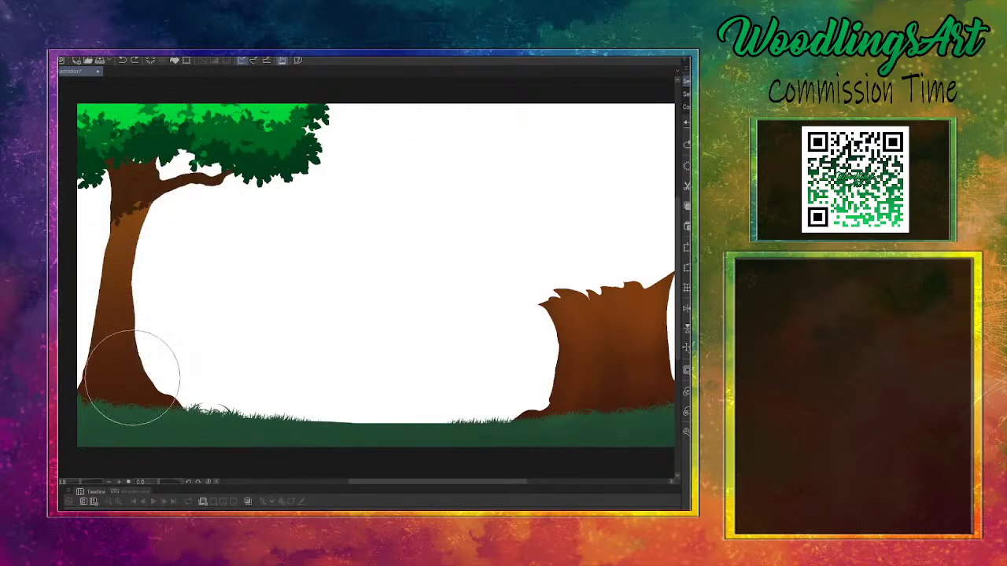
Try textured bark strokes along the left tree's trunk, from the base to just below the canopy, and undo them
mouse_move(134, 394)
mouse_down()
mouse_move(123, 279)
mouse_move(149, 155)
mouse_move(154, 208)
mouse_up()
key(ctrl+z)
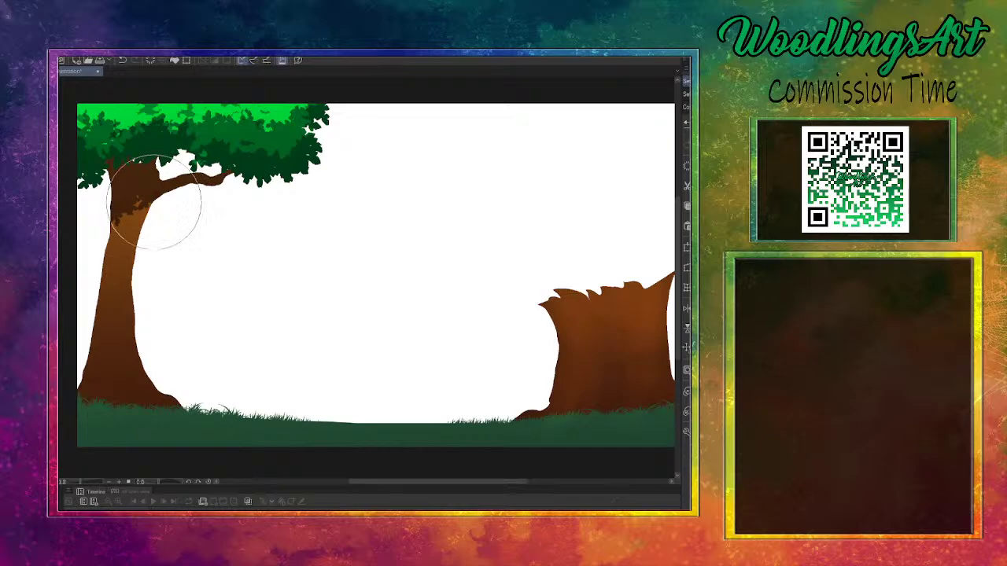
drag(145, 203, 124, 306)
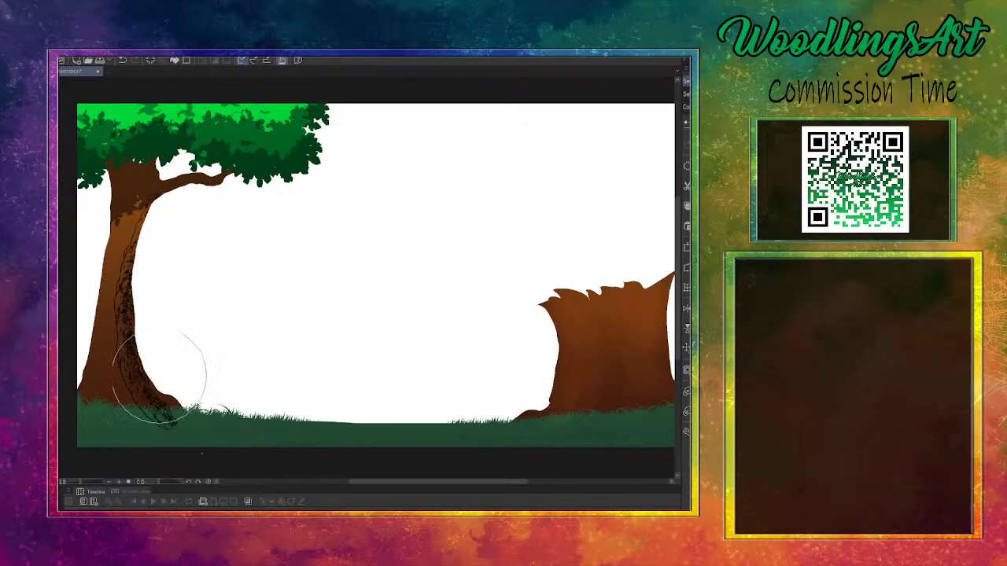
key(ctrl+z)
mouse_move(128, 292)
mouse_down()
mouse_move(130, 330)
mouse_move(162, 393)
mouse_up()
key(ctrl+z)
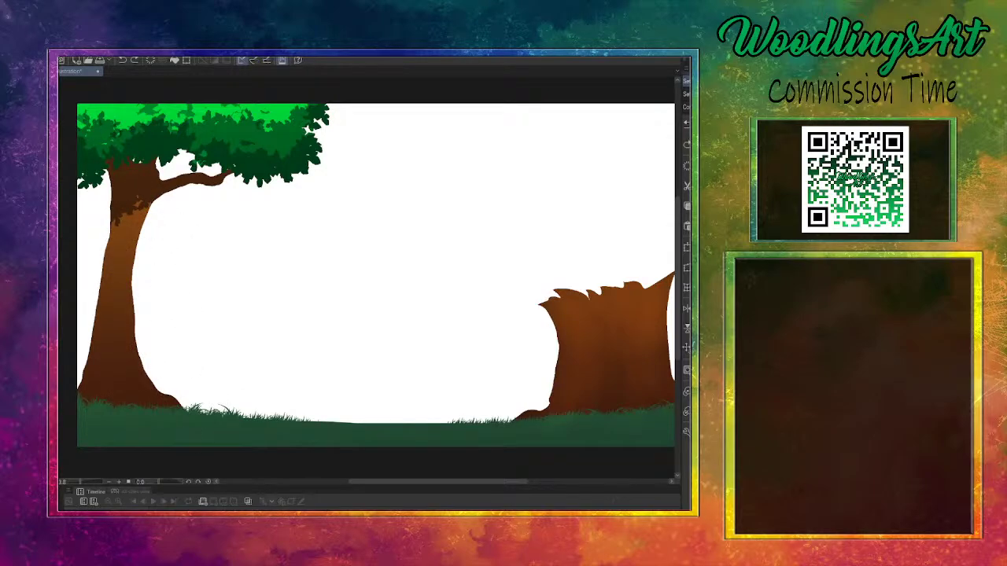
Try covering the whole left trunk with dark bark texture, using a larger brush for further passes, and undo the strokes
mouse_move(120, 206)
mouse_down()
mouse_move(102, 348)
mouse_move(105, 314)
mouse_up()
mouse_move(135, 213)
mouse_down()
mouse_move(118, 361)
mouse_move(132, 391)
mouse_move(137, 356)
mouse_move(149, 380)
mouse_move(128, 301)
mouse_move(140, 384)
mouse_move(127, 363)
mouse_move(125, 290)
mouse_move(142, 224)
mouse_move(160, 191)
mouse_move(211, 185)
mouse_move(231, 166)
mouse_move(217, 155)
mouse_move(122, 151)
mouse_up()
key(ctrl+z)
key(bracketright)
key(bracketright)
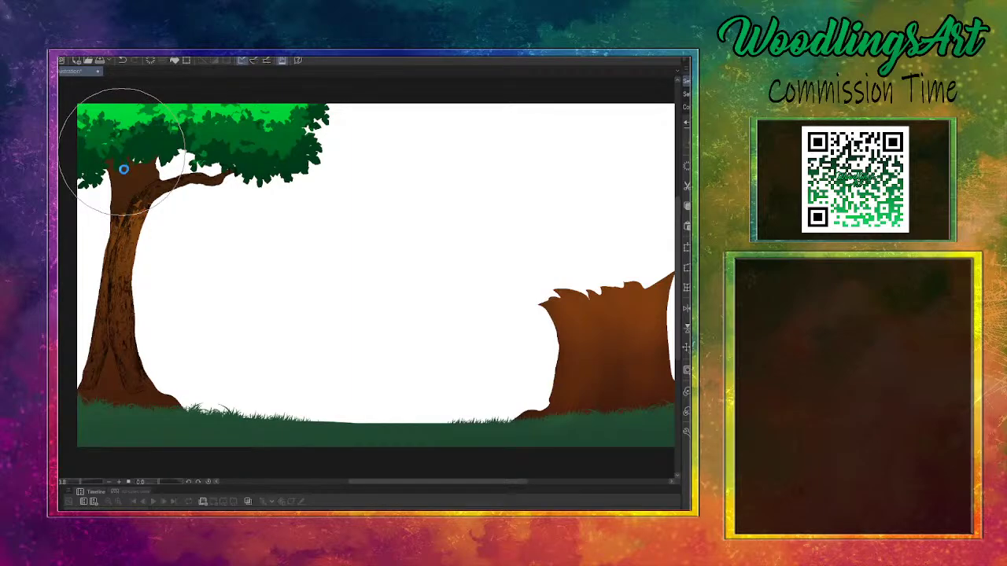
mouse_move(122, 151)
mouse_down()
mouse_move(135, 168)
mouse_move(123, 191)
mouse_move(134, 179)
mouse_move(118, 248)
mouse_move(144, 158)
mouse_move(135, 156)
mouse_move(151, 196)
mouse_move(175, 153)
mouse_move(135, 193)
mouse_move(126, 169)
mouse_up()
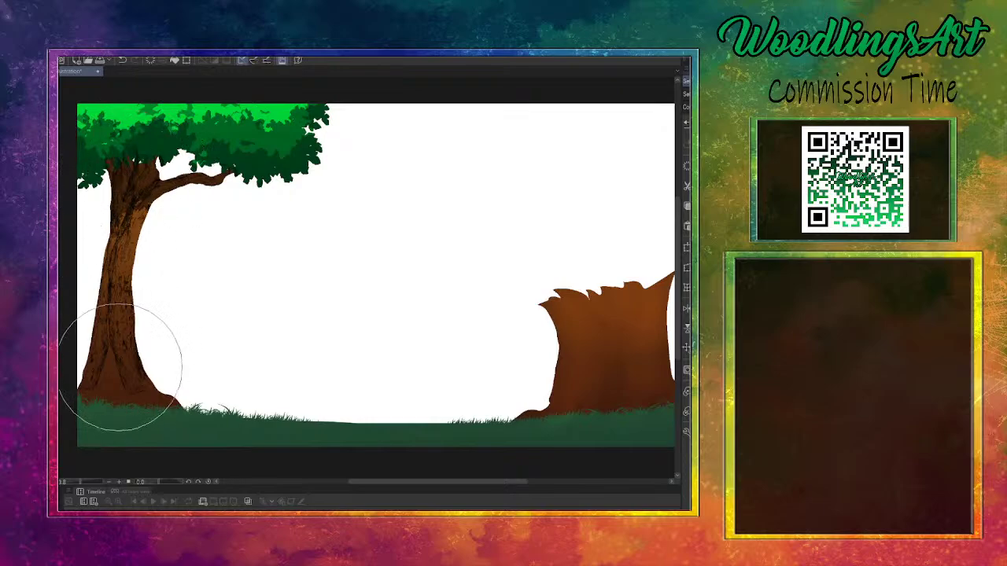
mouse_move(119, 368)
mouse_down()
mouse_move(115, 306)
mouse_move(124, 395)
mouse_move(153, 411)
mouse_move(131, 376)
mouse_move(177, 418)
mouse_move(140, 364)
mouse_move(186, 418)
mouse_move(127, 392)
mouse_move(81, 401)
mouse_move(102, 374)
mouse_move(102, 351)
mouse_move(118, 410)
mouse_move(153, 240)
mouse_move(101, 307)
mouse_move(93, 363)
mouse_move(131, 302)
mouse_move(131, 337)
mouse_move(158, 399)
mouse_move(126, 300)
mouse_move(140, 225)
mouse_move(119, 373)
mouse_move(116, 302)
mouse_up()
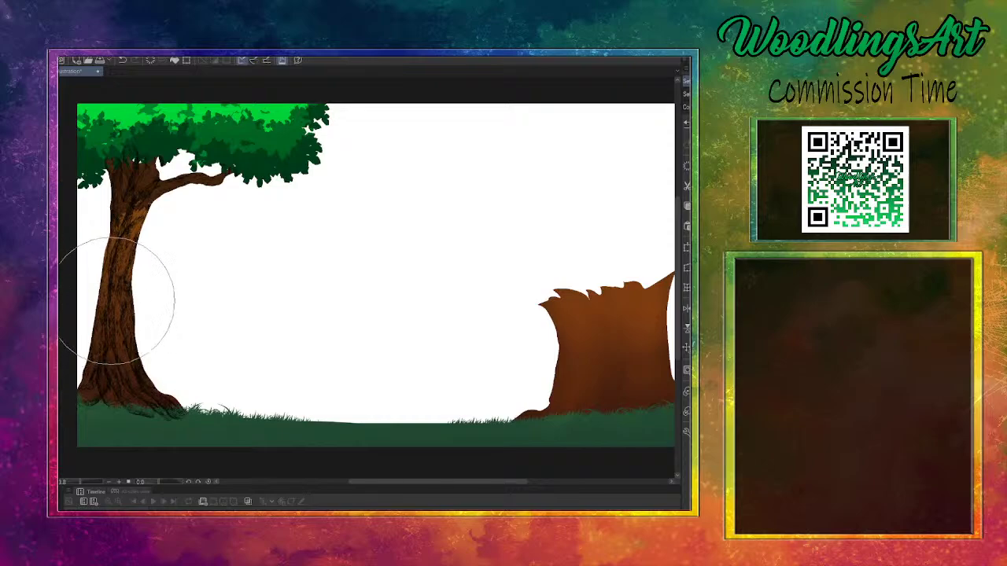
key(ctrl+z)
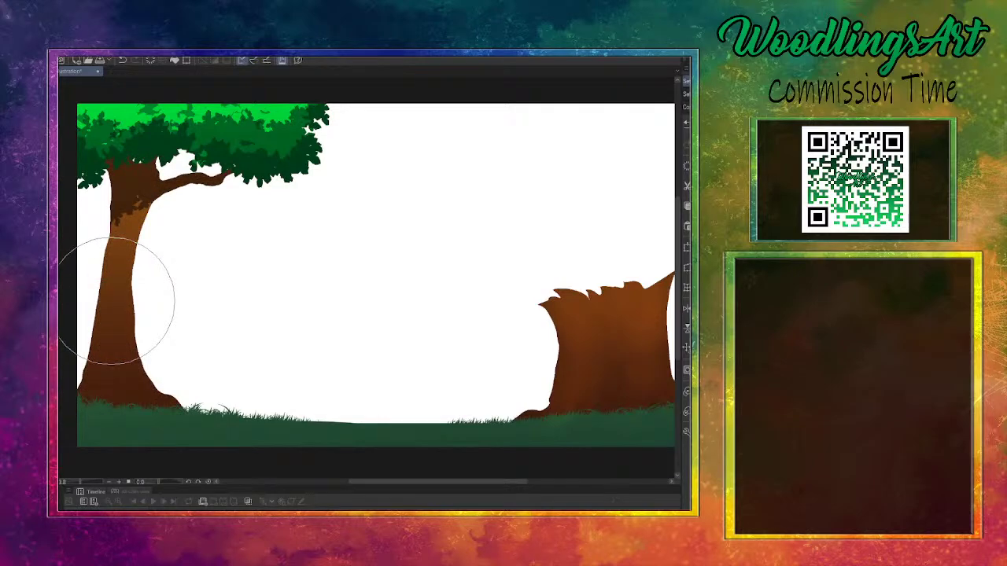
Reduce the brush size and draw thin dark bark lines down the left tree's trunk from the canopy to the roots
key(bracketleft)
key(bracketleft)
key(bracketleft)
drag(148, 192, 131, 236)
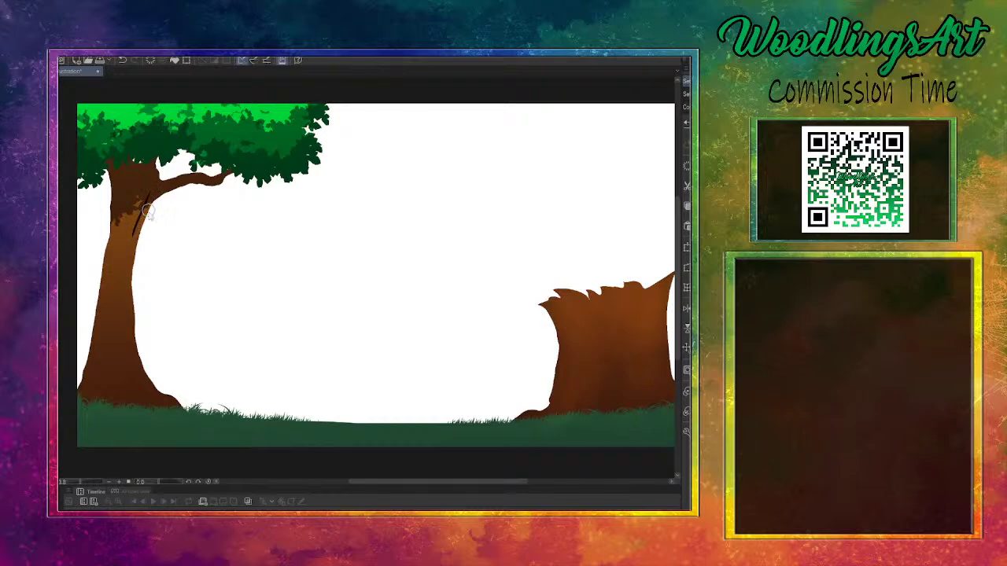
key(ctrl+z)
drag(145, 202, 130, 259)
drag(138, 196, 103, 288)
drag(110, 222, 106, 263)
drag(124, 211, 102, 257)
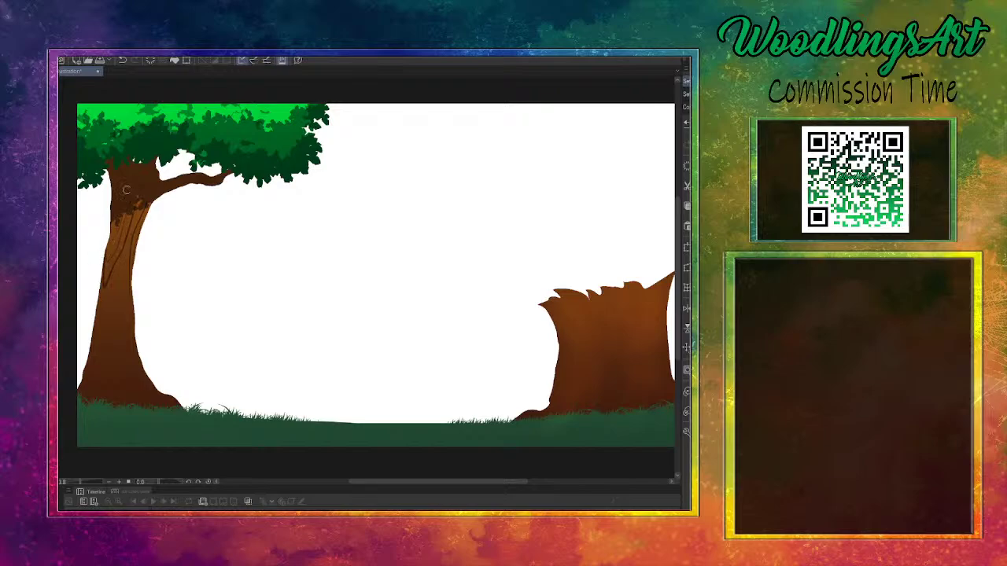
drag(121, 191, 110, 219)
drag(113, 402, 158, 406)
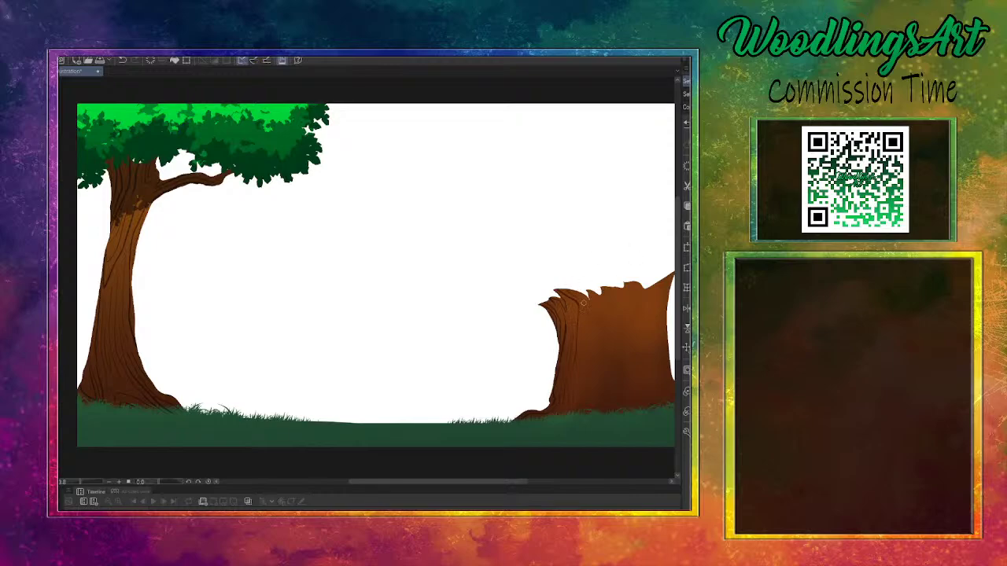
Draw dark wood-grain lines down the stump and paint shadows along its left edge, base and jagged top
drag(580, 341, 582, 367)
drag(582, 295, 589, 396)
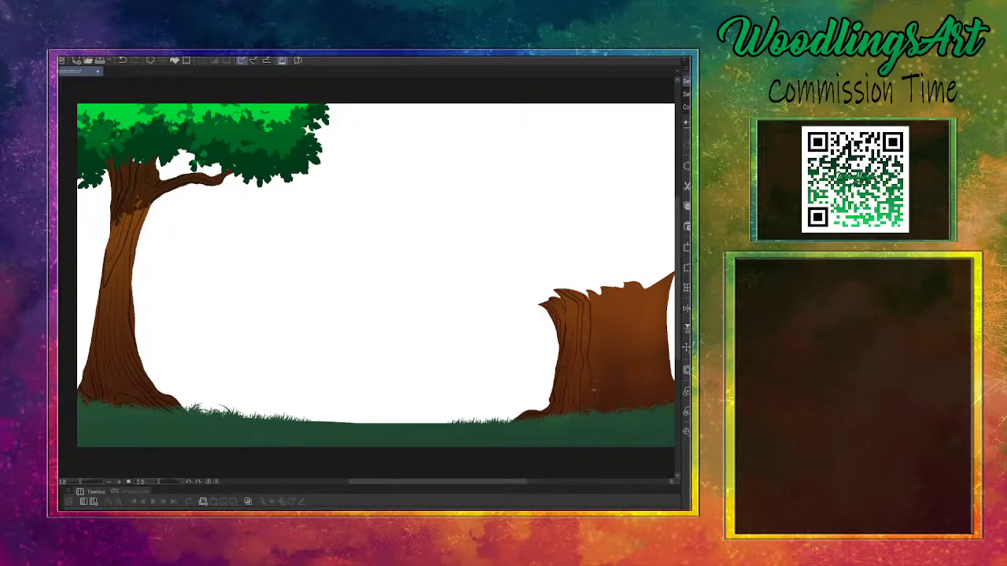
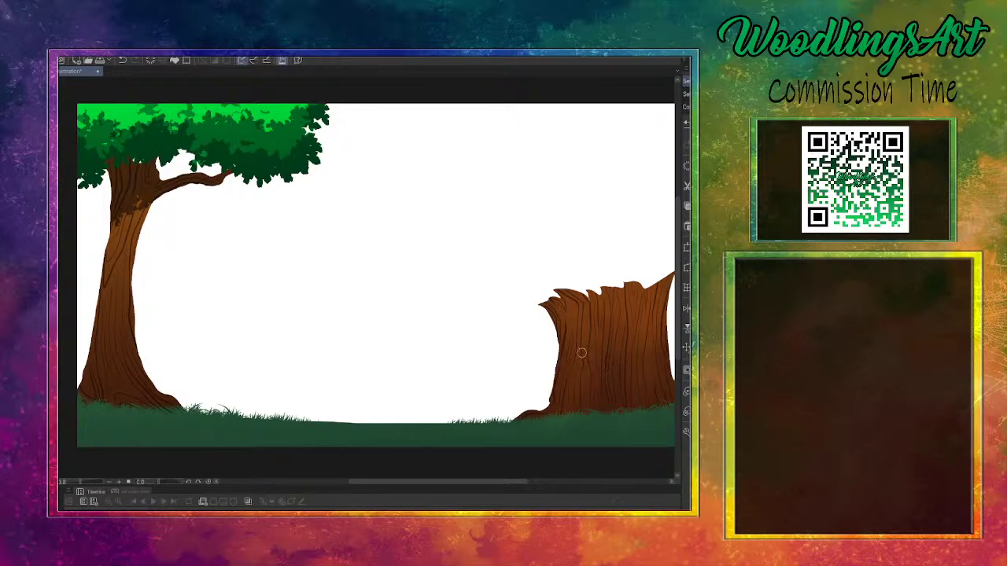
mouse_move(555, 289)
mouse_down()
mouse_move(572, 328)
mouse_move(555, 298)
mouse_move(563, 304)
mouse_move(571, 326)
mouse_move(537, 305)
mouse_move(555, 330)
mouse_move(557, 374)
mouse_move(563, 354)
mouse_move(544, 411)
mouse_move(575, 330)
mouse_up()
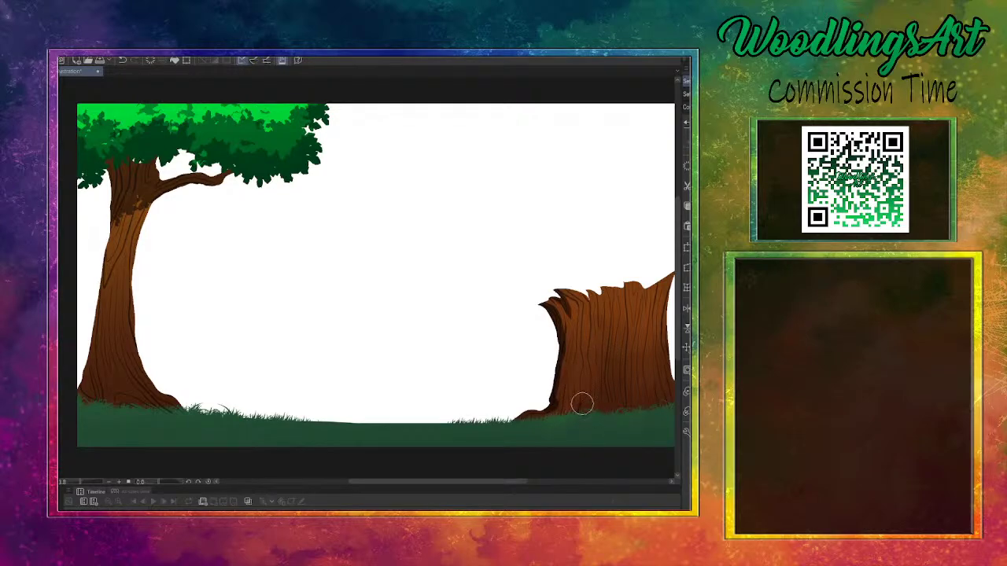
drag(580, 409, 579, 416)
drag(578, 402, 564, 416)
mouse_move(606, 288)
mouse_down()
mouse_move(601, 299)
mouse_move(587, 284)
mouse_up()
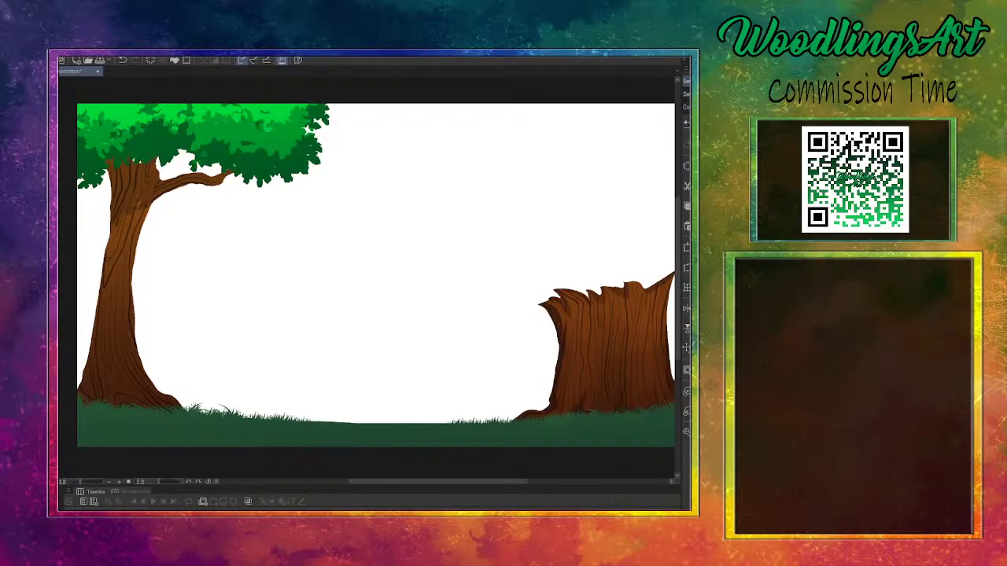
Soften the painted shading with a Gaussian blur at a strength of 50.20
right_click(626, 225)
key(Escape)
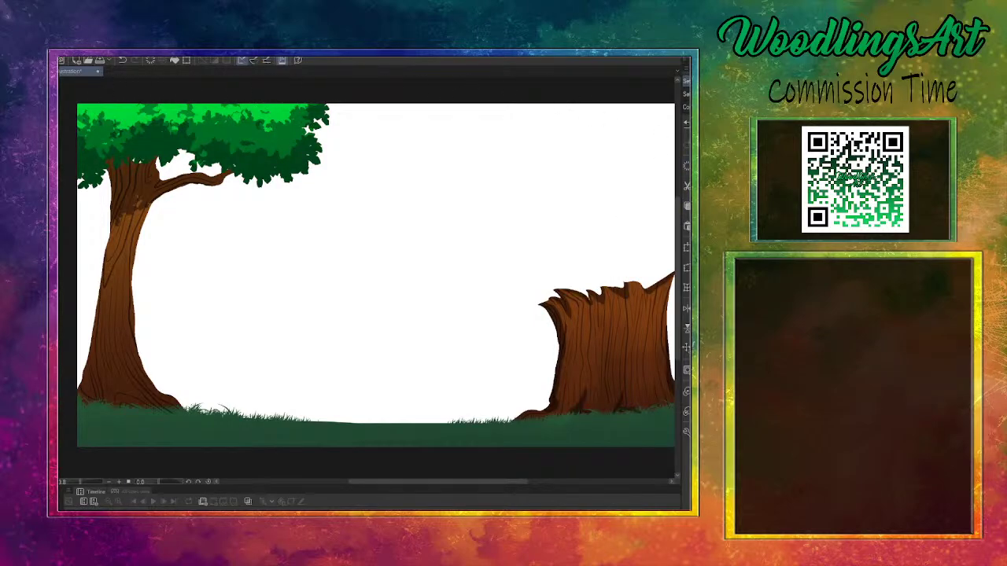
click(100, 60)
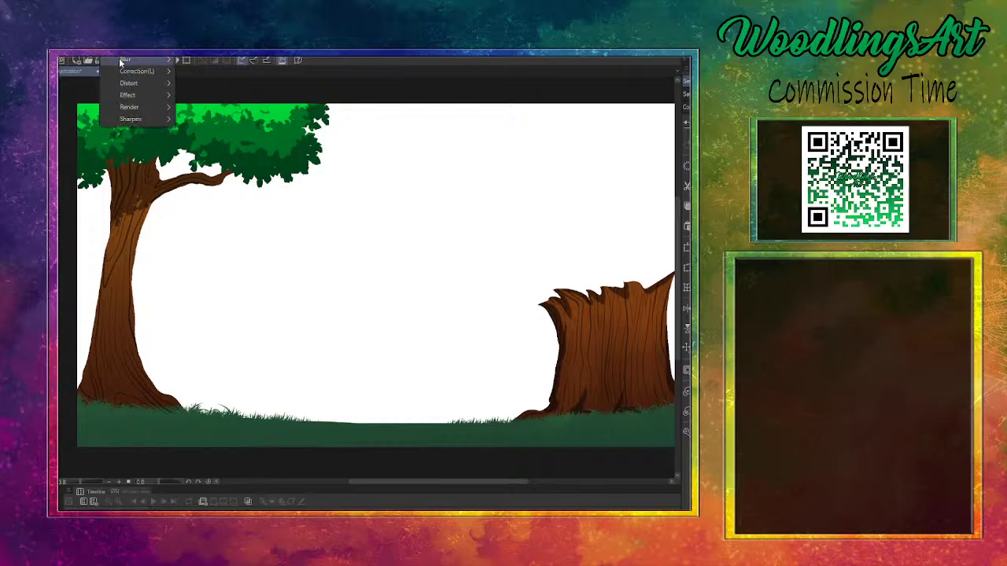
mouse_move(157, 60)
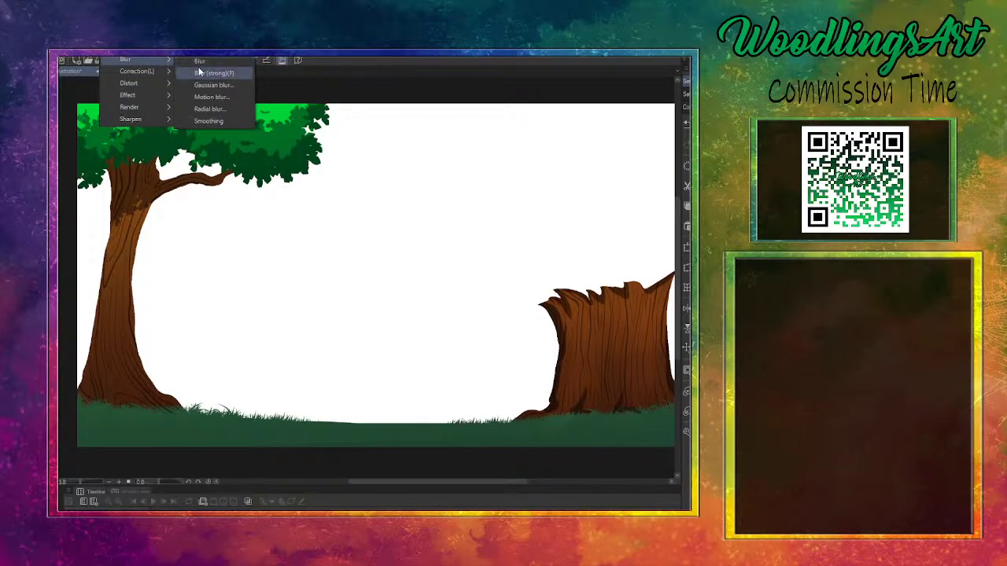
click(213, 84)
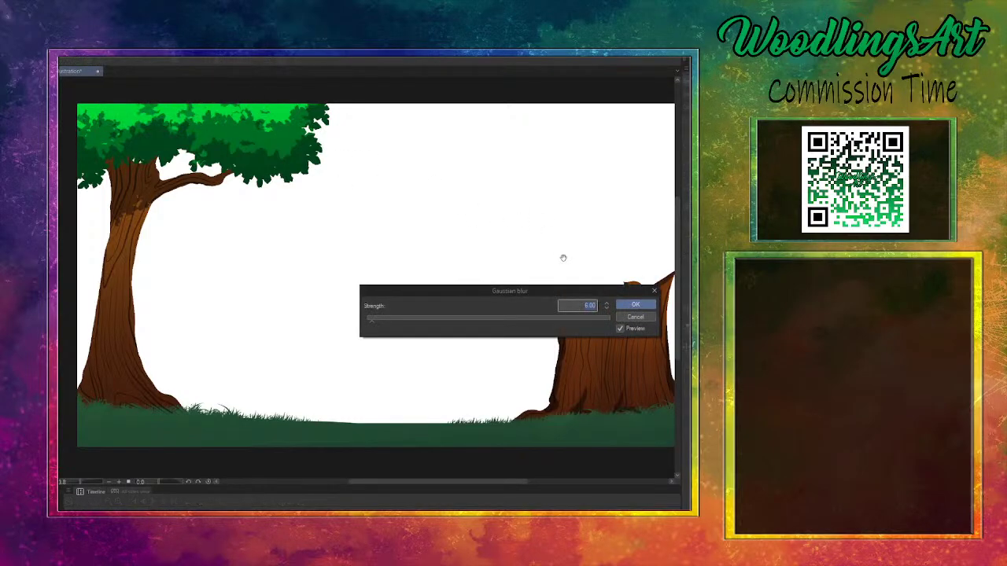
click(425, 319)
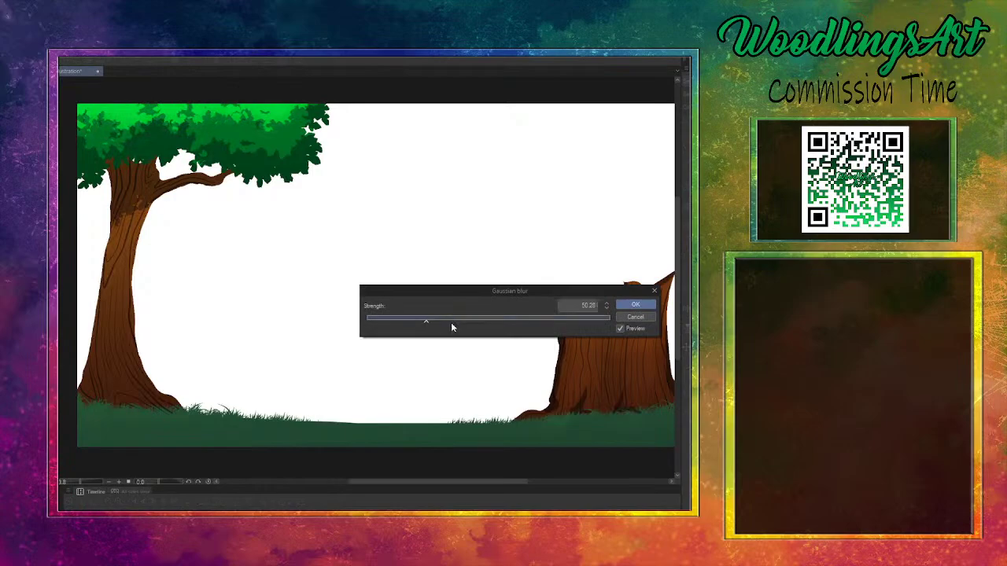
click(636, 304)
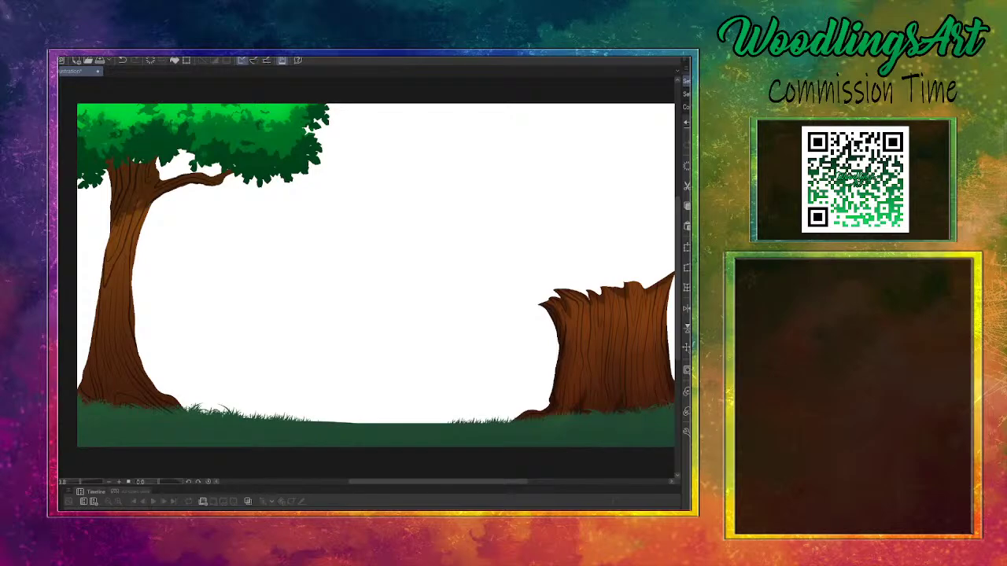
Clear the artwork from the entire canvas and remove the selection
click(396, 225)
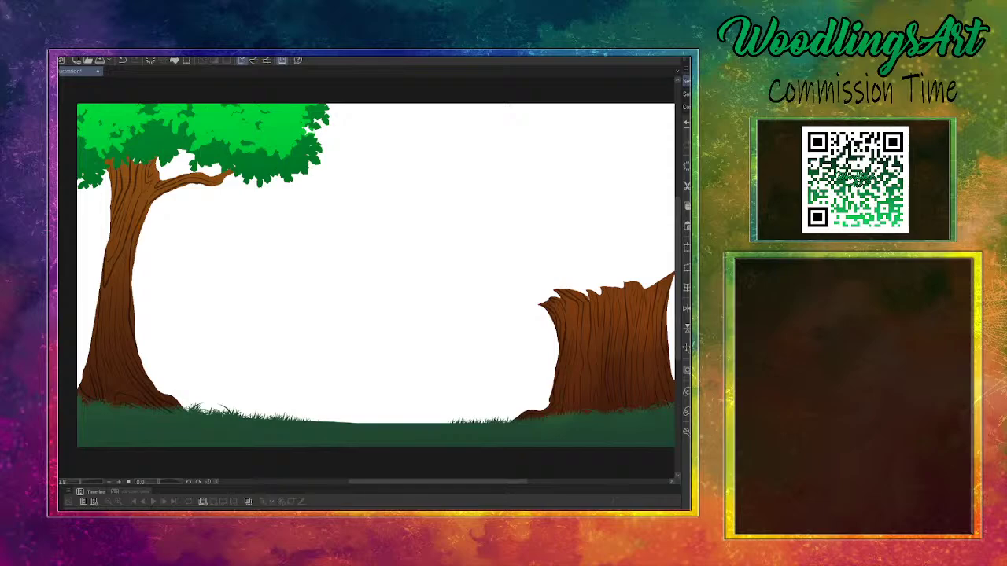
key(ctrl+a)
key(Delete)
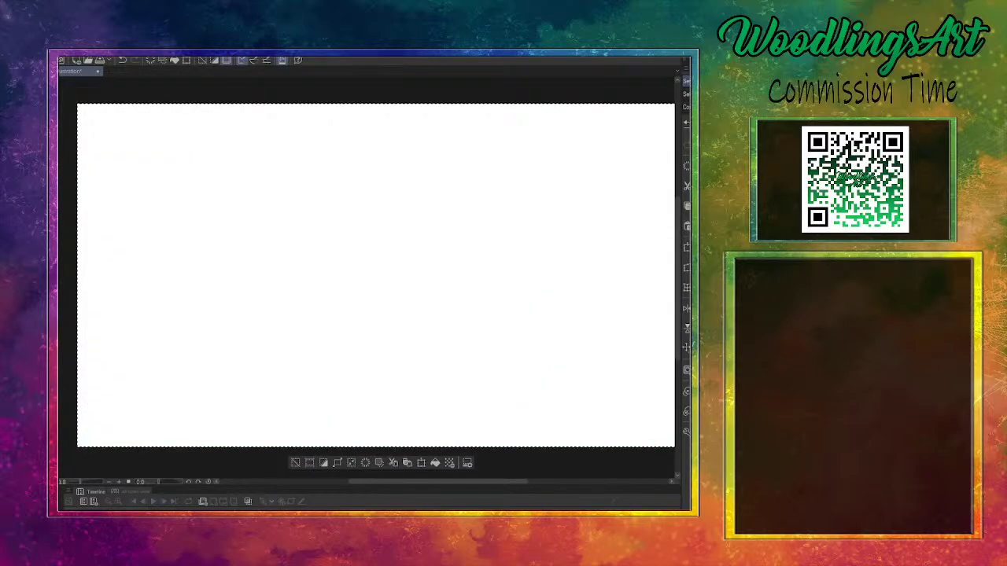
key(ctrl+d)
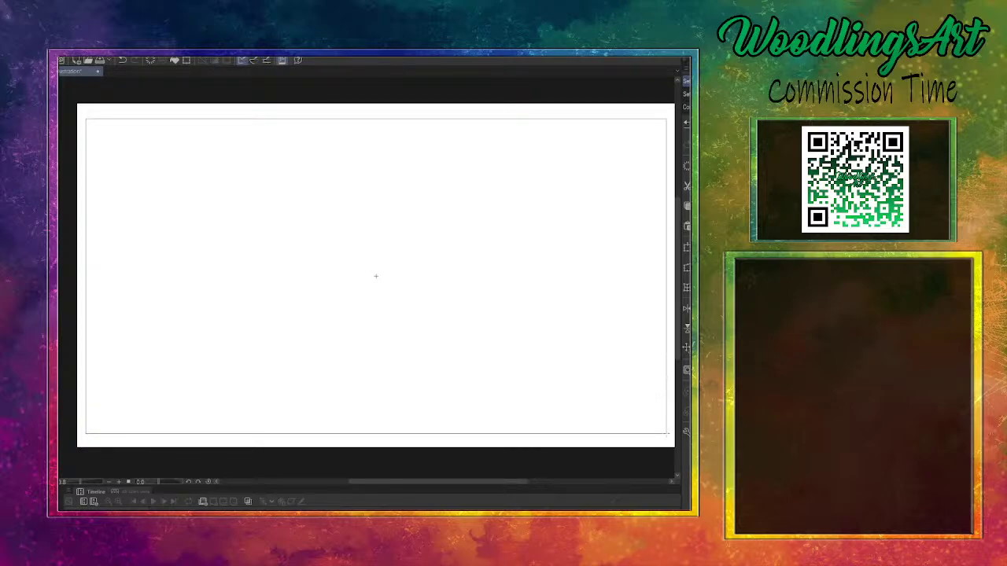
Select a large rectangle slightly inside the canvas edges, invert the selection, and fill the resulting border with black
drag(375, 276, 537, 331)
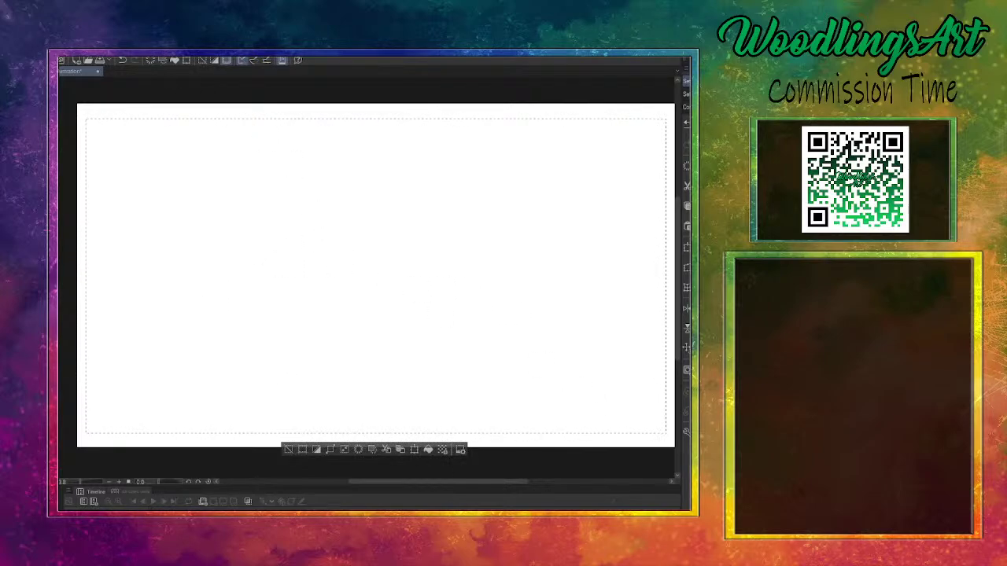
click(79, 52)
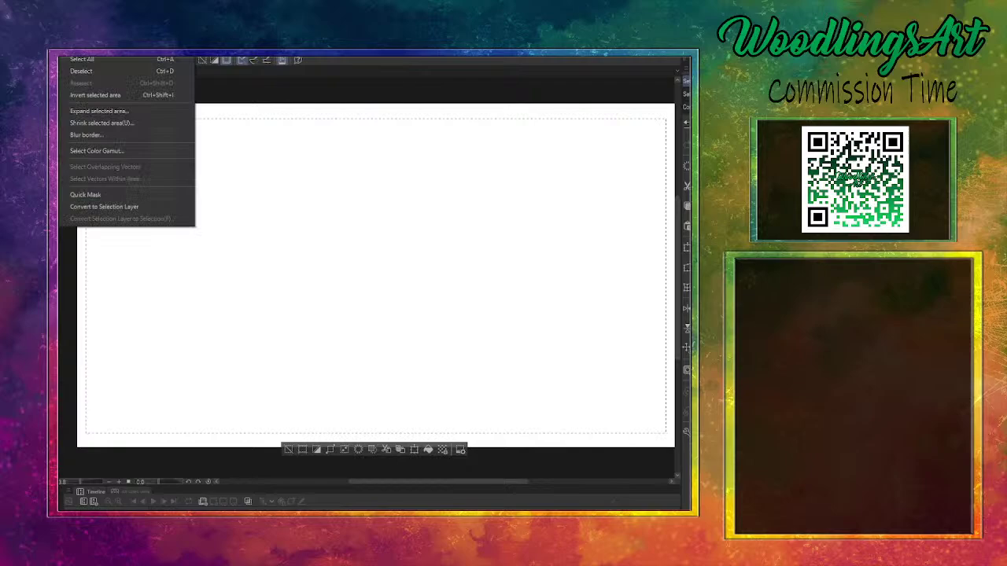
click(80, 95)
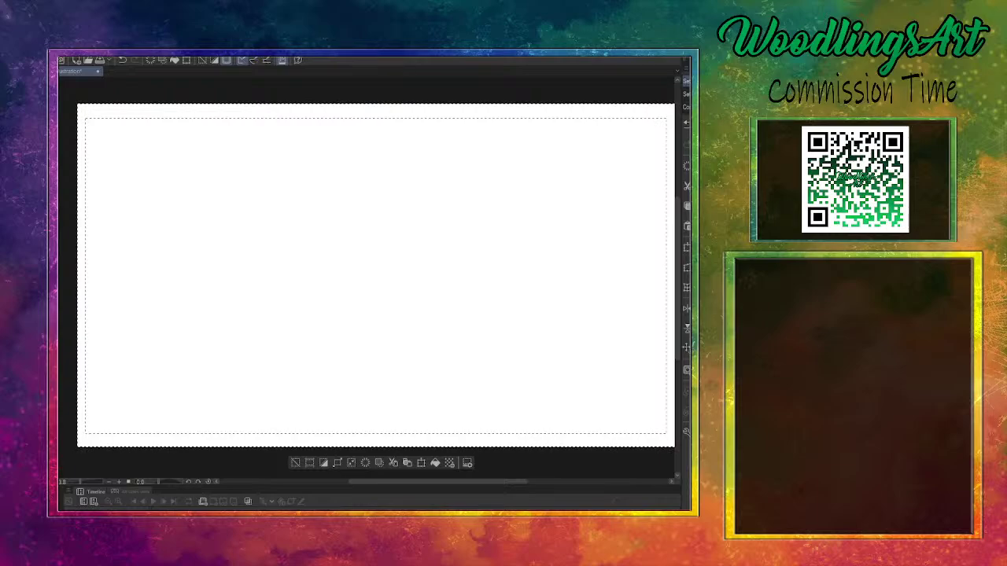
click(81, 171)
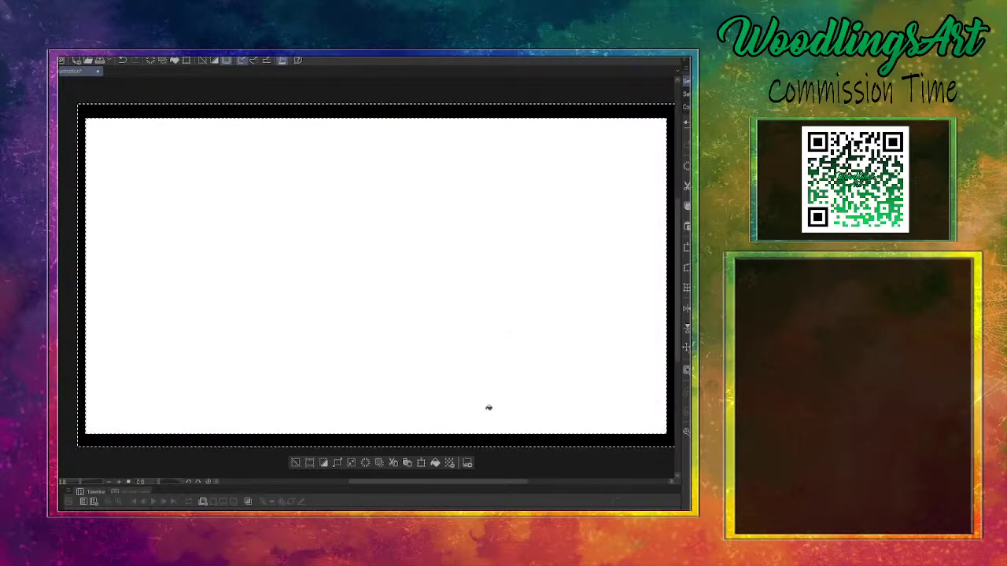
Replace the selection with a full-height strip along the canvas's right side and fill it with black
drag(460, 483, 500, 493)
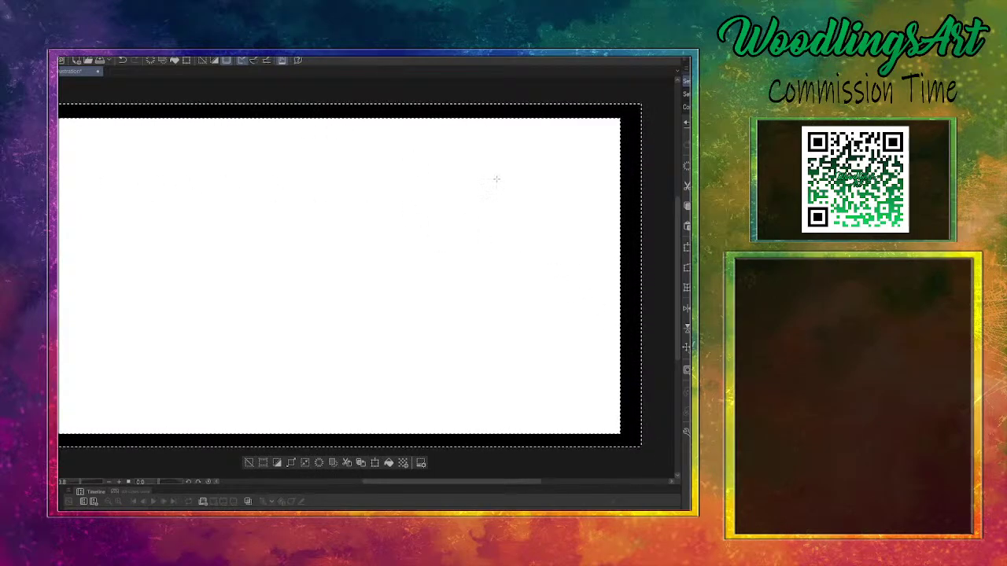
key(ctrl+d)
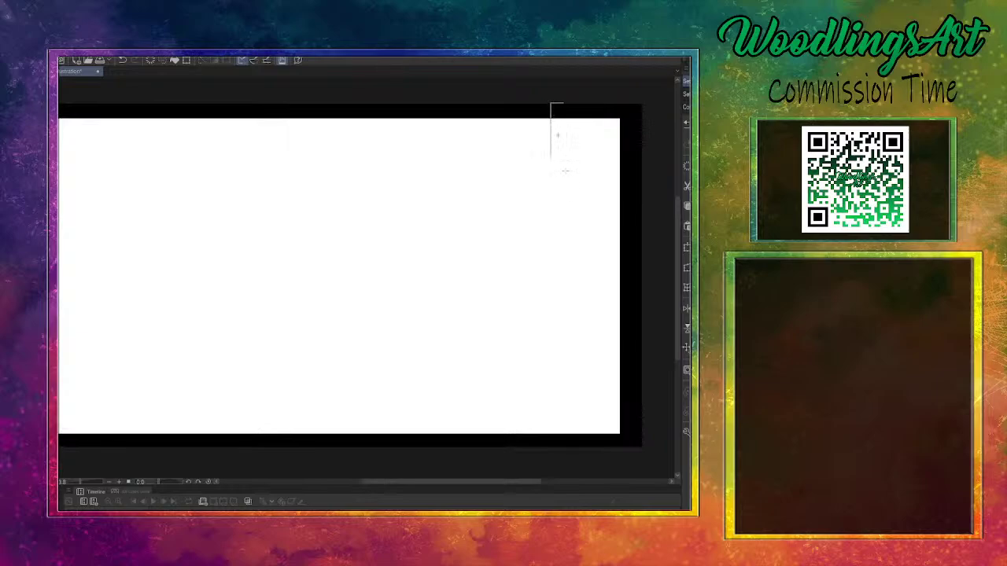
drag(564, 169, 641, 447)
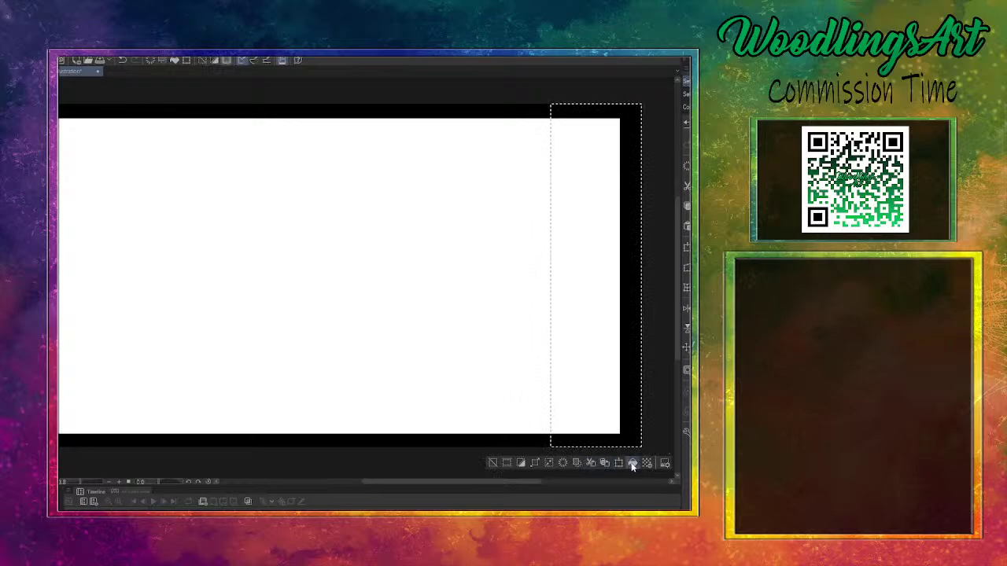
click(633, 463)
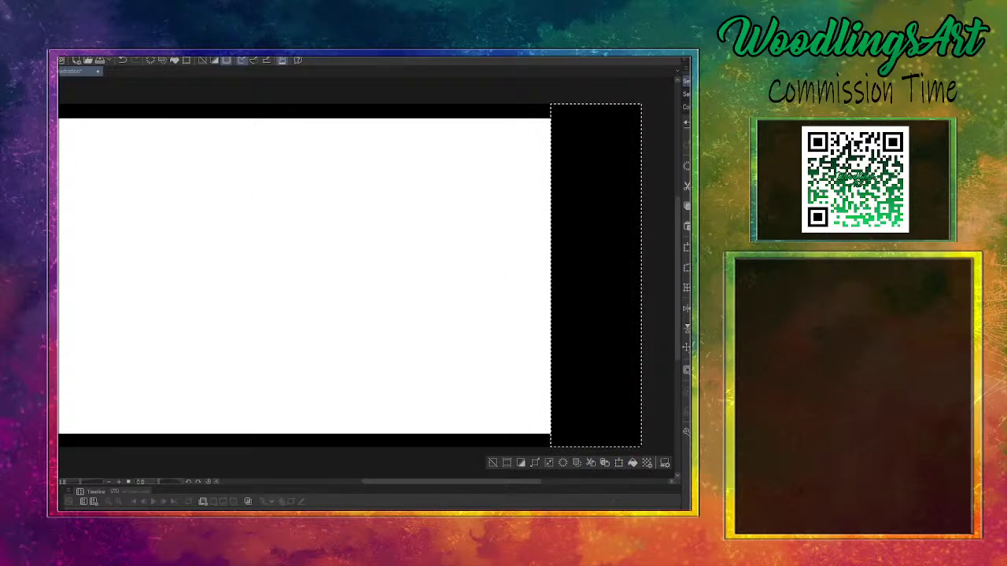
Stretch the black strip on the canvas's right side further inward and deselect it
key(ctrl+t)
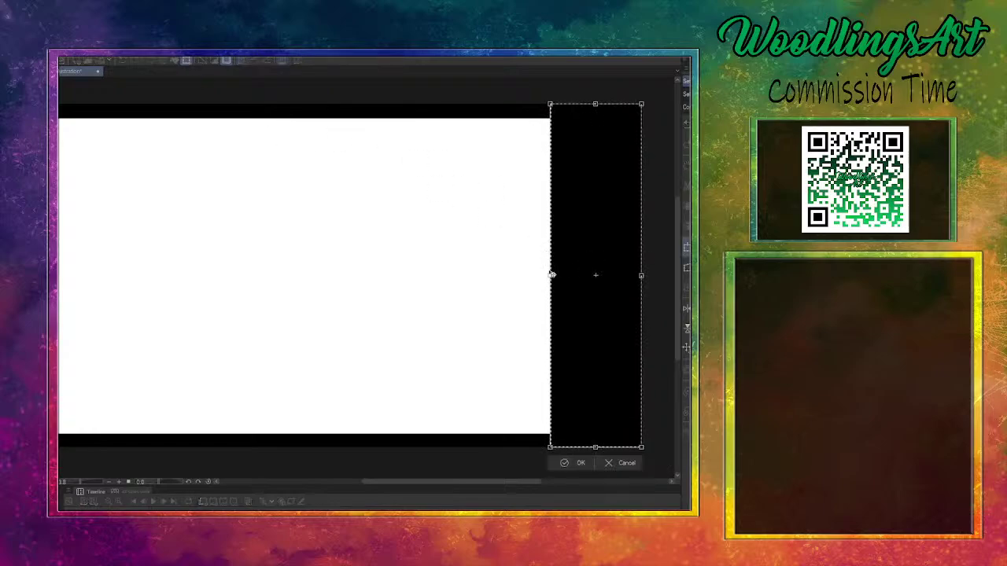
drag(550, 276, 531, 277)
drag(515, 279, 493, 285)
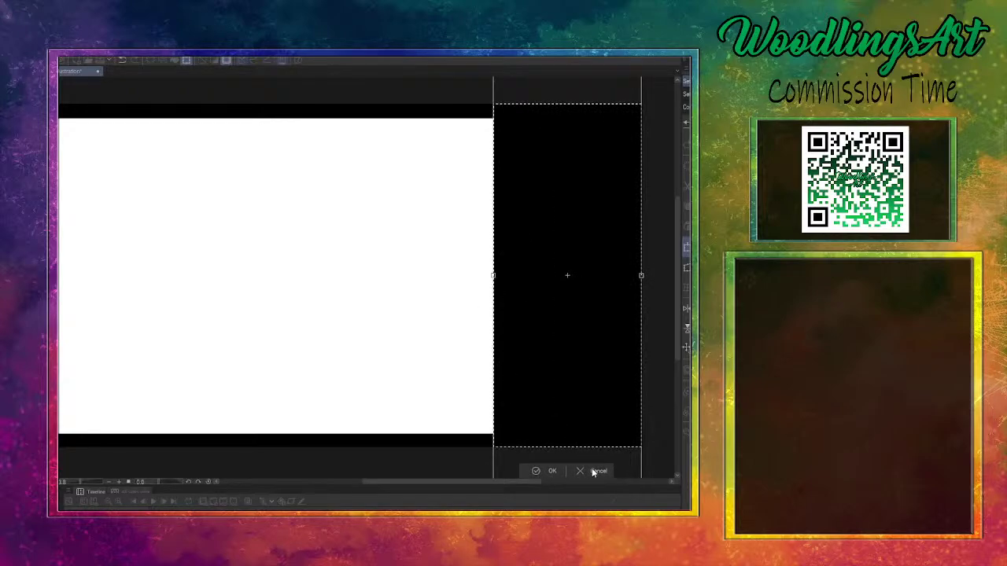
click(553, 471)
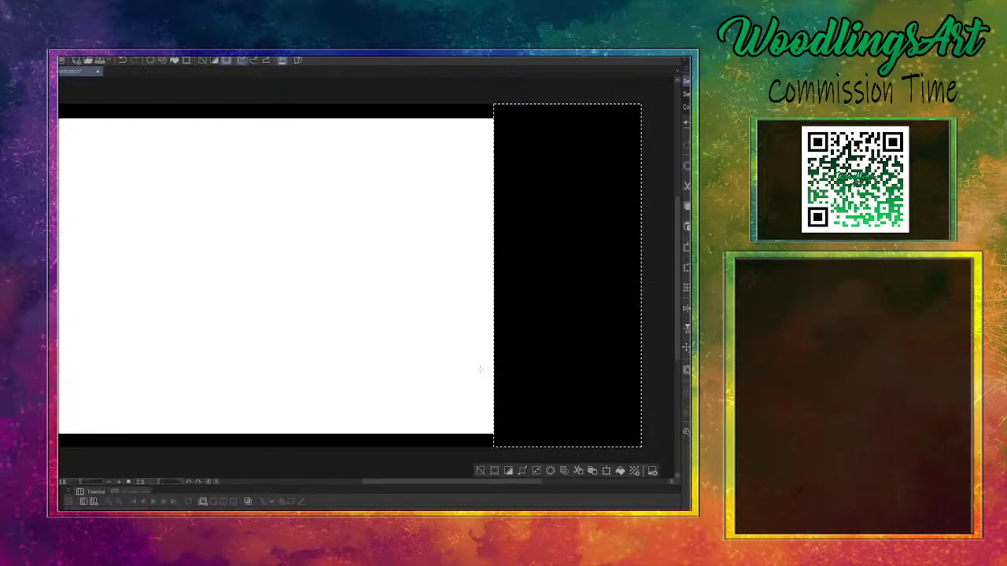
key(ctrl+d)
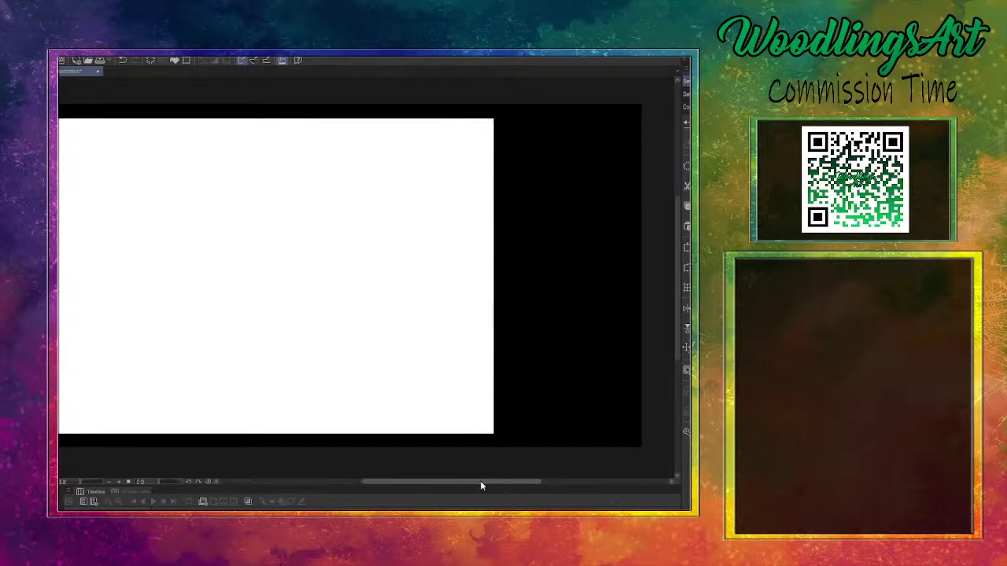
Create a new illustration canvas 11 px wide and 17 px high at a resolution of 300
mouse_move(479, 481)
mouse_down()
mouse_move(452, 482)
mouse_move(461, 483)
mouse_up()
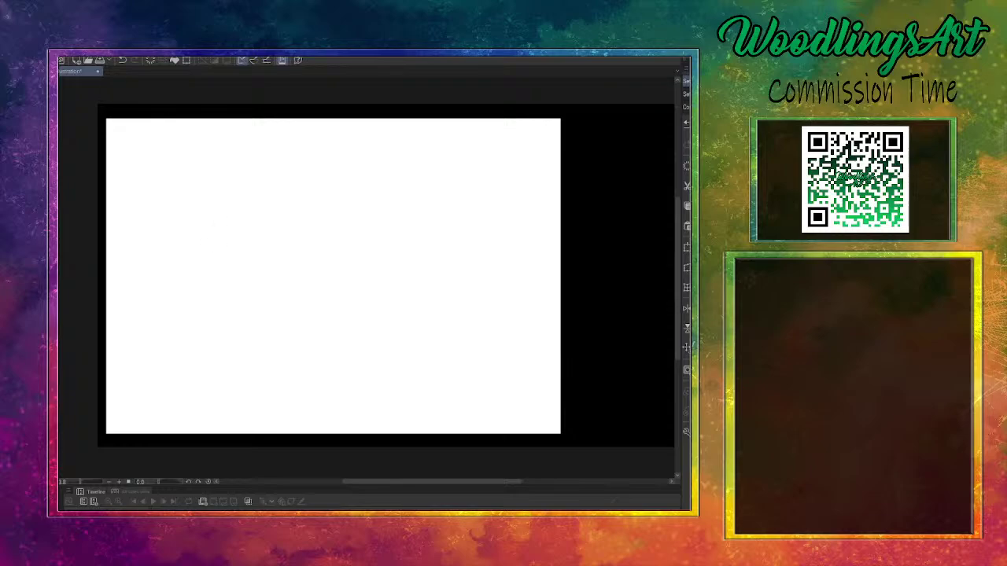
key(ctrl+n)
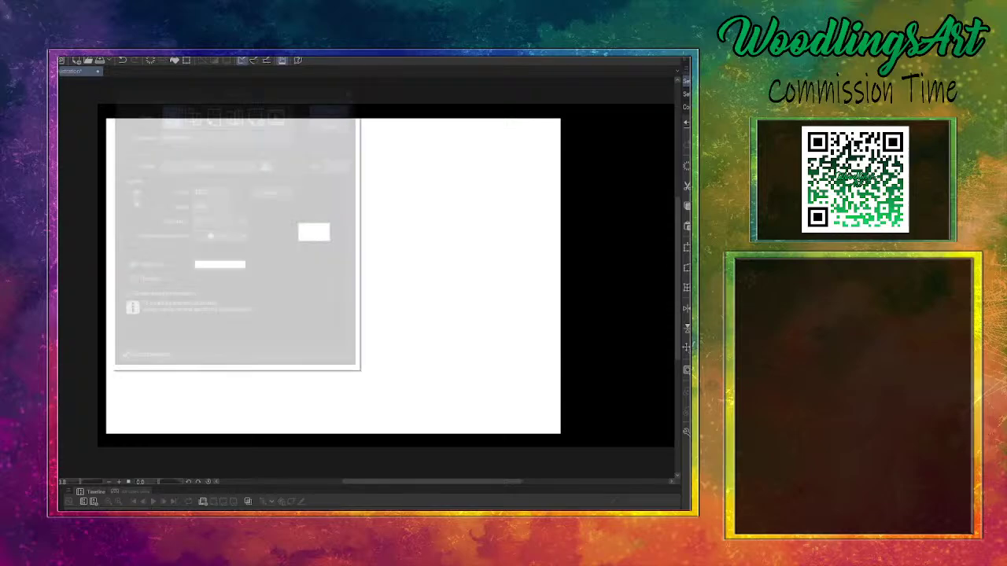
click(240, 164)
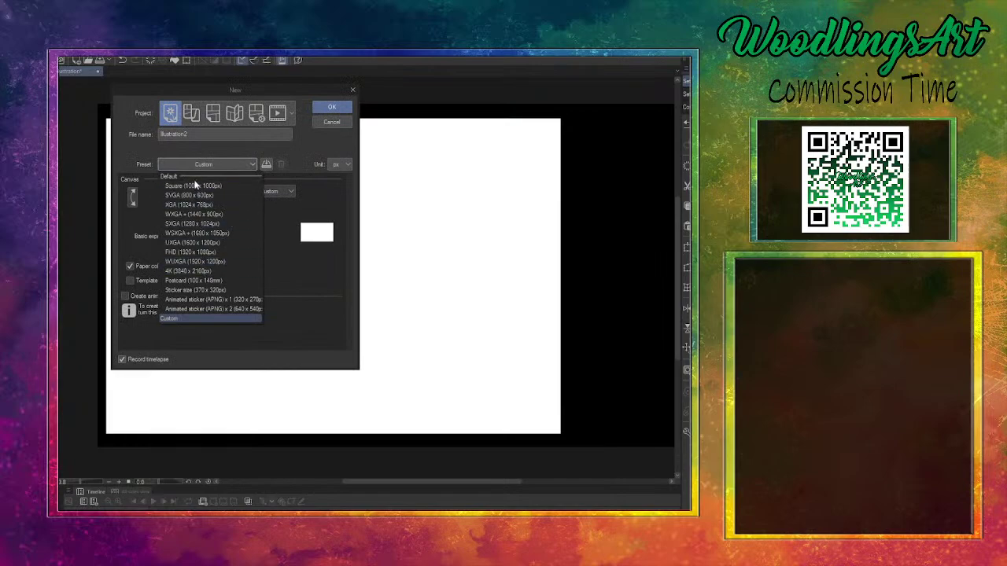
click(236, 163)
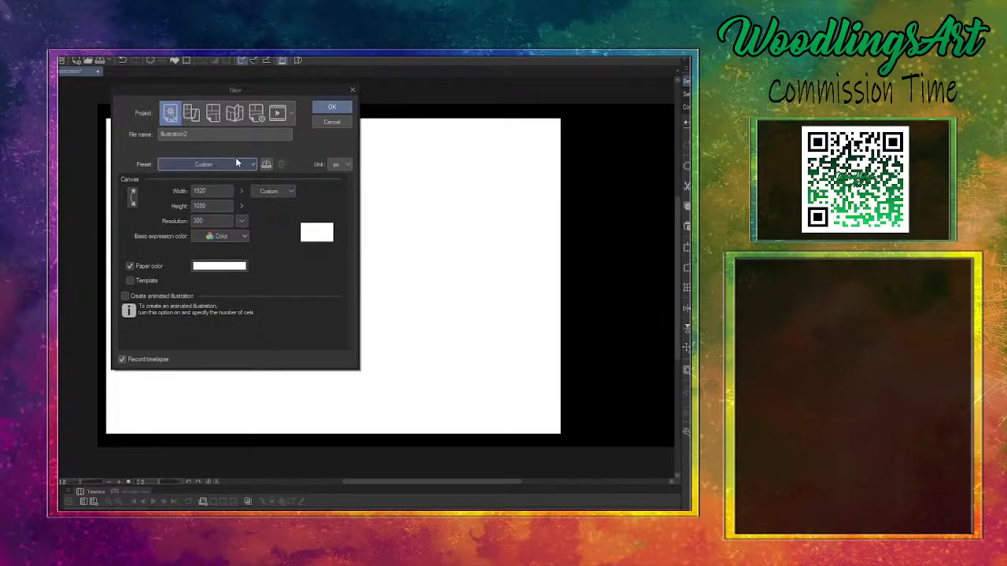
click(223, 206)
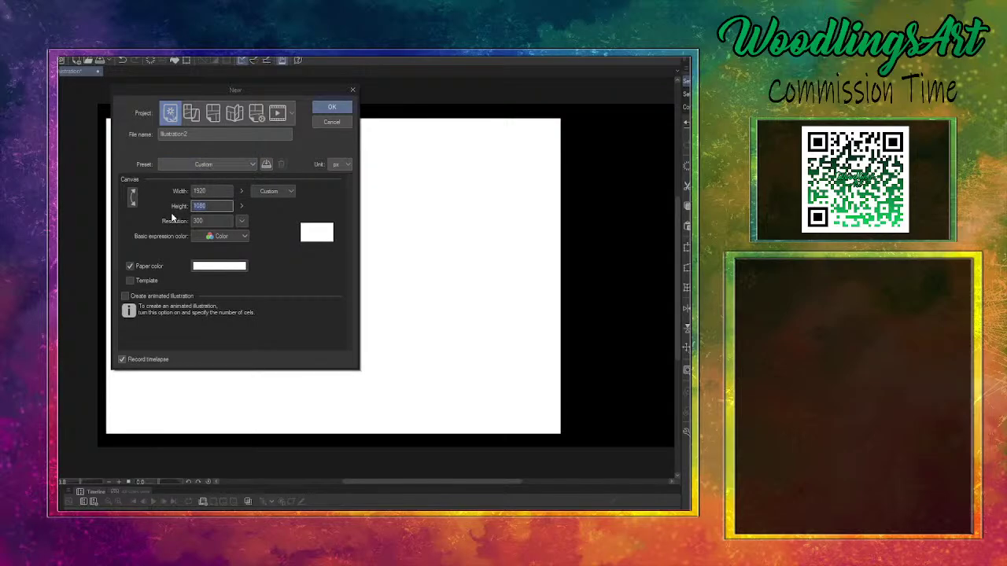
text(17)
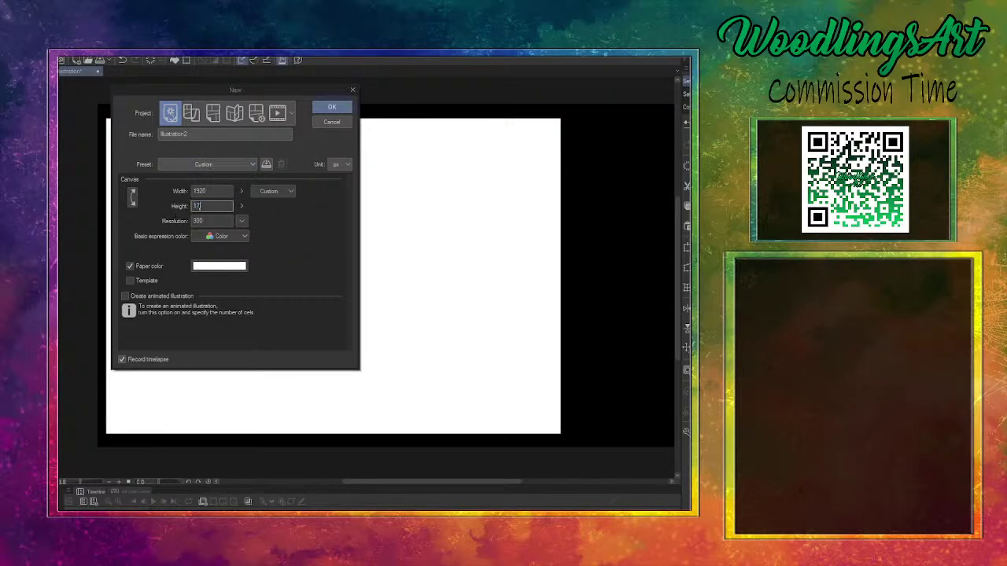
key(shift+Tab)
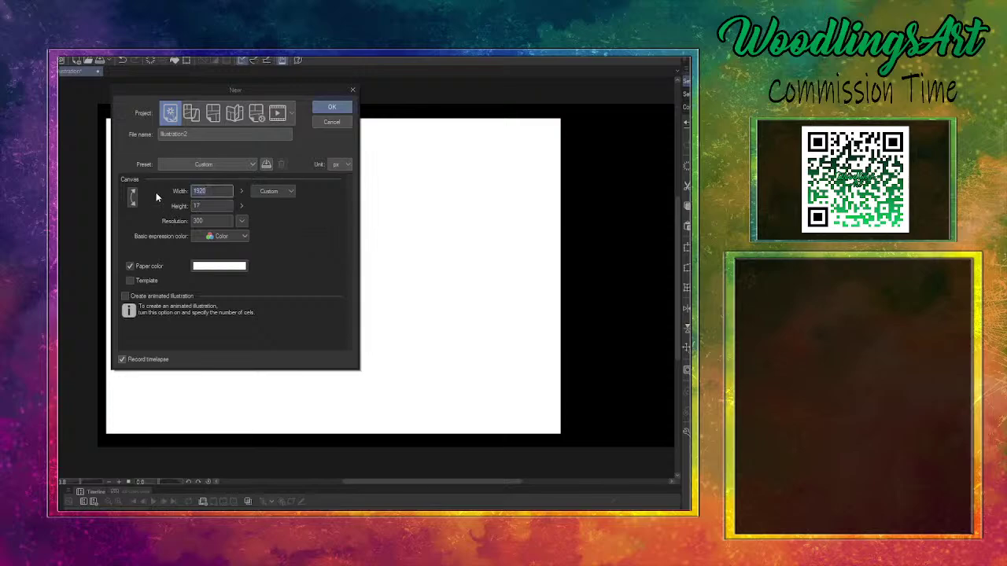
text(11)
click(333, 111)
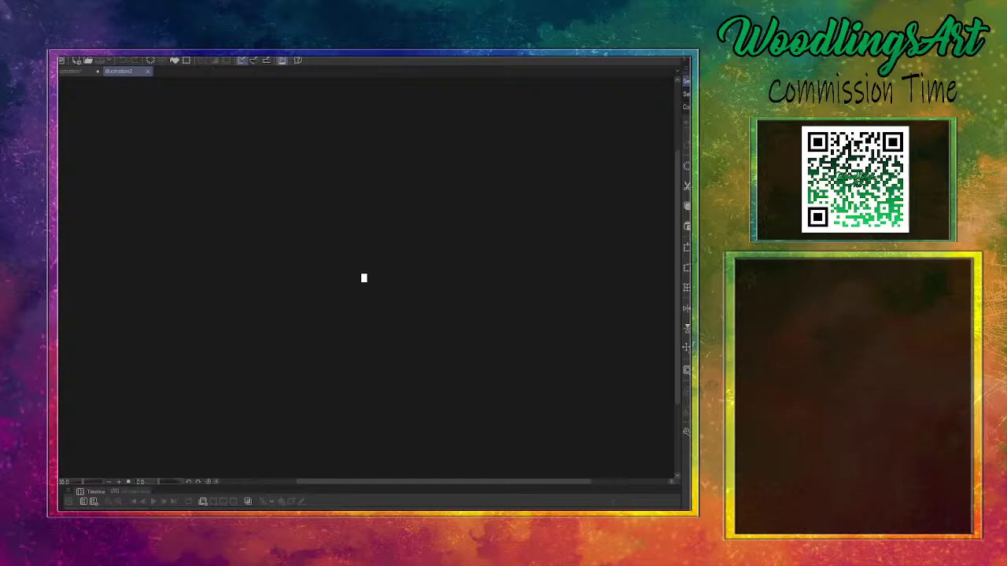
scroll(344, 294, up, 5)
scroll(450, 312, down, 1)
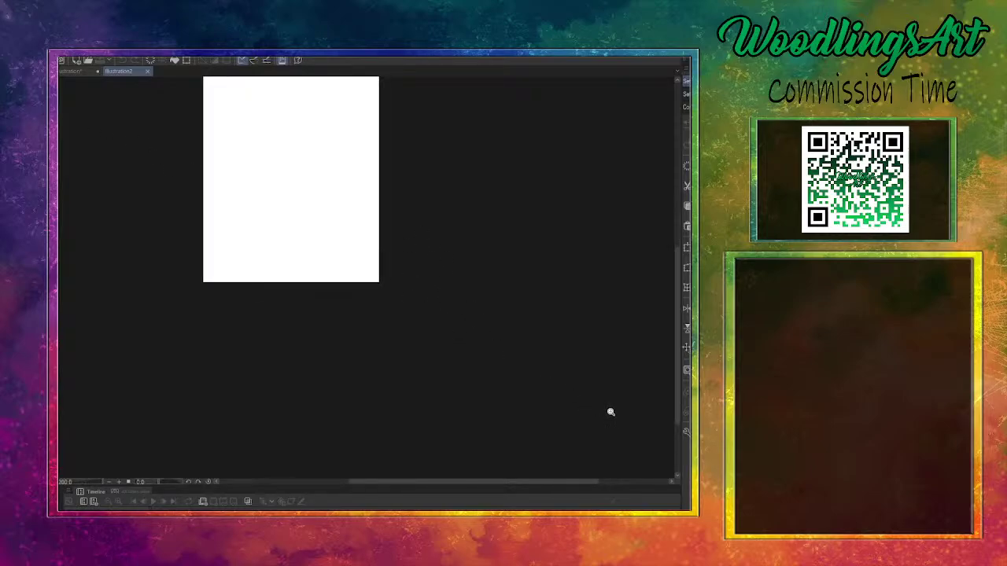
drag(680, 346, 675, 288)
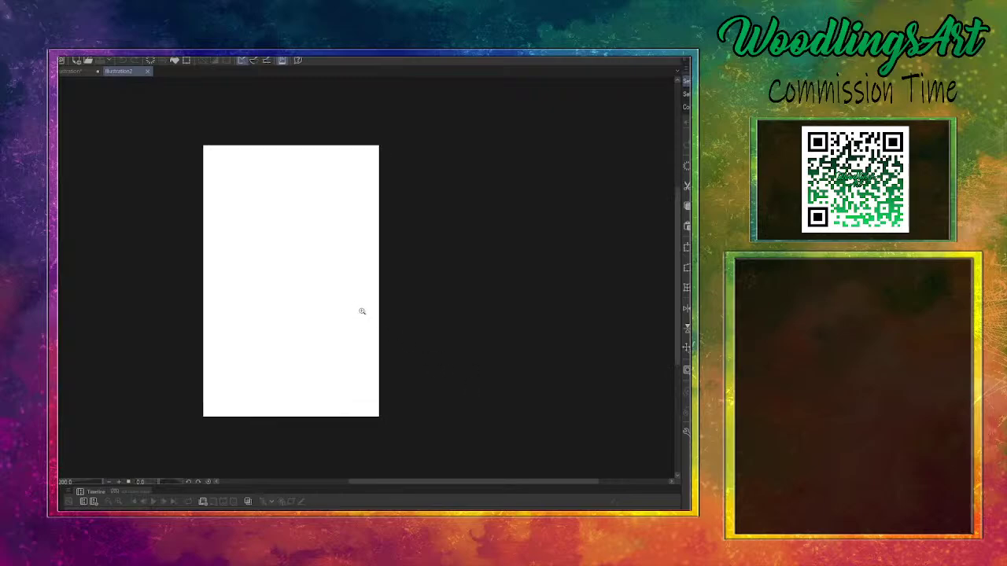
drag(550, 482, 519, 482)
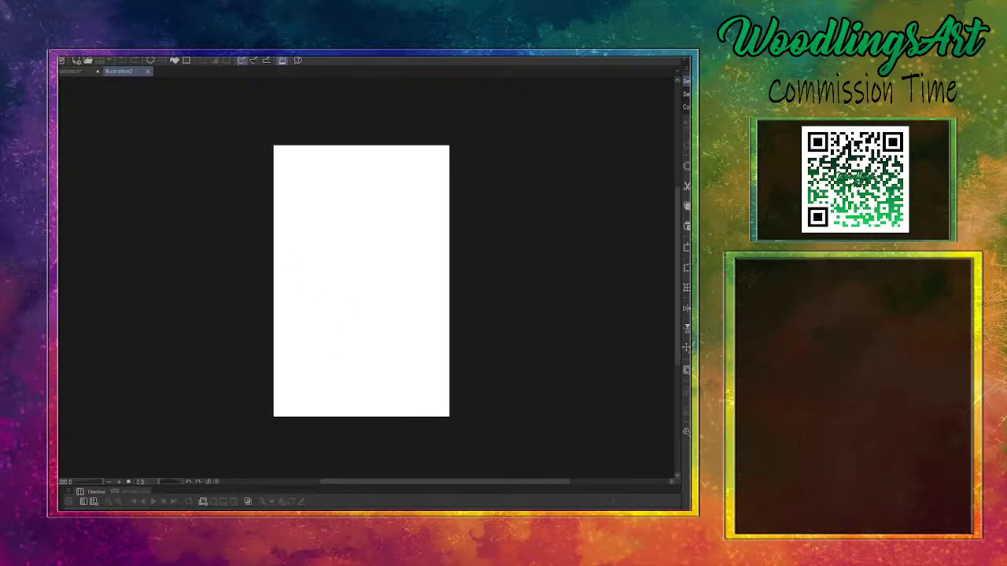
Try to enlarge the tiny canvas through its image resolution settings, and close that document
key(alt+e)
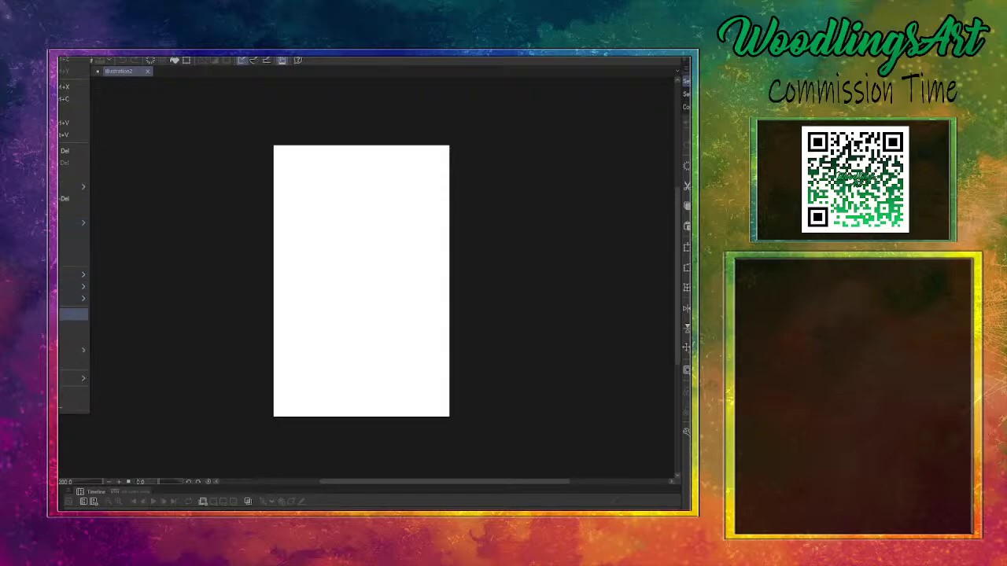
key(Escape)
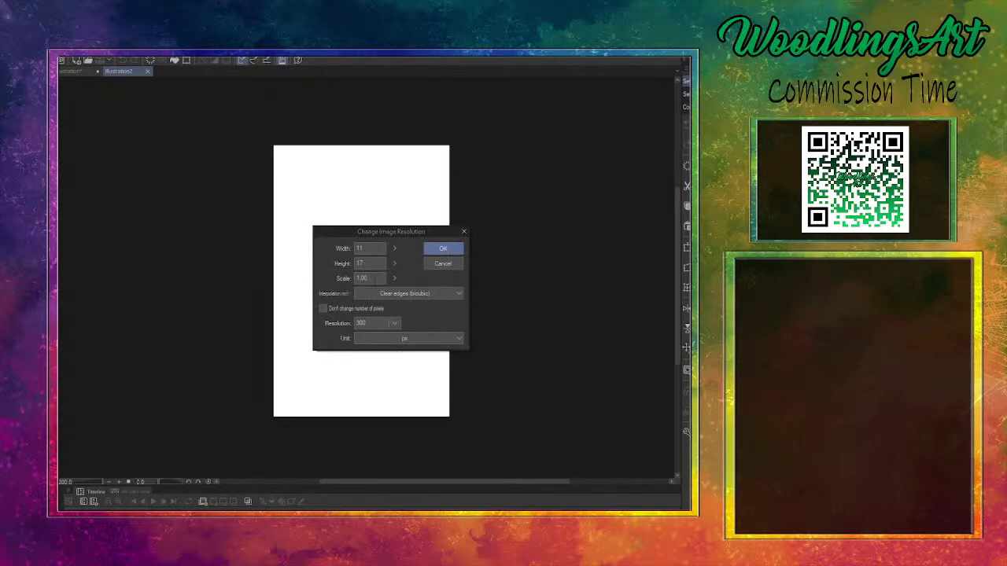
key(Tab)
text(300)
double_click(370, 264)
text(11)
double_click(369, 249)
click(393, 294)
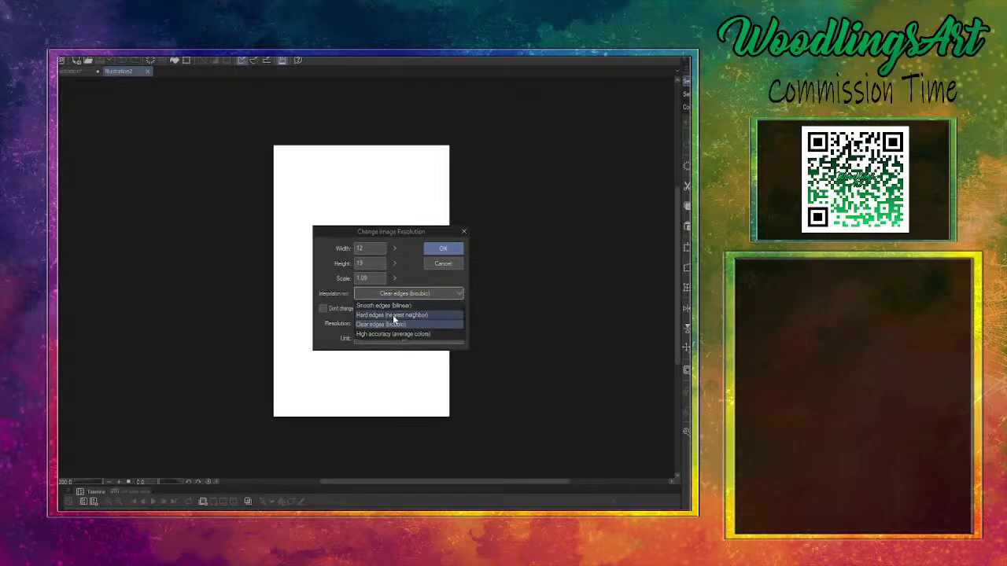
click(445, 266)
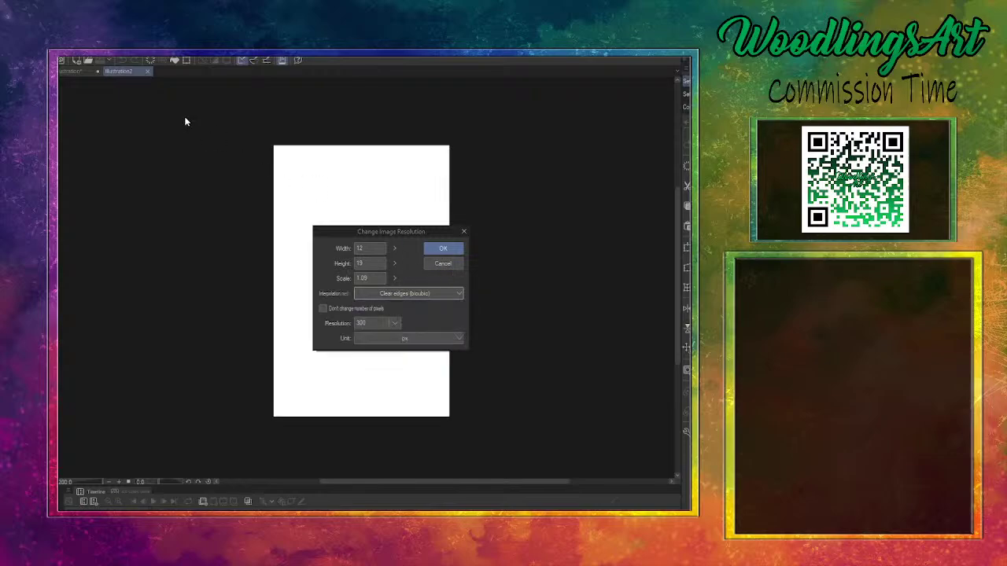
click(443, 264)
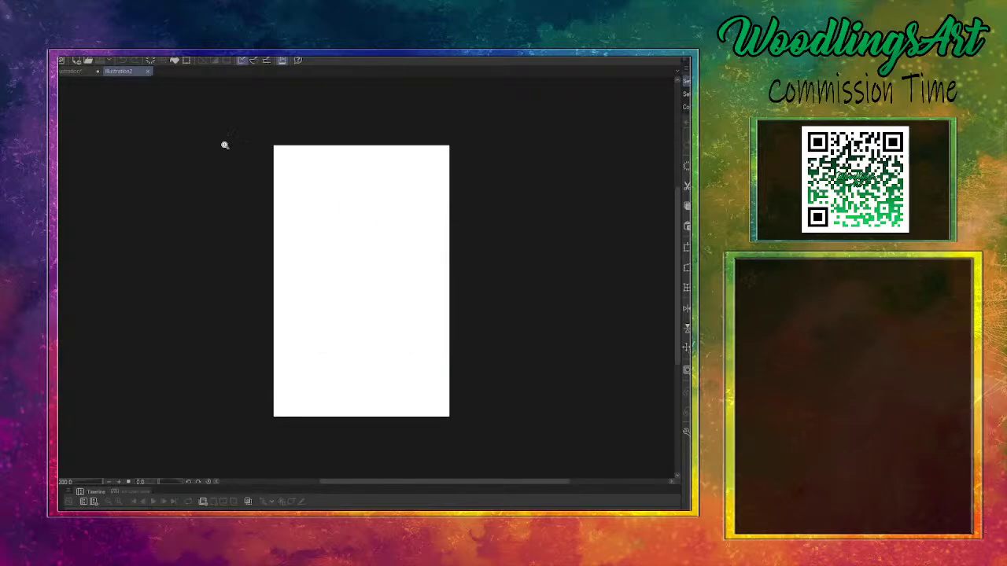
click(147, 71)
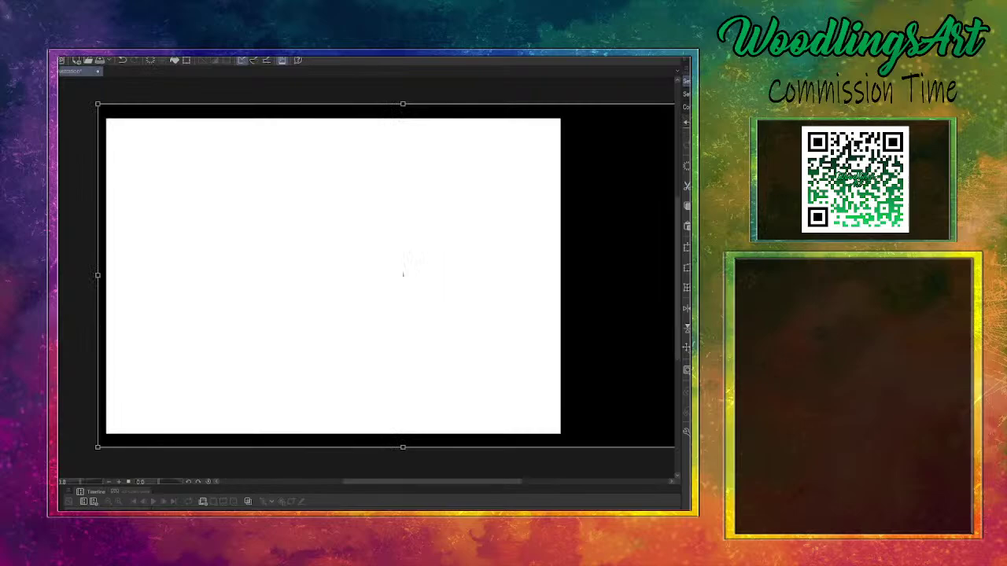
Create a new illustration measured in inches, 17 in wide and 11 in high, at a resolution of 300
mouse_move(67, 87)
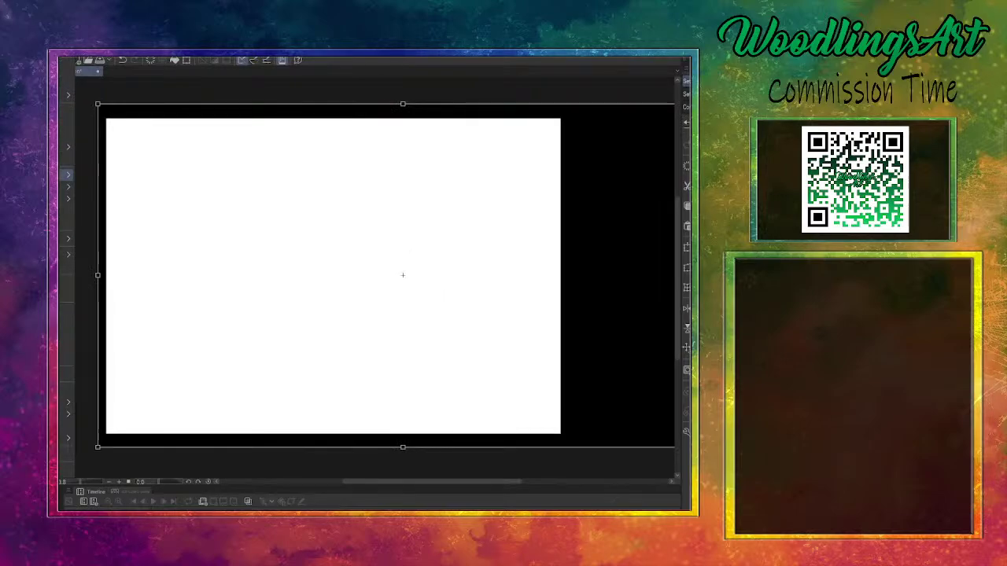
key(ctrl+n)
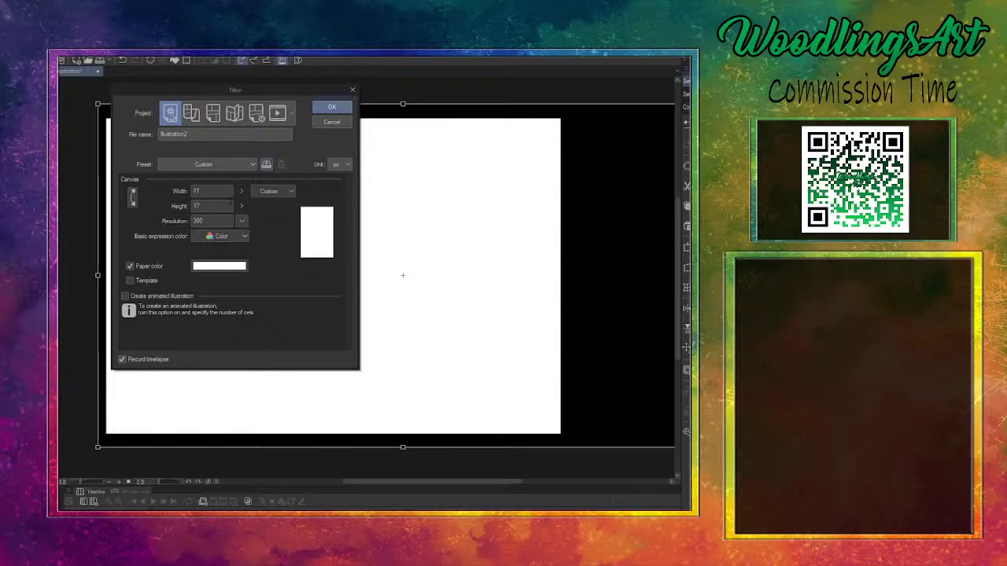
click(342, 165)
click(338, 194)
drag(208, 206, 162, 213)
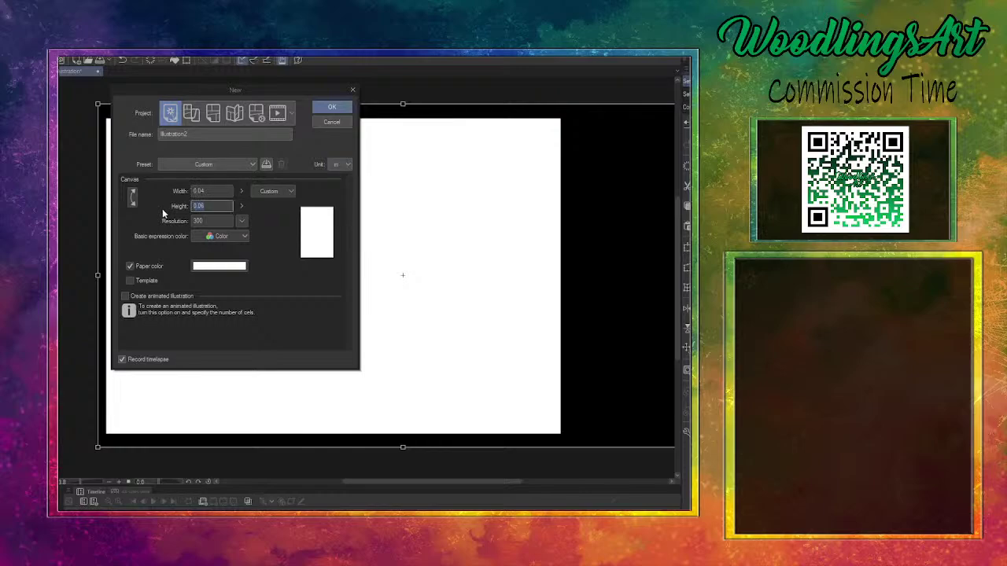
text(11)
drag(206, 191, 183, 193)
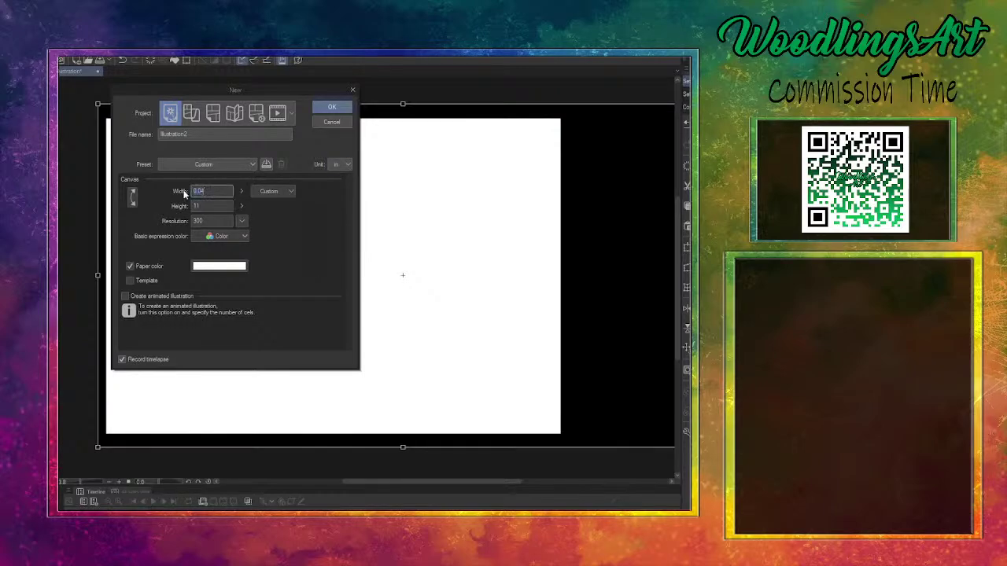
text(1)
text(1)
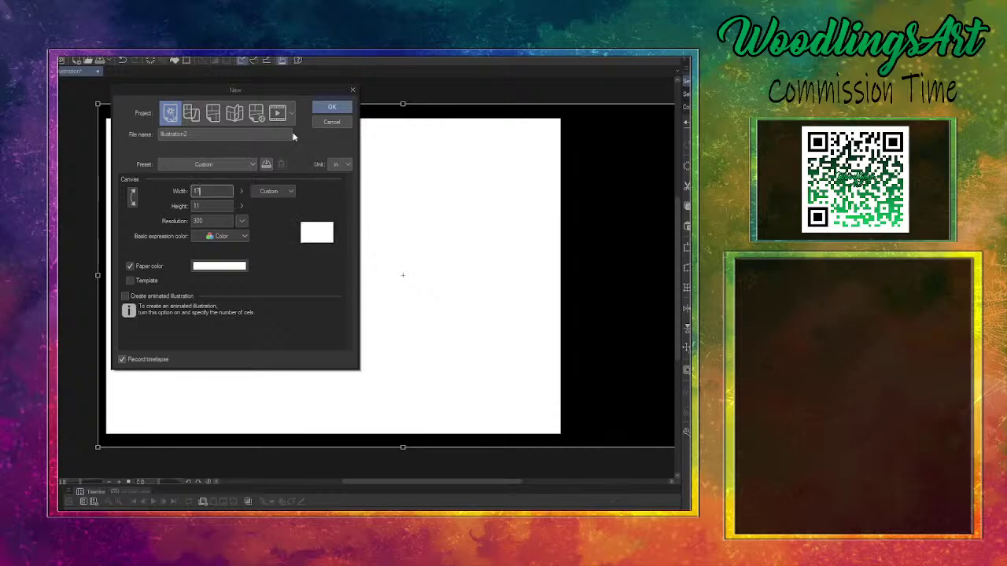
click(332, 106)
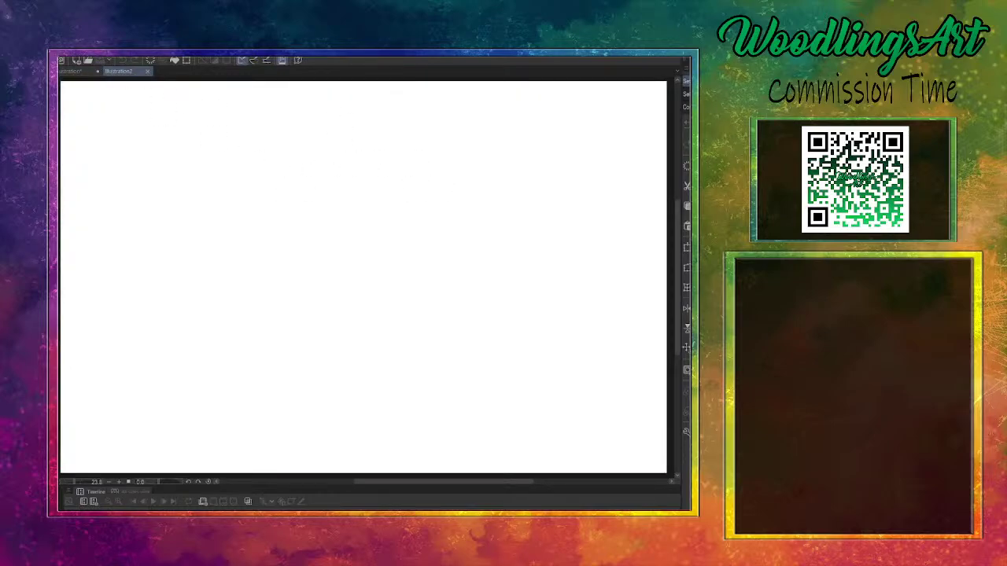
Rotate the canvas by 90 degrees into portrait orientation and fit the whole page in view
key(alt+e)
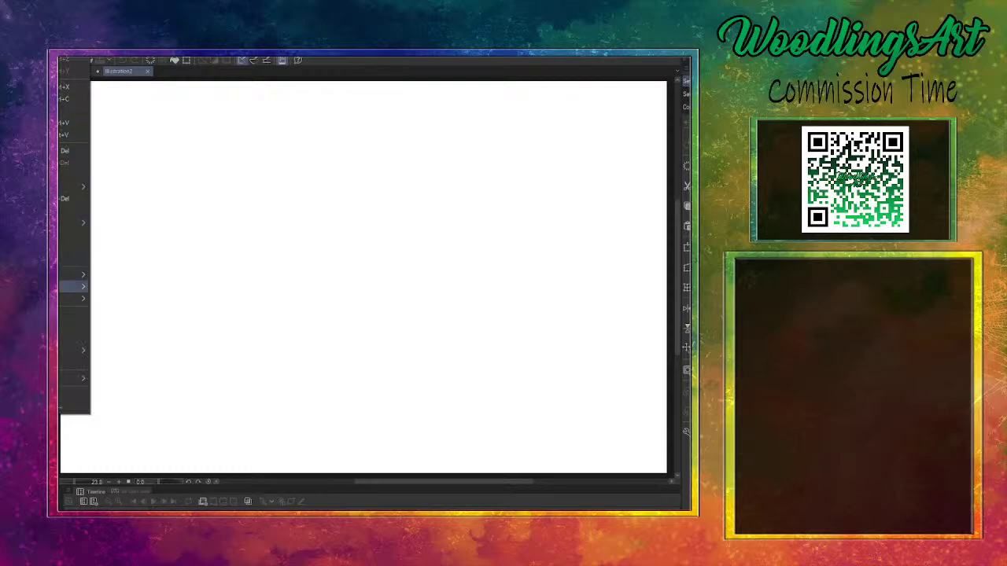
mouse_move(74, 287)
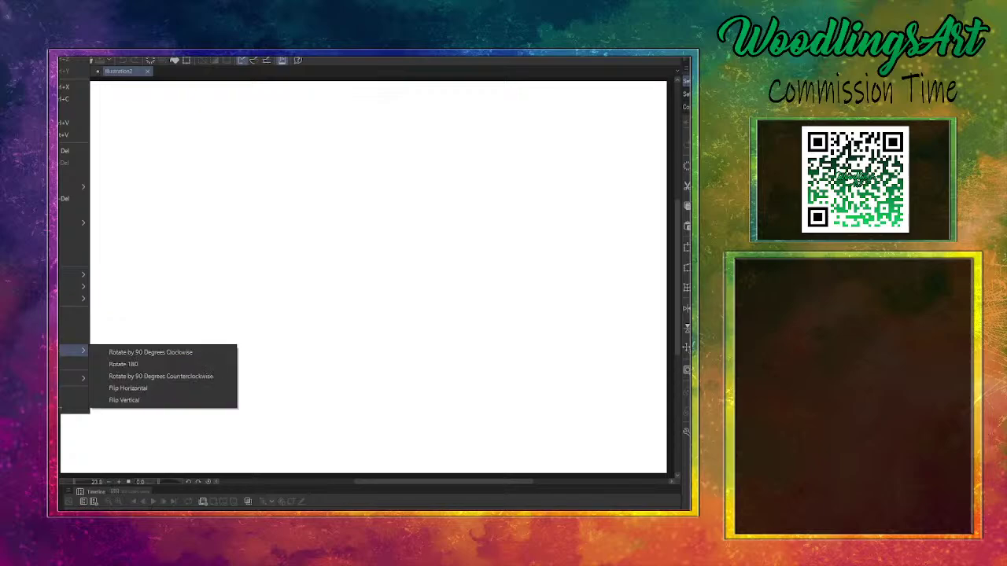
click(123, 363)
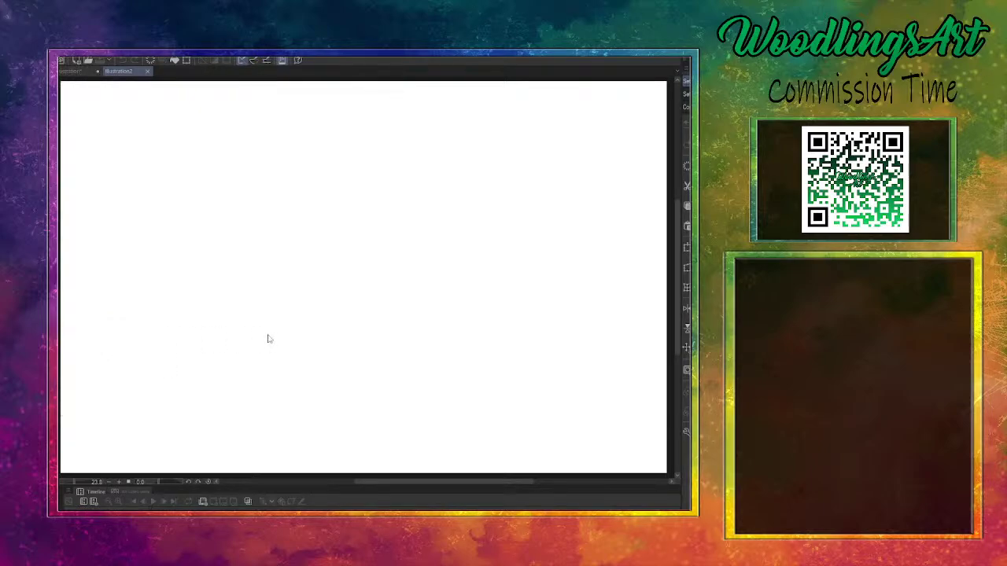
scroll(337, 308, down, 2)
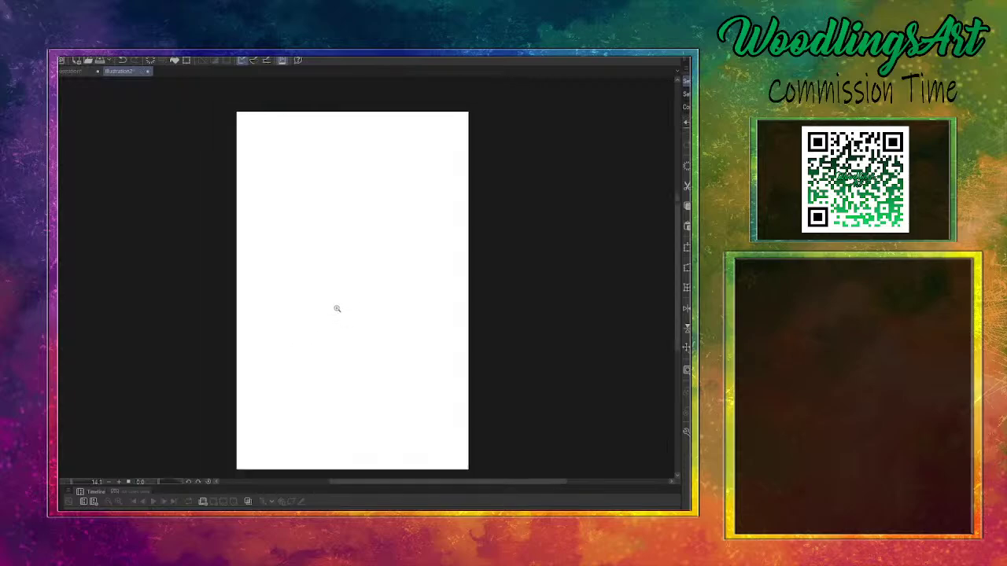
scroll(336, 308, up, 2)
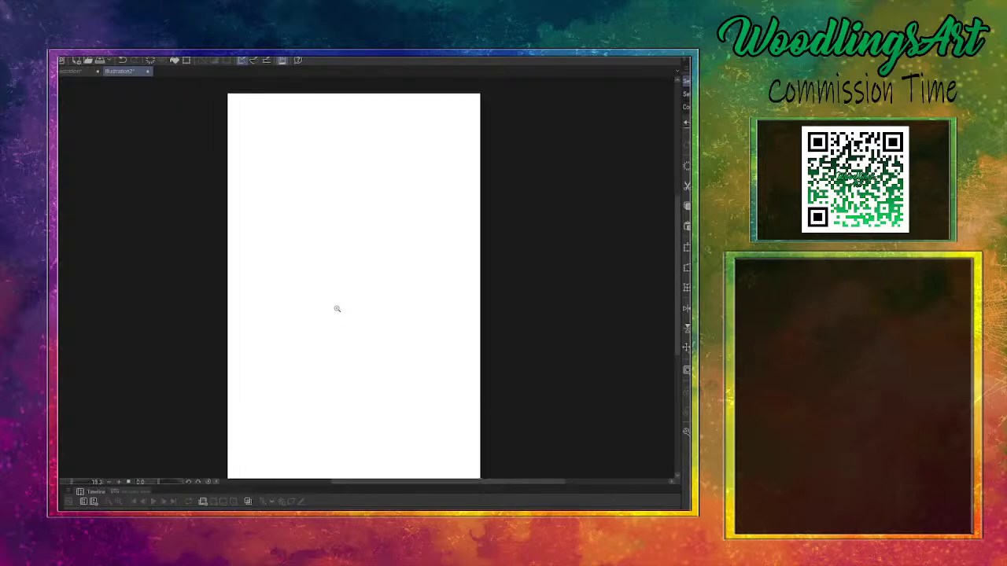
scroll(336, 308, down, 1)
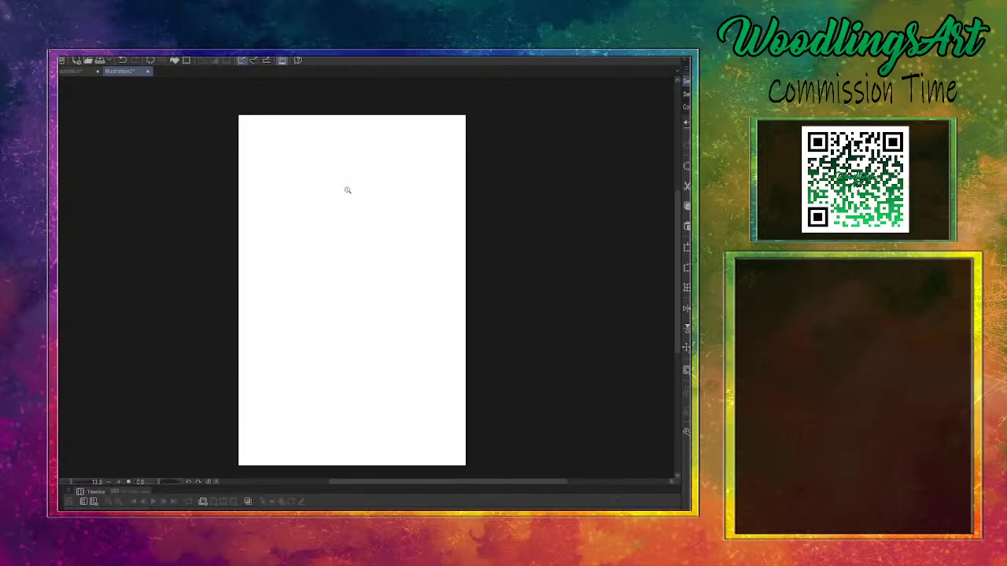
Rough out a head shape in the page's upper middle with the pencil, and undo those strokes
key(p)
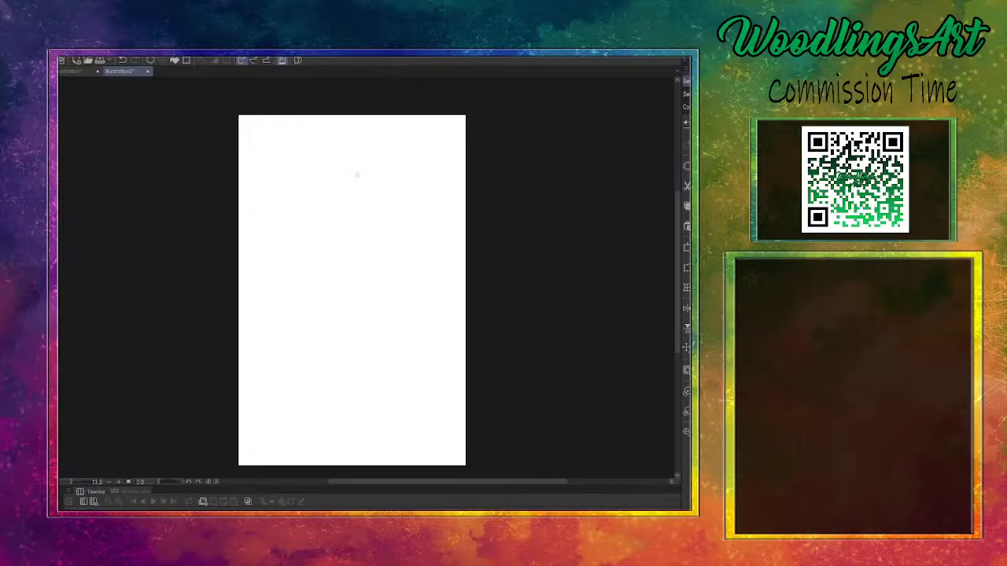
mouse_move(358, 169)
mouse_down()
mouse_move(325, 188)
mouse_move(319, 250)
mouse_move(361, 173)
mouse_move(323, 260)
mouse_up()
mouse_move(330, 181)
mouse_down()
mouse_move(346, 280)
mouse_move(371, 279)
mouse_move(387, 232)
mouse_move(391, 239)
mouse_move(384, 188)
mouse_move(356, 179)
mouse_move(355, 251)
mouse_move(374, 236)
mouse_up()
key(ctrl+z)
key(ctrl+z)
key(ctrl+z)
key(ctrl+z)
key(ctrl+z)
key(ctrl+z)
key(ctrl+z)
key(ctrl+z)
Sketch an upright oval head in light blue in the page's upper middle, with curved face guidelines and jaw strokes
mouse_move(370, 190)
mouse_down()
mouse_move(392, 181)
mouse_move(370, 157)
mouse_move(329, 175)
mouse_move(372, 161)
mouse_move(319, 224)
mouse_up()
drag(359, 193, 360, 251)
drag(322, 206, 349, 251)
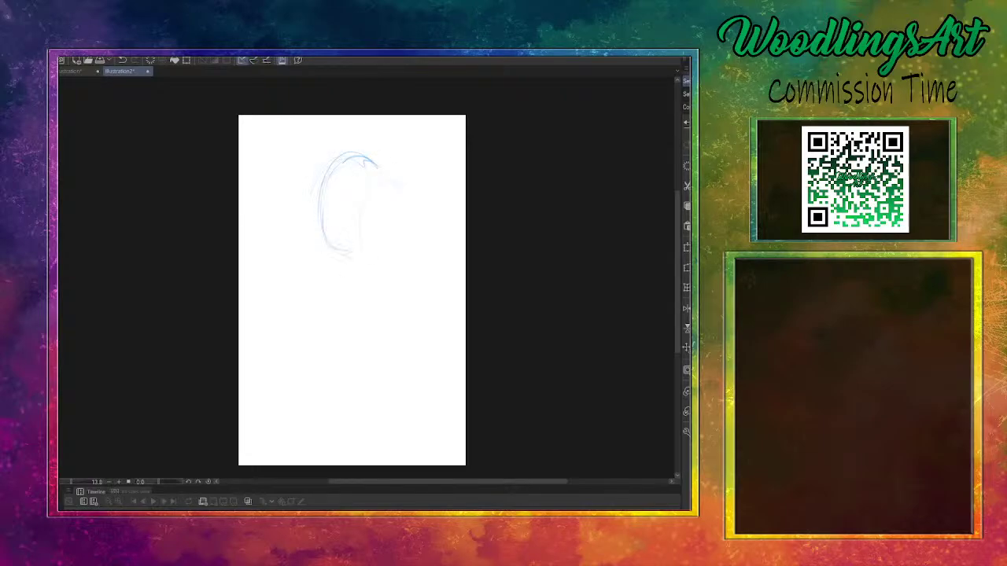
drag(350, 201, 351, 246)
drag(364, 162, 351, 260)
drag(322, 202, 376, 224)
mouse_move(361, 161)
mouse_down()
mouse_move(335, 173)
mouse_move(345, 257)
mouse_move(329, 235)
mouse_move(384, 196)
mouse_move(355, 244)
mouse_move(377, 197)
mouse_move(388, 209)
mouse_move(352, 234)
mouse_move(362, 253)
mouse_up()
drag(324, 203, 354, 261)
mouse_move(362, 219)
mouse_down()
mouse_move(365, 228)
mouse_move(376, 220)
mouse_move(381, 252)
mouse_up()
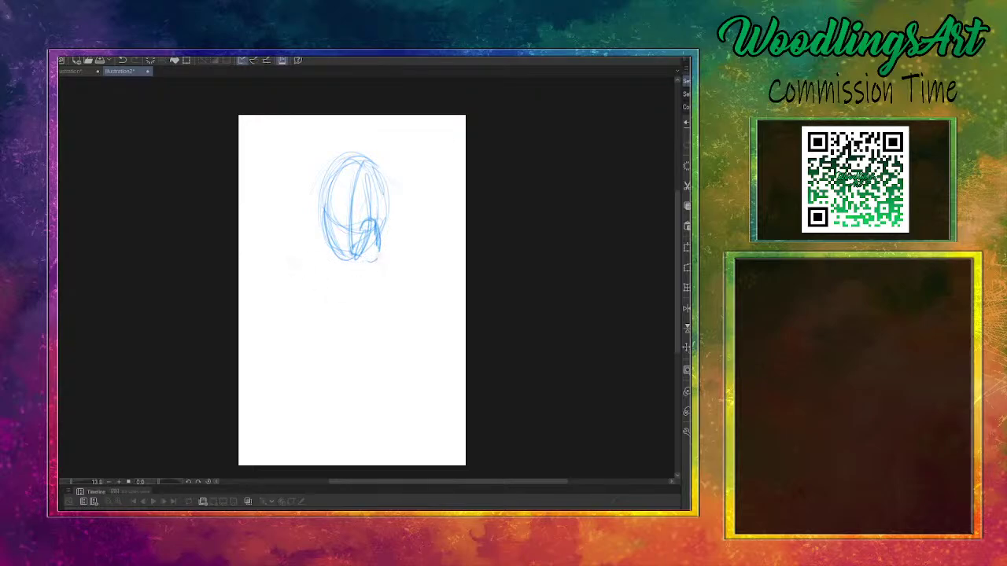
Sketch a long pointed ear on the head's left side, the chin, and the neck and shoulder lines below
mouse_move(367, 281)
mouse_down()
mouse_move(400, 276)
mouse_move(391, 238)
mouse_move(416, 251)
mouse_up()
mouse_move(324, 200)
mouse_down()
mouse_move(304, 176)
mouse_move(326, 213)
mouse_move(309, 219)
mouse_move(295, 167)
mouse_up()
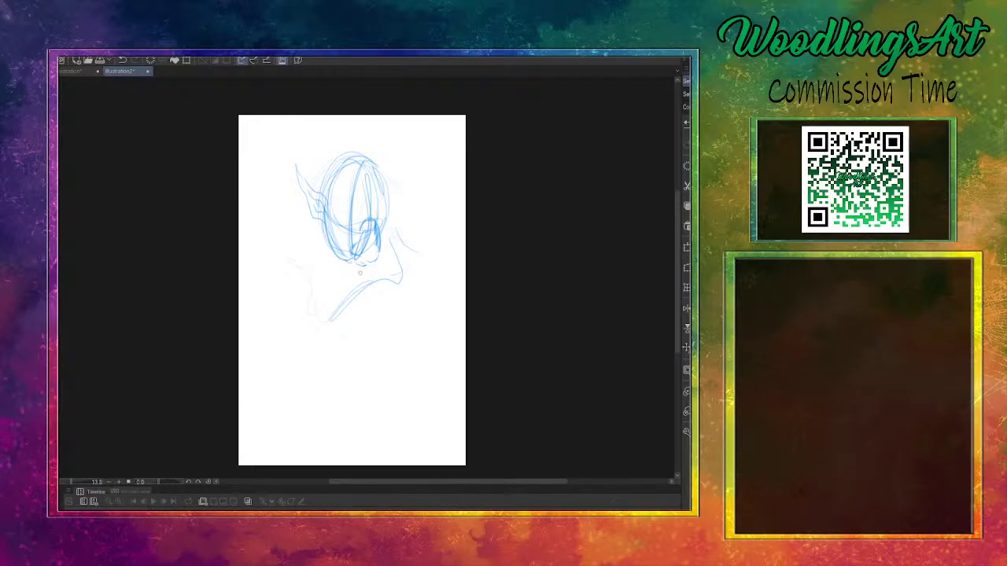
drag(354, 270, 365, 272)
Sketch shaggy hair tufts on both sides of the jaw, and draw the collar and shoulder contours beneath them
drag(389, 220, 373, 269)
drag(392, 217, 379, 263)
mouse_move(393, 223)
mouse_down()
mouse_move(409, 243)
mouse_move(391, 271)
mouse_move(346, 280)
mouse_move(346, 315)
mouse_move(369, 284)
mouse_up()
mouse_move(330, 214)
mouse_down()
mouse_move(302, 239)
mouse_move(328, 283)
mouse_move(314, 305)
mouse_move(338, 297)
mouse_up()
mouse_move(338, 259)
mouse_down()
mouse_move(346, 273)
mouse_move(408, 263)
mouse_move(427, 302)
mouse_move(358, 295)
mouse_up()
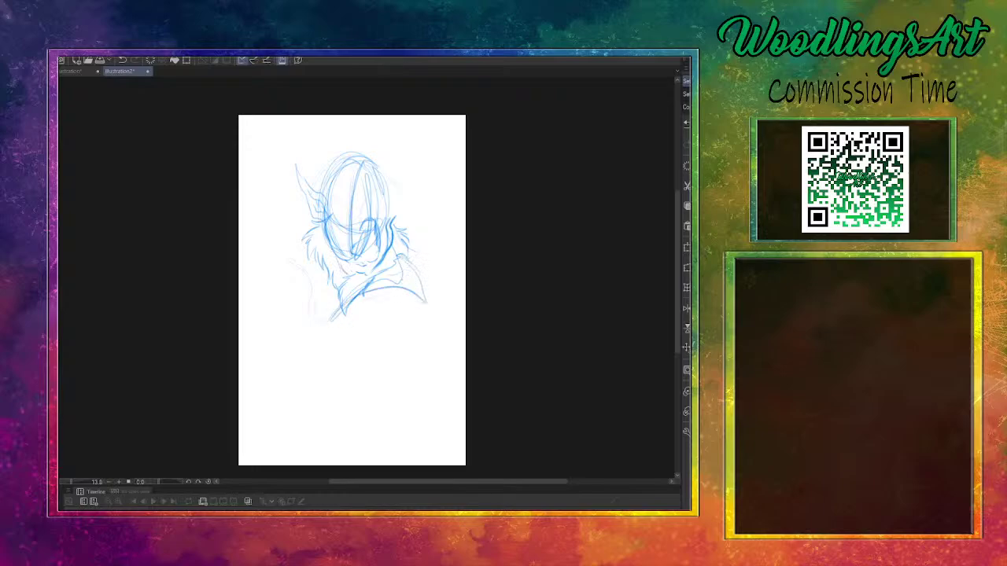
mouse_move(409, 249)
mouse_down()
mouse_move(423, 258)
mouse_move(430, 299)
mouse_move(376, 299)
mouse_move(356, 332)
mouse_move(341, 324)
mouse_move(321, 346)
mouse_up()
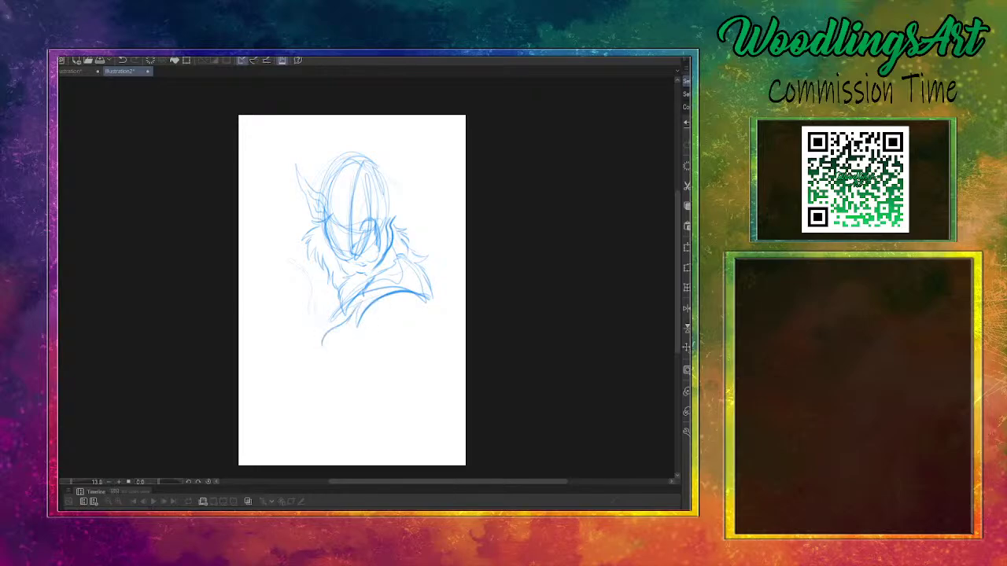
Sketch long wavy hair locks in blue down the left of the head, ending in a pointed lock below the shoulder
mouse_move(297, 260)
mouse_down()
mouse_move(293, 292)
mouse_move(299, 336)
mouse_up()
mouse_move(302, 300)
mouse_down()
mouse_move(308, 359)
mouse_move(323, 350)
mouse_move(320, 359)
mouse_up()
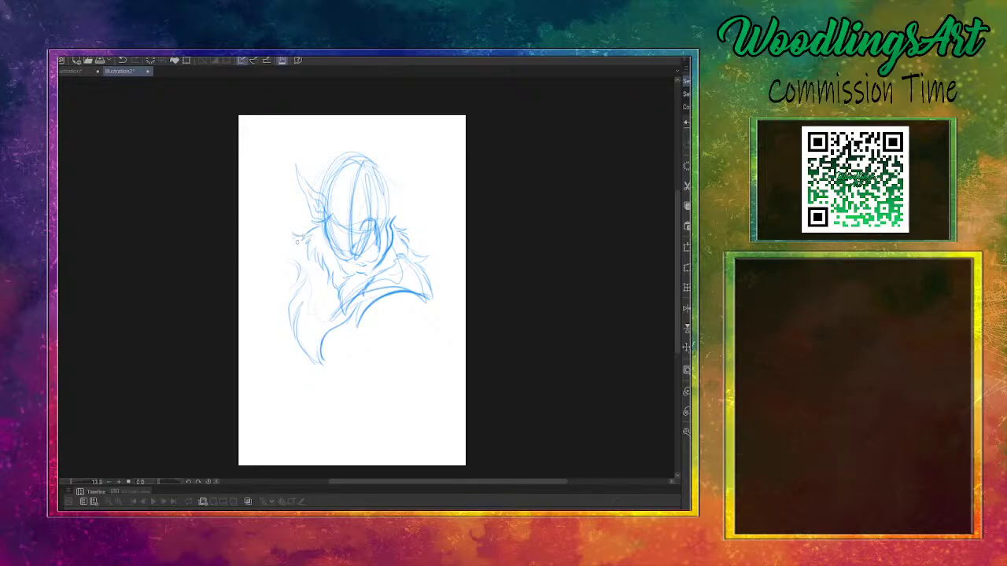
mouse_move(293, 245)
mouse_down()
mouse_move(279, 265)
mouse_move(297, 291)
mouse_move(284, 294)
mouse_up()
Sketch a parted fringe over the forehead, with strands falling from the crown down both sides of the face
mouse_move(365, 180)
mouse_down()
mouse_move(357, 207)
mouse_move(381, 183)
mouse_move(367, 158)
mouse_move(382, 179)
mouse_move(375, 198)
mouse_up()
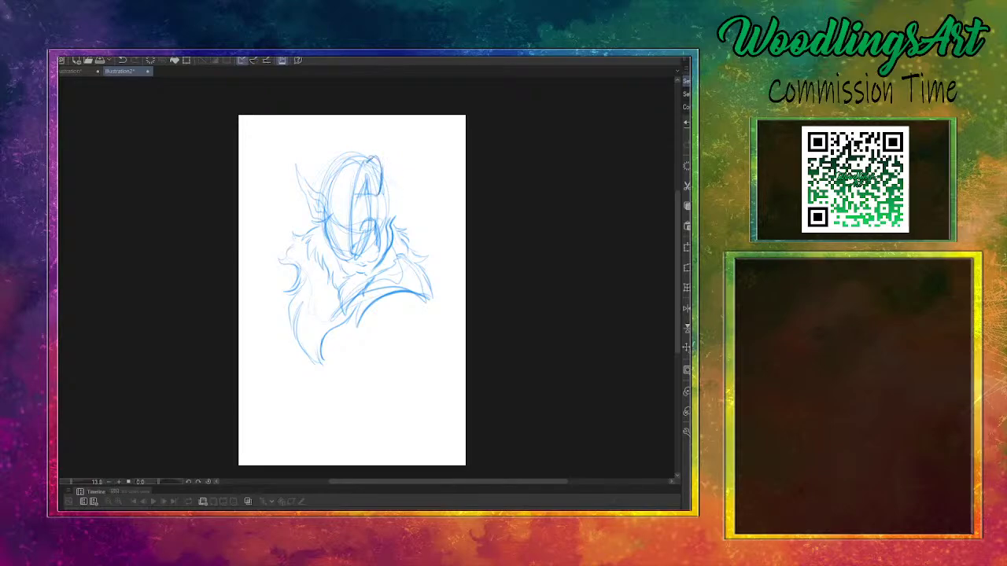
mouse_move(372, 148)
mouse_down()
mouse_move(362, 162)
mouse_move(371, 184)
mouse_move(352, 206)
mouse_up()
drag(352, 187, 342, 222)
drag(346, 193, 332, 220)
drag(337, 215, 330, 225)
mouse_move(328, 191)
mouse_down()
mouse_move(322, 225)
mouse_move(321, 201)
mouse_up()
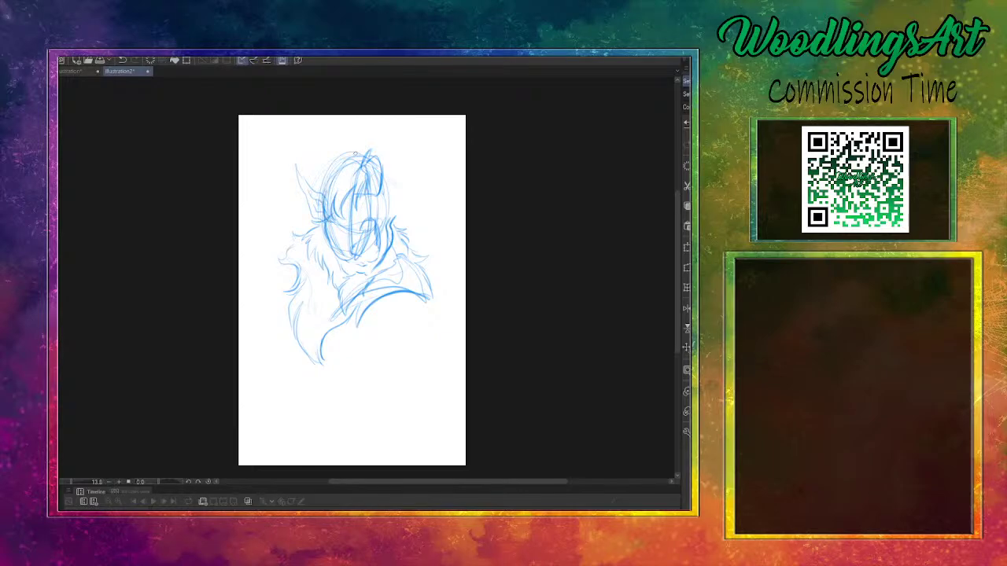
Outline the voluminous, tufted hair around the crown and down the left side past the pointed ear
drag(357, 152, 335, 162)
drag(334, 165, 324, 194)
drag(330, 147, 296, 167)
drag(297, 165, 290, 223)
drag(291, 217, 274, 245)
mouse_move(324, 148)
mouse_down()
mouse_move(359, 151)
mouse_move(338, 140)
mouse_move(353, 138)
mouse_move(382, 150)
mouse_move(401, 193)
mouse_move(387, 198)
mouse_up()
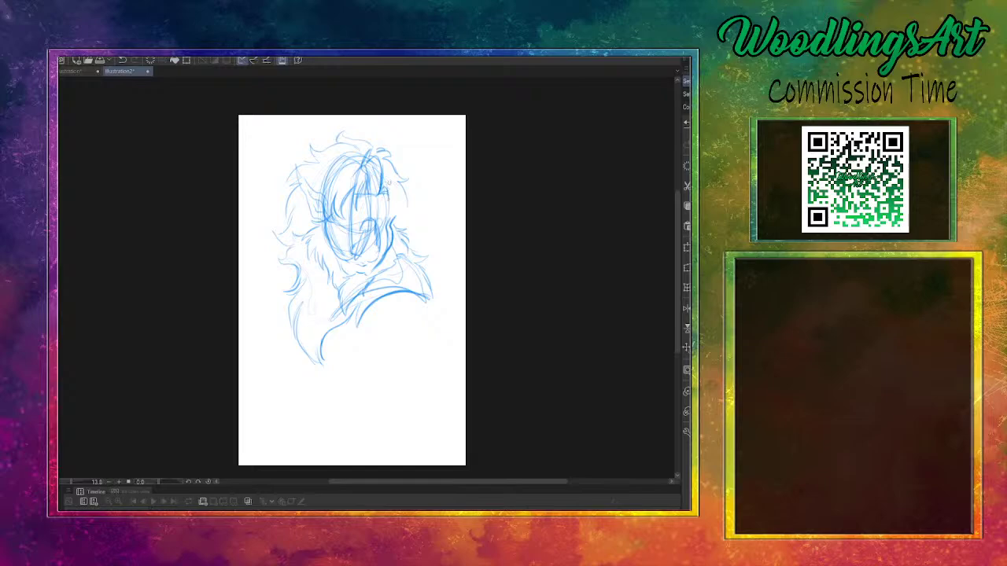
Sketch the hair framing the right side of the face, and rough in the eyes beneath the fringe
drag(393, 190, 397, 227)
mouse_move(398, 175)
mouse_down()
mouse_move(412, 197)
mouse_move(396, 225)
mouse_move(399, 175)
mouse_up()
mouse_move(405, 168)
mouse_down()
mouse_move(400, 190)
mouse_move(359, 213)
mouse_move(338, 211)
mouse_move(391, 215)
mouse_move(344, 224)
mouse_up()
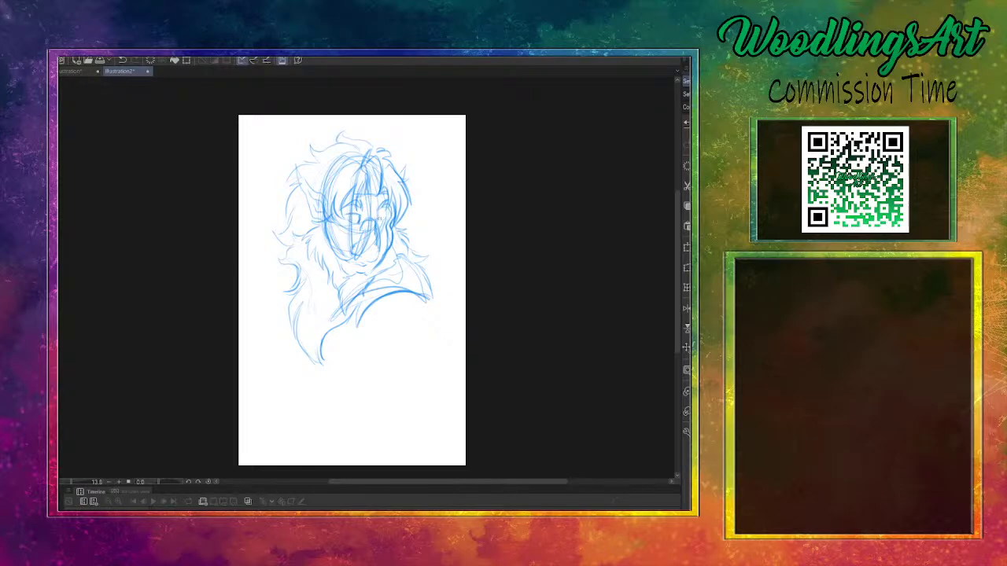
Rough in the nose, mouth and lower face contours, and add a curled lock to the hair at the left shoulder
drag(378, 215, 389, 228)
drag(342, 254, 357, 262)
mouse_move(364, 218)
mouse_down()
mouse_move(379, 239)
mouse_move(371, 261)
mouse_up()
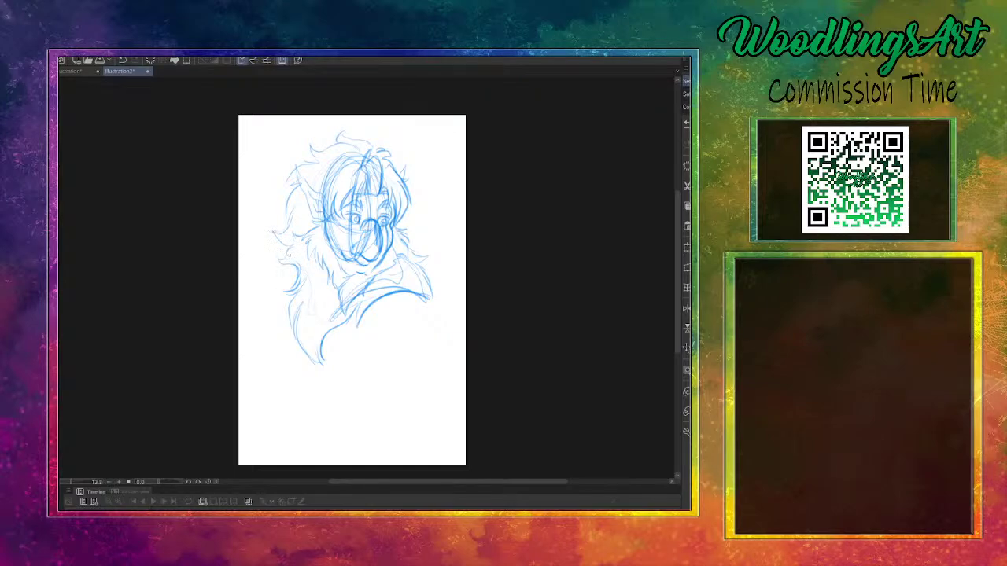
mouse_move(283, 240)
mouse_down()
mouse_move(277, 266)
mouse_move(295, 269)
mouse_up()
drag(293, 279, 292, 294)
Scale the whole sketch down slightly with a transform and move it up near the top of the page
click(185, 60)
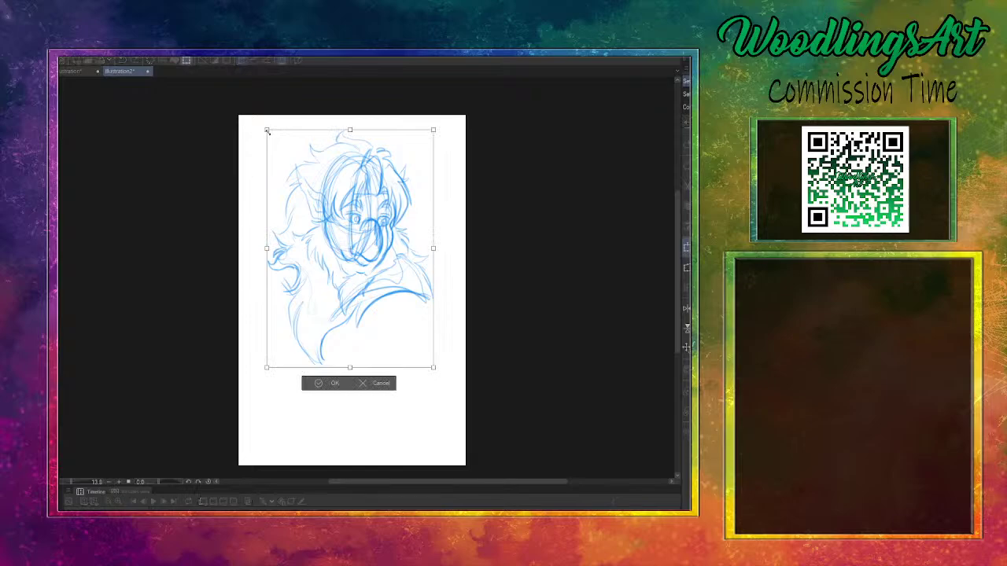
drag(267, 129, 279, 142)
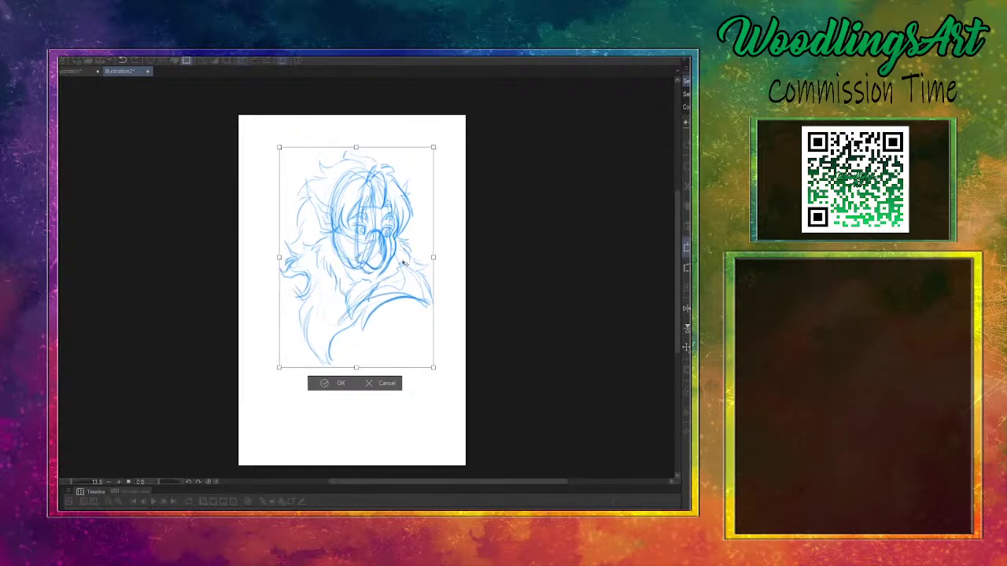
mouse_move(403, 262)
mouse_down()
mouse_move(414, 247)
mouse_move(403, 259)
mouse_up()
click(340, 365)
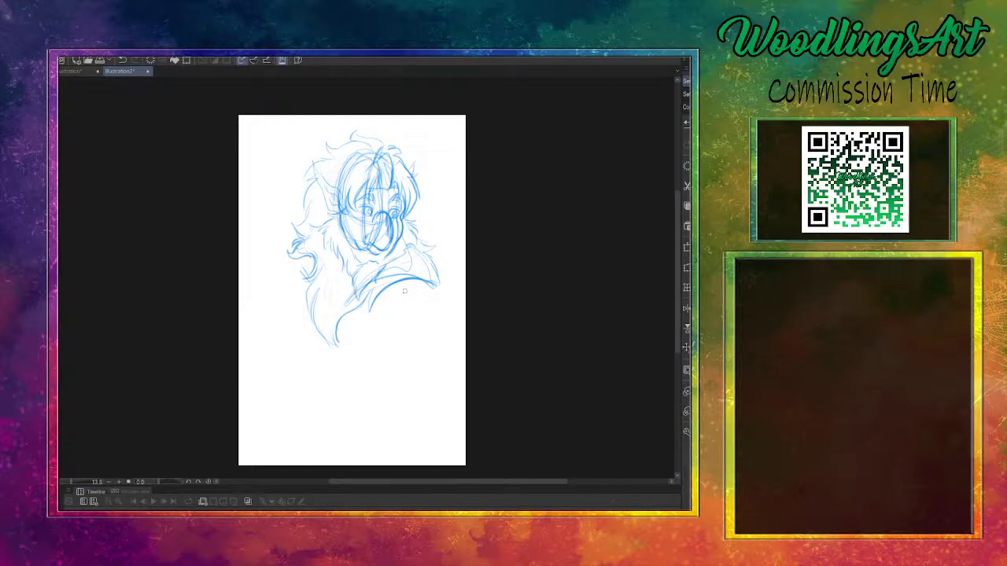
Sketch the rounded chest contours below the collar and an oval shoulder at the figure's left
mouse_move(390, 296)
mouse_down()
mouse_move(364, 305)
mouse_move(394, 291)
mouse_move(328, 300)
mouse_move(297, 328)
mouse_move(352, 361)
mouse_move(346, 354)
mouse_move(368, 361)
mouse_move(399, 334)
mouse_up()
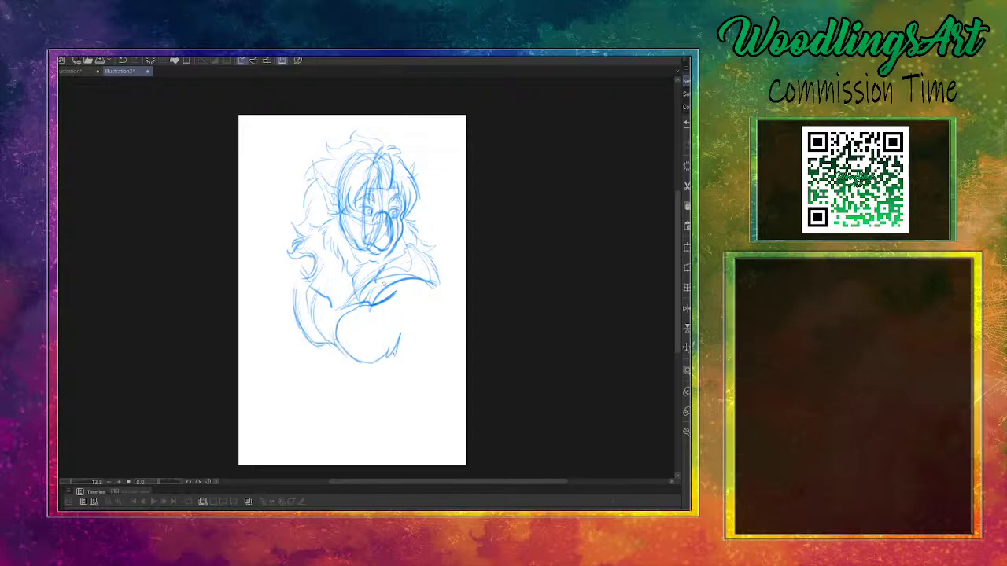
mouse_move(300, 253)
mouse_down()
mouse_move(277, 258)
mouse_move(264, 283)
mouse_move(285, 311)
mouse_up()
drag(272, 271, 264, 311)
drag(283, 280, 299, 310)
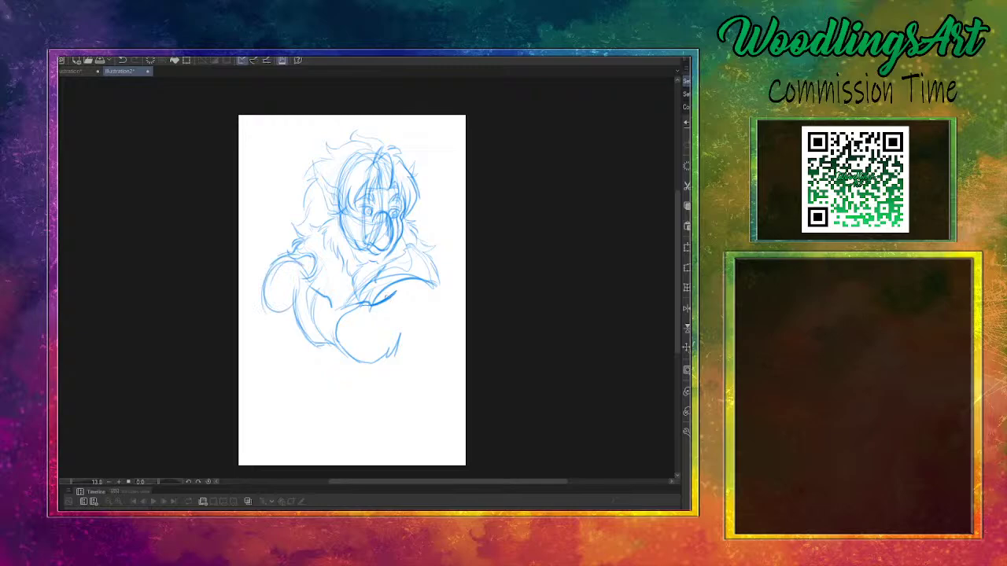
Sketch a large upright oval for the right shoulder, and draw the left side of the ribcage
mouse_move(384, 298)
mouse_down()
mouse_move(437, 281)
mouse_move(449, 346)
mouse_move(401, 297)
mouse_move(401, 351)
mouse_up()
drag(402, 286, 433, 354)
drag(415, 297, 410, 346)
drag(296, 280, 292, 350)
mouse_move(295, 309)
mouse_down()
mouse_move(297, 351)
mouse_move(329, 349)
mouse_move(381, 370)
mouse_move(394, 354)
mouse_move(296, 368)
mouse_up()
drag(293, 327, 306, 376)
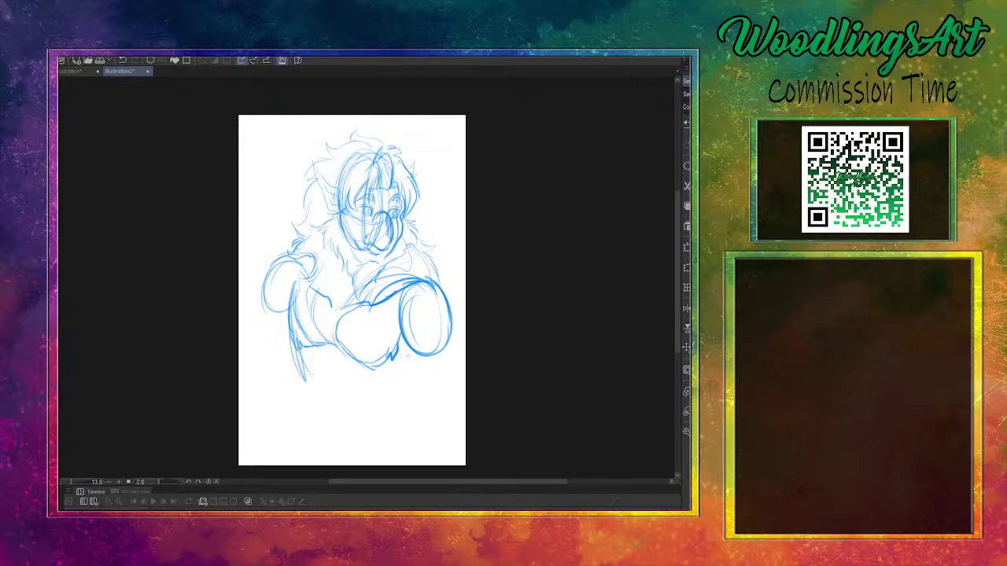
Sketch the torso tapering from the right armpit to the waist, with abdominal contours beneath the chest
drag(407, 354, 383, 398)
drag(406, 359, 365, 411)
drag(410, 354, 357, 425)
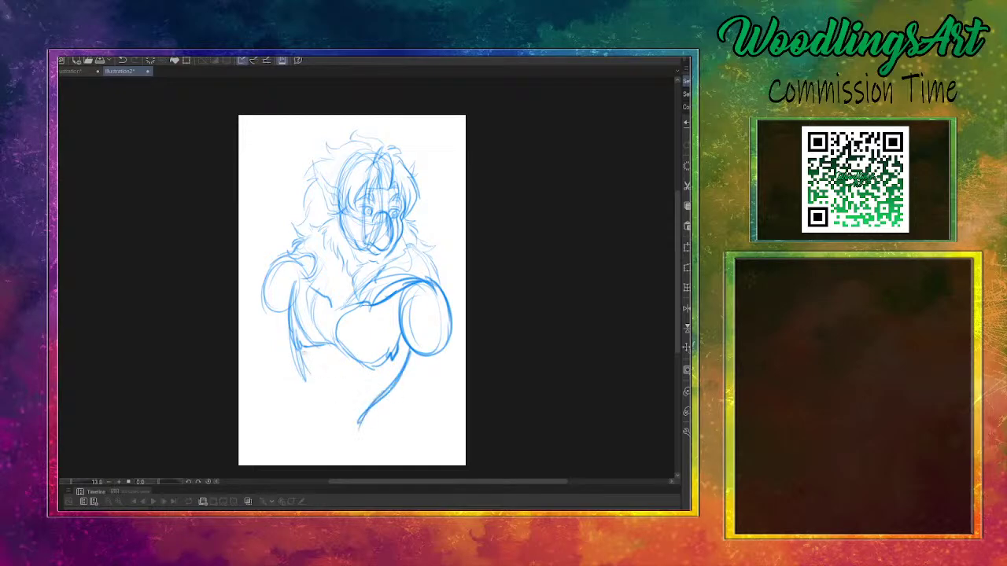
mouse_move(300, 347)
mouse_down()
mouse_move(306, 387)
mouse_move(353, 407)
mouse_up()
mouse_move(305, 363)
mouse_down()
mouse_move(322, 439)
mouse_move(355, 406)
mouse_move(355, 428)
mouse_up()
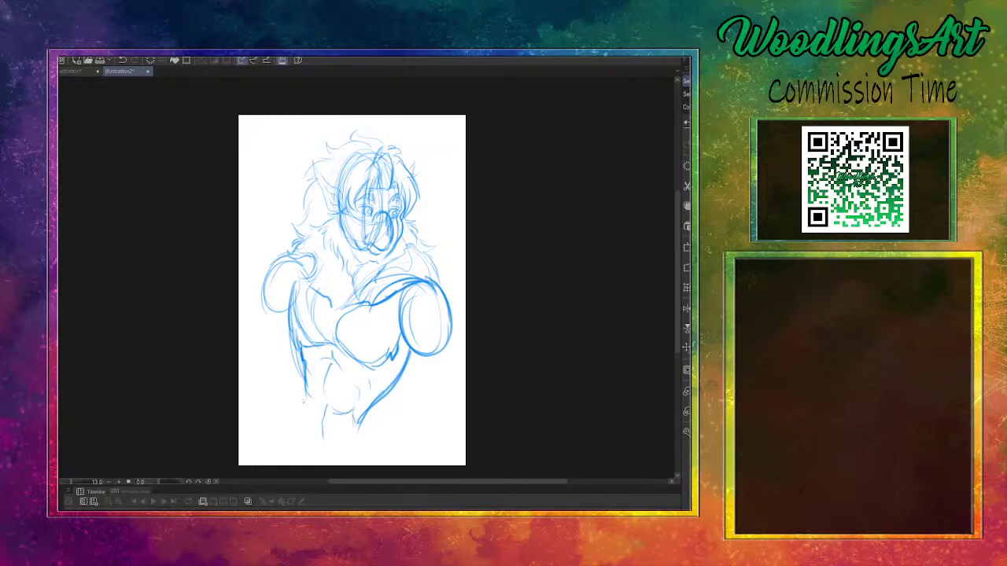
Sketch the hips and a curved trouser waistband across the bottom of the page
mouse_move(389, 389)
mouse_down()
mouse_move(366, 422)
mouse_move(385, 448)
mouse_move(362, 464)
mouse_up()
drag(296, 434, 321, 462)
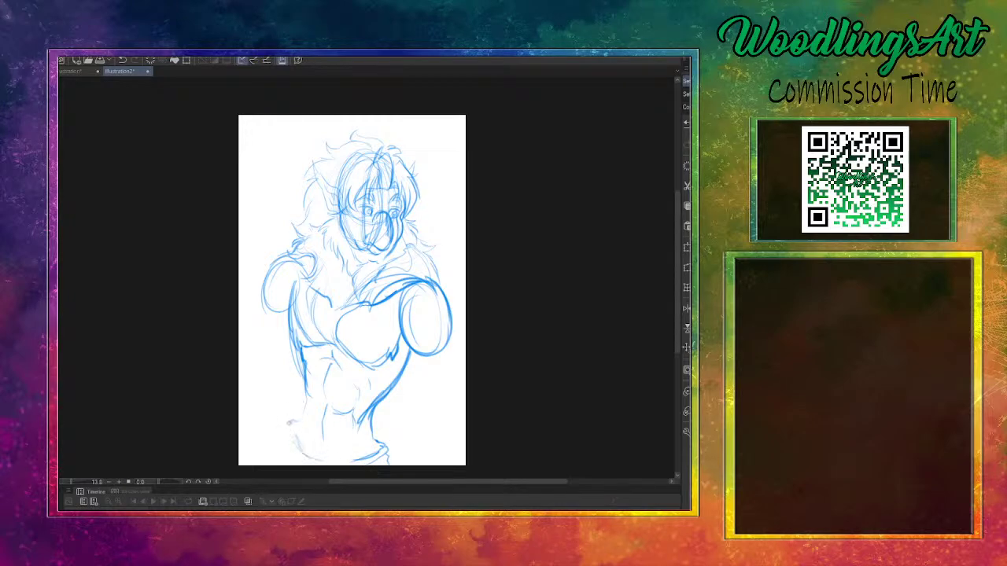
drag(288, 422, 304, 454)
mouse_move(308, 396)
mouse_down()
mouse_move(304, 448)
mouse_move(284, 465)
mouse_move(373, 453)
mouse_up()
mouse_move(302, 455)
mouse_down()
mouse_move(316, 465)
mouse_move(333, 459)
mouse_up()
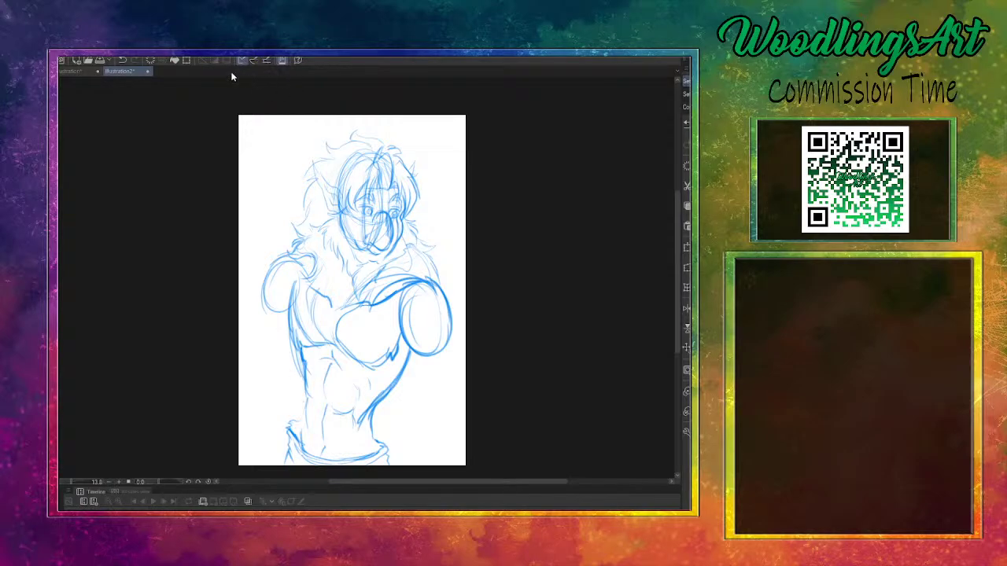
Scale the full figure sketch down again with a transform and move it up, leaving space below the waistband
click(184, 62)
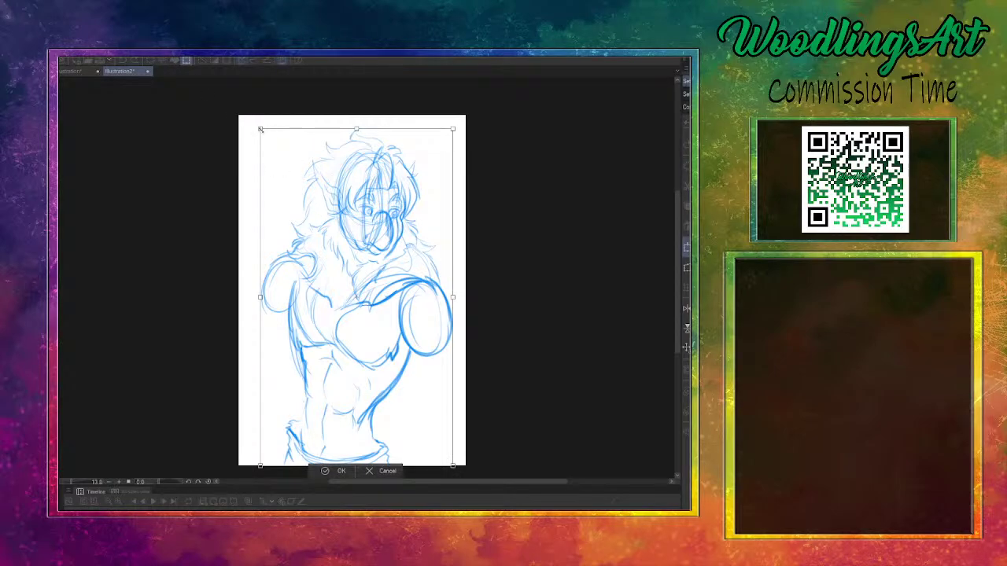
drag(260, 129, 283, 170)
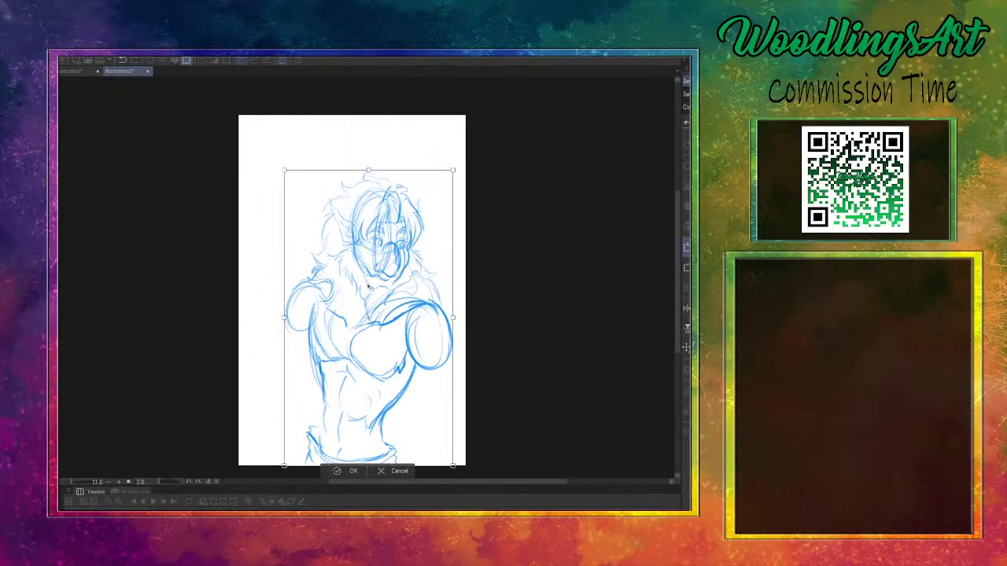
drag(368, 287, 365, 249)
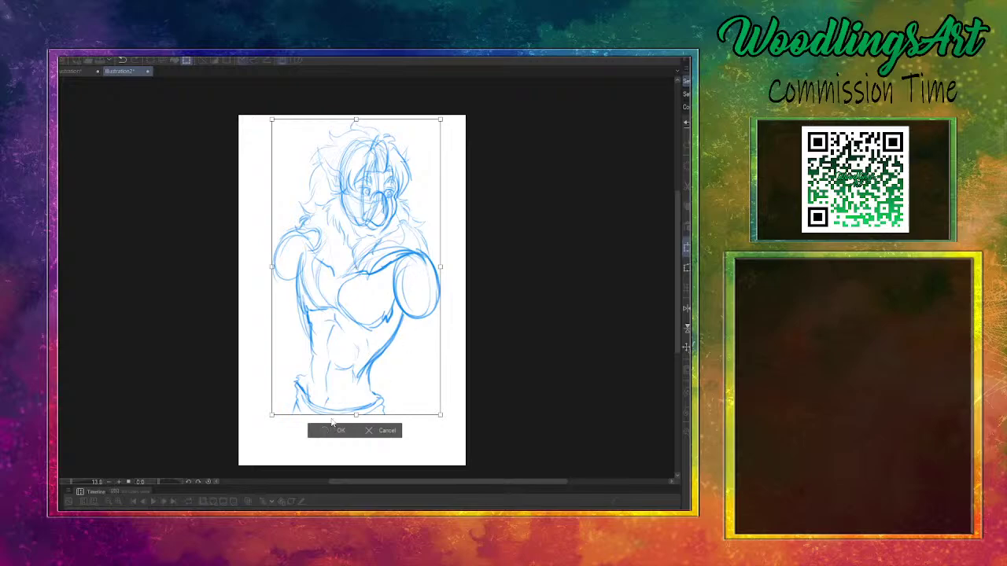
key(Return)
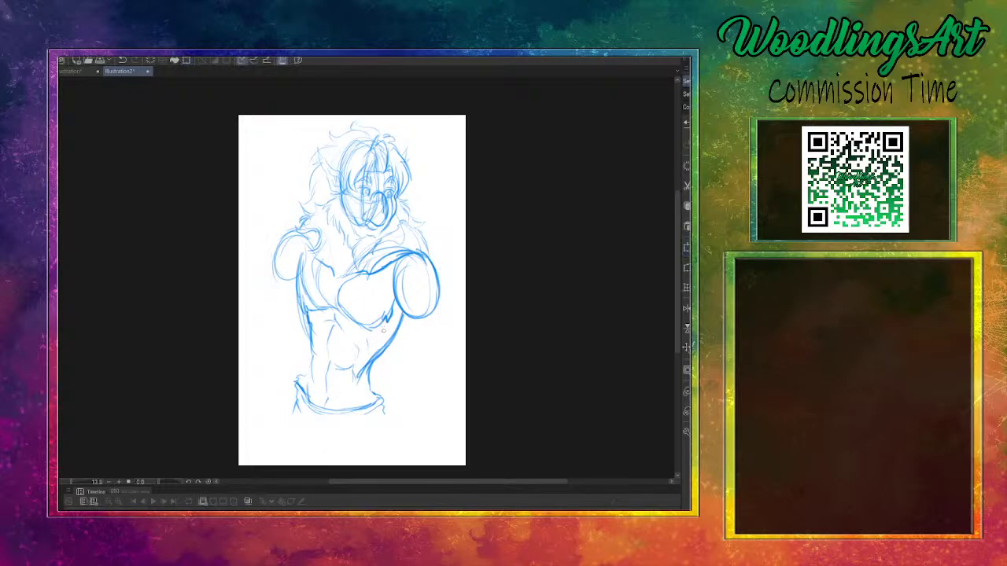
Sketch both sides of the upper arm hanging below the right shoulder oval
mouse_move(388, 285)
mouse_down()
mouse_move(417, 322)
mouse_move(404, 358)
mouse_up()
mouse_move(411, 334)
mouse_down()
mouse_move(403, 359)
mouse_move(420, 364)
mouse_up()
drag(438, 305, 439, 351)
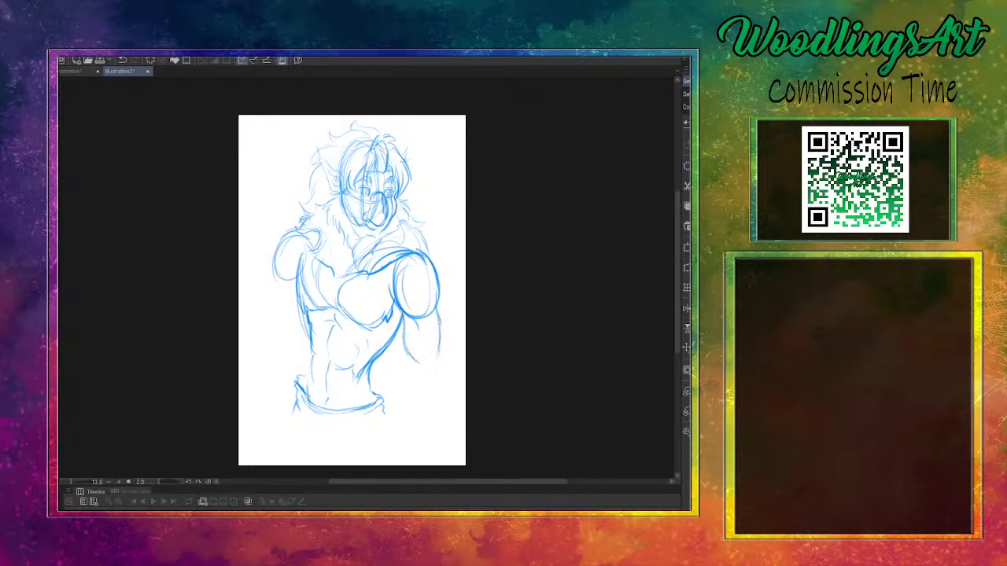
Sketch the left upper arm down to a bent elbow, with its forearm starting across the waist
mouse_move(312, 234)
mouse_down()
mouse_move(262, 294)
mouse_move(257, 325)
mouse_move(277, 351)
mouse_up()
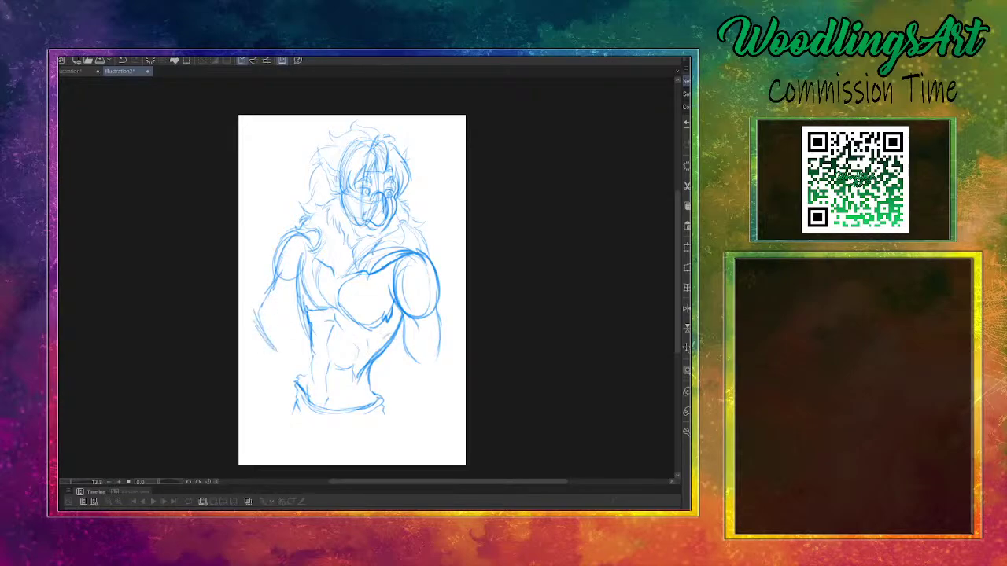
drag(395, 334, 378, 341)
drag(262, 305, 258, 320)
mouse_move(277, 280)
mouse_down()
mouse_move(255, 346)
mouse_move(286, 373)
mouse_up()
drag(283, 370, 313, 374)
mouse_move(265, 341)
mouse_down()
mouse_move(292, 364)
mouse_move(325, 363)
mouse_up()
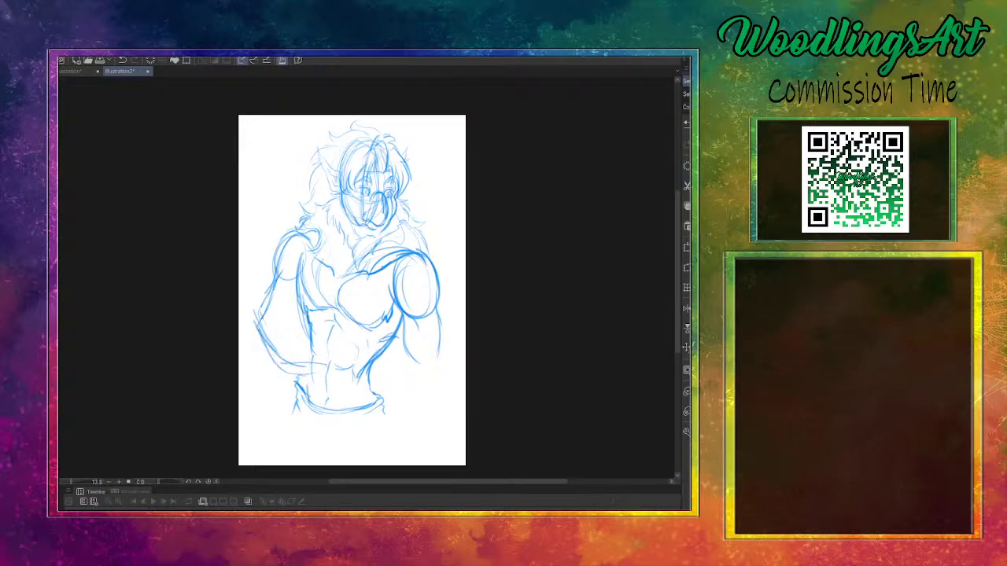
Darken the left arm's outline, extend its forearm across the torso, and draw the right elbow and forearm
drag(282, 258, 258, 320)
mouse_move(259, 312)
mouse_down()
mouse_move(250, 334)
mouse_move(284, 369)
mouse_move(301, 374)
mouse_move(302, 326)
mouse_move(338, 352)
mouse_move(420, 359)
mouse_move(381, 351)
mouse_up()
drag(386, 351, 404, 351)
mouse_move(434, 304)
mouse_down()
mouse_move(442, 346)
mouse_move(433, 376)
mouse_up()
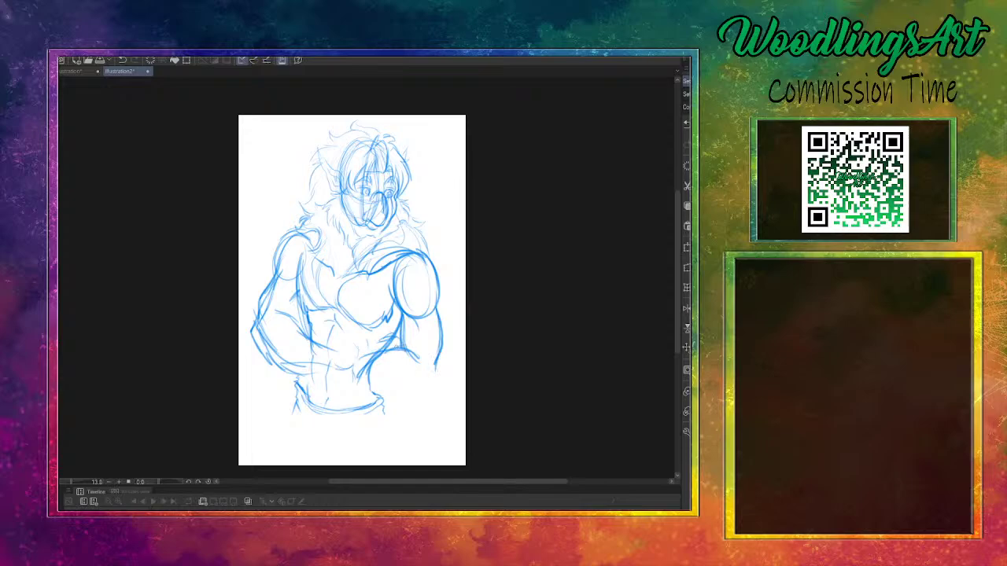
mouse_move(439, 359)
mouse_down()
mouse_move(434, 376)
mouse_move(403, 397)
mouse_move(351, 384)
mouse_move(400, 365)
mouse_move(344, 363)
mouse_up()
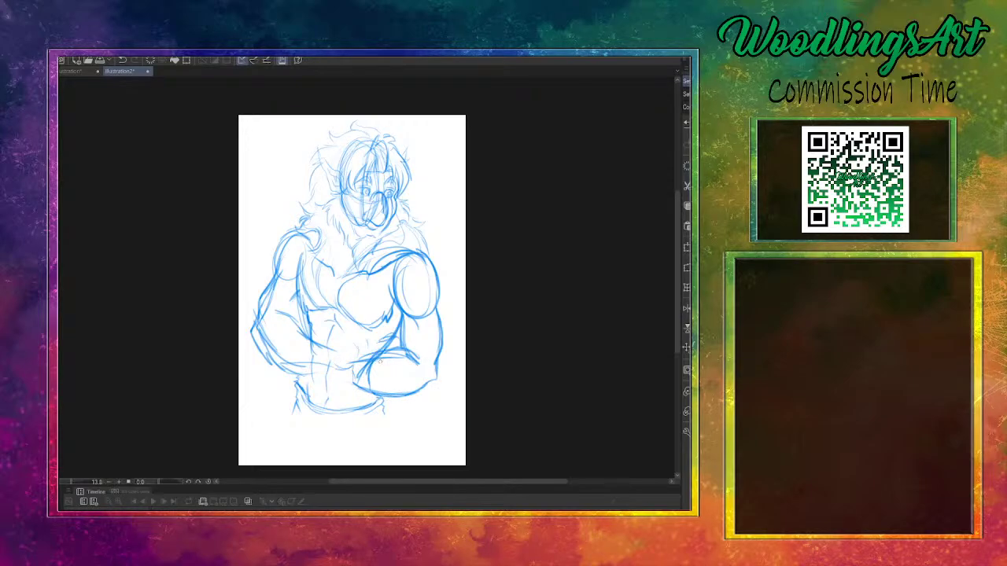
Sketch the crossed forearms meeting near the right elbow, with a rounded fist shape inside the crook
drag(437, 292, 420, 326)
mouse_move(384, 286)
mouse_down()
mouse_move(399, 323)
mouse_move(381, 351)
mouse_up()
mouse_move(437, 303)
mouse_down()
mouse_move(408, 395)
mouse_move(387, 404)
mouse_move(349, 394)
mouse_move(316, 347)
mouse_move(363, 357)
mouse_up()
mouse_move(316, 333)
mouse_down()
mouse_move(395, 370)
mouse_move(400, 385)
mouse_move(356, 346)
mouse_up()
drag(397, 317, 376, 346)
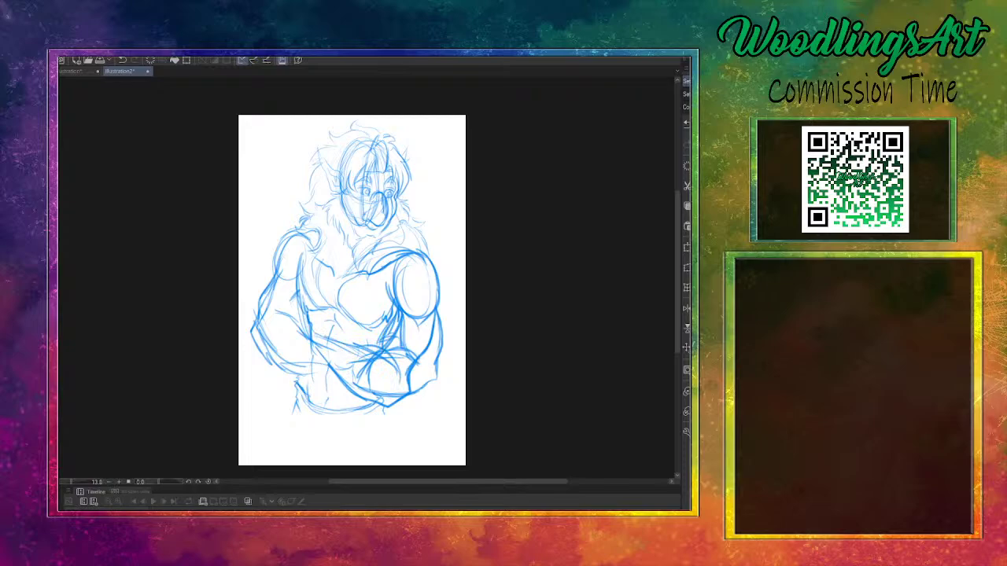
Darken the crossed forearm outlines over the waist, and sketch the hand and fingers wrapping the left arm
mouse_move(407, 376)
mouse_down()
mouse_move(407, 392)
mouse_move(362, 417)
mouse_move(353, 397)
mouse_up()
mouse_move(267, 291)
mouse_down()
mouse_move(260, 304)
mouse_move(283, 383)
mouse_move(346, 379)
mouse_move(307, 387)
mouse_up()
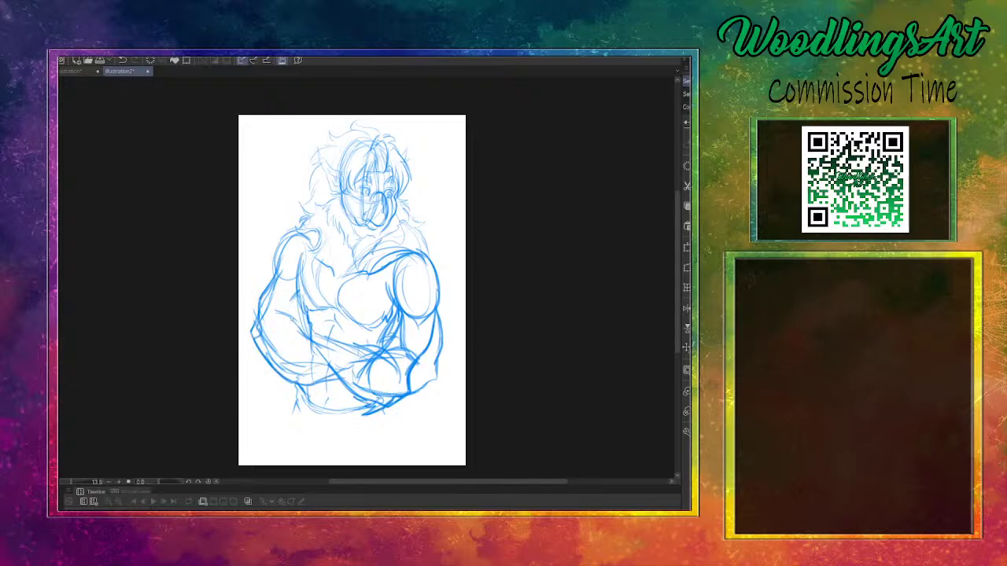
drag(268, 316, 366, 349)
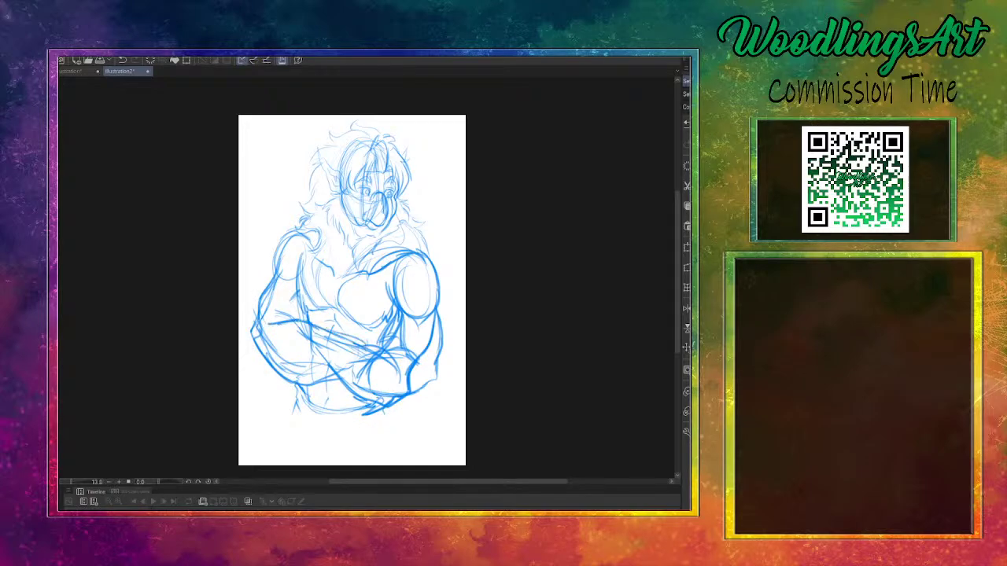
drag(318, 326, 376, 344)
drag(321, 362, 366, 379)
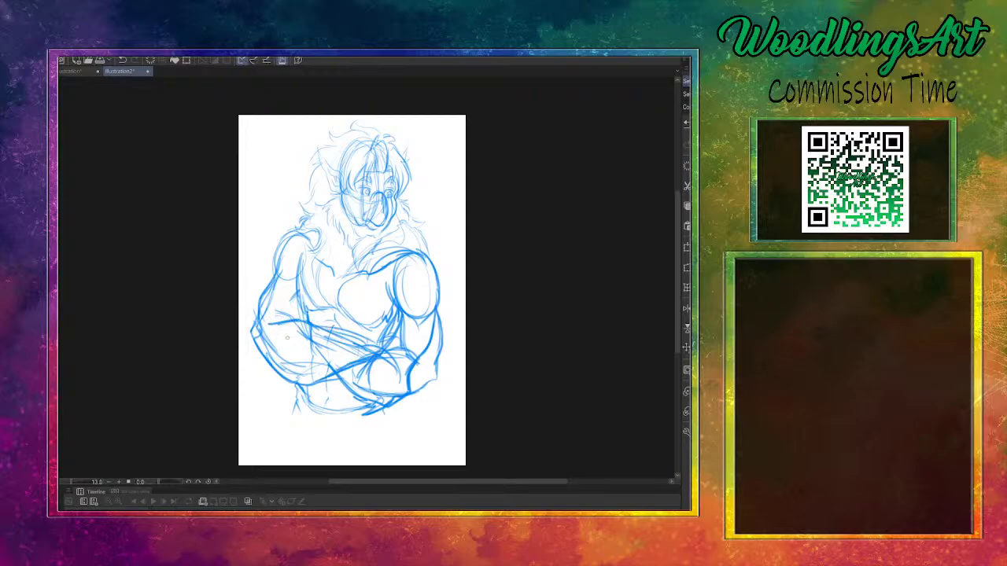
mouse_move(287, 338)
mouse_down()
mouse_move(275, 327)
mouse_move(350, 324)
mouse_move(393, 345)
mouse_up()
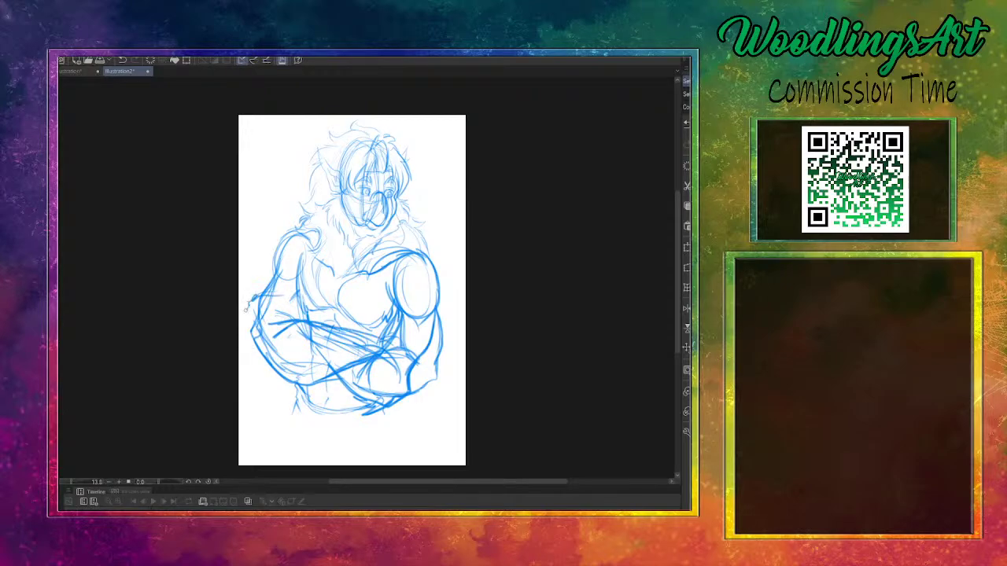
mouse_move(246, 307)
mouse_down()
mouse_move(245, 346)
mouse_move(291, 324)
mouse_move(286, 290)
mouse_move(307, 319)
mouse_move(325, 310)
mouse_up()
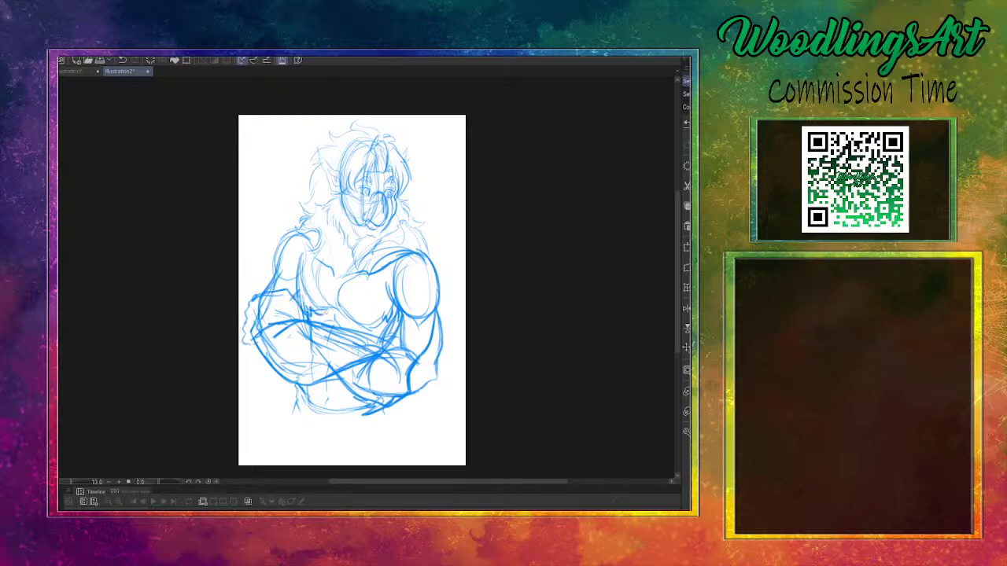
Sketch a knotted waist sash with hanging ends, and draw the trouser legs and folds down to the page's bottom edge
drag(365, 412, 322, 420)
mouse_move(387, 407)
mouse_down()
mouse_move(368, 433)
mouse_move(343, 434)
mouse_move(364, 416)
mouse_move(347, 431)
mouse_move(370, 429)
mouse_move(364, 463)
mouse_up()
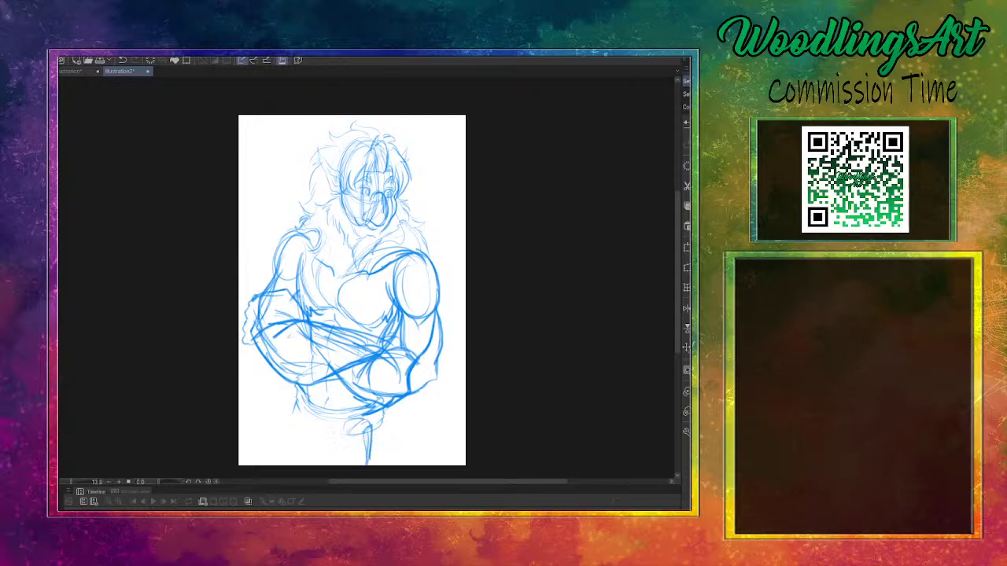
mouse_move(349, 422)
mouse_down()
mouse_move(336, 465)
mouse_move(345, 464)
mouse_move(345, 428)
mouse_move(361, 427)
mouse_up()
mouse_move(299, 415)
mouse_down()
mouse_move(347, 434)
mouse_move(288, 415)
mouse_move(271, 465)
mouse_up()
drag(381, 424, 393, 465)
drag(319, 435, 308, 459)
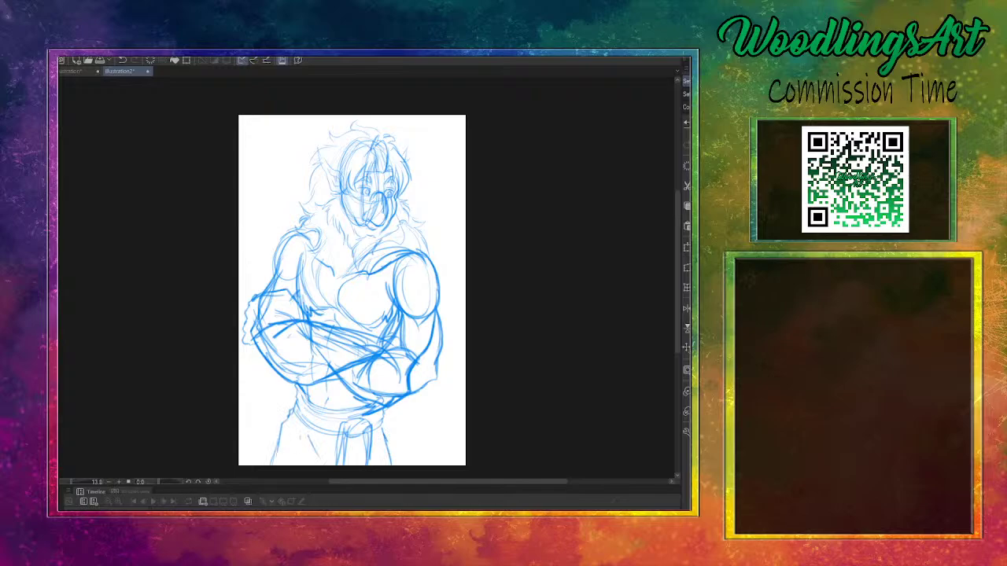
mouse_move(388, 431)
mouse_down()
mouse_move(415, 451)
mouse_move(408, 465)
mouse_up()
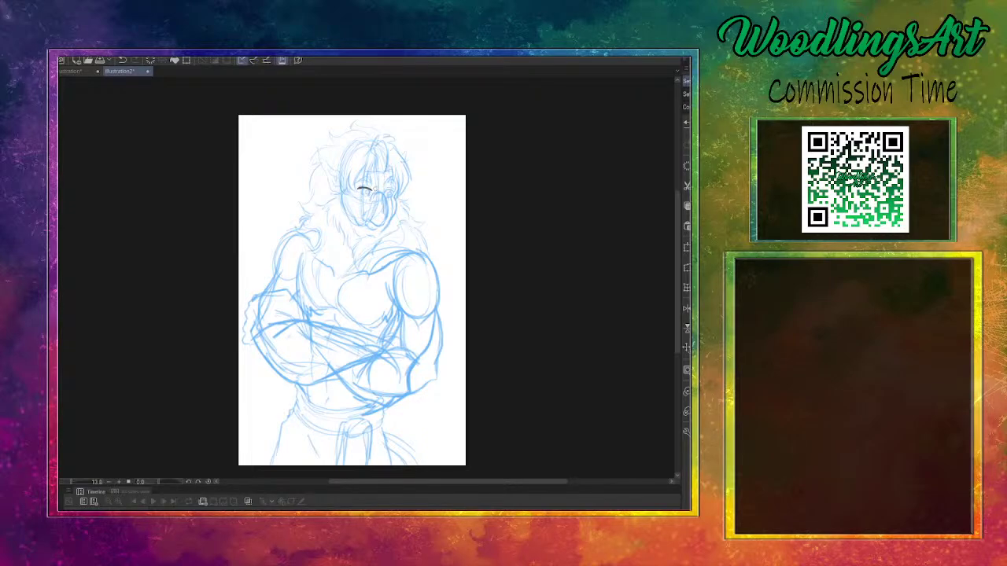
Undo the last black stroke, and line both eyes and the hair strands on the face's right side in black
key(ctrl+z)
drag(355, 187, 364, 189)
mouse_move(360, 189)
mouse_down()
mouse_move(392, 198)
mouse_move(392, 175)
mouse_move(384, 186)
mouse_move(396, 165)
mouse_move(401, 197)
mouse_up()
mouse_move(398, 173)
mouse_down()
mouse_move(401, 198)
mouse_move(409, 175)
mouse_move(408, 187)
mouse_up()
drag(407, 187, 391, 199)
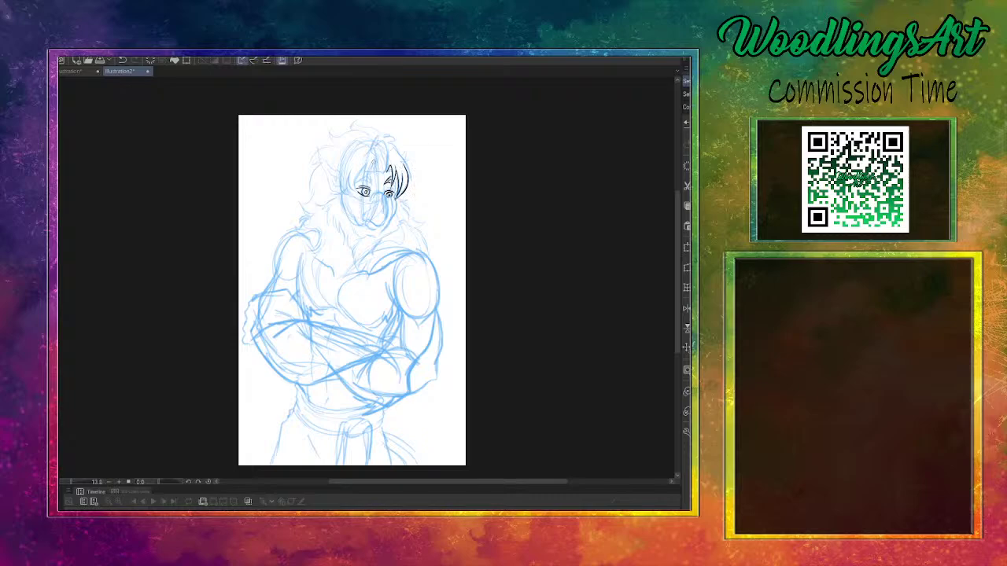
Line the hair strands falling over the left side of the face and the left eye in black
drag(374, 159, 362, 194)
drag(370, 158, 354, 188)
drag(360, 184, 354, 199)
drag(354, 166, 347, 176)
drag(358, 168, 350, 196)
mouse_move(360, 142)
mouse_down()
mouse_move(345, 147)
mouse_move(338, 200)
mouse_up()
mouse_move(344, 165)
mouse_down()
mouse_move(343, 201)
mouse_move(348, 189)
mouse_up()
drag(361, 187, 351, 206)
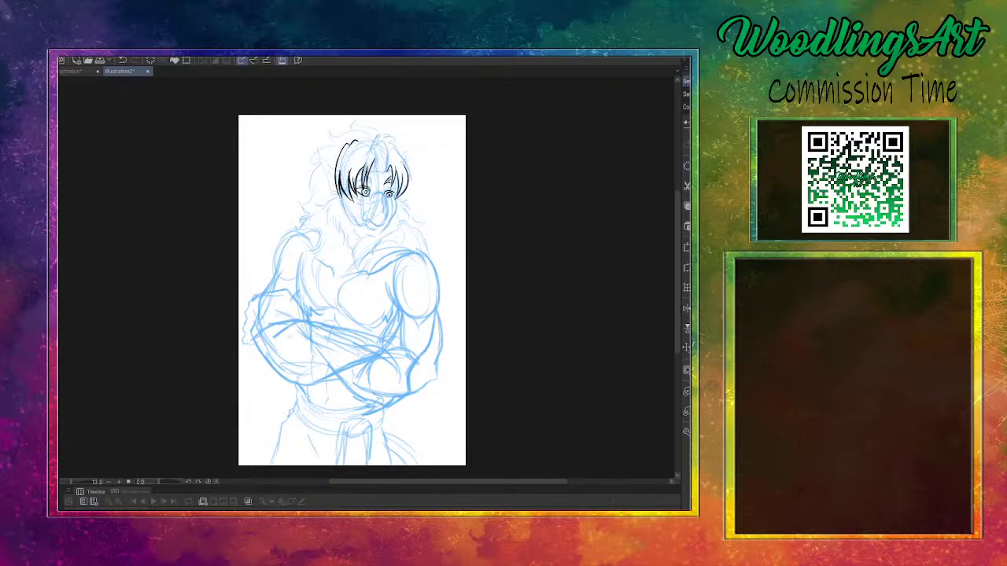
Line the curved horn on the forehead, and the outer hair contour down over the left shoulder and upper arm in black
mouse_move(383, 133)
mouse_down()
mouse_move(365, 162)
mouse_move(354, 150)
mouse_move(379, 145)
mouse_up()
drag(387, 140, 375, 175)
mouse_move(371, 139)
mouse_down()
mouse_move(326, 127)
mouse_move(334, 148)
mouse_move(320, 144)
mouse_move(307, 164)
mouse_move(316, 169)
mouse_move(296, 204)
mouse_move(302, 226)
mouse_move(277, 245)
mouse_move(271, 290)
mouse_move(271, 277)
mouse_move(257, 297)
mouse_up()
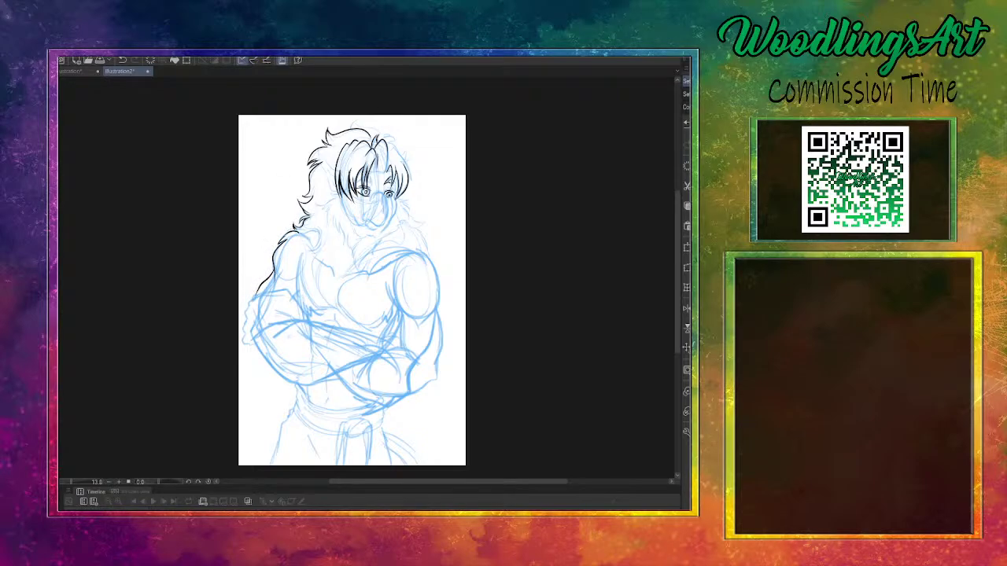
Line the chest muscles with furry lower edges, and the right shoulder and inner upper arm in black
mouse_move(303, 247)
mouse_down()
mouse_move(294, 302)
mouse_move(340, 304)
mouse_move(364, 327)
mouse_move(388, 313)
mouse_move(385, 291)
mouse_move(403, 318)
mouse_move(409, 310)
mouse_move(407, 351)
mouse_up()
mouse_move(404, 255)
mouse_down()
mouse_move(429, 254)
mouse_move(439, 267)
mouse_move(426, 321)
mouse_up()
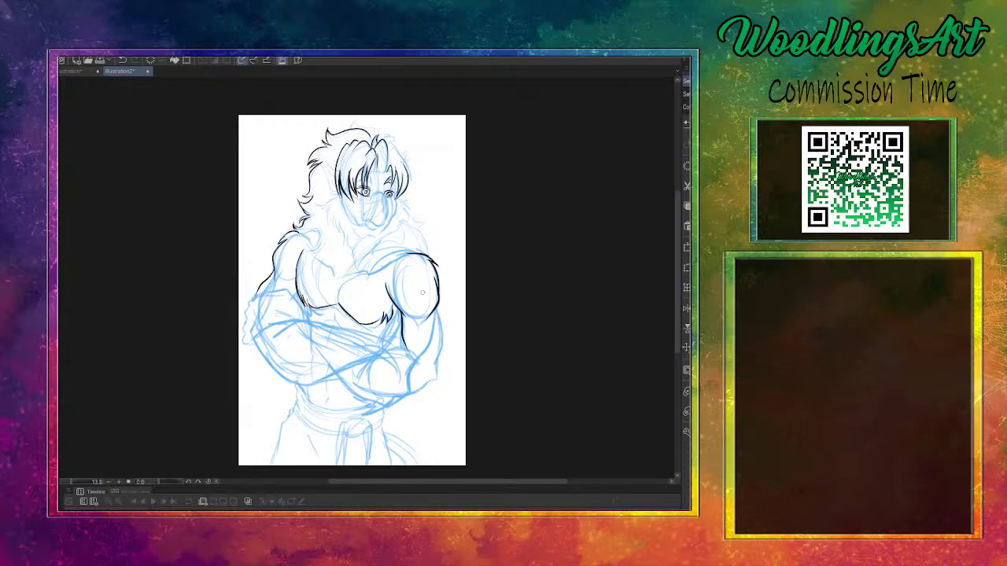
drag(401, 320, 389, 338)
Line the hair's right edge, the large nose and mouth, the pointed chin beard, and the top of the right shoulder in black
mouse_move(402, 142)
mouse_down()
mouse_move(395, 157)
mouse_move(417, 170)
mouse_move(411, 184)
mouse_up()
mouse_move(360, 209)
mouse_down()
mouse_move(384, 227)
mouse_move(385, 192)
mouse_move(390, 217)
mouse_move(368, 227)
mouse_move(382, 228)
mouse_move(382, 242)
mouse_move(359, 271)
mouse_up()
mouse_move(368, 231)
mouse_down()
mouse_move(352, 245)
mouse_move(356, 270)
mouse_up()
mouse_move(382, 241)
mouse_down()
mouse_move(367, 284)
mouse_move(389, 252)
mouse_move(419, 249)
mouse_up()
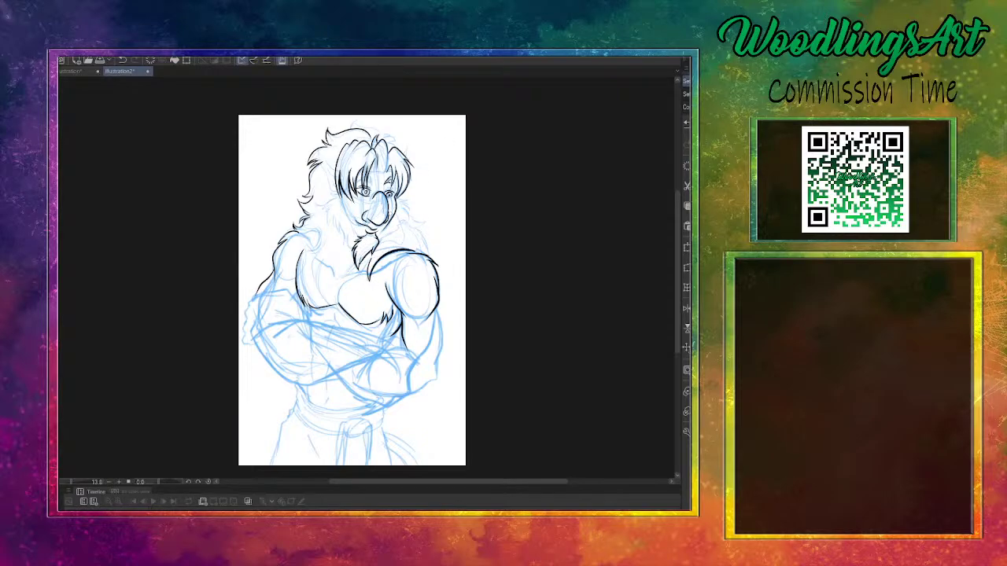
Line the spiky mane running from the right cheek down to the right shoulder in black
mouse_move(411, 195)
mouse_down()
mouse_move(398, 201)
mouse_move(404, 224)
mouse_up()
mouse_move(406, 223)
mouse_down()
mouse_move(381, 243)
mouse_move(407, 218)
mouse_move(419, 249)
mouse_up()
drag(431, 250, 427, 259)
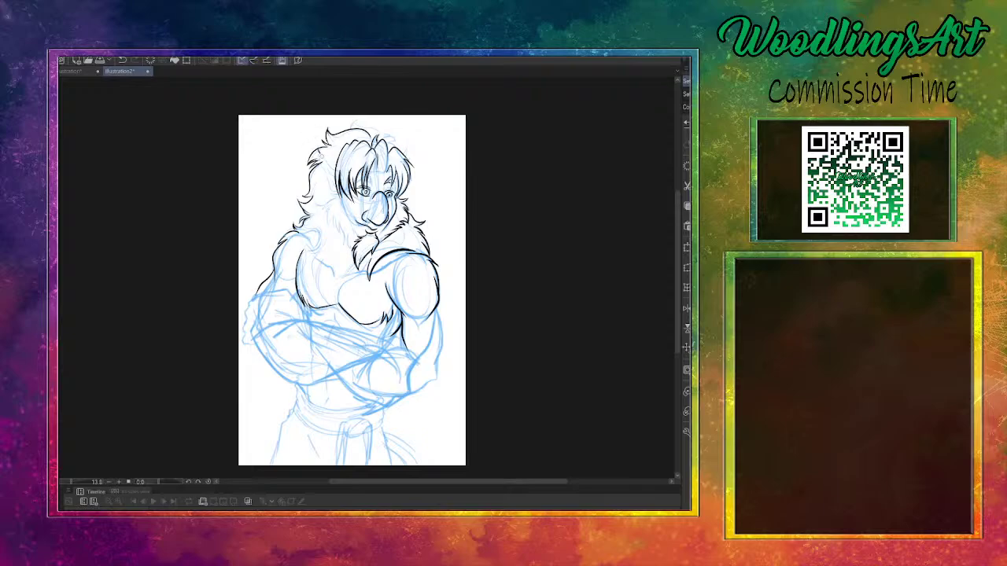
Line the pointed left ear and top hair tuft, and the mane strands hanging over the chest in black
mouse_move(323, 159)
mouse_down()
mouse_move(339, 194)
mouse_move(348, 157)
mouse_up()
mouse_move(358, 124)
mouse_down()
mouse_move(351, 118)
mouse_move(368, 122)
mouse_up()
drag(319, 230, 302, 252)
mouse_move(323, 246)
mouse_down()
mouse_move(303, 253)
mouse_move(313, 288)
mouse_up()
mouse_move(325, 262)
mouse_down()
mouse_move(315, 284)
mouse_move(322, 263)
mouse_up()
mouse_move(327, 258)
mouse_down()
mouse_move(318, 279)
mouse_move(325, 307)
mouse_move(360, 287)
mouse_up()
drag(362, 280, 357, 292)
drag(373, 270, 365, 276)
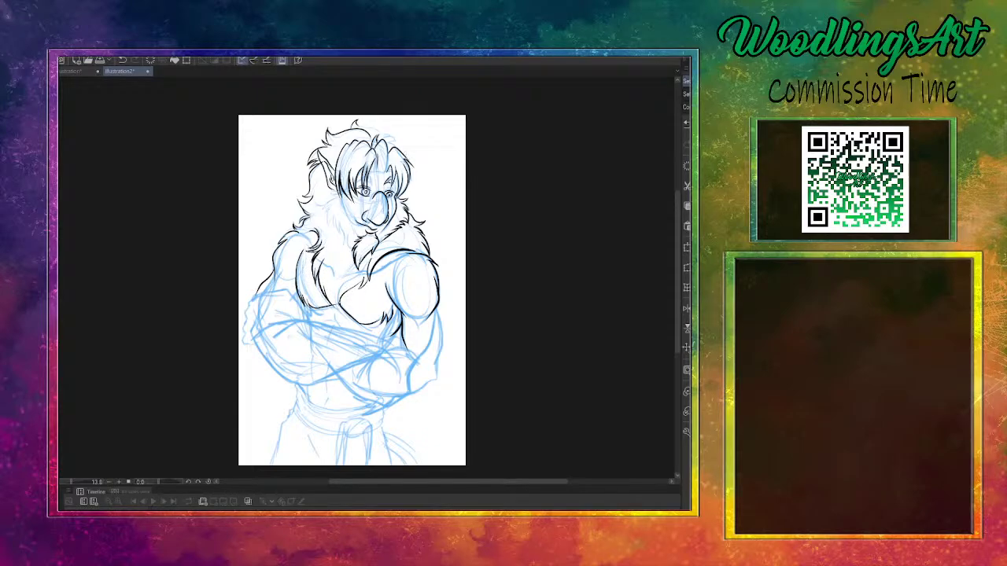
Line the fur along the left jaw and neck, the lower forehead edge, and the remaining hair on top of the head
mouse_move(340, 189)
mouse_down()
mouse_move(319, 213)
mouse_move(344, 243)
mouse_up()
drag(355, 236, 349, 252)
drag(356, 243, 350, 255)
drag(350, 194, 342, 203)
drag(347, 196, 350, 226)
mouse_move(359, 221)
mouse_down()
mouse_move(353, 233)
mouse_move(347, 224)
mouse_move(353, 241)
mouse_move(346, 222)
mouse_up()
drag(369, 168, 396, 175)
mouse_move(379, 132)
mouse_down()
mouse_move(444, 141)
mouse_move(400, 151)
mouse_up()
mouse_move(389, 132)
mouse_down()
mouse_move(397, 137)
mouse_move(352, 120)
mouse_up()
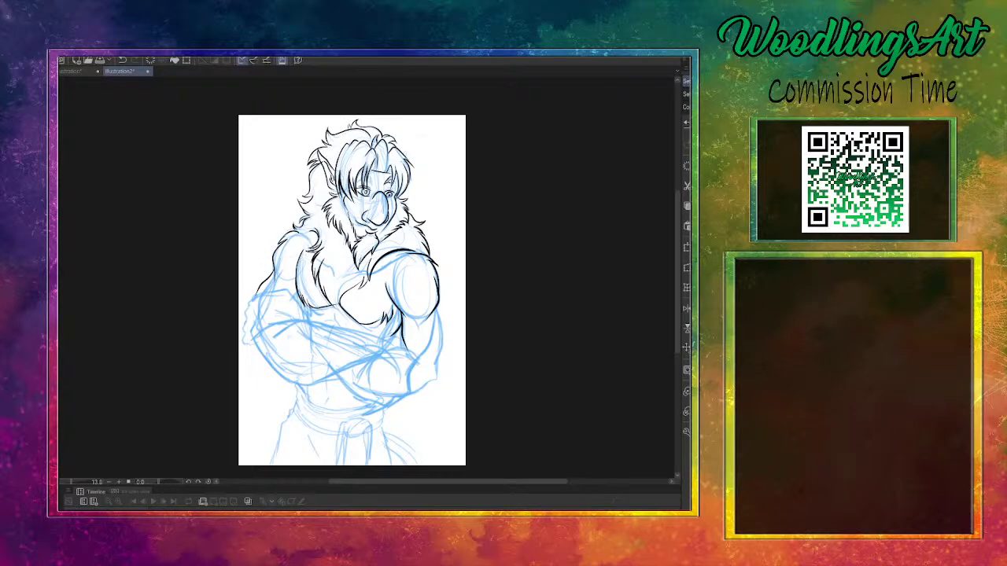
Line the lower edge of the crossed forearm and the right arm's outer contour in black, with tufts of fur at both elbows
mouse_move(336, 306)
mouse_down()
mouse_move(336, 322)
mouse_move(324, 321)
mouse_move(340, 326)
mouse_move(282, 328)
mouse_move(263, 355)
mouse_move(279, 382)
mouse_move(308, 385)
mouse_move(300, 379)
mouse_move(390, 355)
mouse_move(416, 361)
mouse_move(407, 354)
mouse_up()
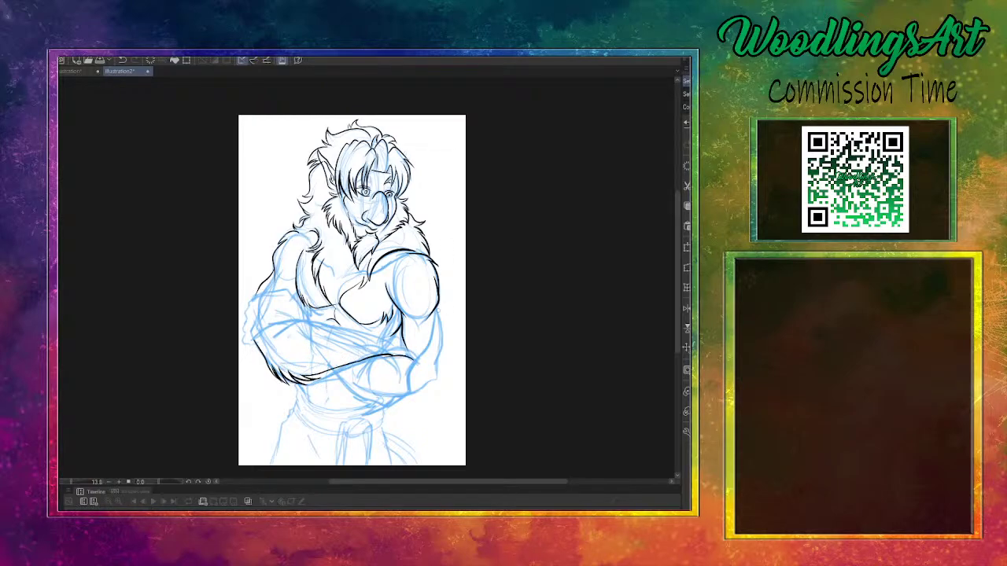
mouse_move(439, 306)
mouse_down()
mouse_move(436, 390)
mouse_move(360, 415)
mouse_move(371, 410)
mouse_move(343, 385)
mouse_up()
mouse_move(356, 369)
mouse_down()
mouse_move(342, 383)
mouse_move(380, 396)
mouse_up()
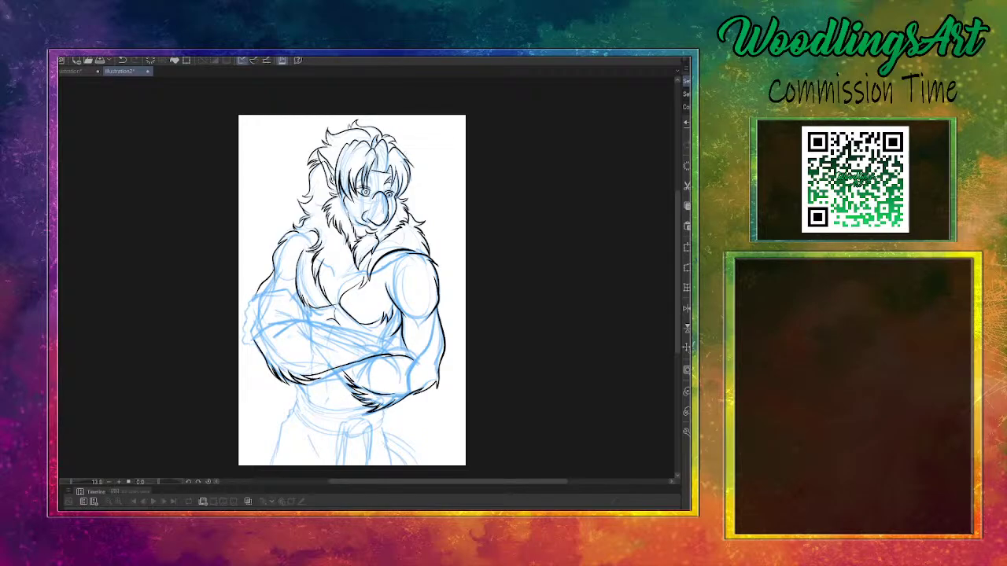
drag(398, 354, 390, 360)
Line the upper edge of the crossed forearm, and the left hand and fingers gripping the arm in black
drag(272, 340, 326, 320)
mouse_move(390, 331)
mouse_down()
mouse_move(383, 337)
mouse_move(407, 351)
mouse_up()
drag(318, 322, 381, 339)
mouse_move(299, 286)
mouse_down()
mouse_move(293, 321)
mouse_move(241, 343)
mouse_move(267, 370)
mouse_up()
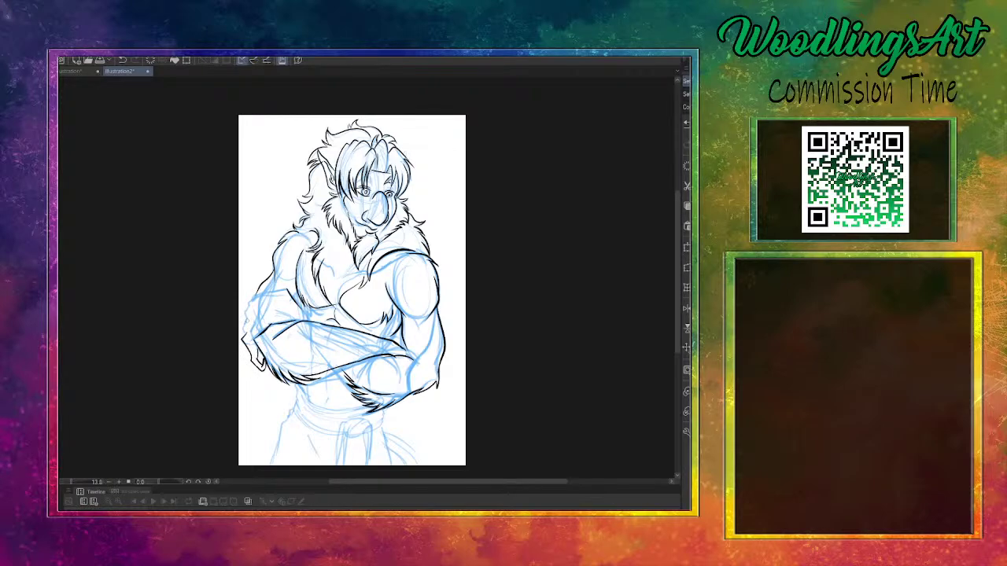
mouse_move(251, 318)
mouse_down()
mouse_move(241, 335)
mouse_move(250, 299)
mouse_move(287, 288)
mouse_up()
mouse_move(307, 303)
mouse_down()
mouse_move(313, 324)
mouse_move(287, 321)
mouse_move(283, 330)
mouse_up()
Line the left side of the waist and the belly, and the sash band wrapping the hips in black
mouse_move(330, 392)
mouse_down()
mouse_move(322, 410)
mouse_move(289, 388)
mouse_move(290, 415)
mouse_up()
drag(302, 409, 293, 425)
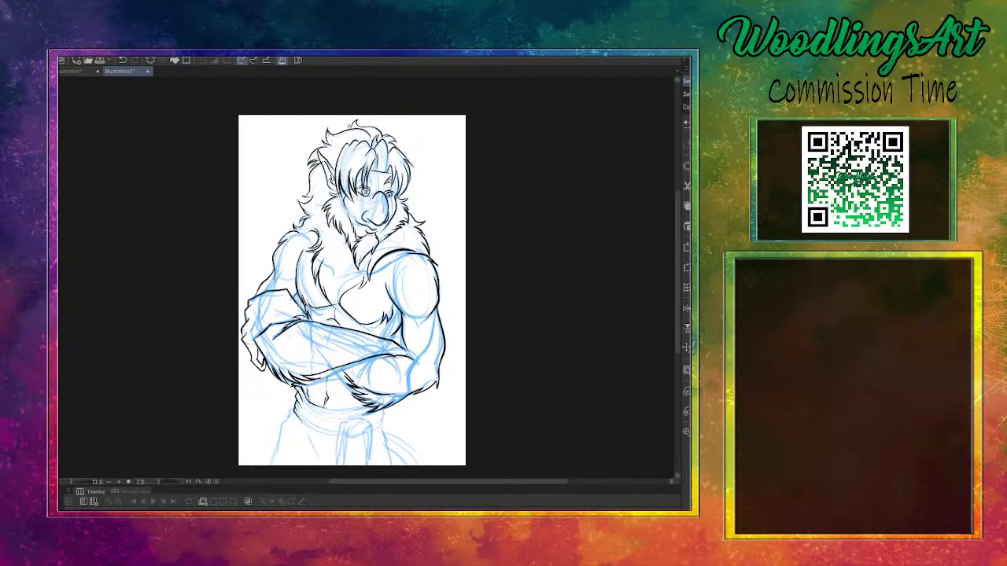
mouse_move(306, 404)
mouse_down()
mouse_move(361, 421)
mouse_move(396, 404)
mouse_move(370, 431)
mouse_move(338, 411)
mouse_up()
drag(374, 405, 302, 407)
drag(326, 401, 318, 410)
drag(340, 406, 326, 413)
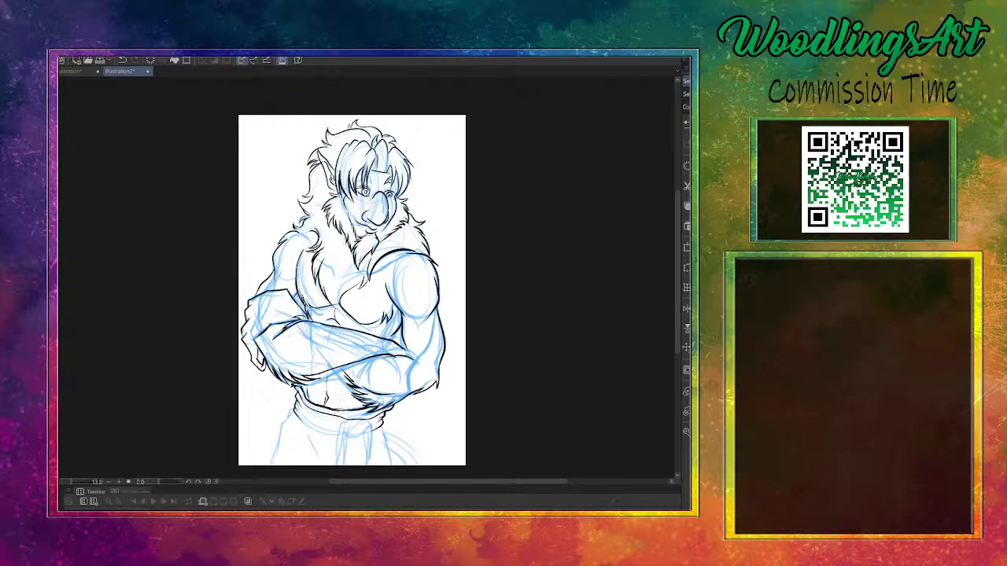
Line the sash knot and its hanging ends down to the page's bottom edge in black
drag(346, 365, 339, 376)
mouse_move(359, 375)
mouse_down()
mouse_move(346, 387)
mouse_move(349, 434)
mouse_up()
mouse_move(354, 420)
mouse_down()
mouse_move(371, 424)
mouse_move(347, 437)
mouse_move(368, 439)
mouse_move(364, 466)
mouse_up()
drag(372, 424, 370, 466)
drag(383, 423, 387, 466)
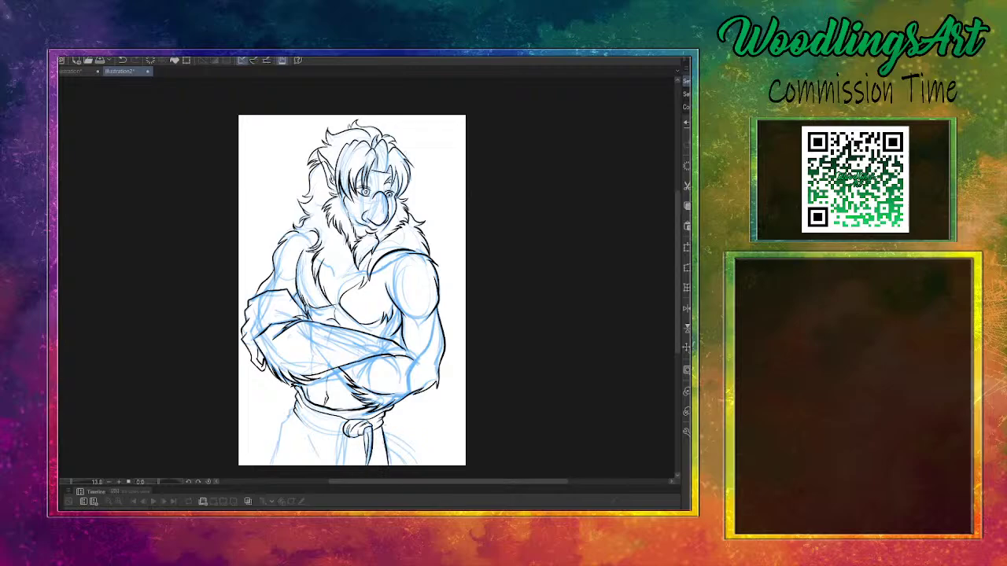
drag(349, 419, 339, 464)
Line the trouser folds and outer leg edges, and the curved tail behind the right leg in black
drag(305, 434, 337, 465)
mouse_move(312, 429)
mouse_down()
mouse_move(342, 437)
mouse_move(313, 415)
mouse_move(346, 428)
mouse_up()
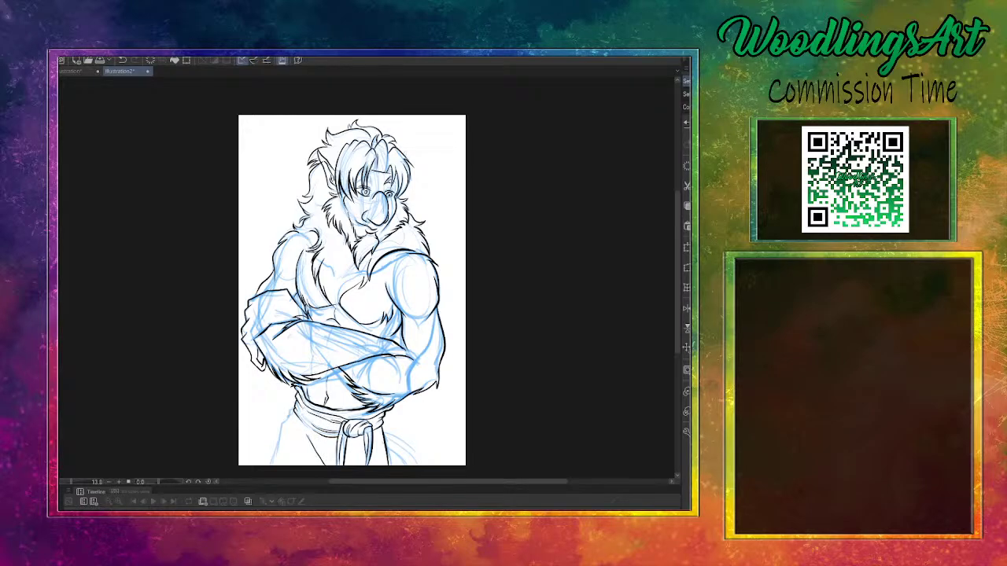
drag(291, 410, 264, 469)
drag(380, 431, 410, 472)
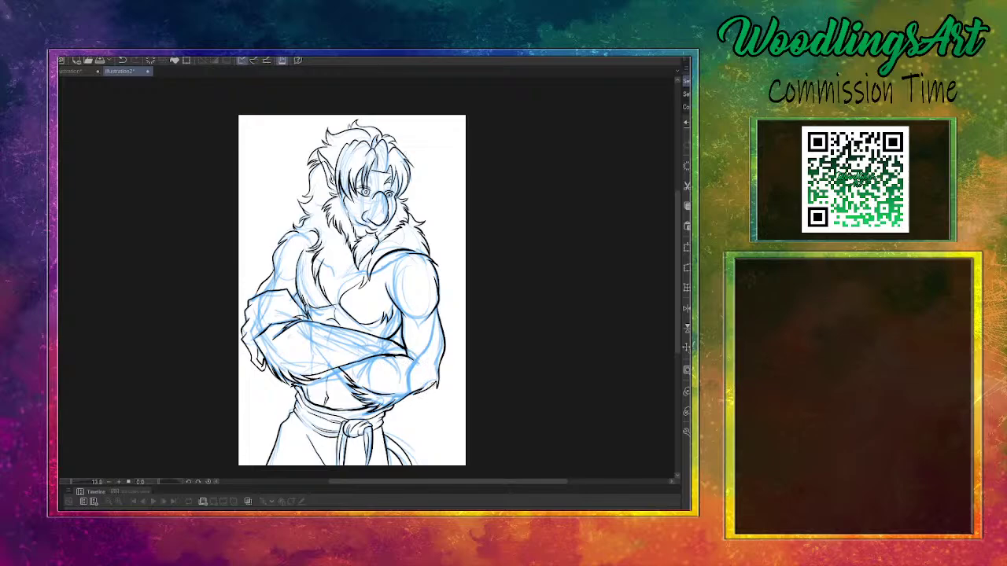
Line the tucked hand below the right elbow in black, and hide the blue sketch
mouse_move(432, 385)
mouse_down()
mouse_move(419, 412)
mouse_move(404, 409)
mouse_move(419, 419)
mouse_move(398, 418)
mouse_move(414, 420)
mouse_move(404, 404)
mouse_move(402, 424)
mouse_move(387, 422)
mouse_move(404, 402)
mouse_up()
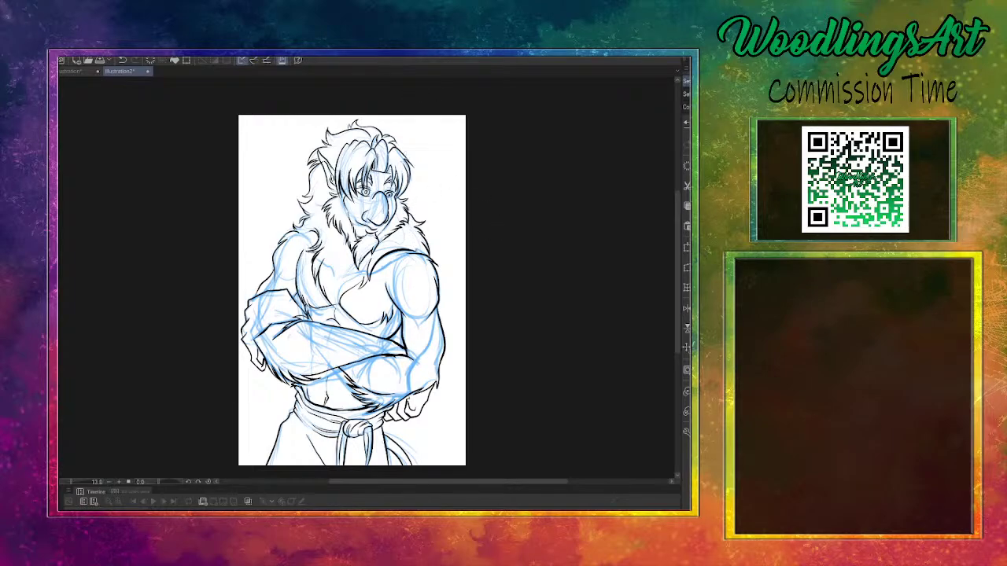
mouse_move(414, 250)
mouse_down()
mouse_move(385, 254)
mouse_move(371, 277)
mouse_move(413, 249)
mouse_move(332, 298)
mouse_move(337, 309)
mouse_up()
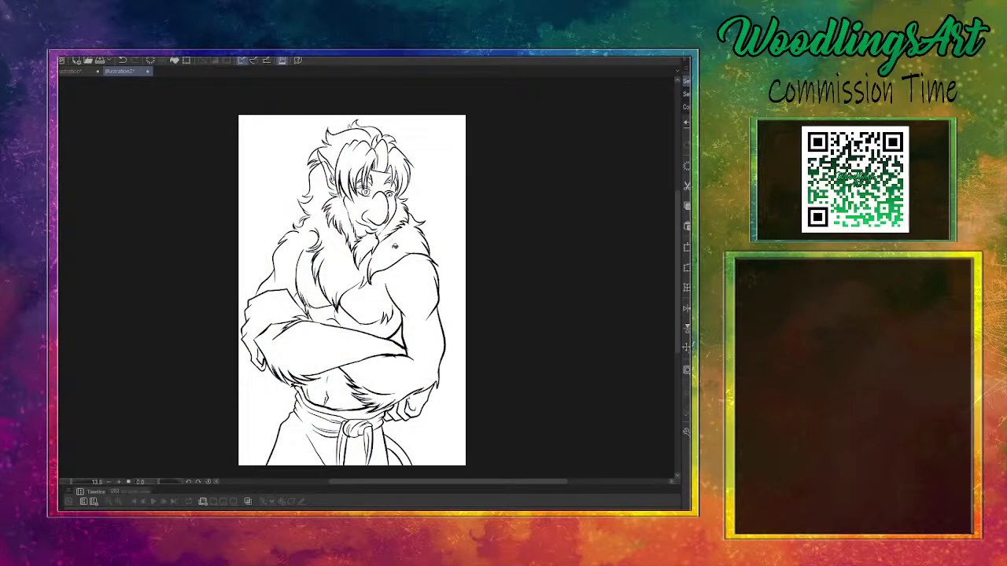
Fill the arms, shoulders, chest, back hair and belly with dark brown
click(395, 246)
click(368, 269)
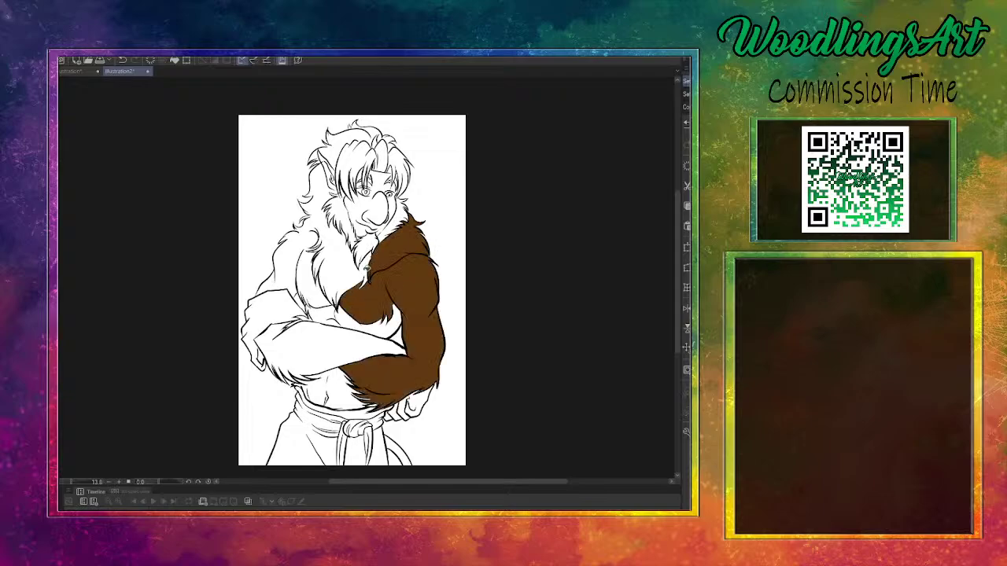
click(363, 341)
click(333, 311)
click(333, 320)
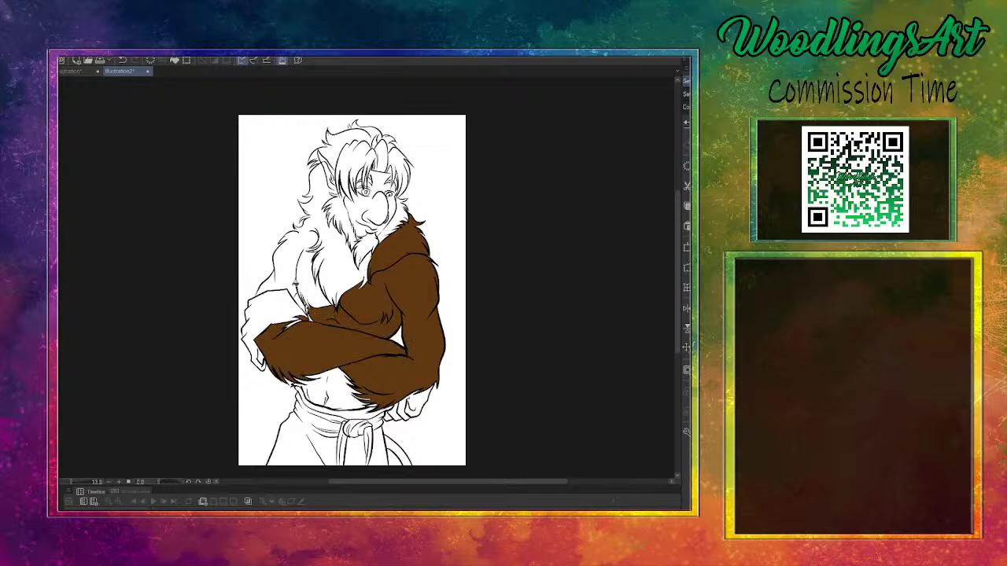
click(302, 291)
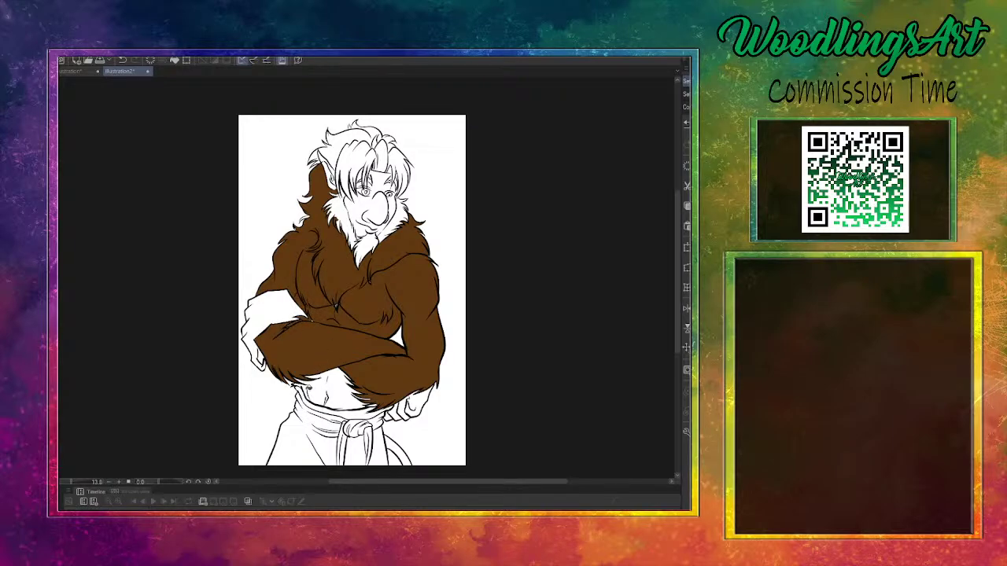
click(305, 383)
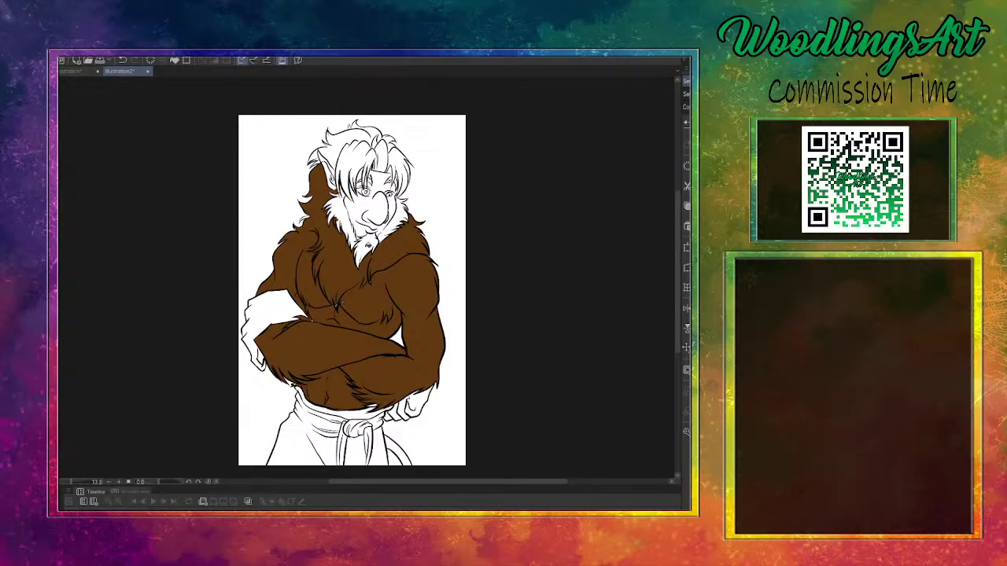
Fill the chin beard, cheek mane, top hair and bangs with the same dark brown
click(373, 242)
click(397, 221)
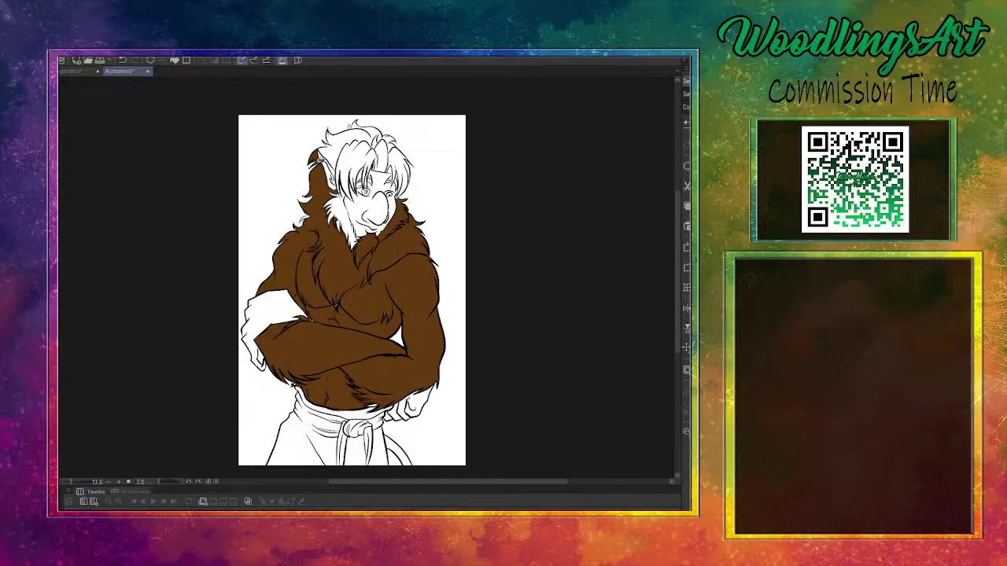
click(331, 149)
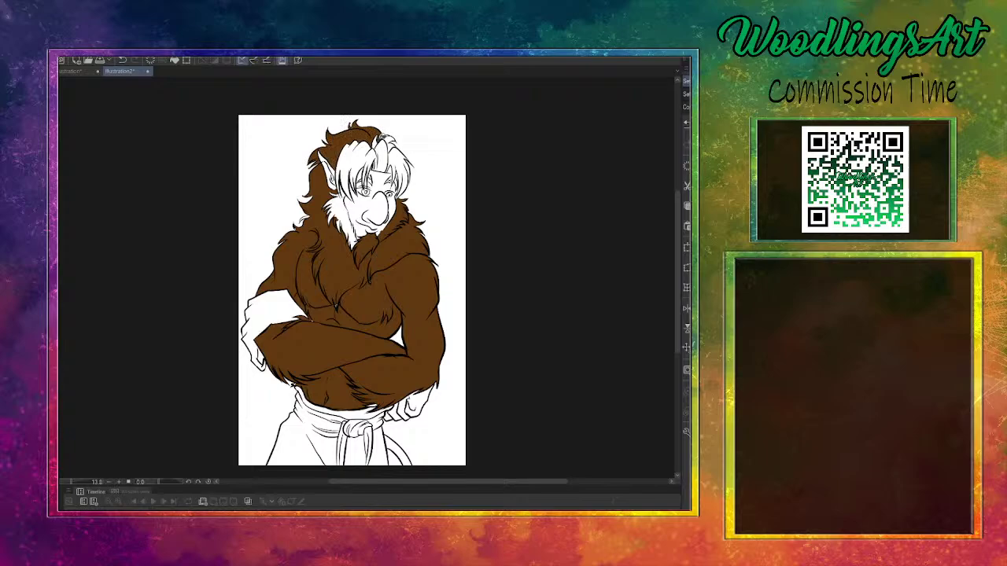
click(364, 157)
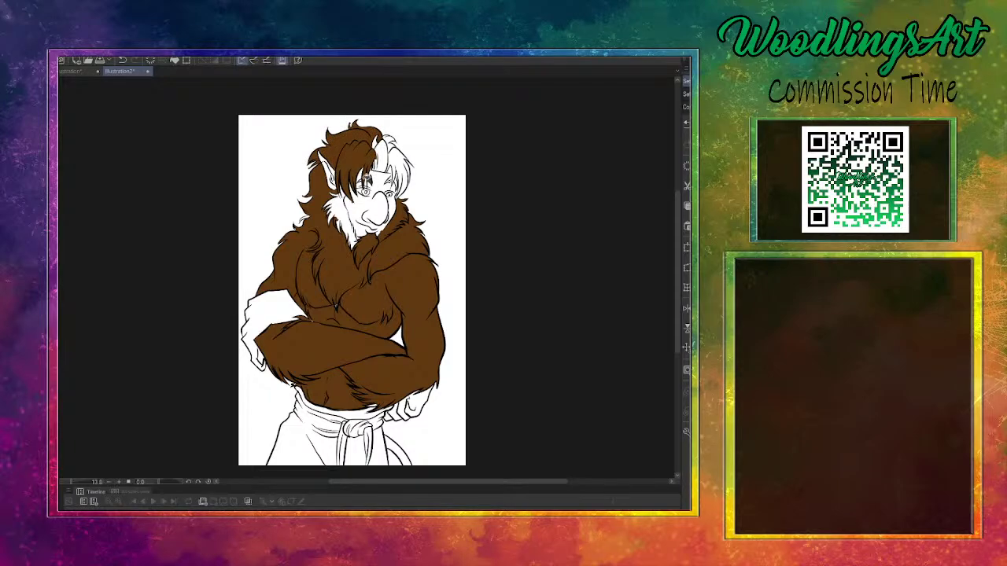
click(345, 200)
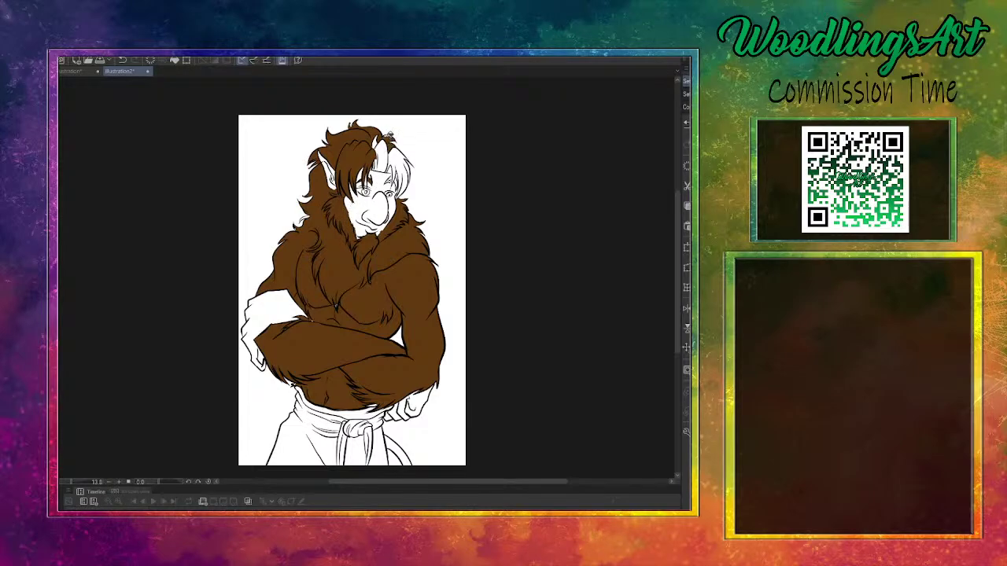
click(397, 154)
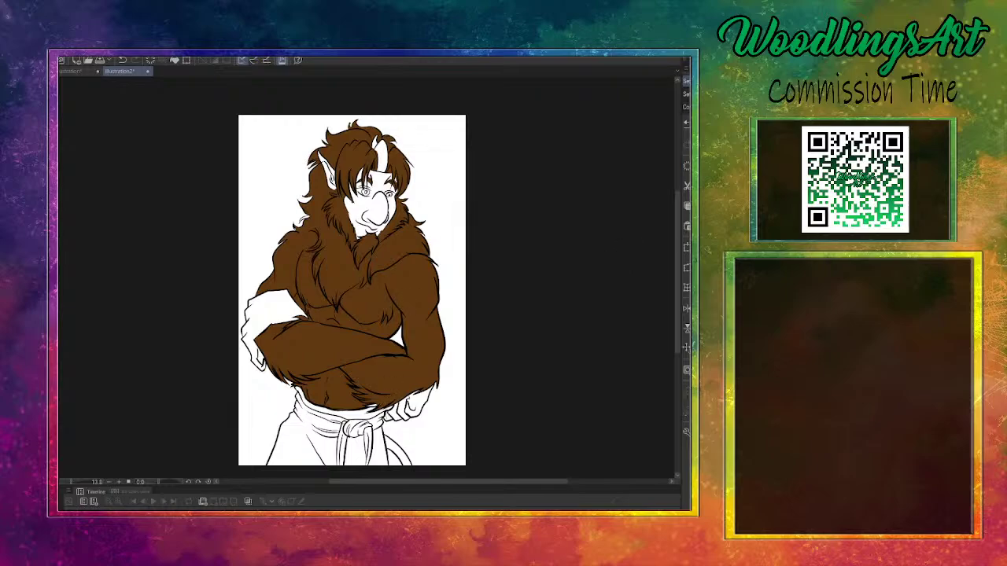
Fill both hands, the pointed ear and the face with light tan
drag(388, 414, 412, 399)
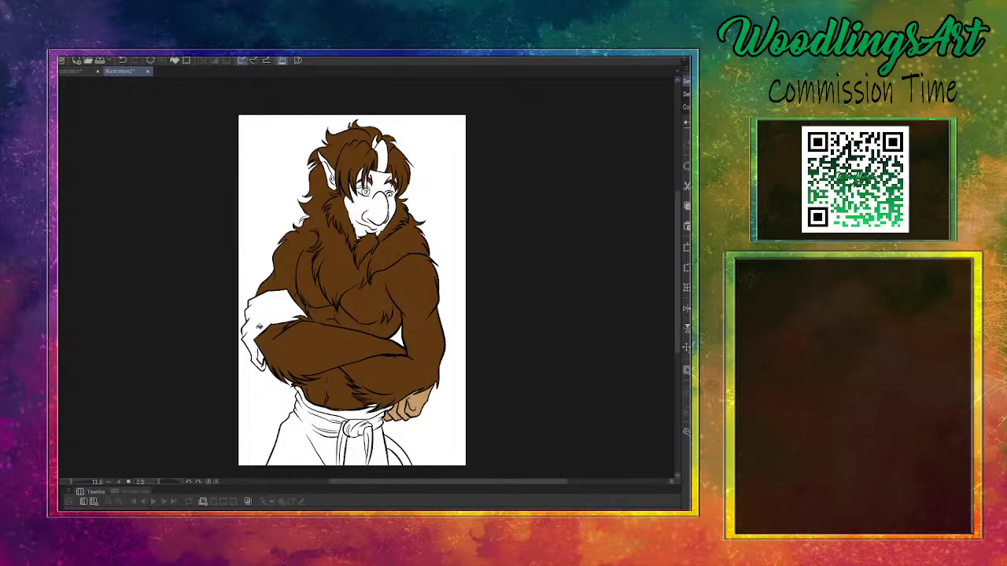
click(255, 326)
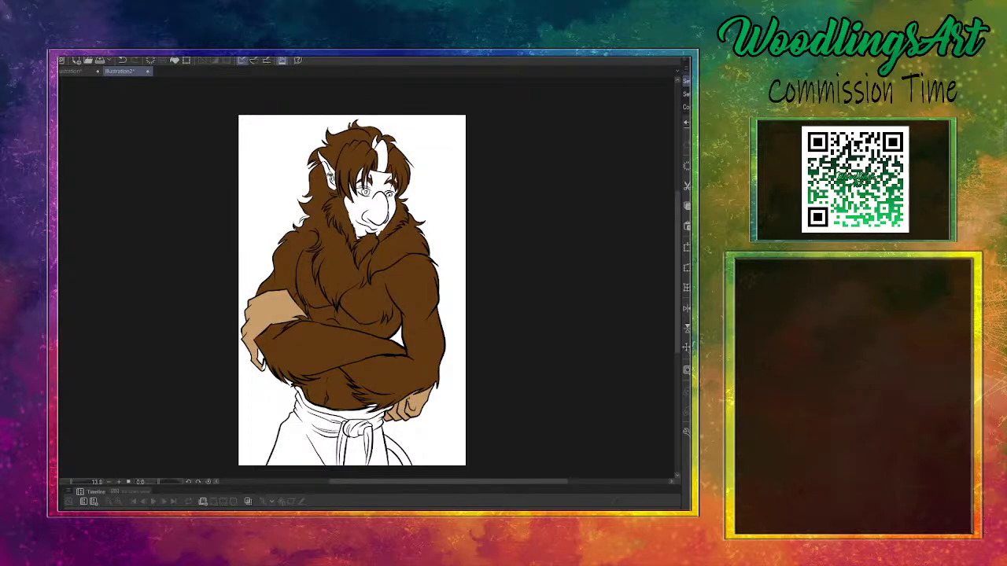
click(323, 157)
click(362, 197)
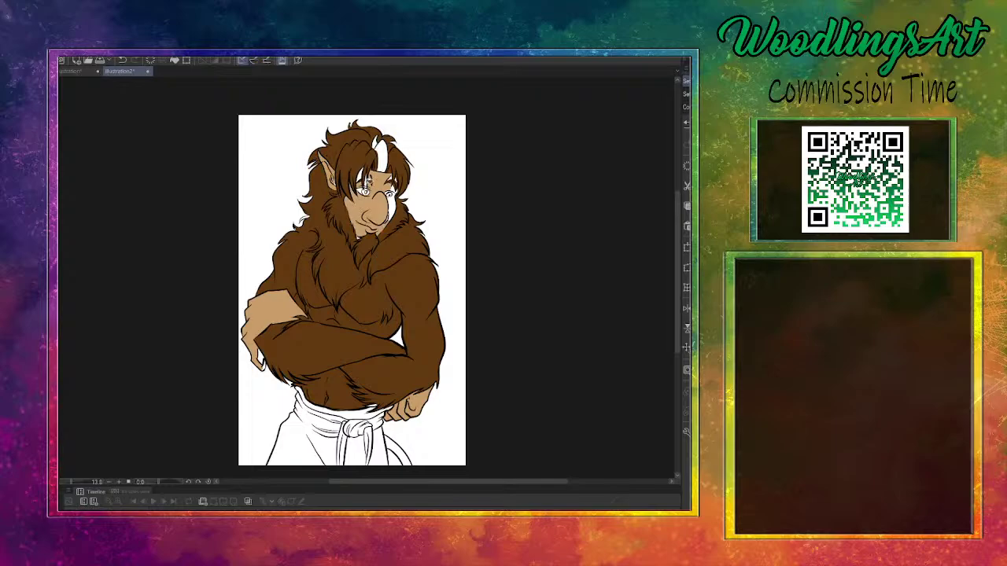
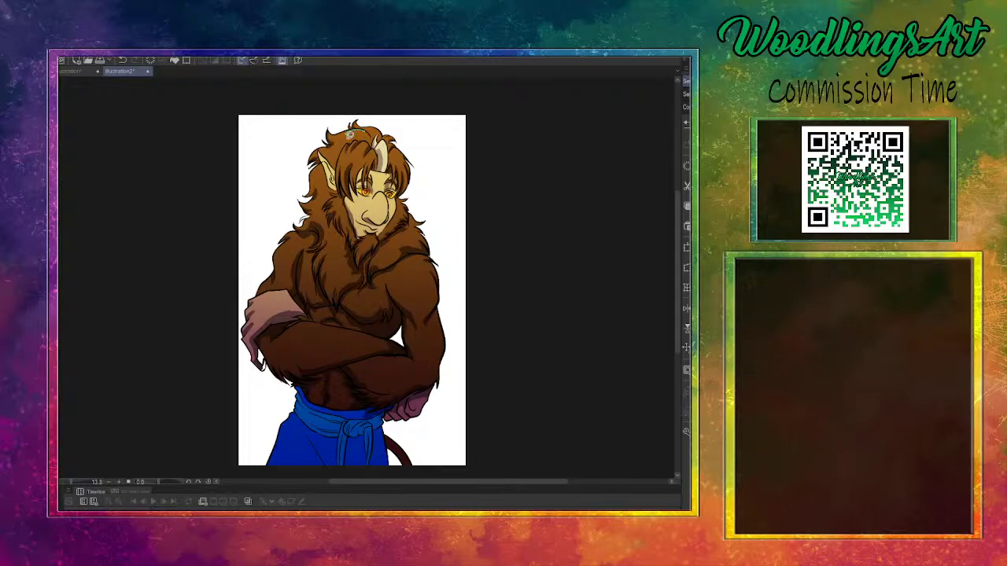
Add bright orange highlights to the hair, chin beard and chest mane
drag(338, 138, 354, 132)
mouse_move(340, 137)
mouse_down()
mouse_move(329, 150)
mouse_move(366, 125)
mouse_move(341, 157)
mouse_move(393, 165)
mouse_move(406, 153)
mouse_move(394, 168)
mouse_up()
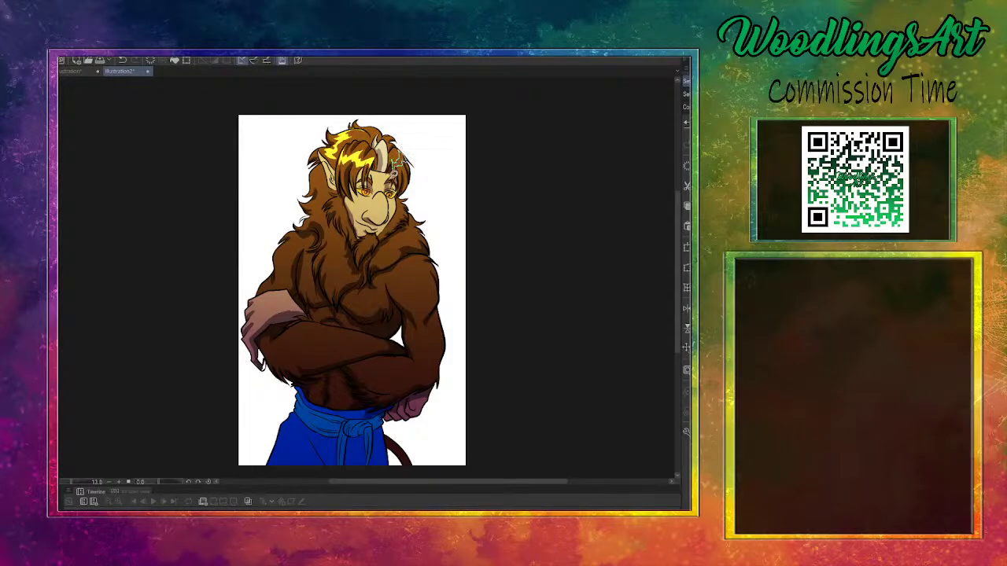
mouse_move(367, 233)
mouse_down()
mouse_move(379, 244)
mouse_move(368, 243)
mouse_move(374, 231)
mouse_move(319, 252)
mouse_move(334, 236)
mouse_move(322, 261)
mouse_move(334, 283)
mouse_move(361, 278)
mouse_move(333, 247)
mouse_move(388, 262)
mouse_move(392, 243)
mouse_move(417, 239)
mouse_move(421, 223)
mouse_up()
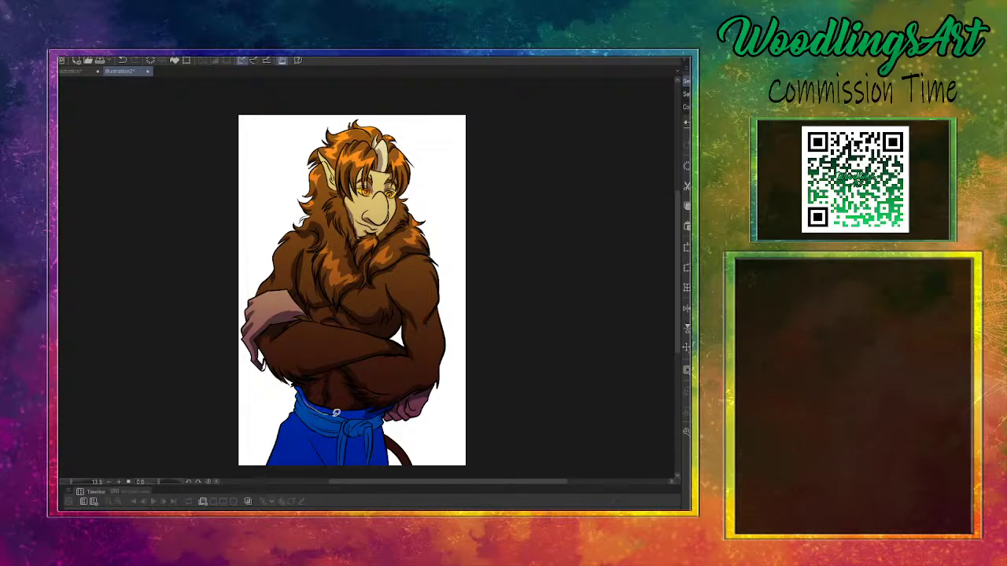
Shade the folds of the blue sash, its knot and hanging ends, and the trousers in darker blue
drag(325, 406, 354, 418)
key(ctrl+z)
mouse_move(348, 418)
mouse_down()
mouse_move(312, 410)
mouse_move(349, 416)
mouse_move(315, 421)
mouse_move(335, 432)
mouse_move(306, 419)
mouse_move(337, 438)
mouse_move(338, 466)
mouse_move(342, 434)
mouse_move(352, 436)
mouse_move(348, 465)
mouse_move(356, 442)
mouse_move(365, 436)
mouse_move(365, 463)
mouse_up()
key(ctrl+z)
key(Delete)
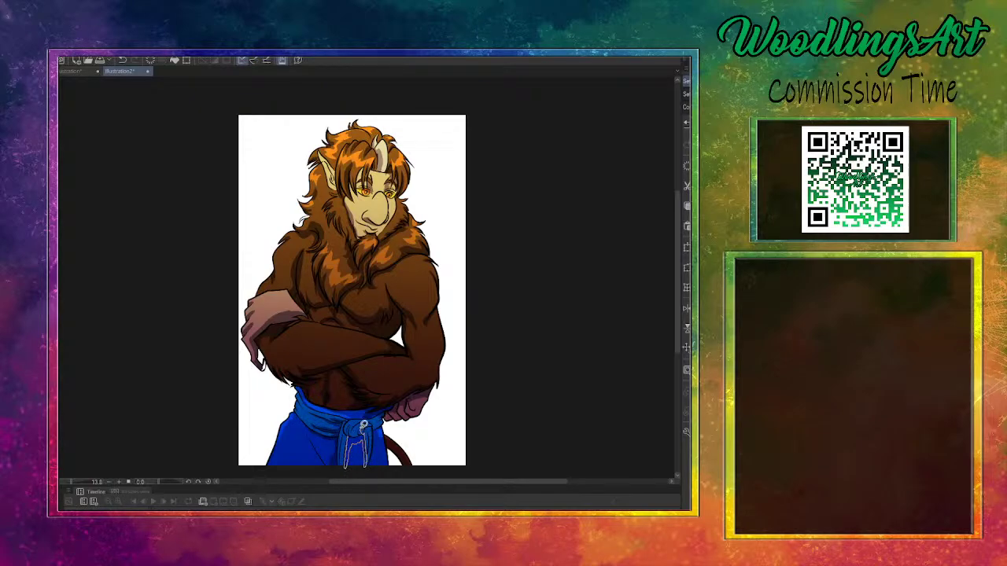
drag(360, 420, 351, 428)
key(Delete)
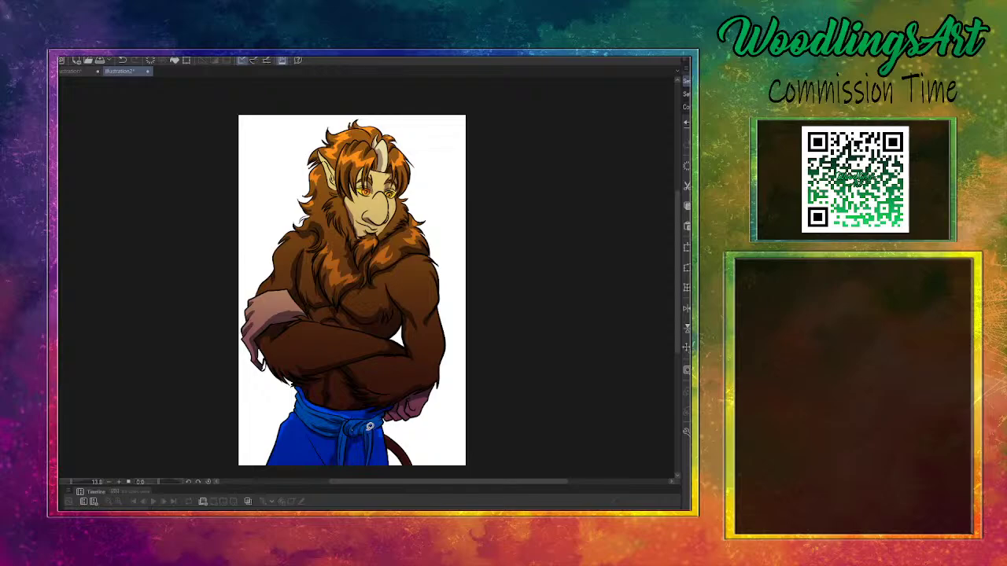
mouse_move(309, 436)
mouse_down()
mouse_move(306, 467)
mouse_move(330, 468)
mouse_move(311, 428)
mouse_up()
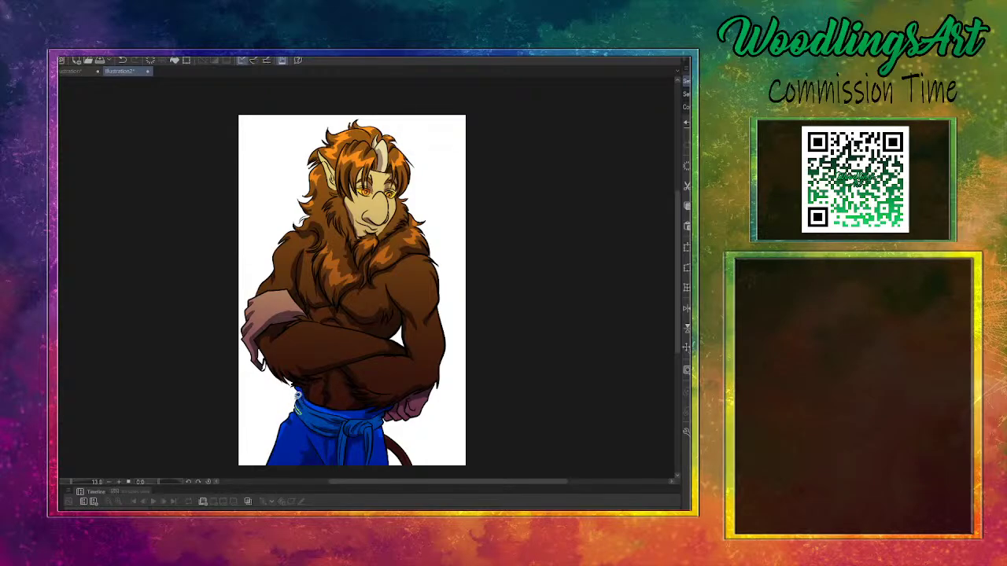
Shade the face below the bangs and the curved horn in a darker tone
drag(304, 401, 301, 382)
key(ctrl+z)
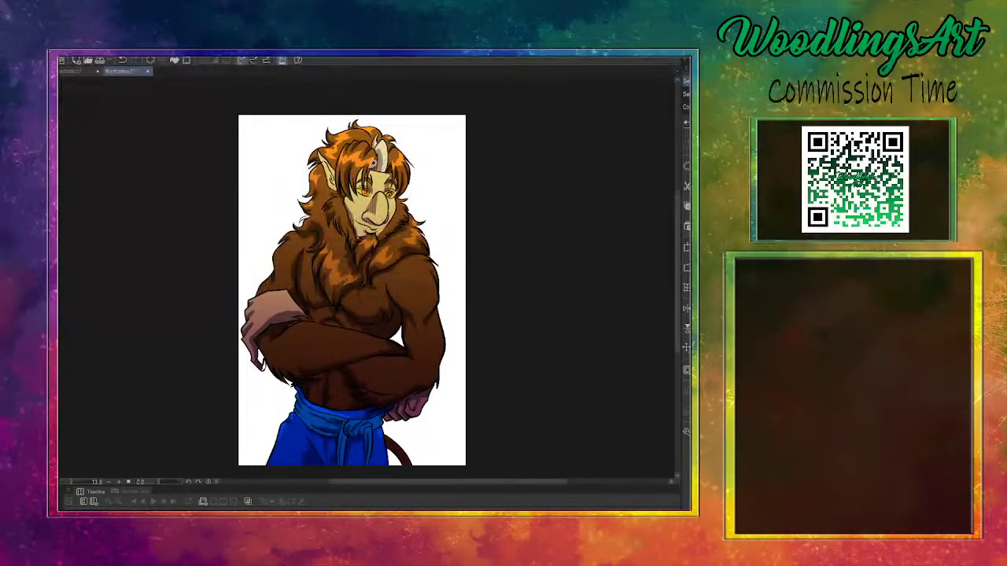
drag(360, 179, 355, 189)
drag(380, 154, 381, 166)
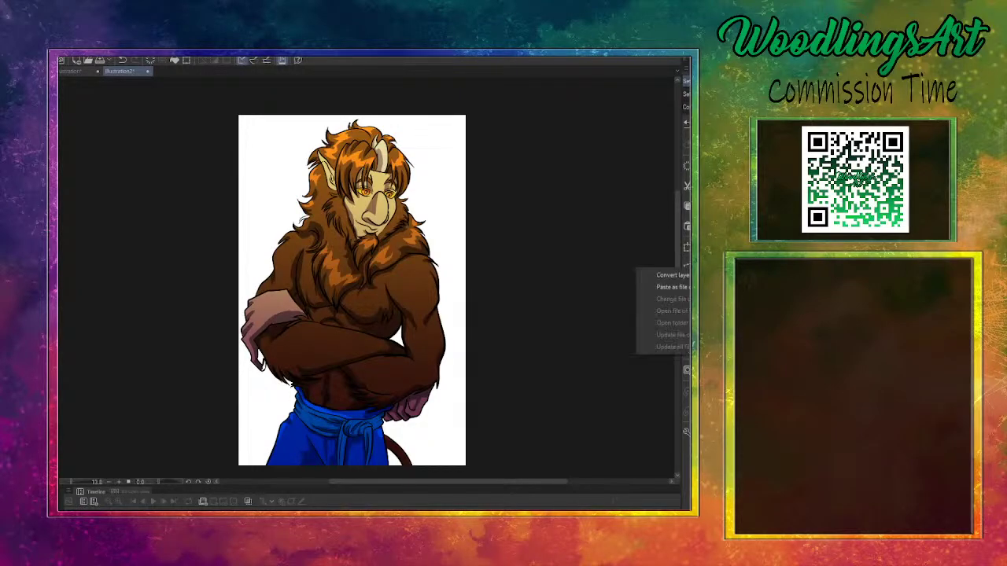
Soften the edges of the character's shading with a Gaussian blur stronger than the default 6.00
key(Escape)
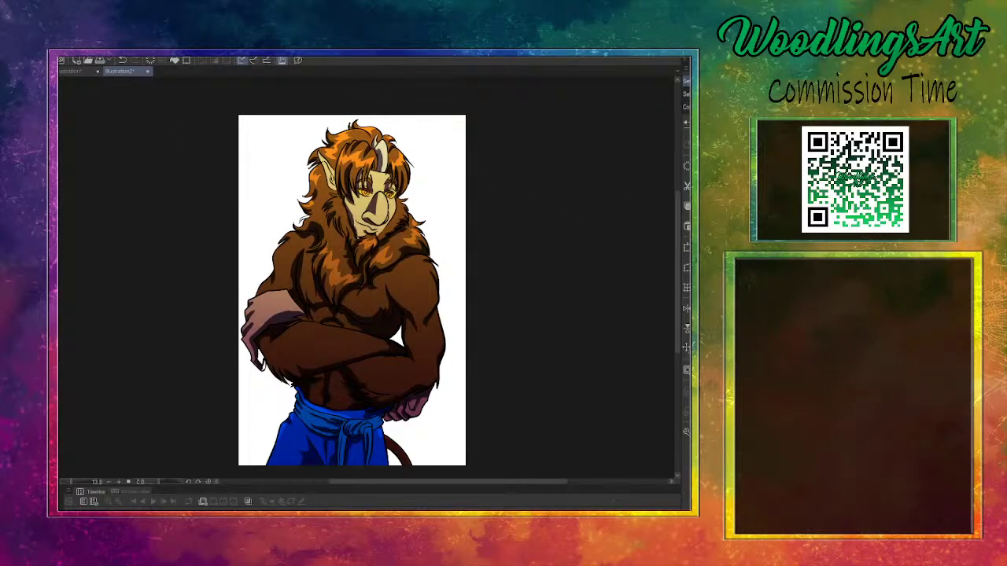
click(85, 60)
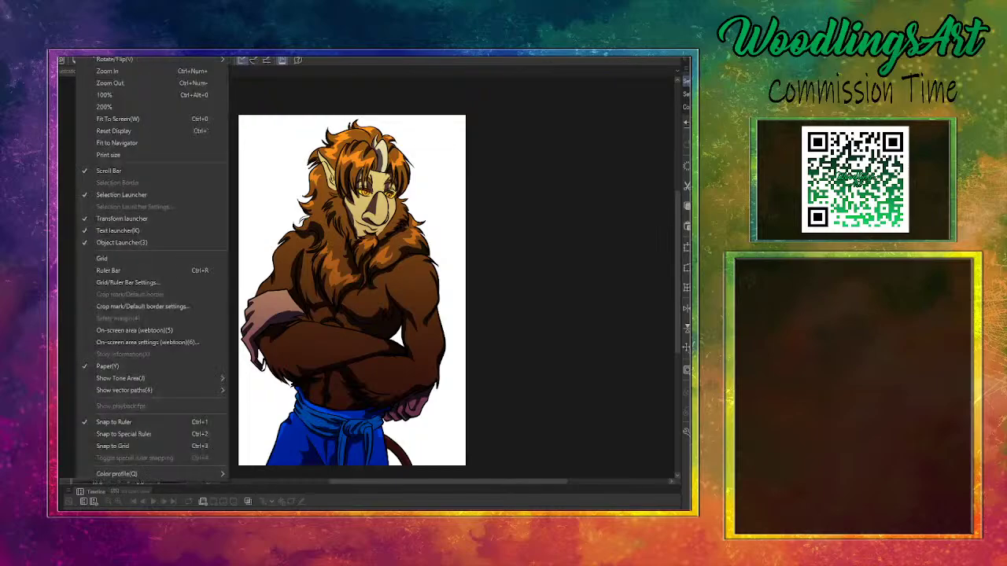
click(106, 131)
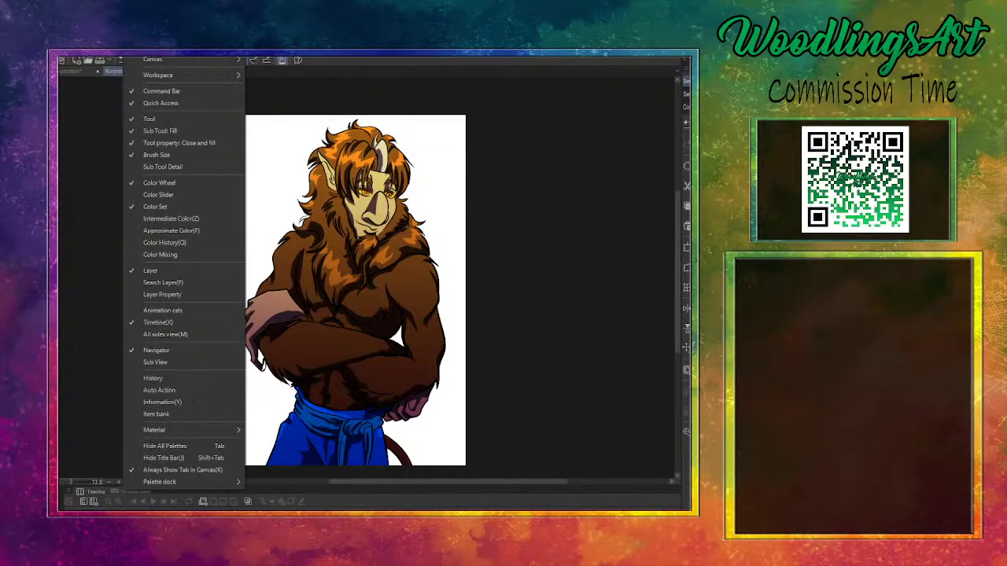
mouse_move(165, 59)
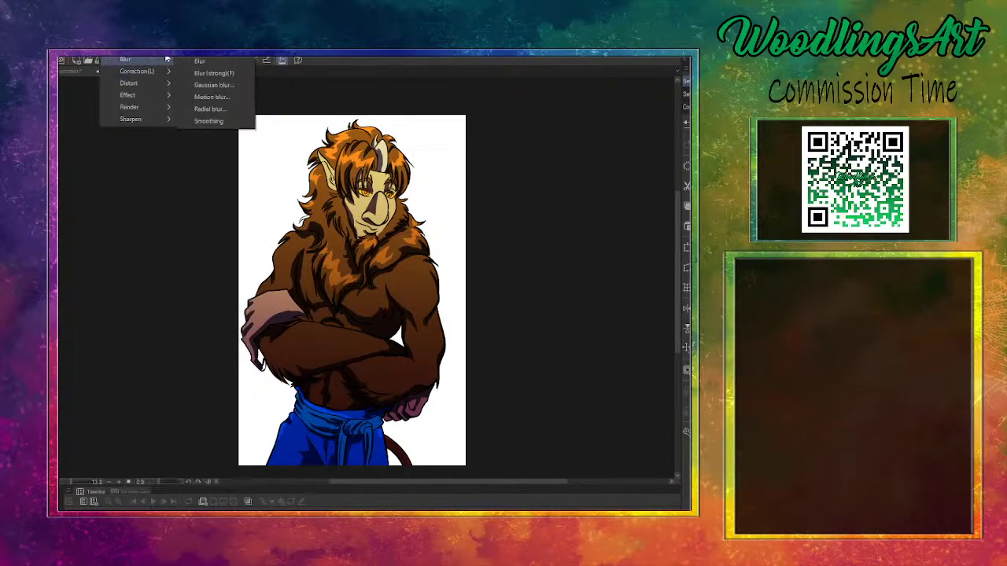
click(211, 84)
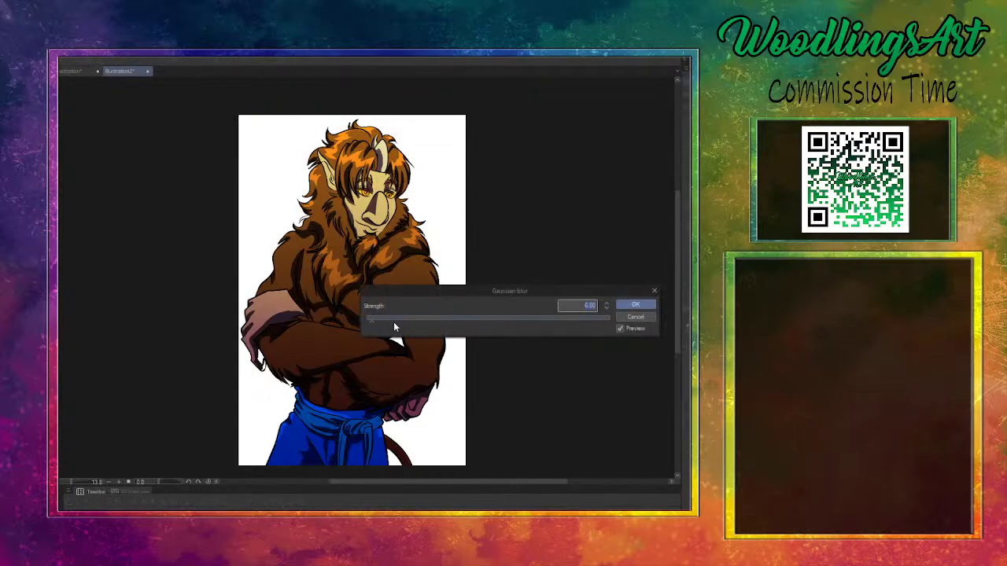
click(397, 321)
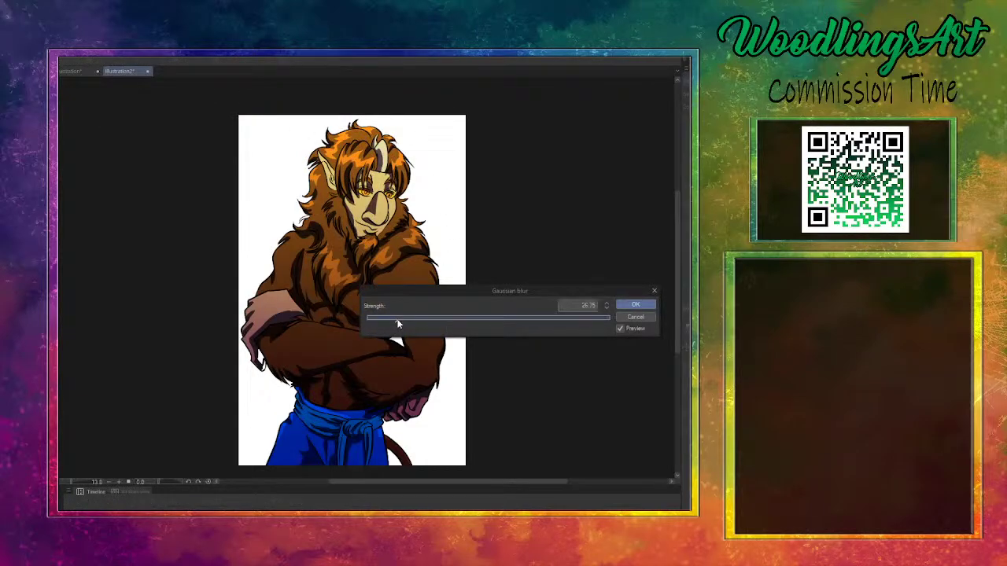
drag(397, 323, 411, 323)
click(634, 303)
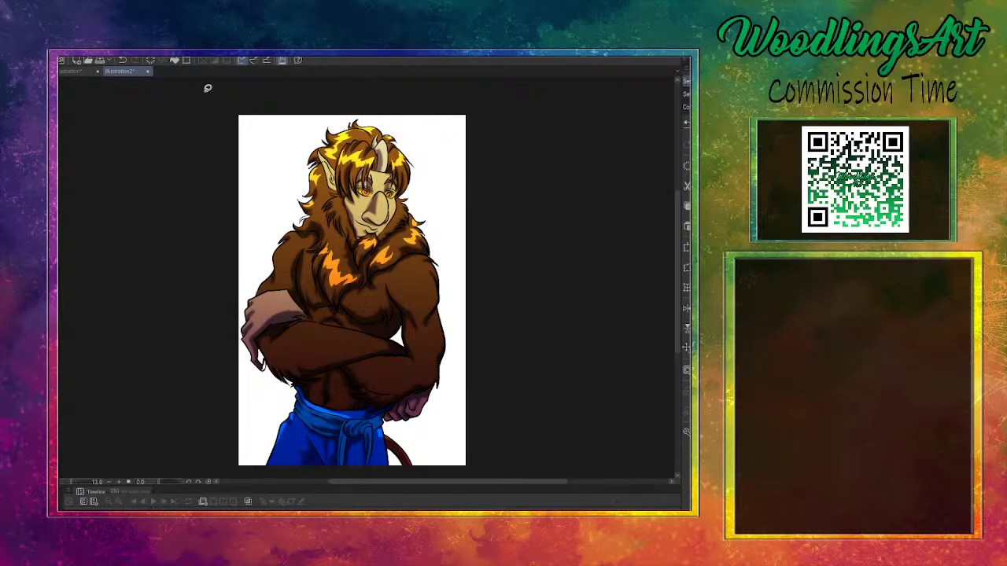
Soften the bright yellow and orange highlights on the hair and mane with a stronger Gaussian blur
click(116, 62)
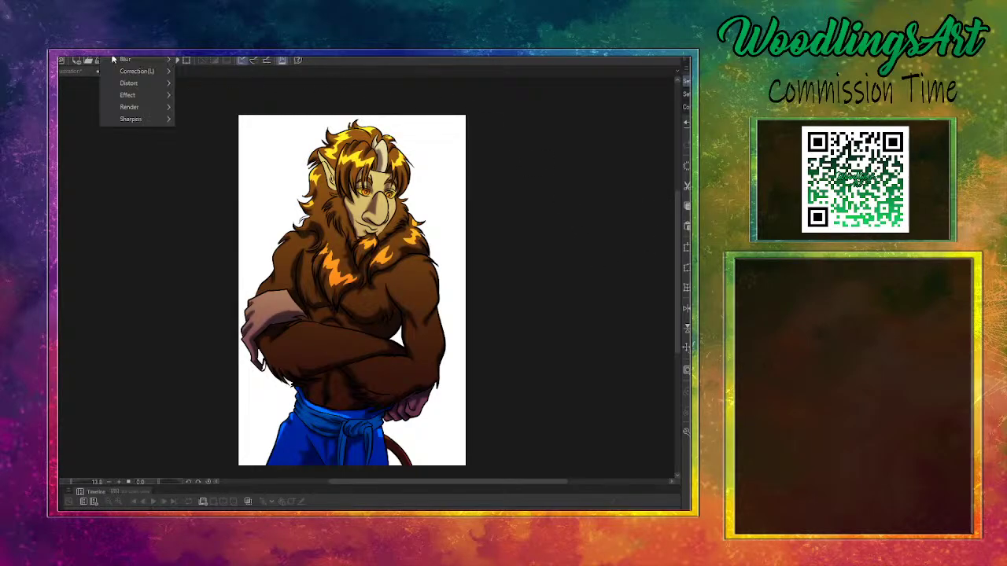
mouse_move(123, 62)
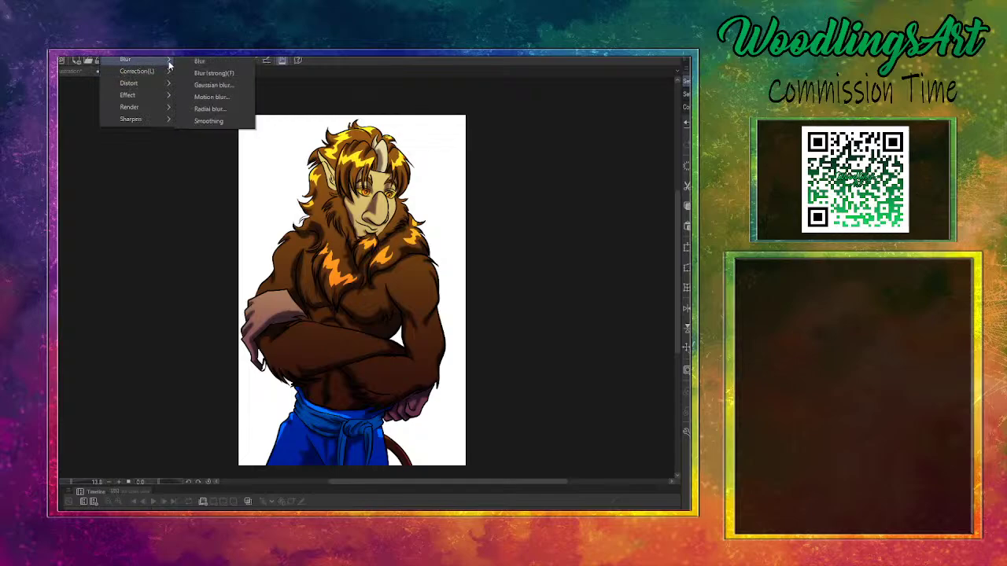
click(198, 85)
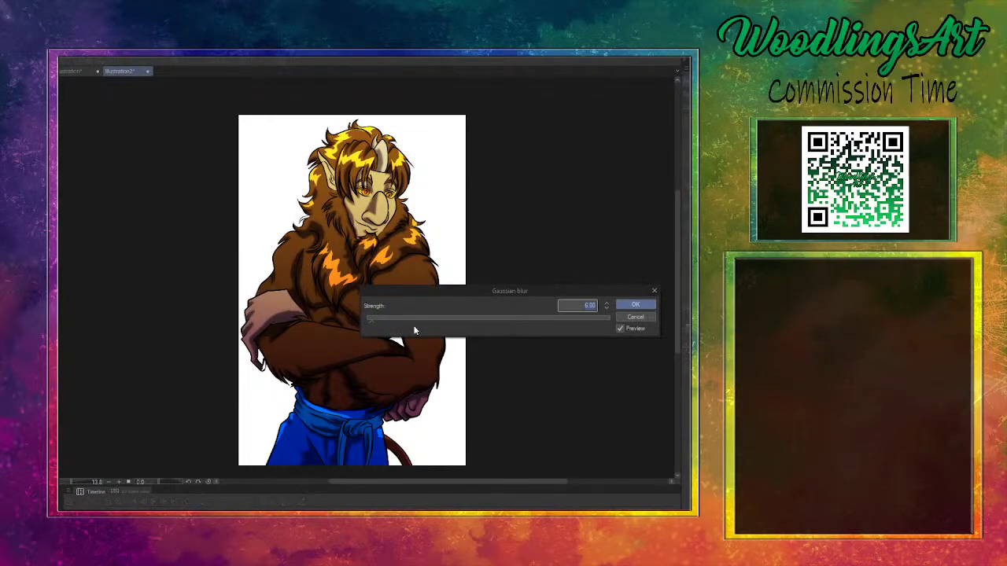
click(416, 321)
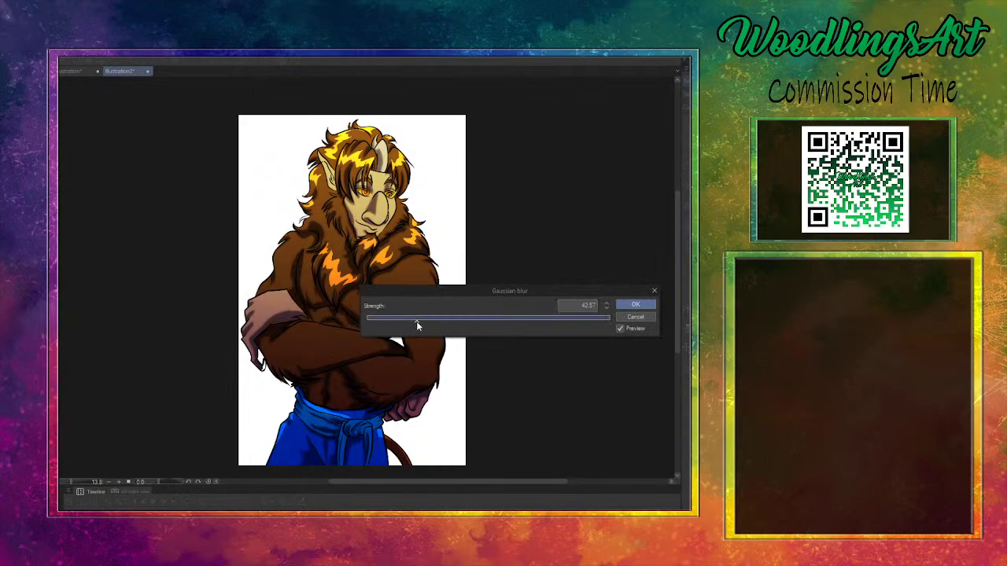
drag(422, 325, 431, 326)
click(635, 305)
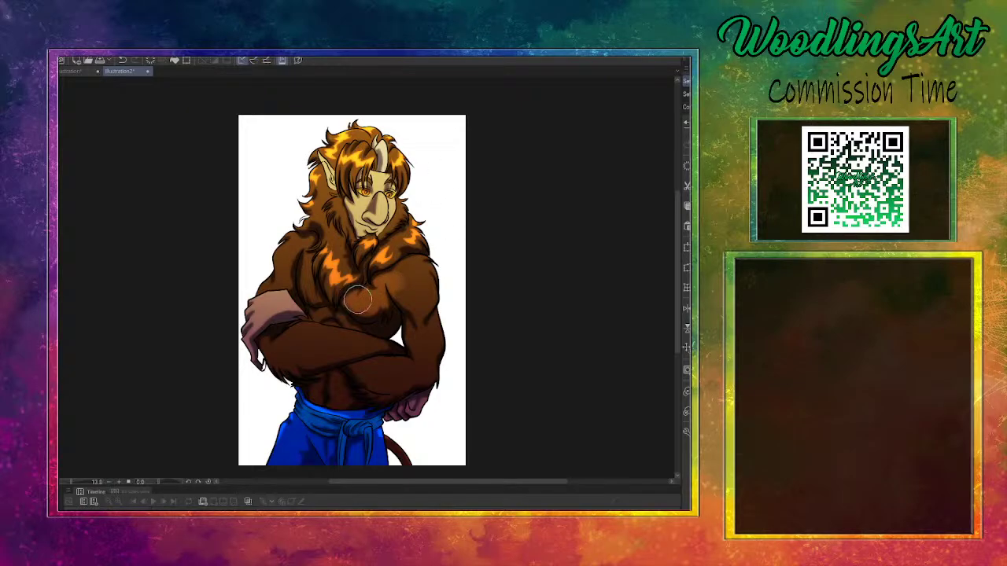
Brush soft glowing light over the shoulder, upper arm, hair, pointed ear and face
mouse_move(394, 269)
mouse_down()
mouse_move(410, 306)
mouse_move(431, 313)
mouse_up()
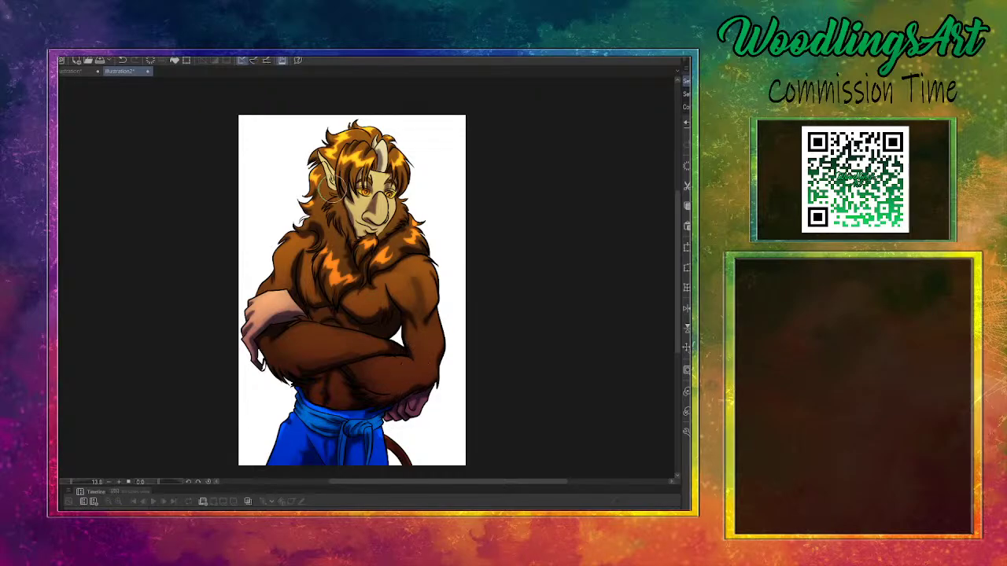
mouse_move(324, 192)
mouse_down()
mouse_move(313, 198)
mouse_move(323, 181)
mouse_up()
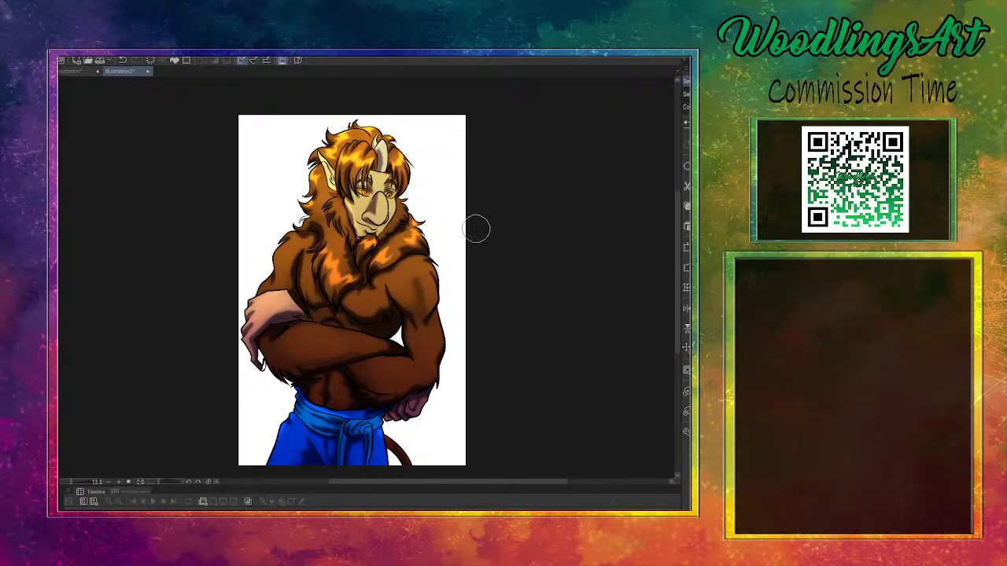
mouse_move(389, 184)
mouse_down()
mouse_move(384, 213)
mouse_move(382, 189)
mouse_move(366, 204)
mouse_move(363, 196)
mouse_move(362, 235)
mouse_move(358, 193)
mouse_move(368, 201)
mouse_move(351, 192)
mouse_move(398, 203)
mouse_move(394, 212)
mouse_move(379, 190)
mouse_up()
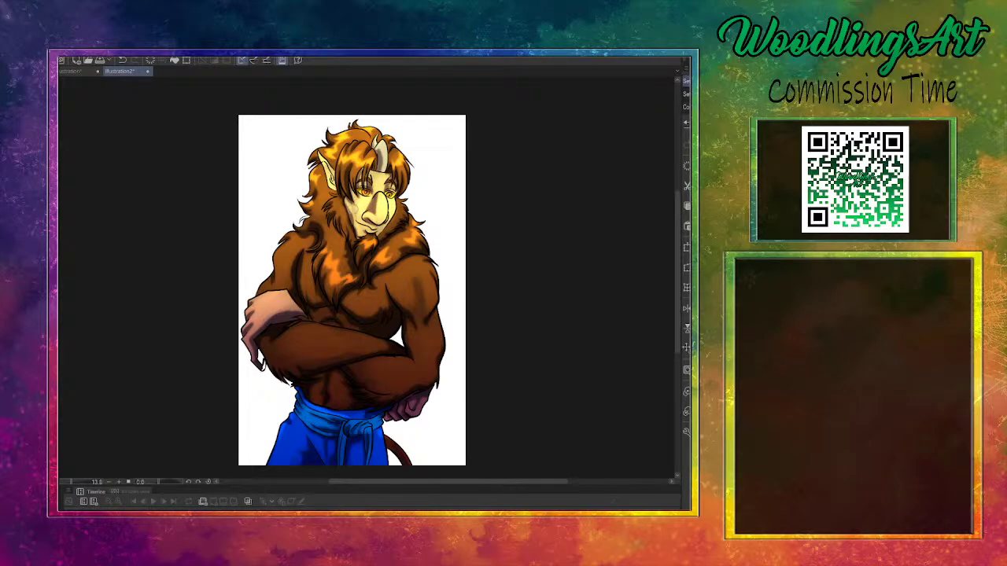
drag(348, 203, 348, 221)
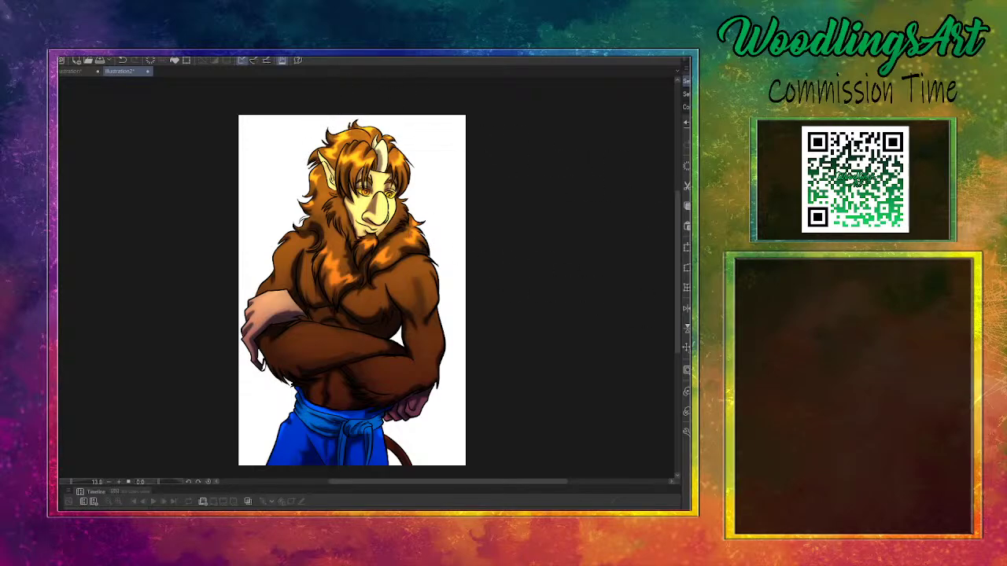
key(ctrl+z)
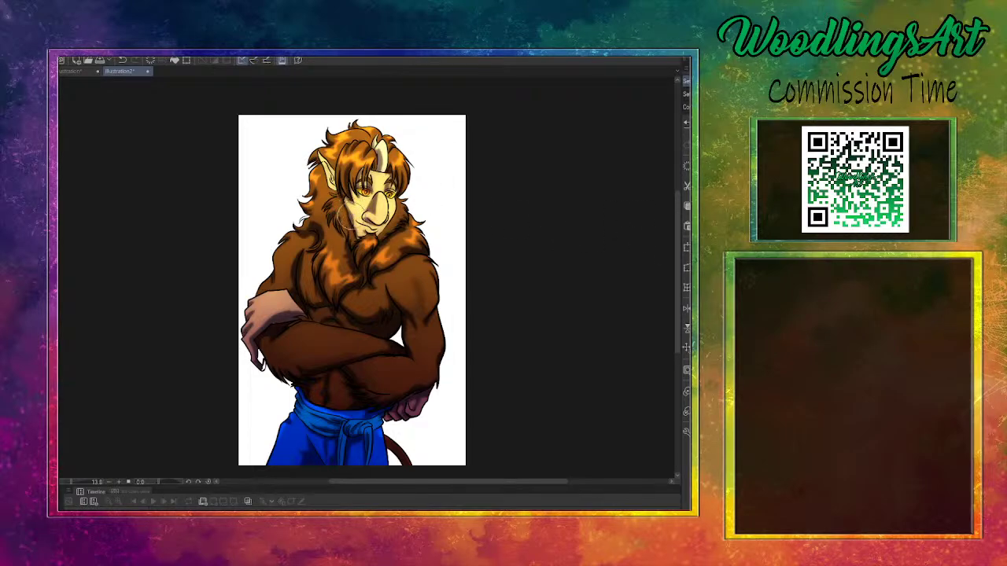
mouse_move(393, 189)
mouse_down()
mouse_move(407, 192)
mouse_move(404, 202)
mouse_up()
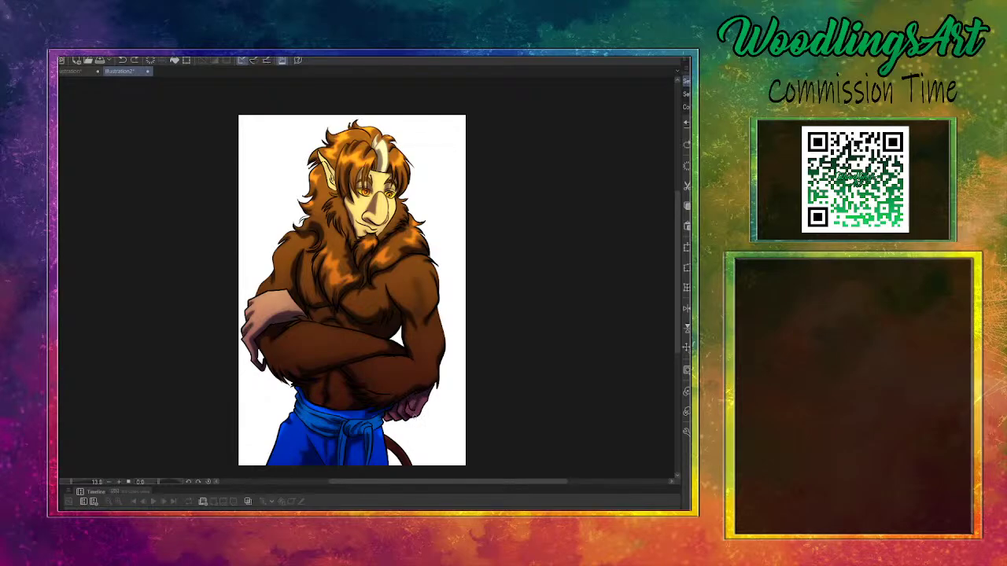
Select the whole canvas to copy the finished character and bring it into the other open illustration
click(424, 402)
key(ctrl+z)
key(ctrl+a)
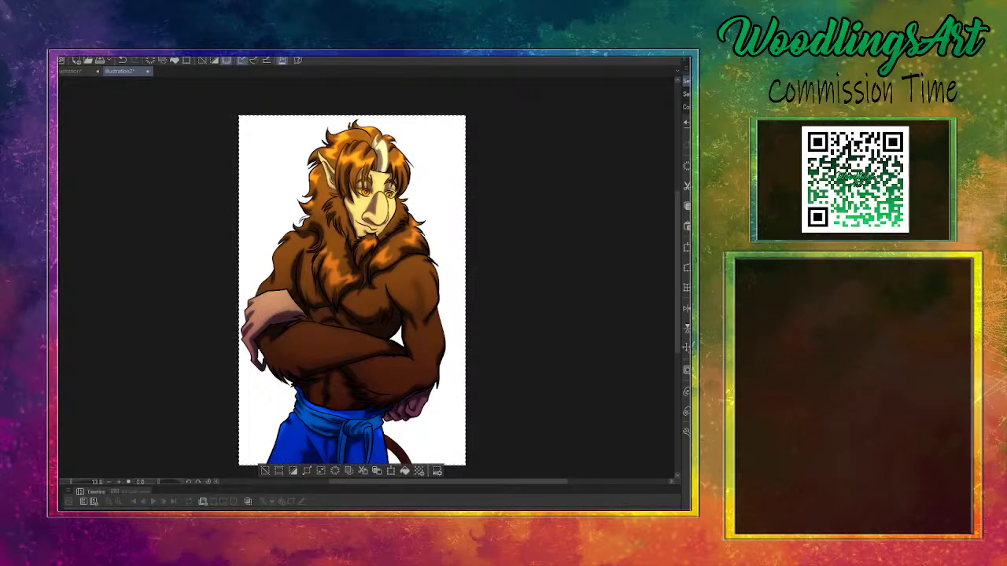
key(ctrl+d)
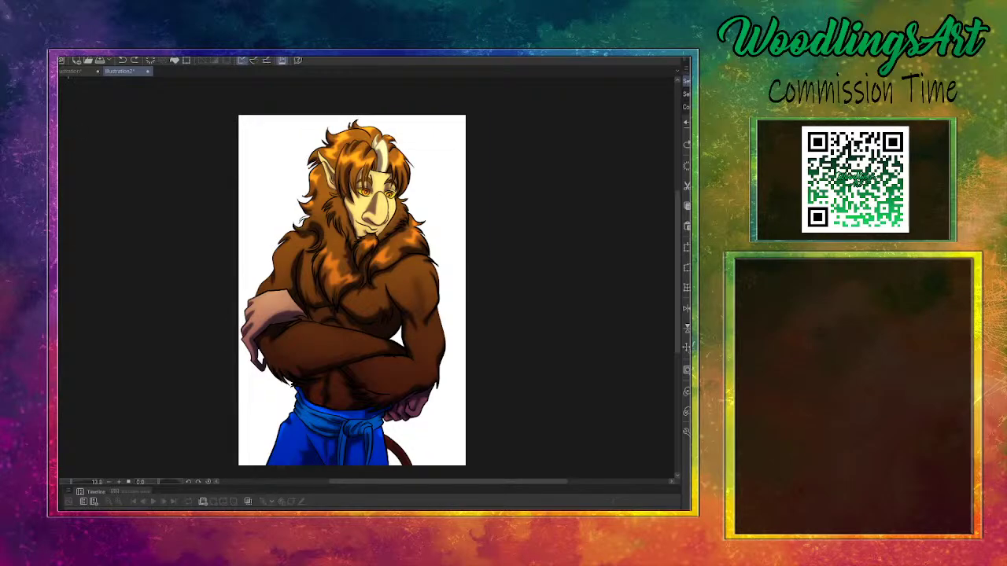
click(72, 72)
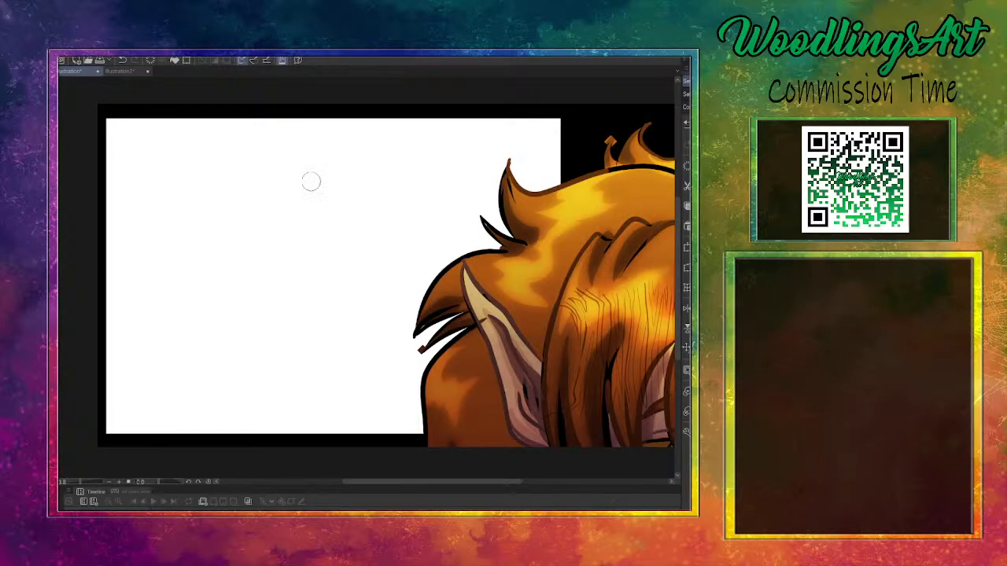
Scale down the oversized character and move it until the whole head sits over the white area
click(187, 63)
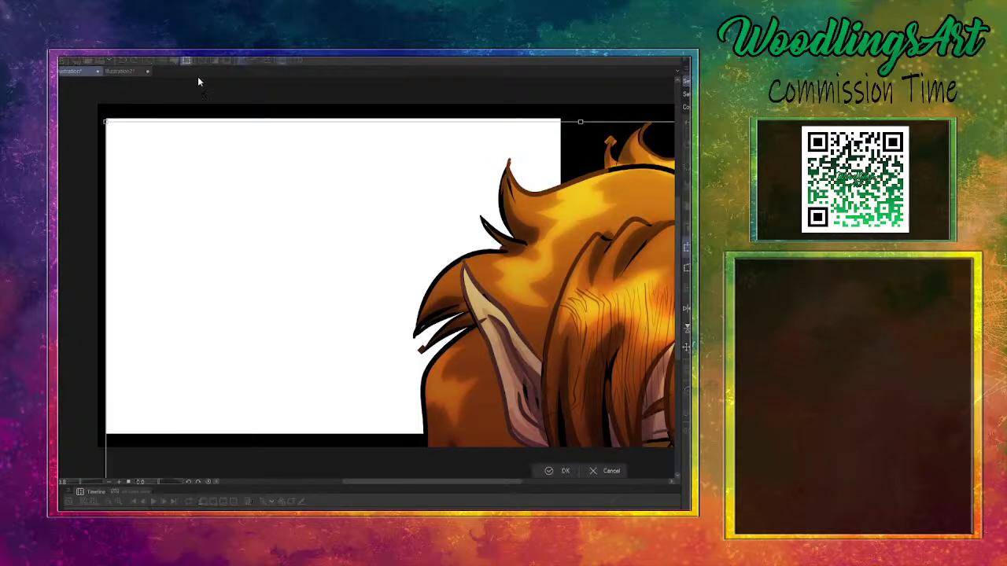
drag(116, 136, 303, 330)
drag(512, 412, 363, 243)
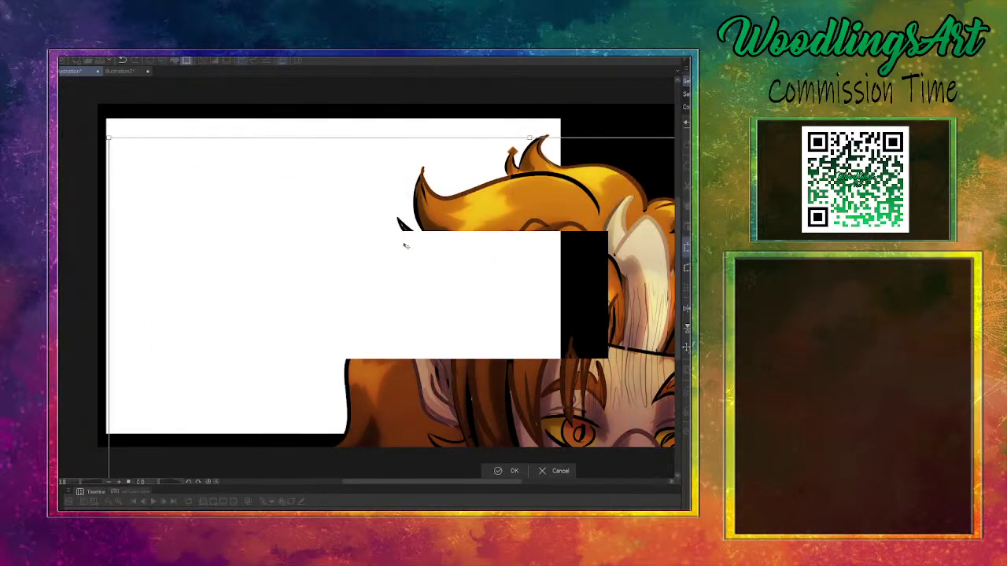
drag(119, 142, 225, 333)
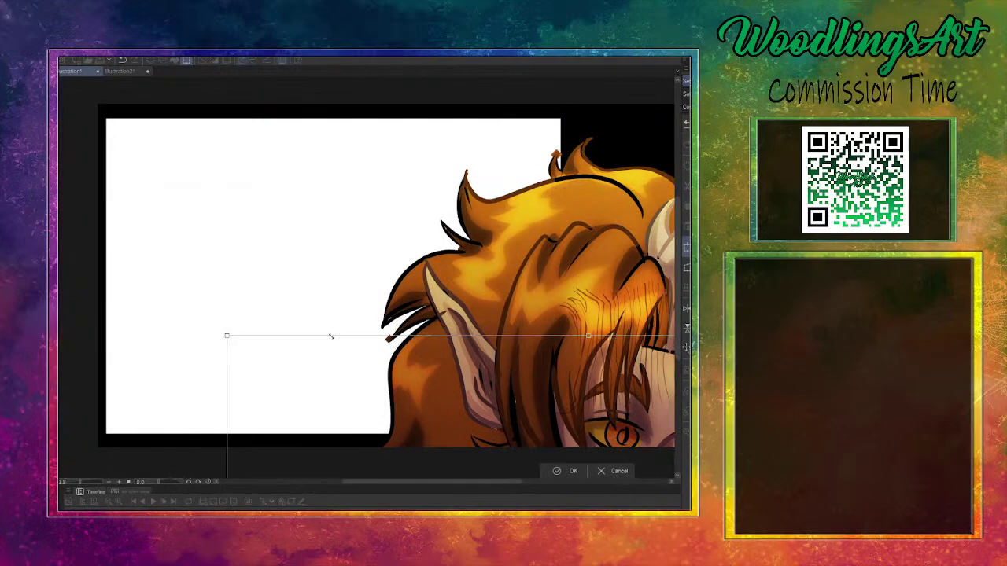
drag(522, 437, 379, 244)
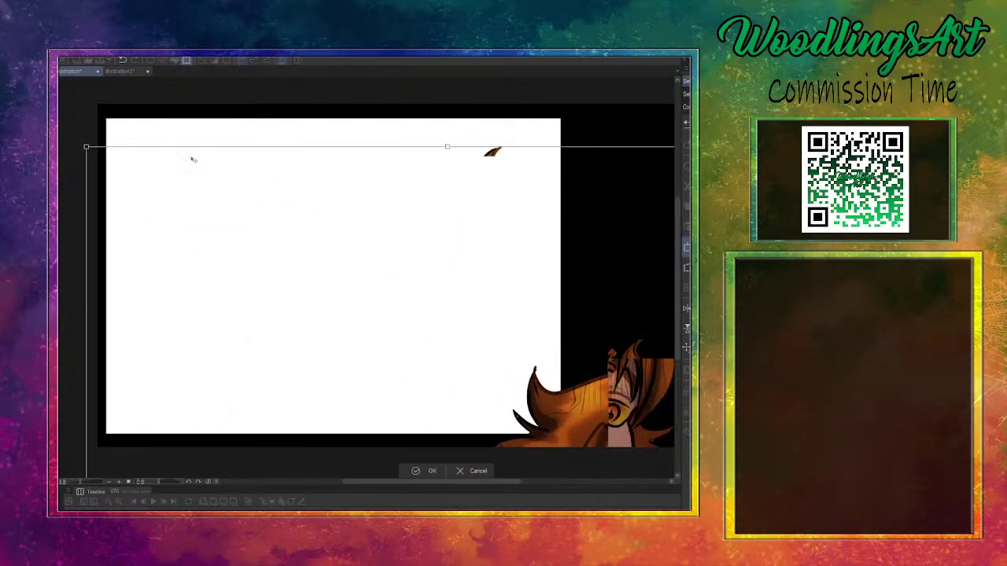
drag(85, 148, 224, 377)
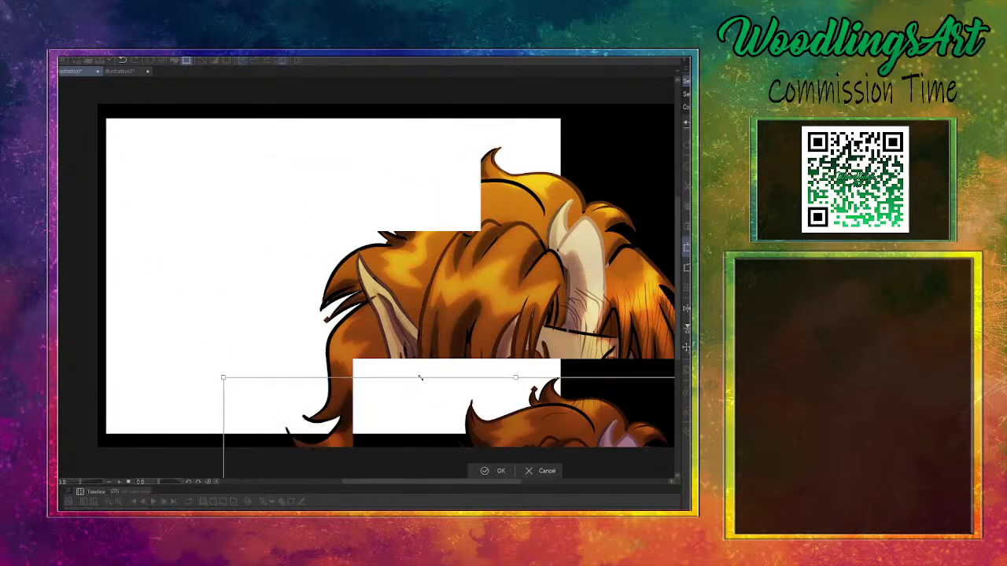
drag(527, 420, 356, 183)
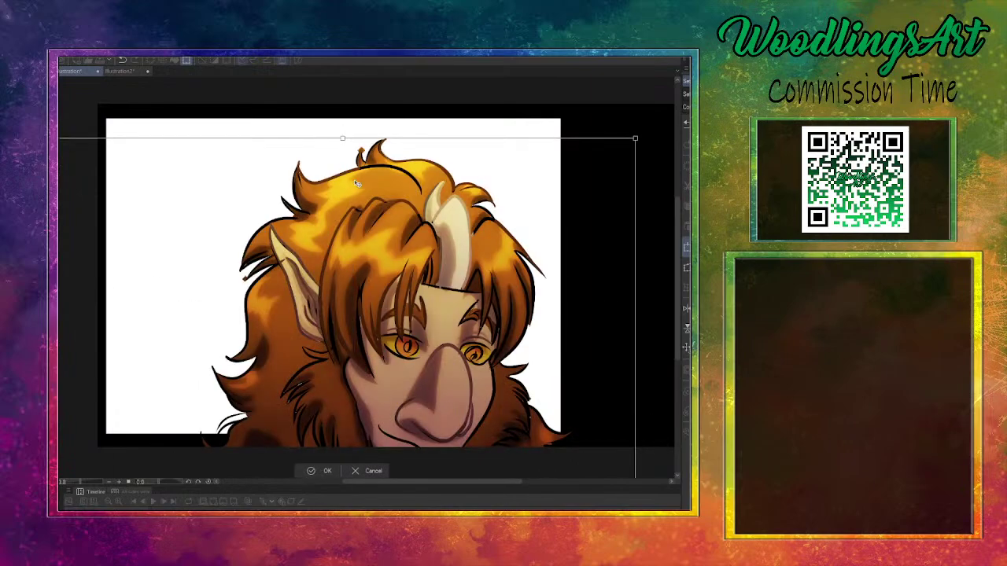
drag(357, 231, 431, 205)
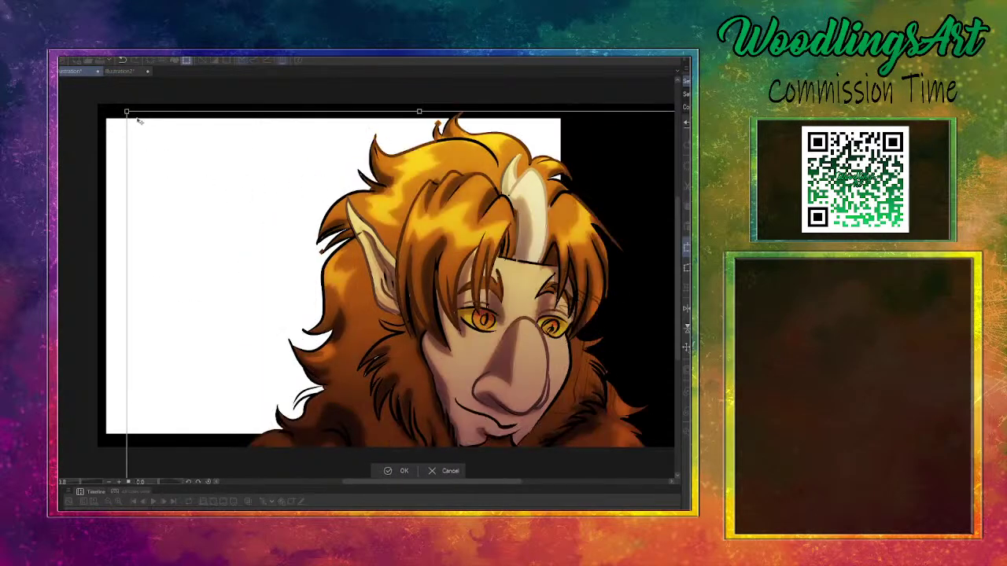
Shrink the character further and place it in the canvas's lower-left corner, with its outer arm cut off by the edge
drag(126, 112, 341, 161)
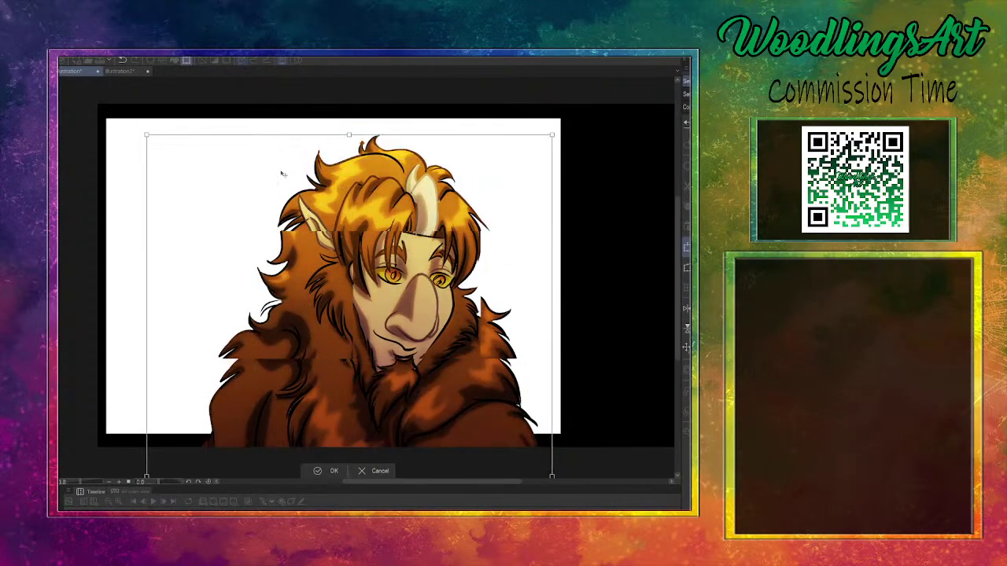
drag(151, 135, 367, 429)
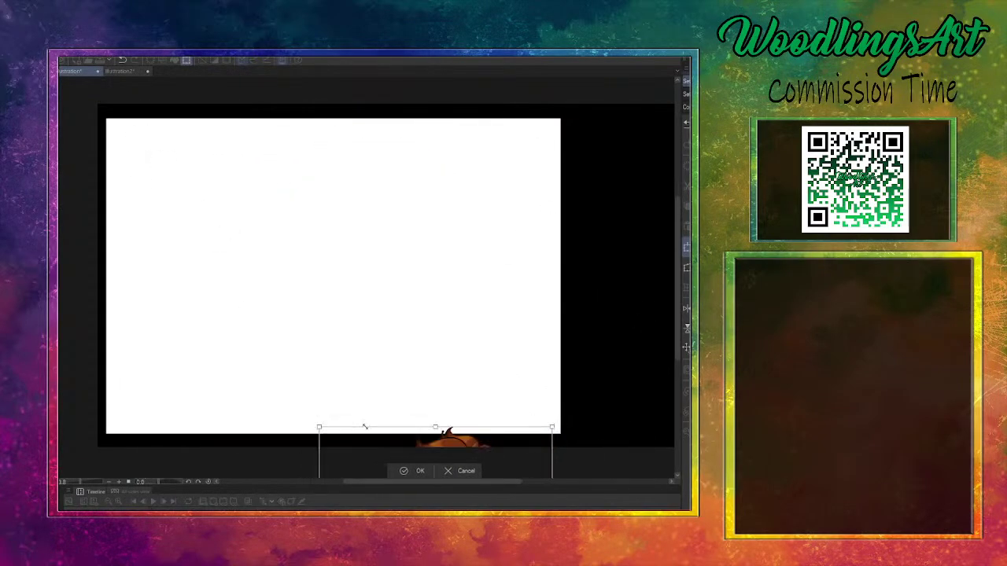
drag(454, 446, 359, 132)
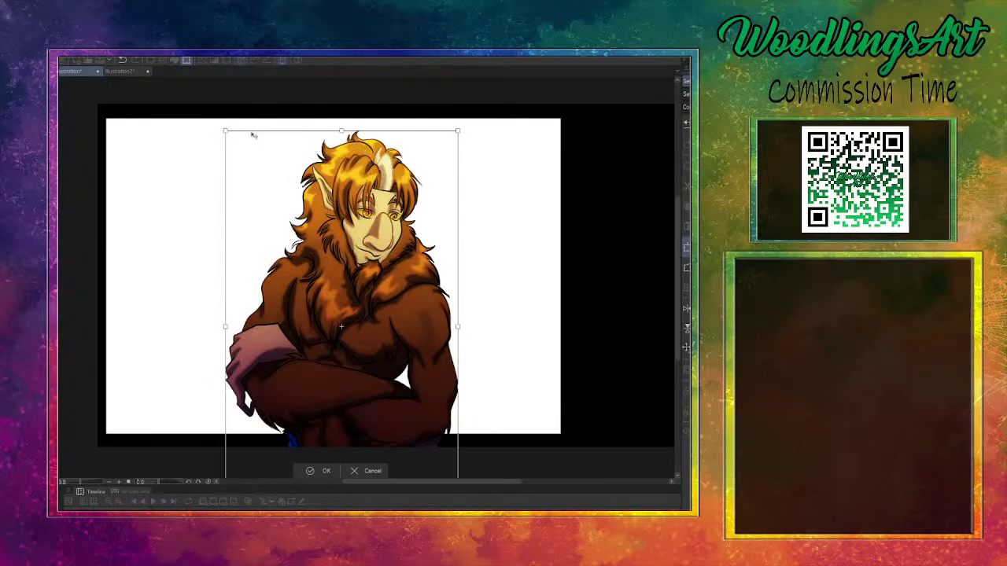
drag(225, 131, 350, 289)
drag(431, 393, 178, 324)
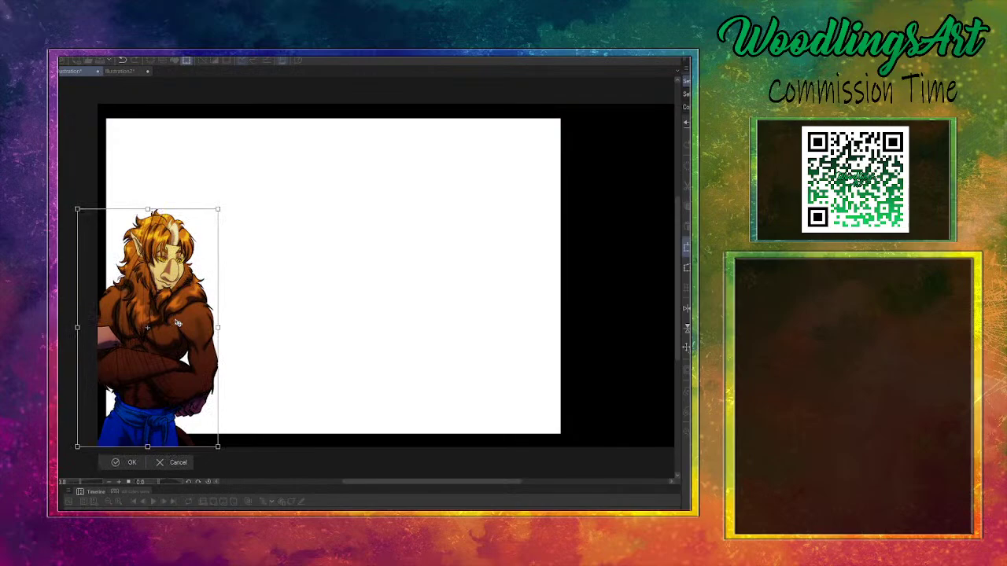
click(131, 463)
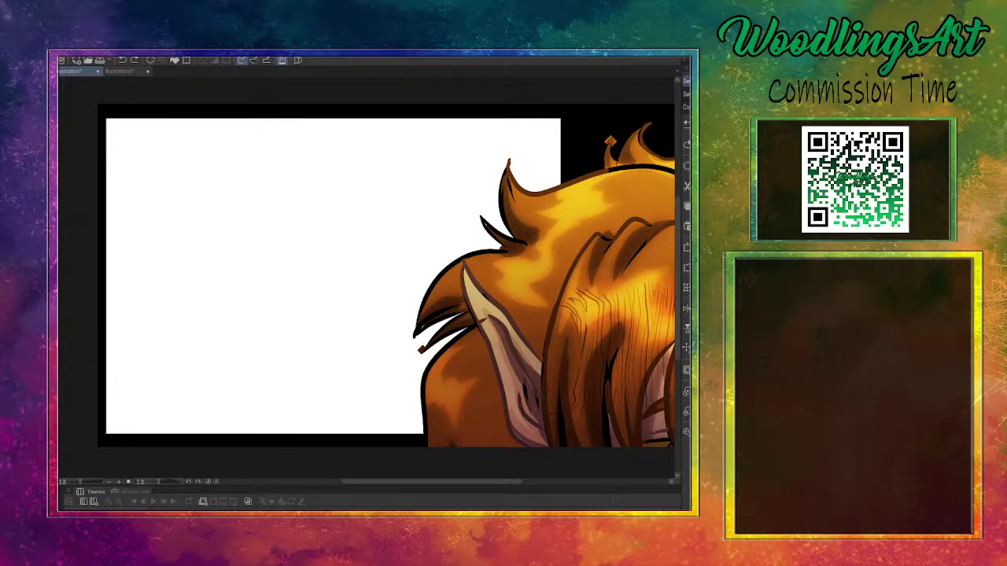
click(139, 61)
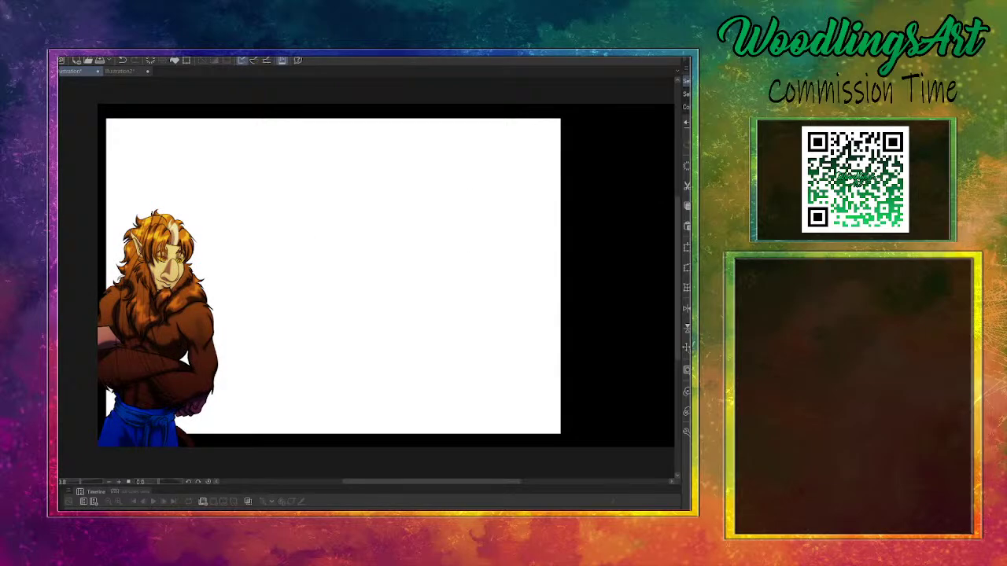
click(398, 224)
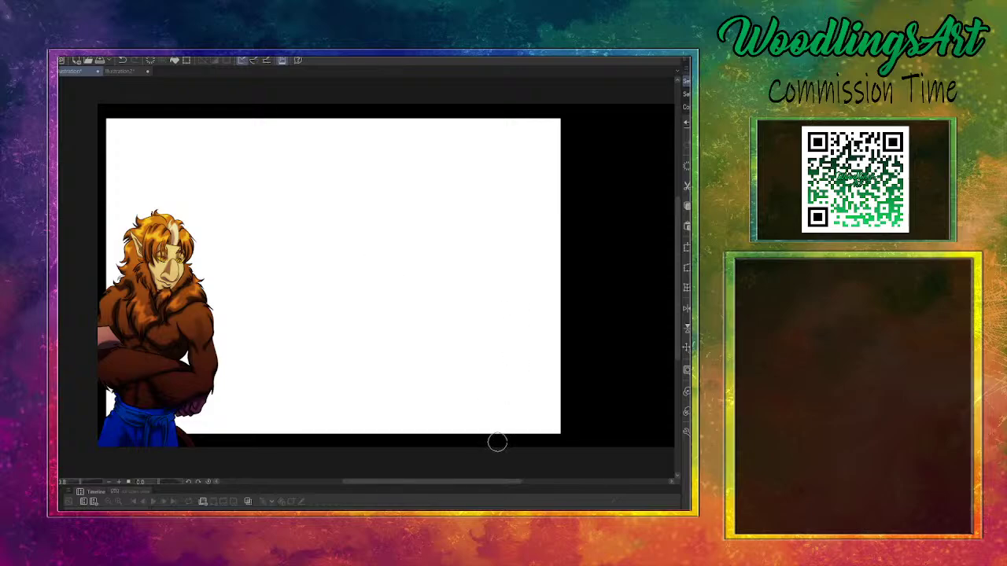
mouse_move(475, 484)
mouse_down()
mouse_move(508, 483)
mouse_move(483, 484)
mouse_up()
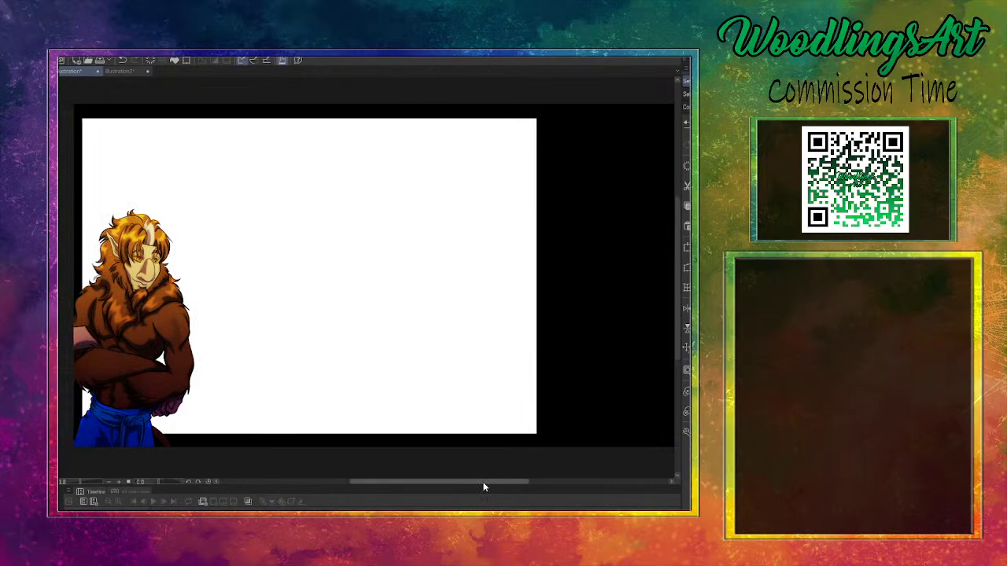